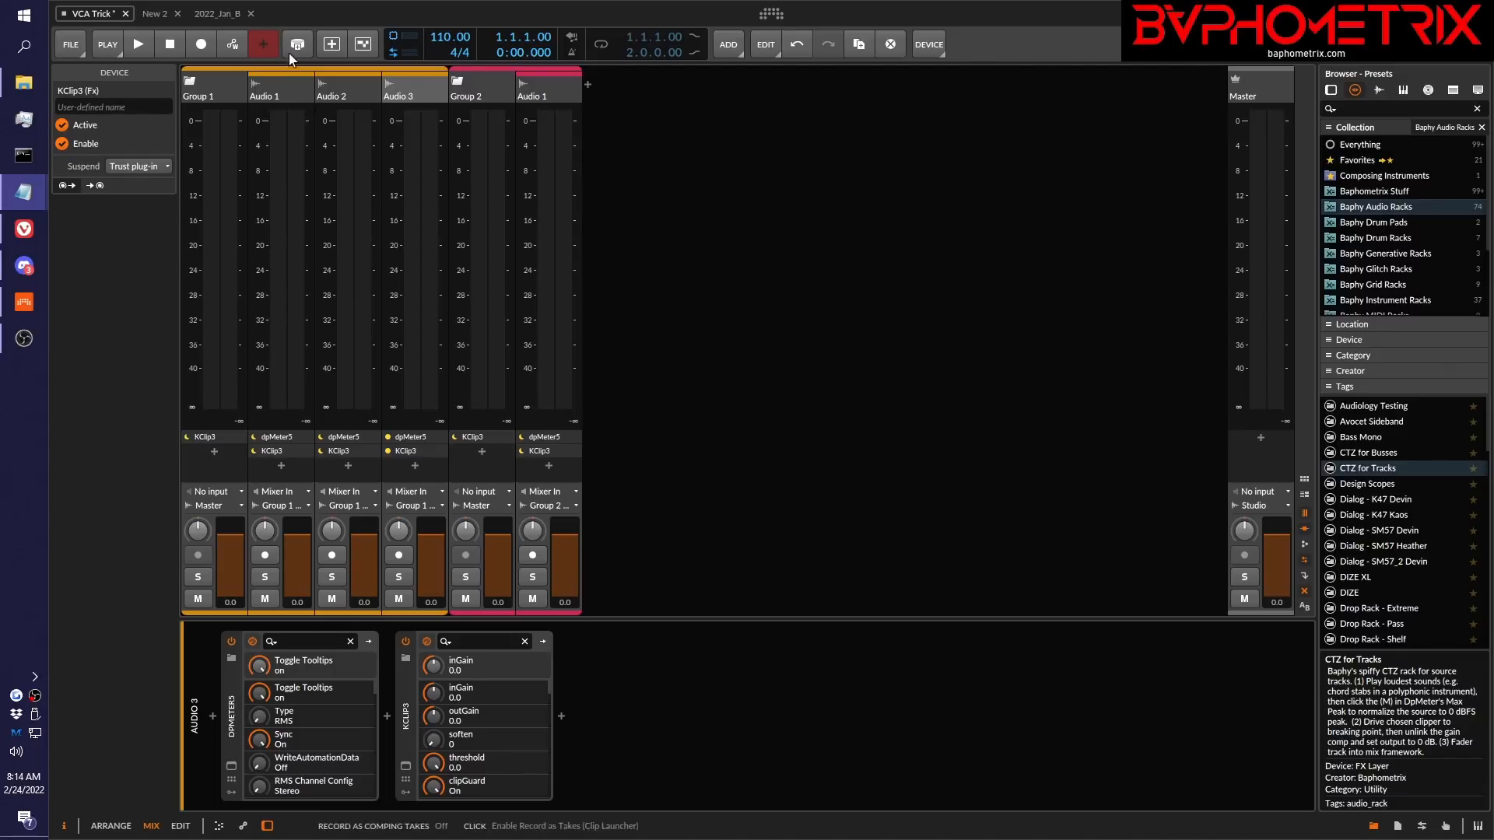
Switch to the browser to review the CTZ video playlist and Blue Cat's Gain Suite on the Audio Tools page, and return to the mixer.
left_click(24, 228)
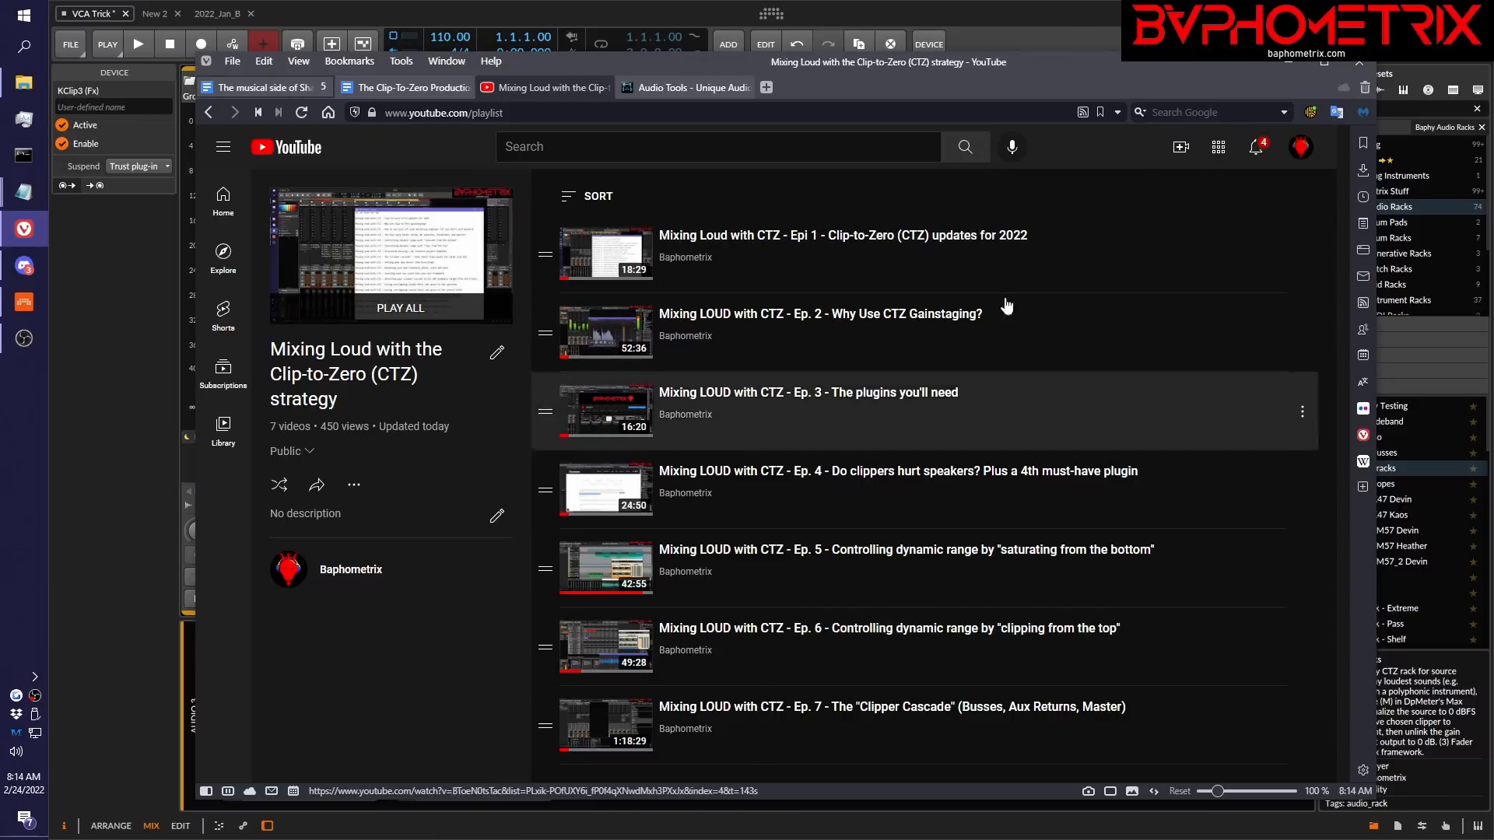
left_click(1066, 17)
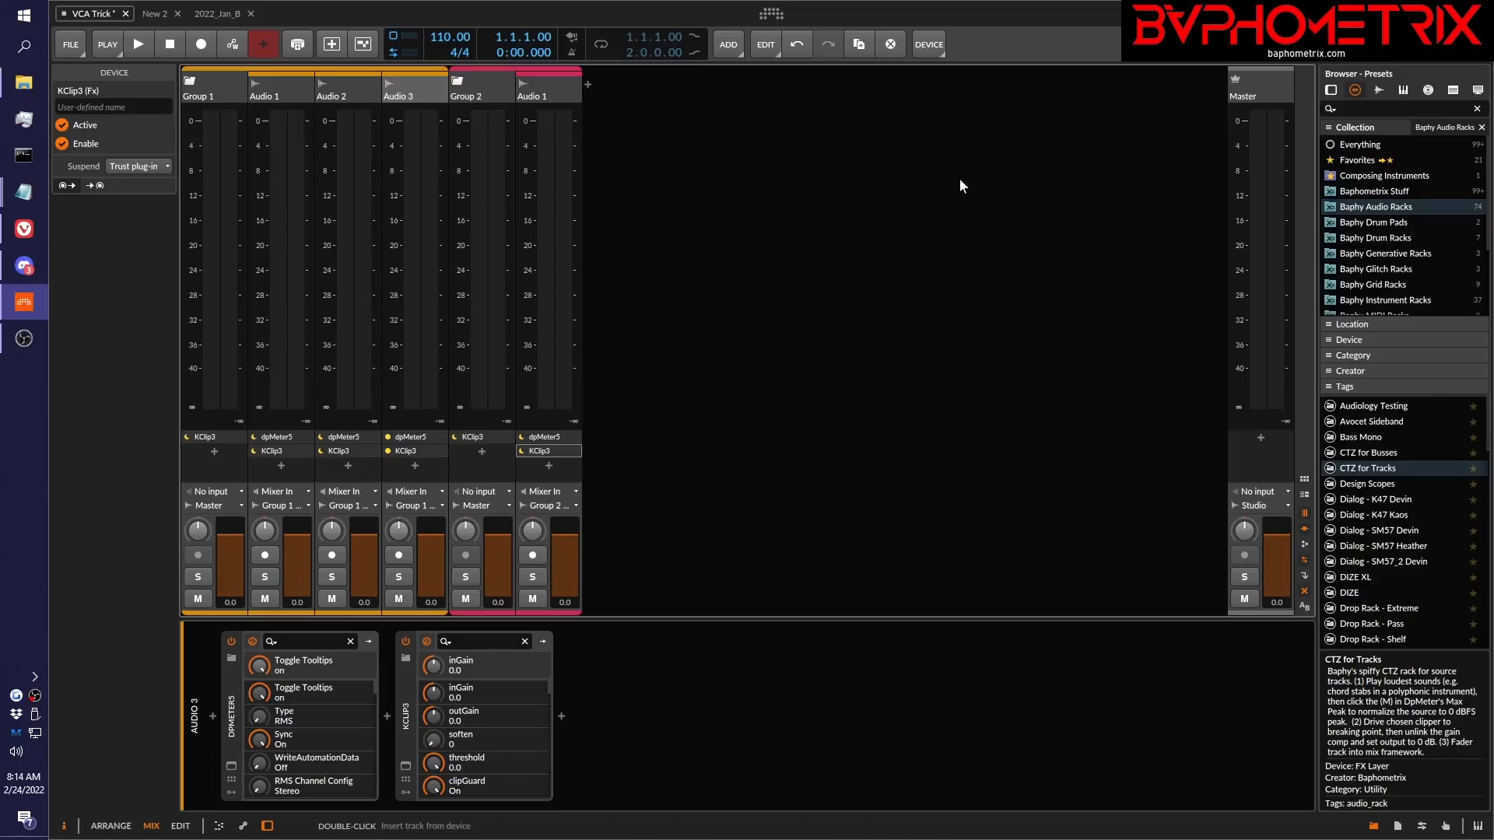
mouse_move(26, 230)
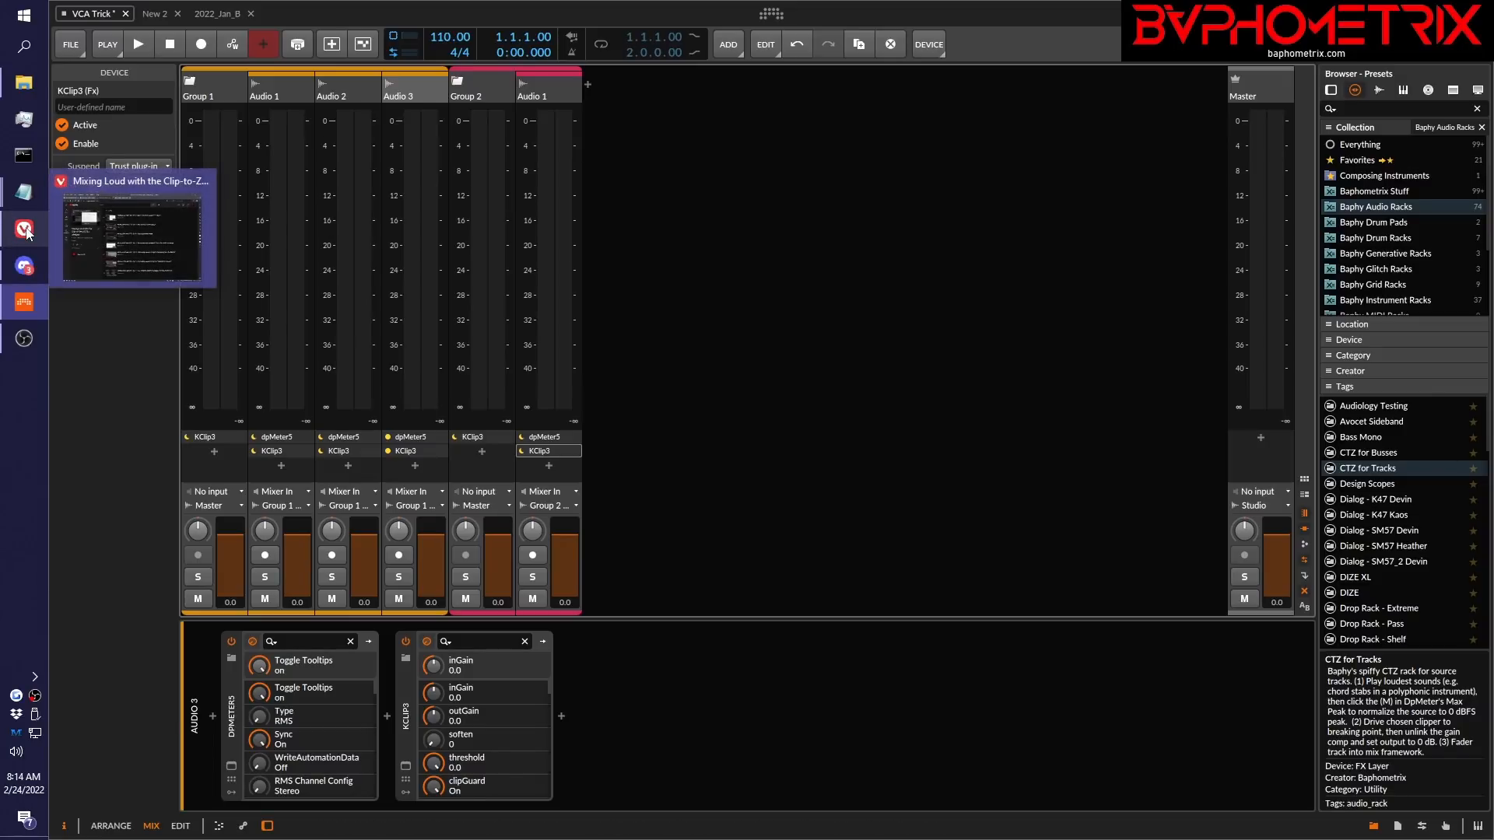
left_click(26, 230)
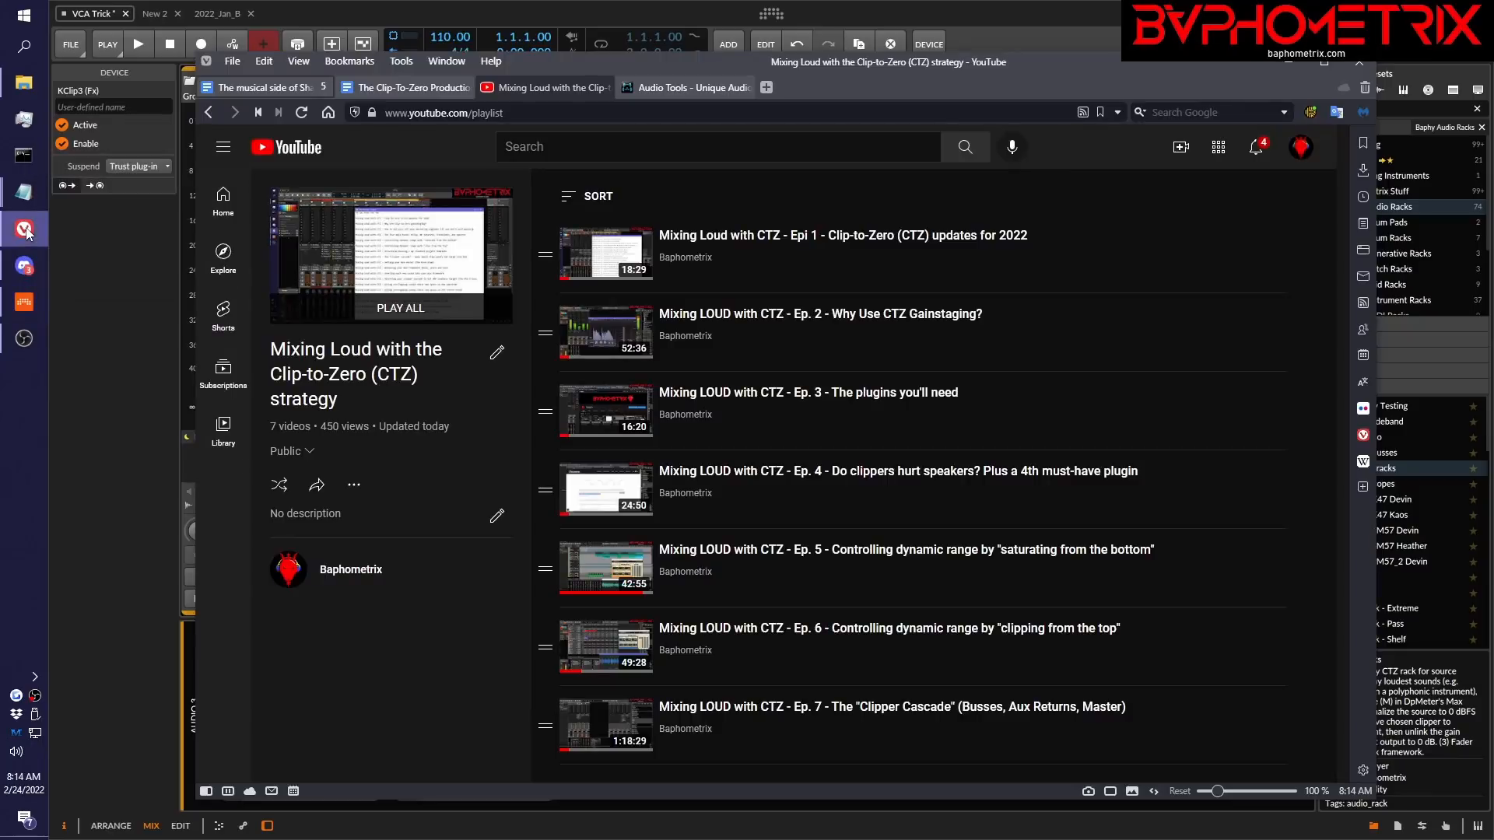
left_click(704, 90)
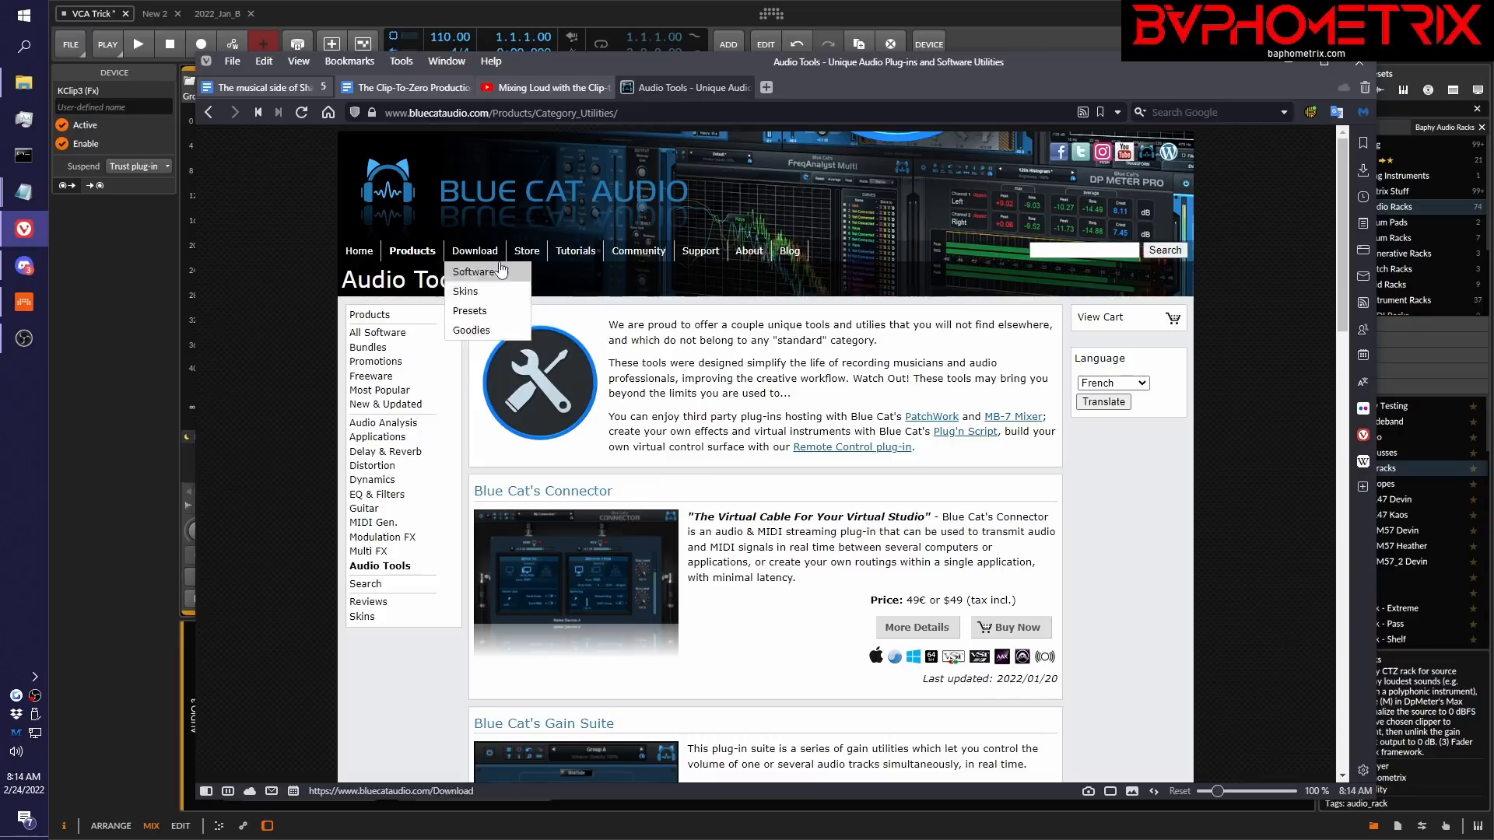
scroll(772, 478, "down", 5)
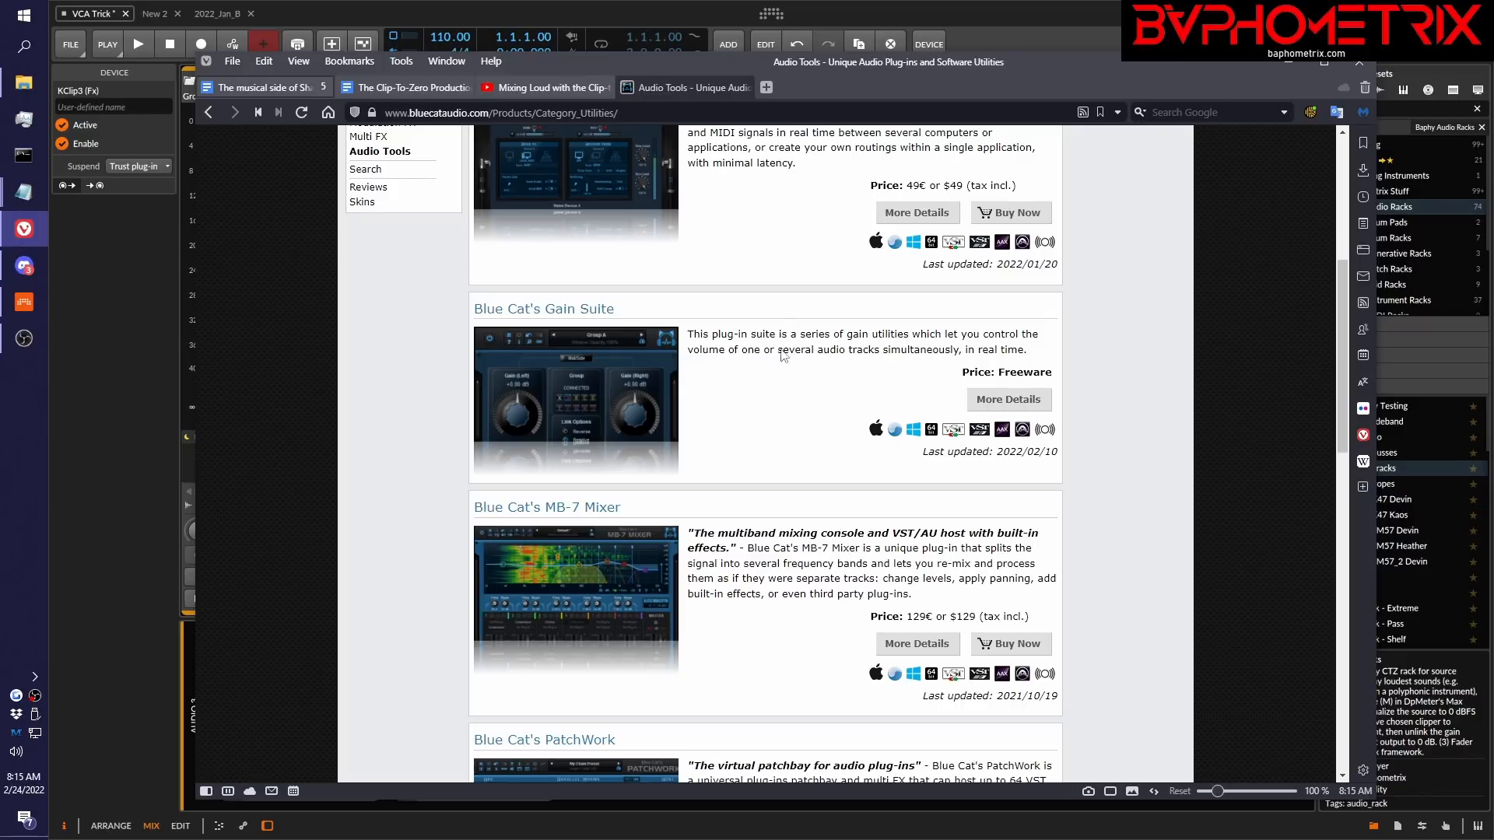
left_click(1058, 23)
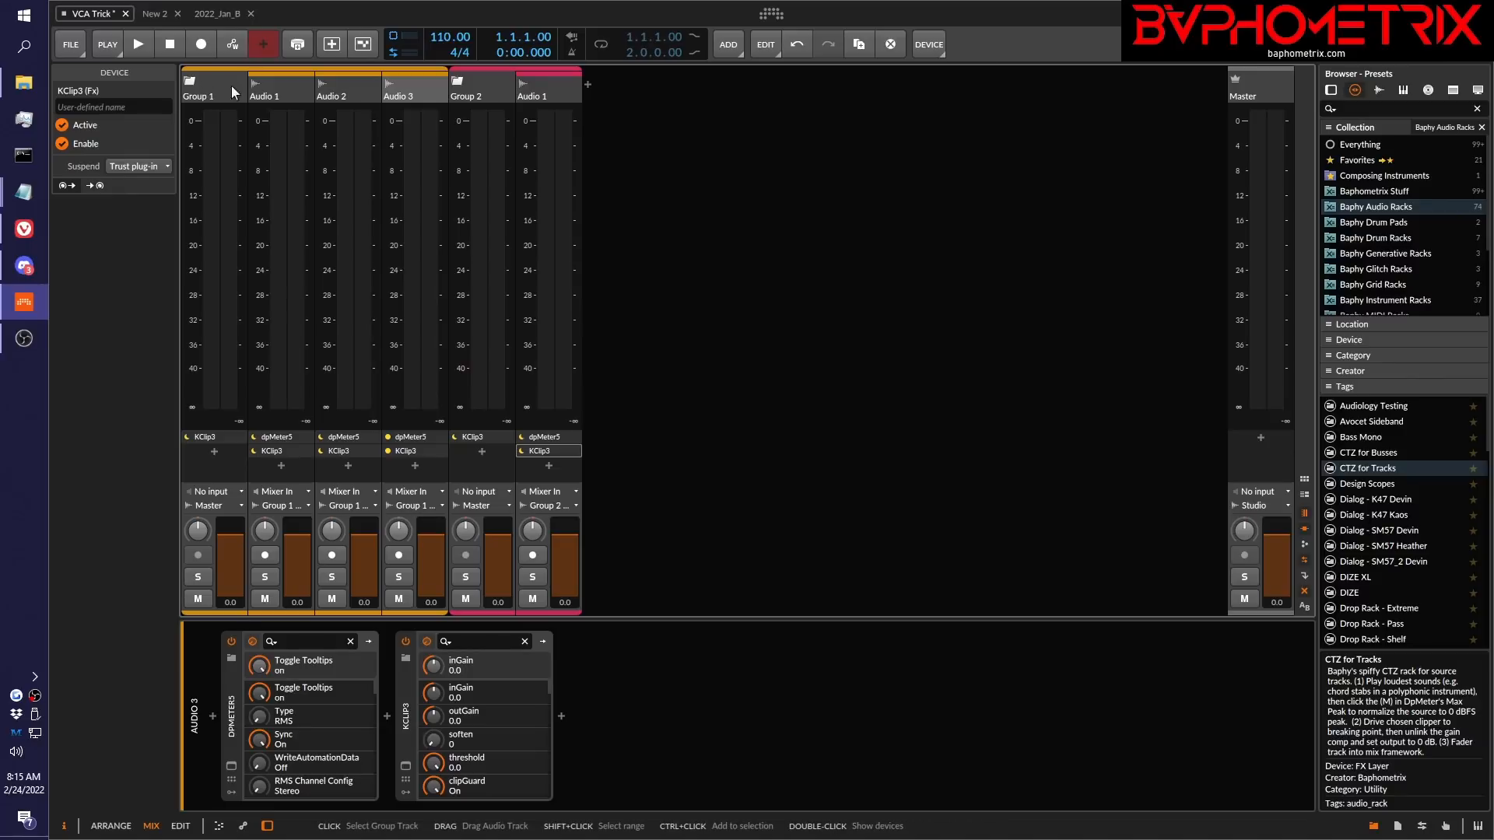
Fold and unfold the child tracks of Group 1 and Group 2 in the mixer.
left_click(456, 81)
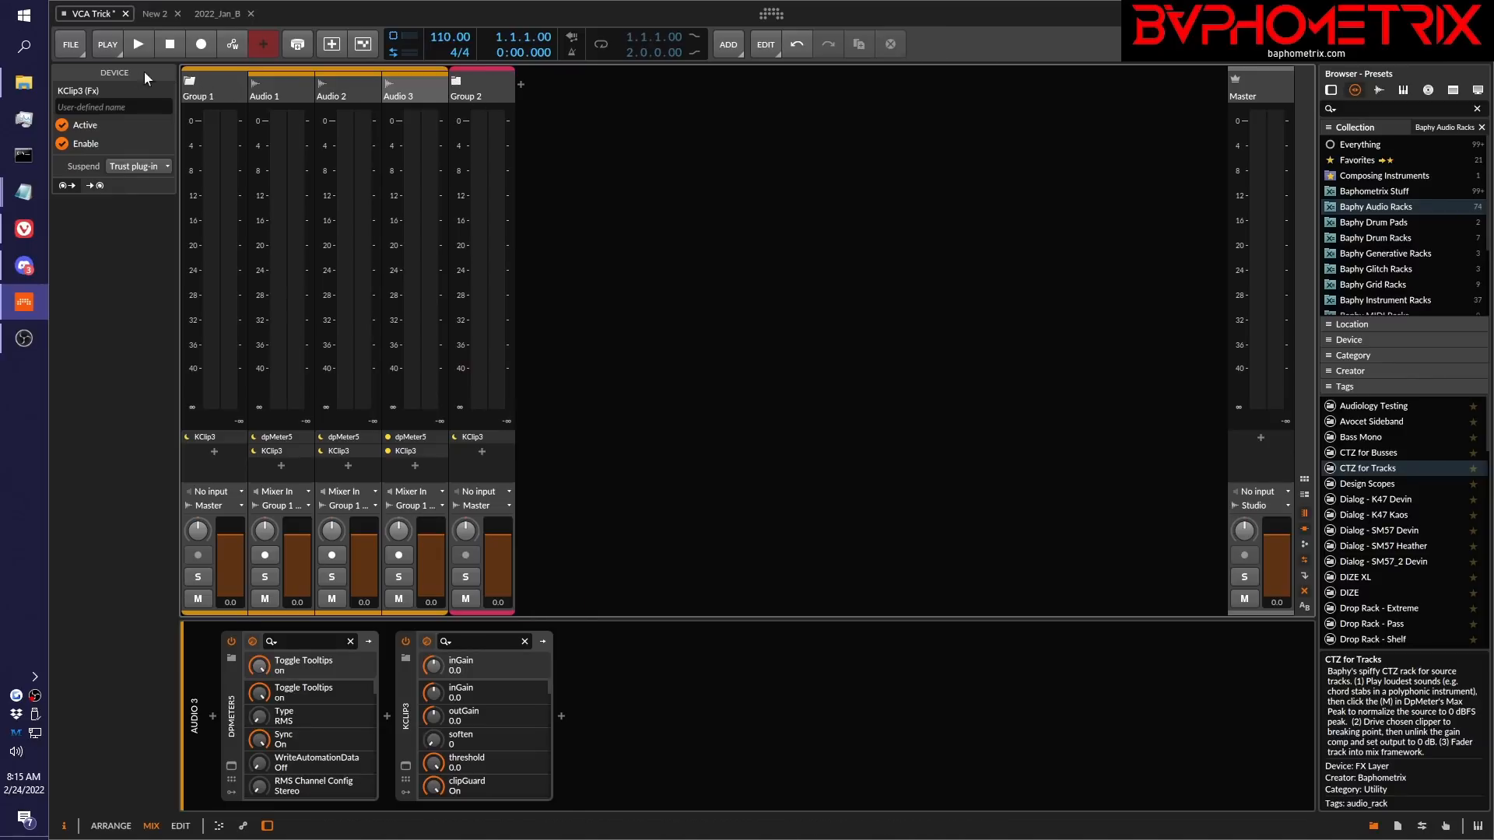
left_click(191, 81)
left_click(191, 81)
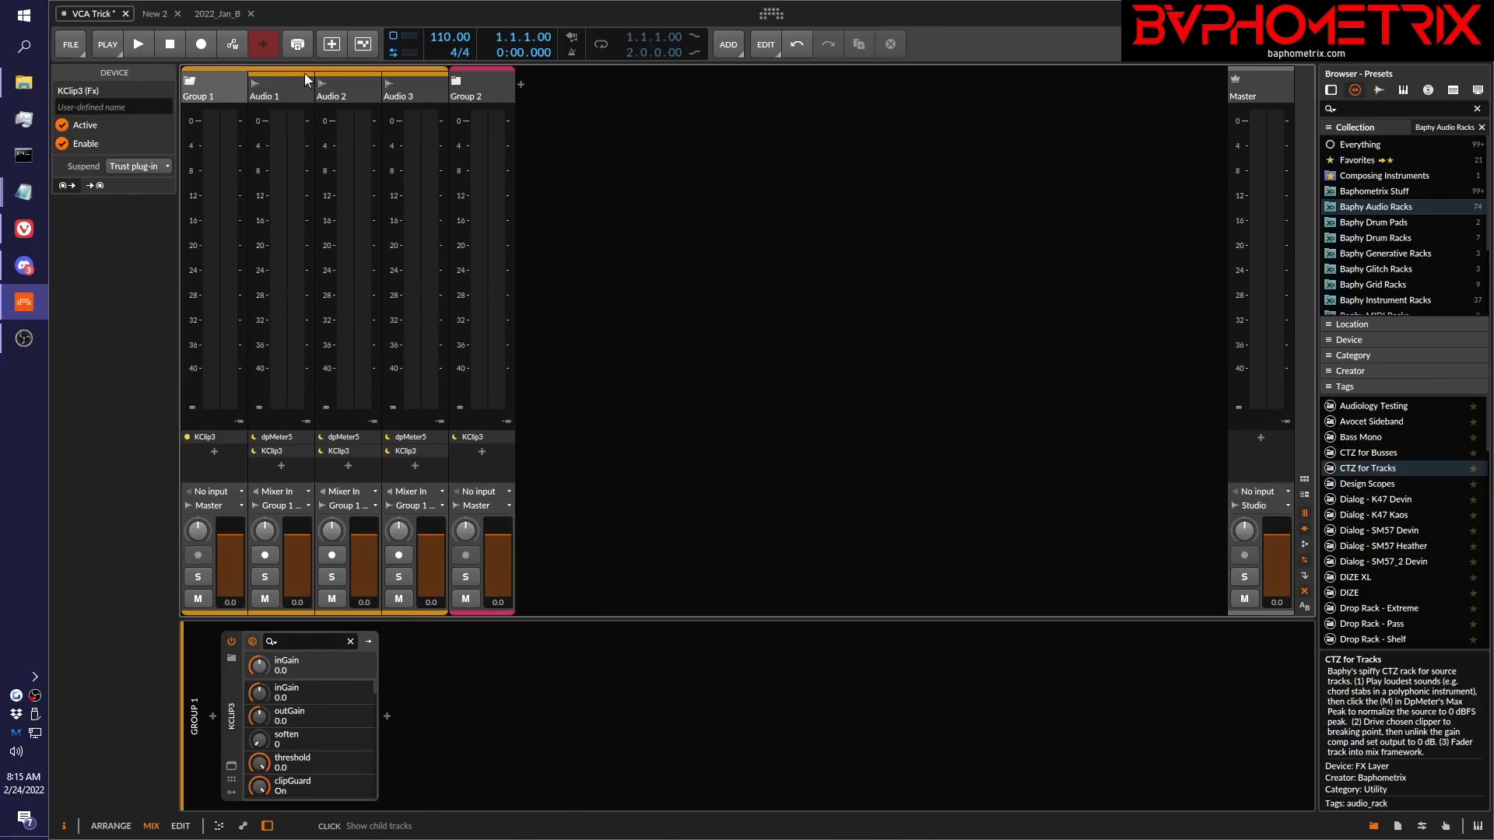
left_click(458, 82)
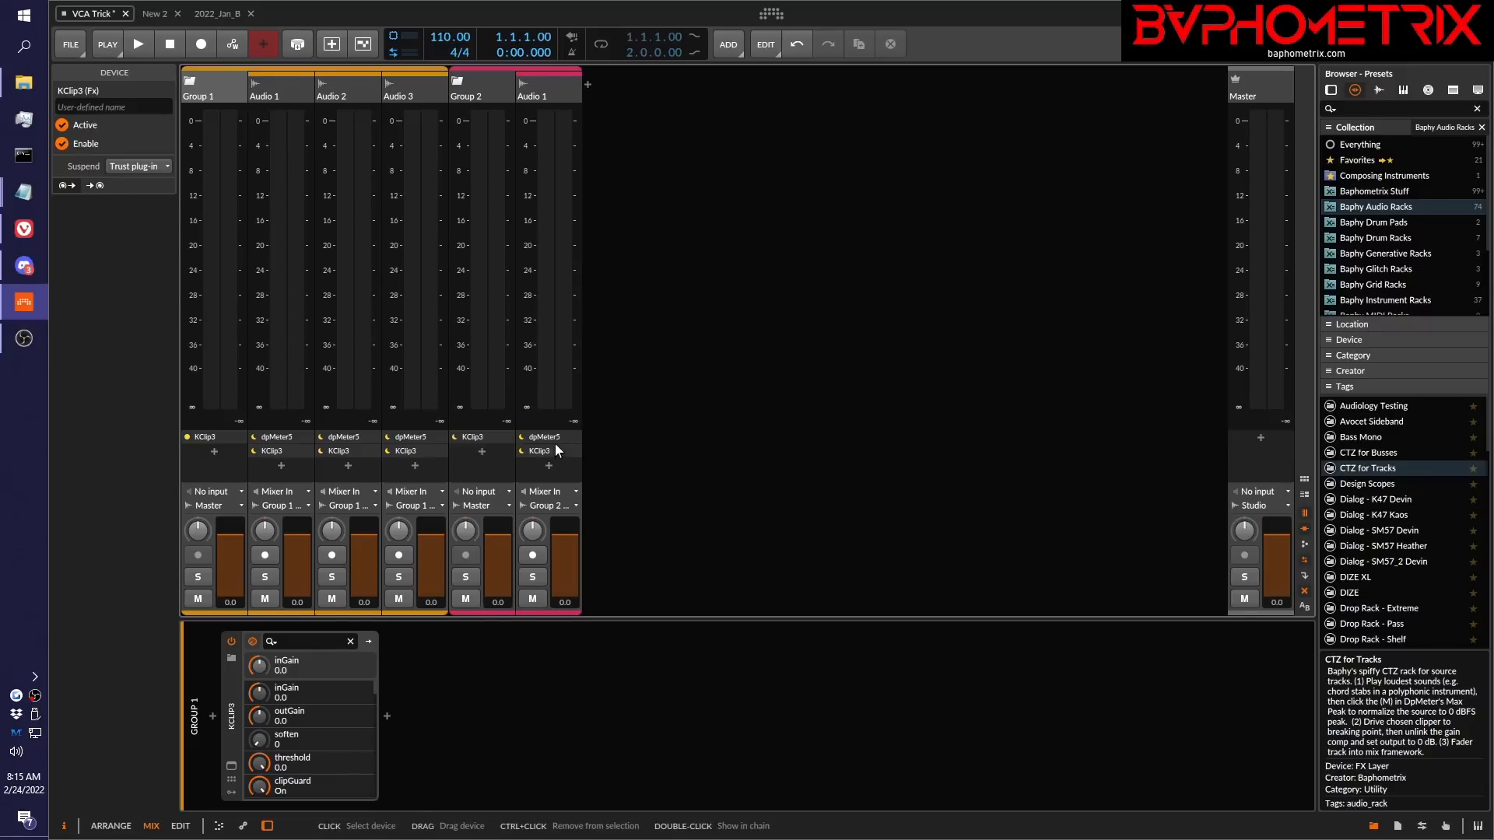
View dpMeter5 on Group 2's Audio 1 track, and raise that track's KClip3 input gain to about 4.2 dB.
left_click(575, 438)
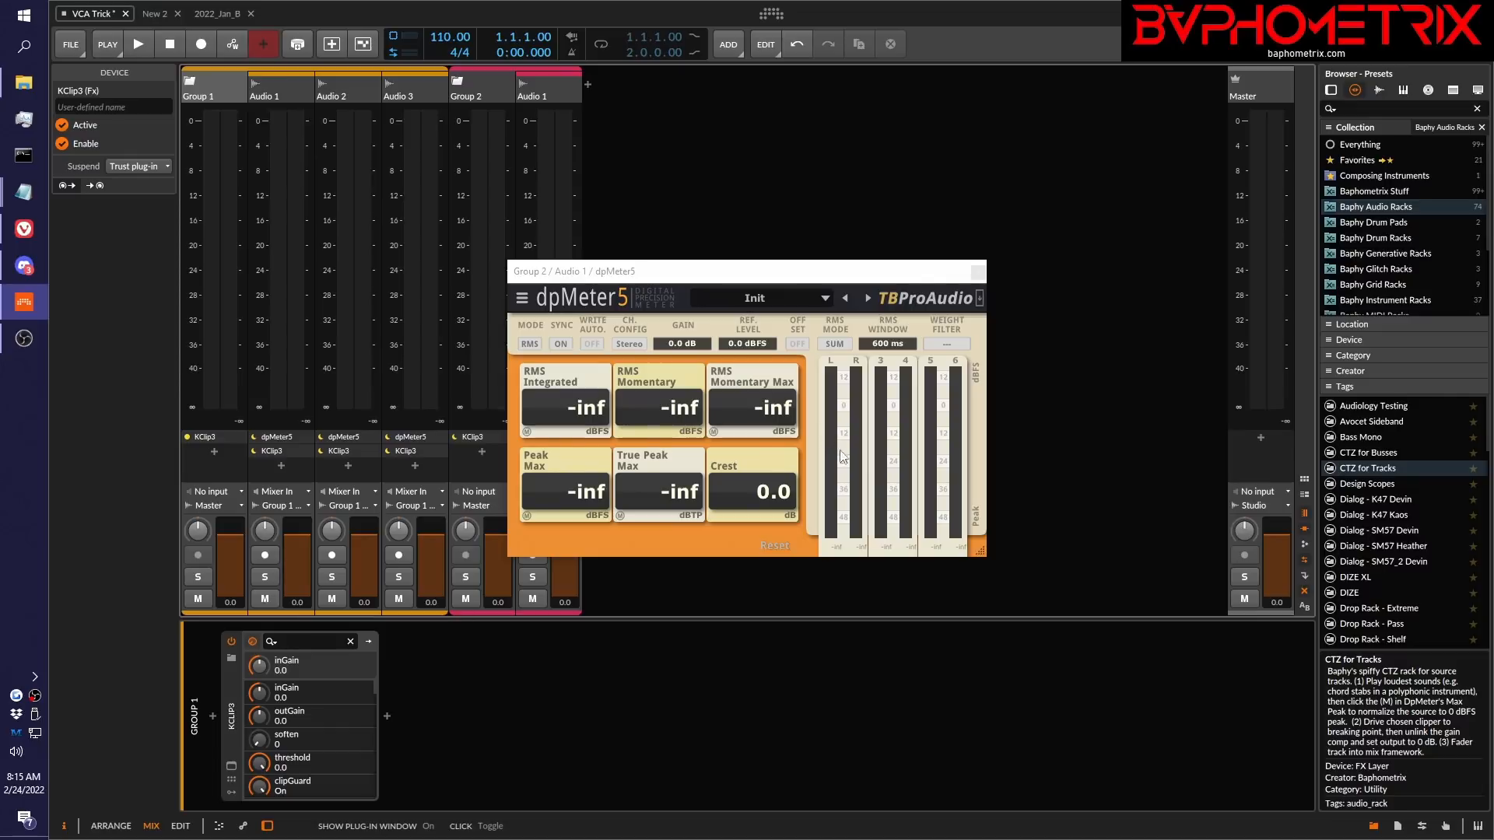
left_click(978, 272)
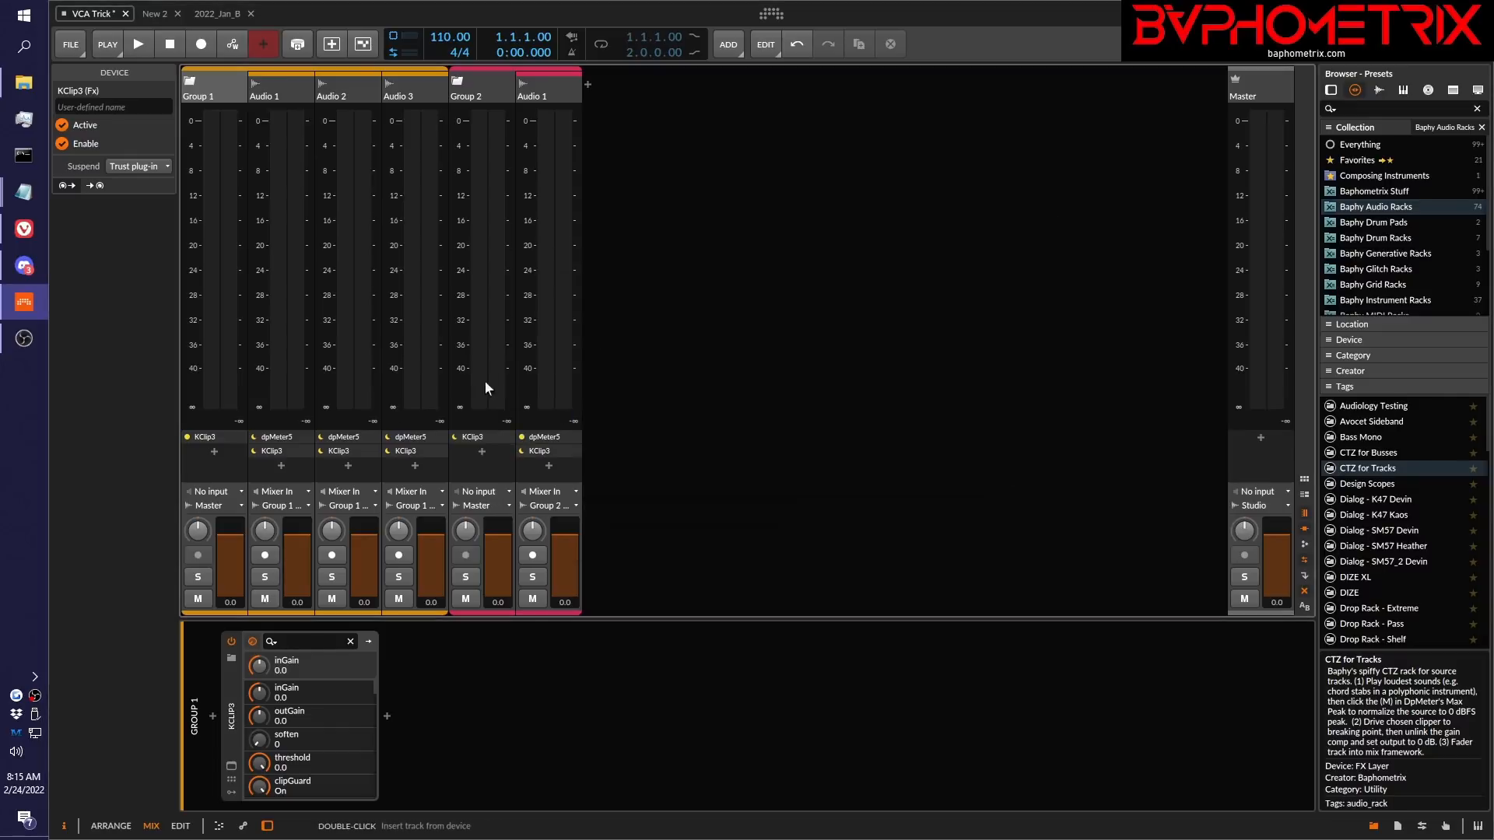
left_click(577, 450)
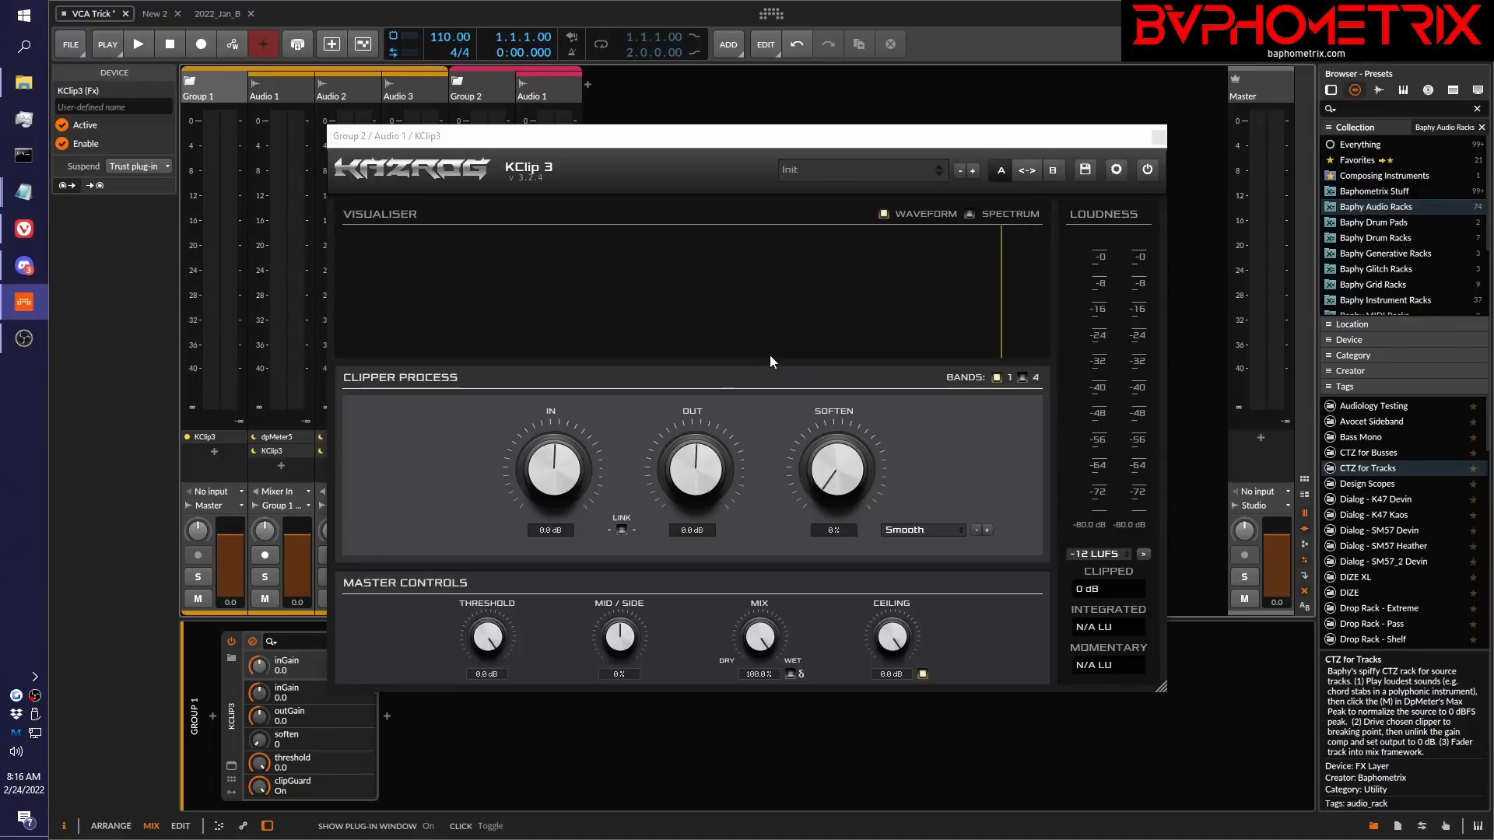
left_click_drag(555, 486, 560, 452)
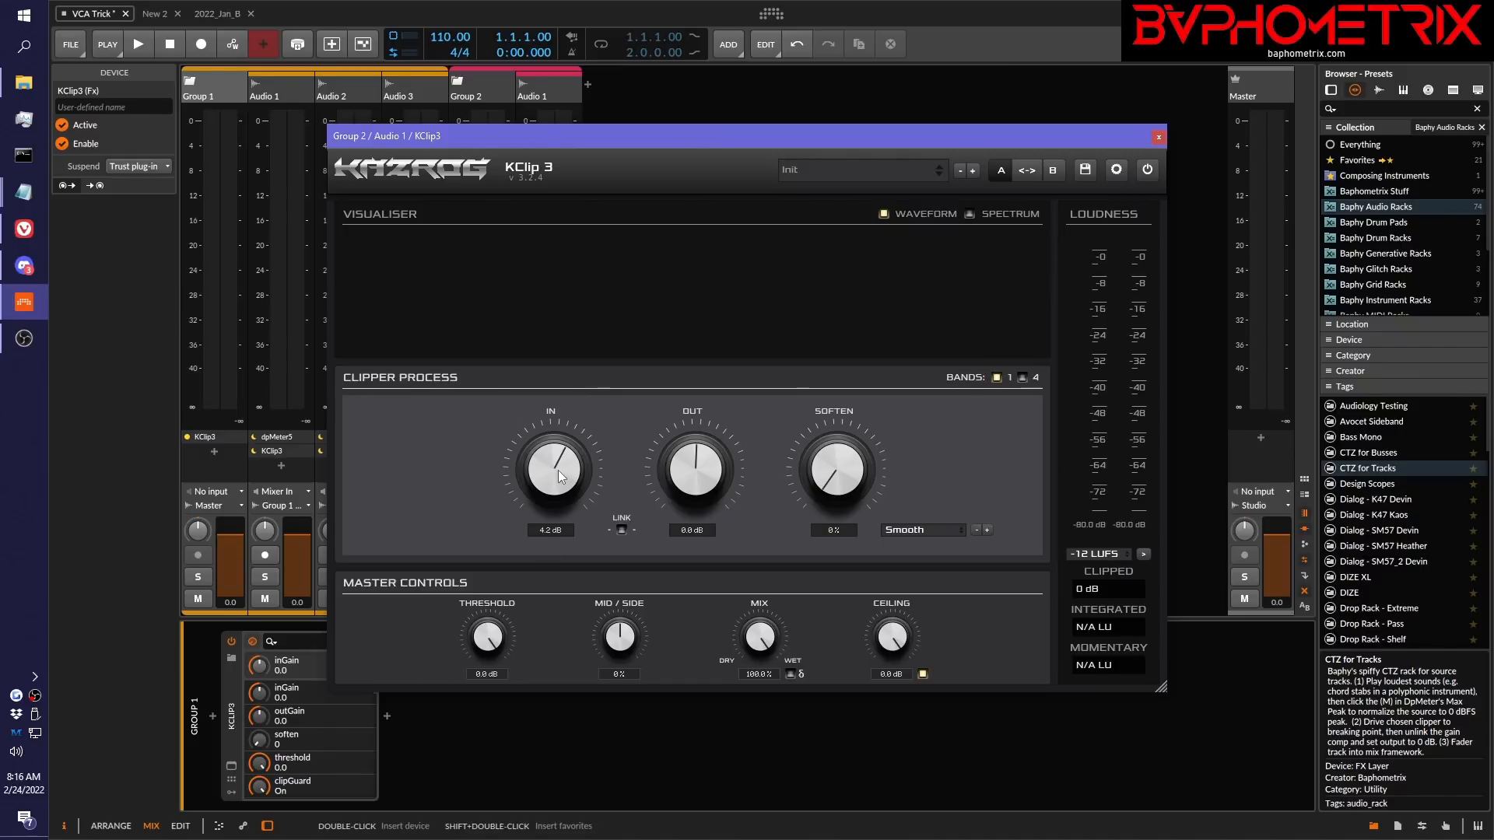
left_click(1158, 137)
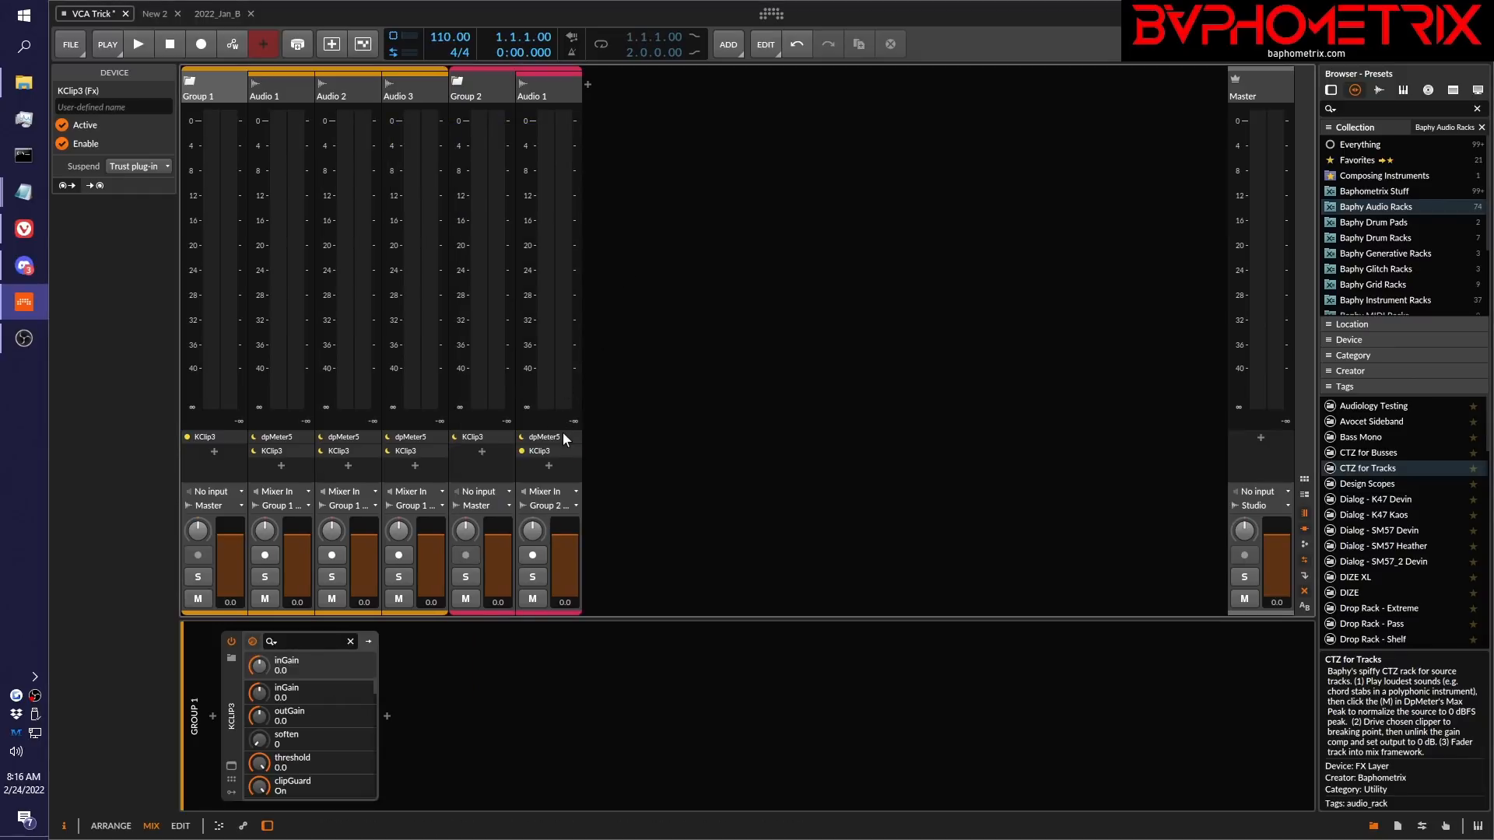
Inspect the KClip3 clipper settings on the Group 2 bus and close its plug-in window.
left_click(502, 88)
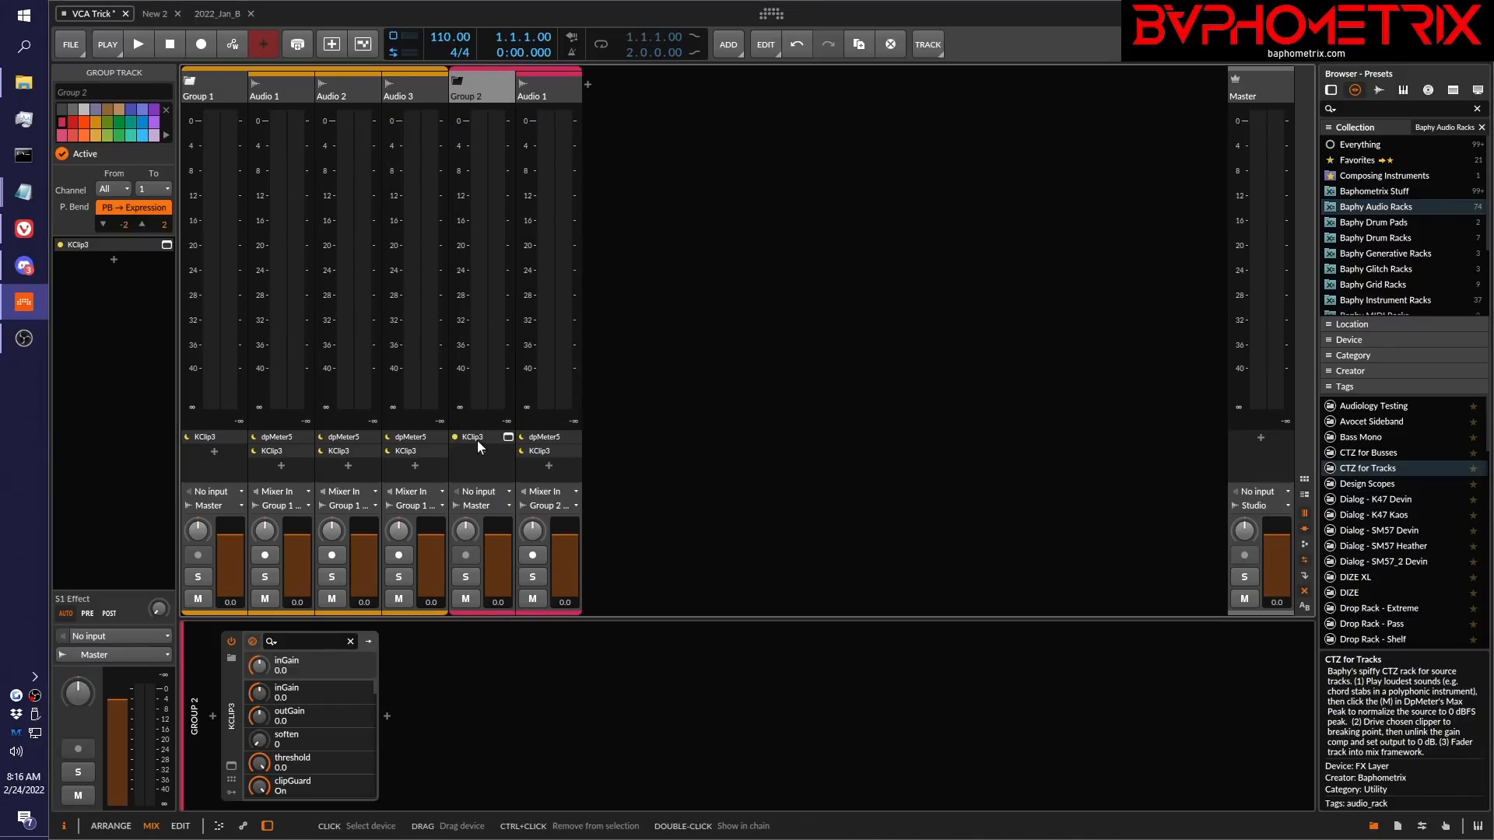
left_click(510, 436)
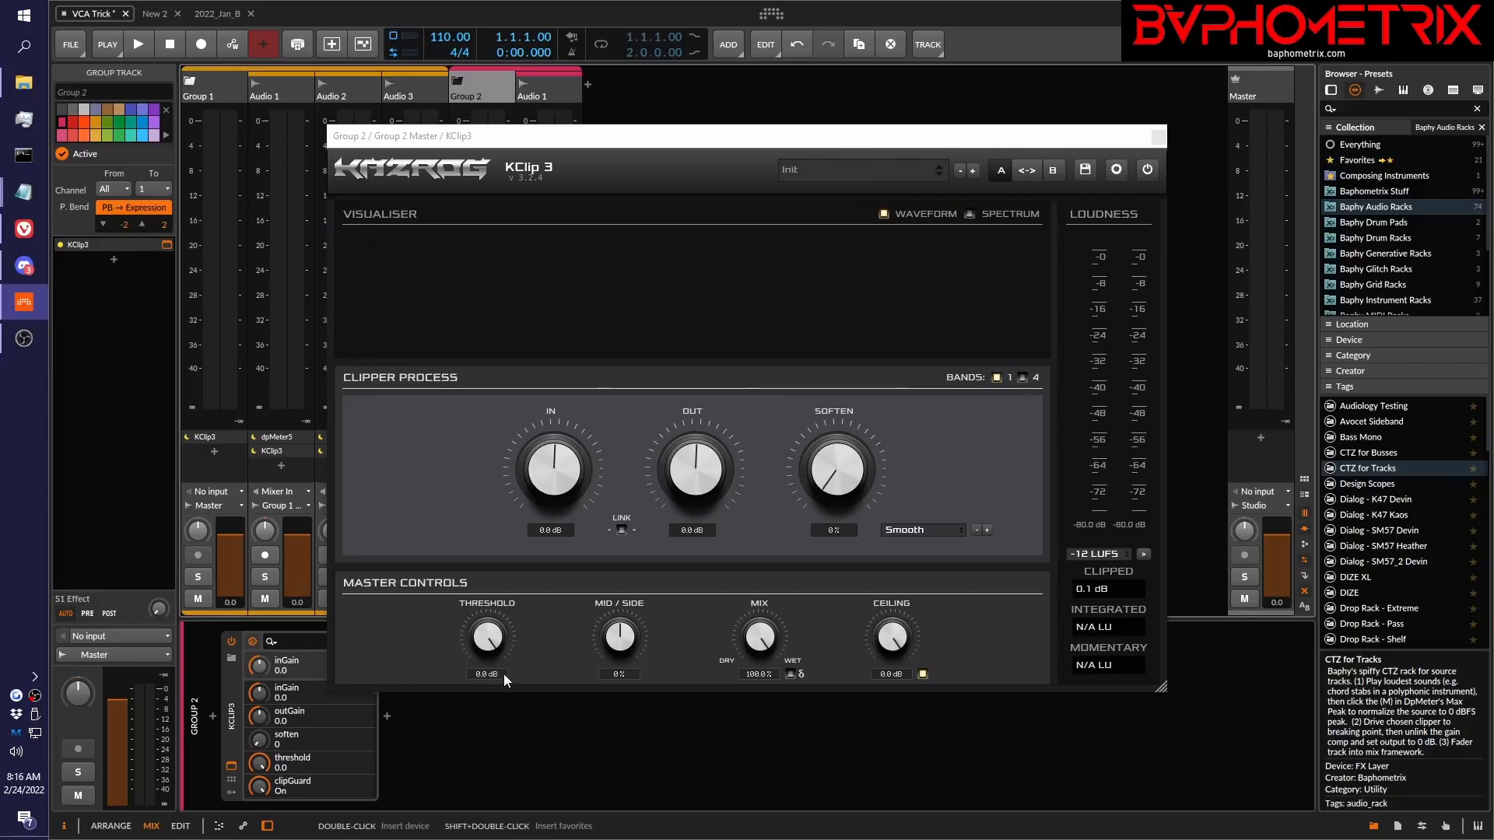
left_click(1159, 136)
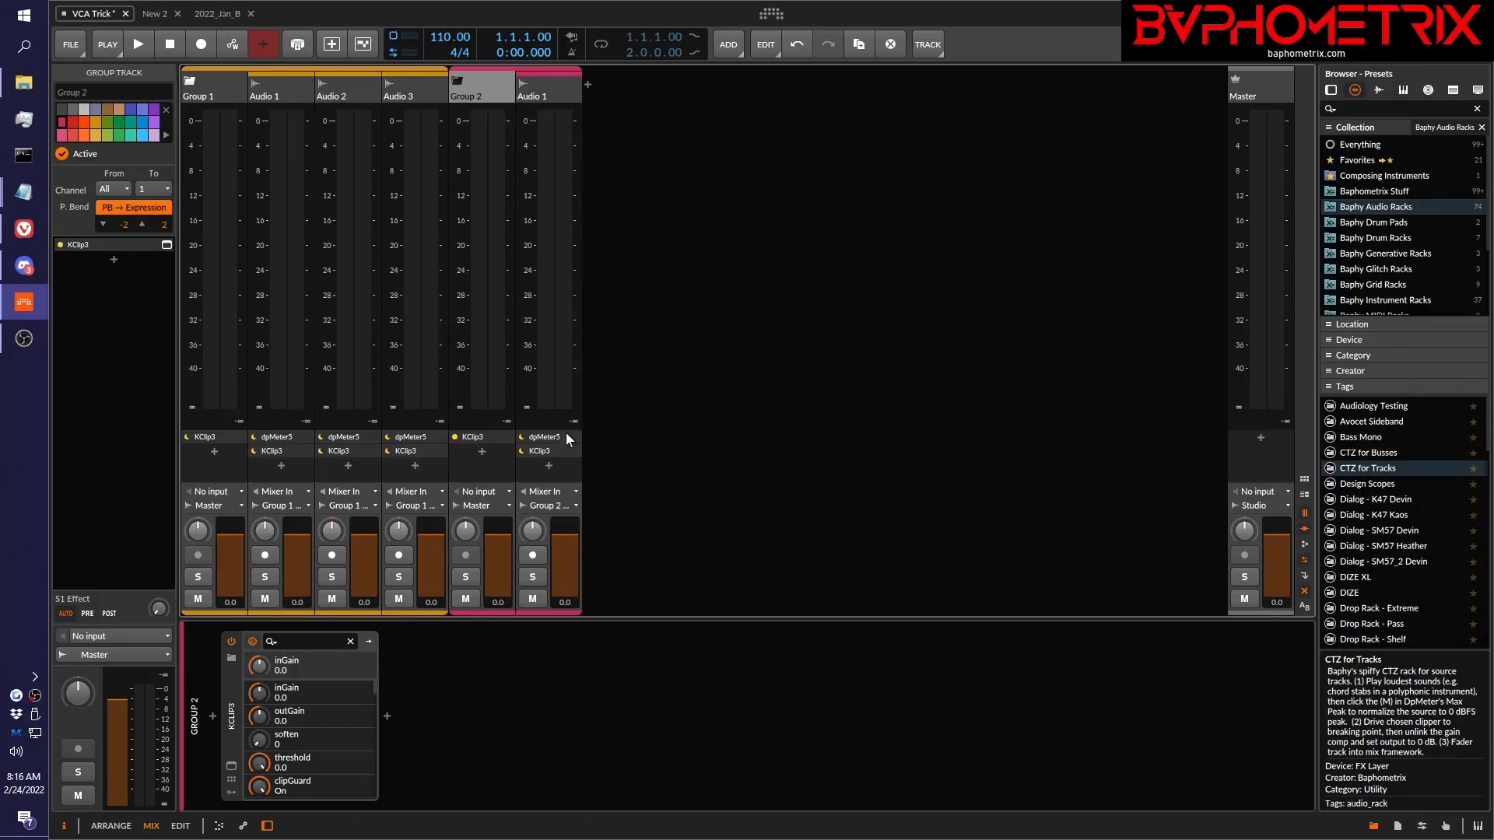
Add Blue Cat's Gain 3 (Stereo) to the device chain of Group 2's Audio 1 track and move its window clear of the channel strips.
left_click(548, 462)
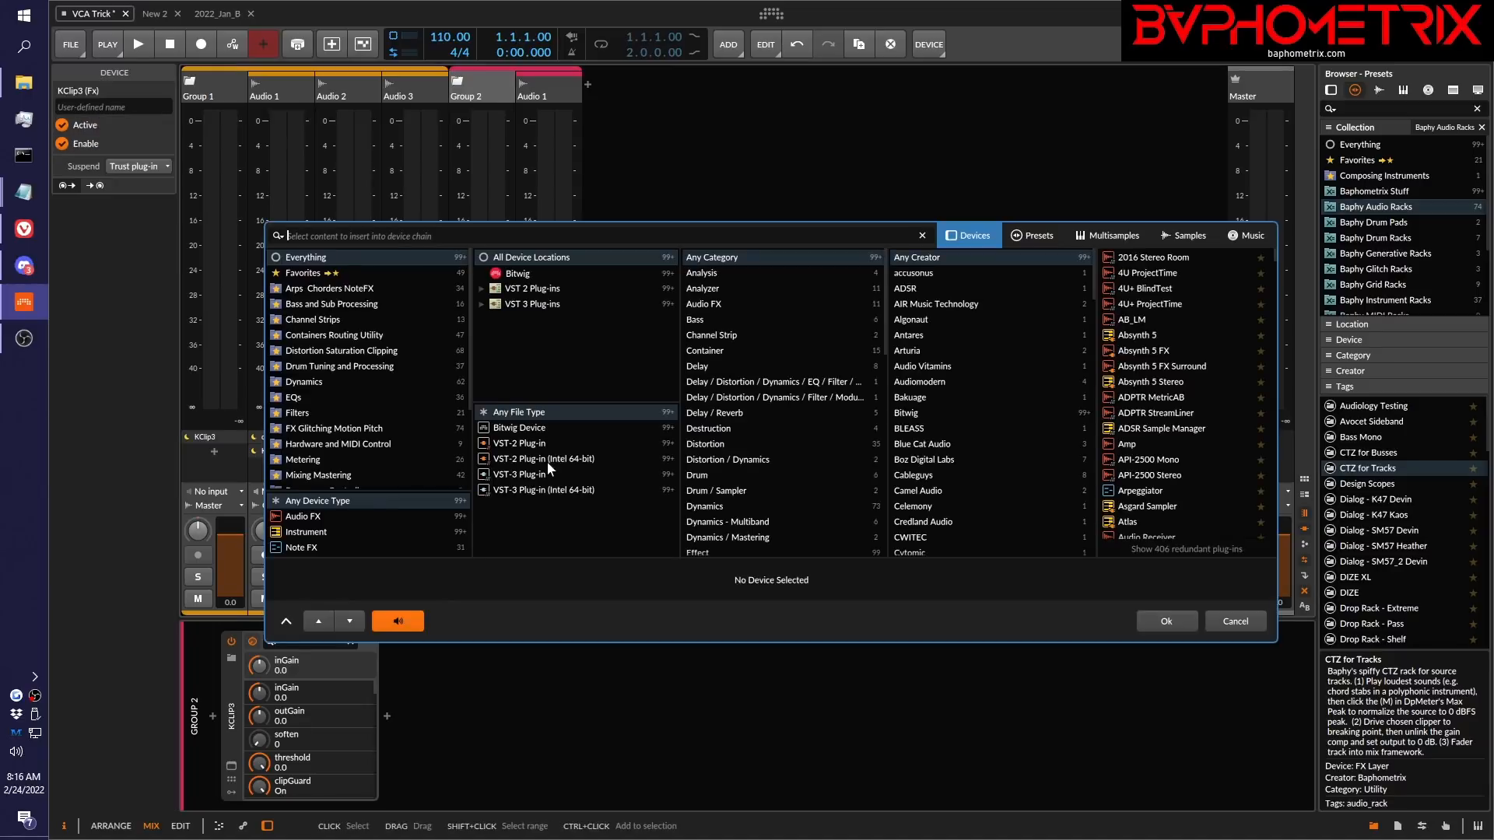
type("blue")
key("Down")
key("Down")
key("Down")
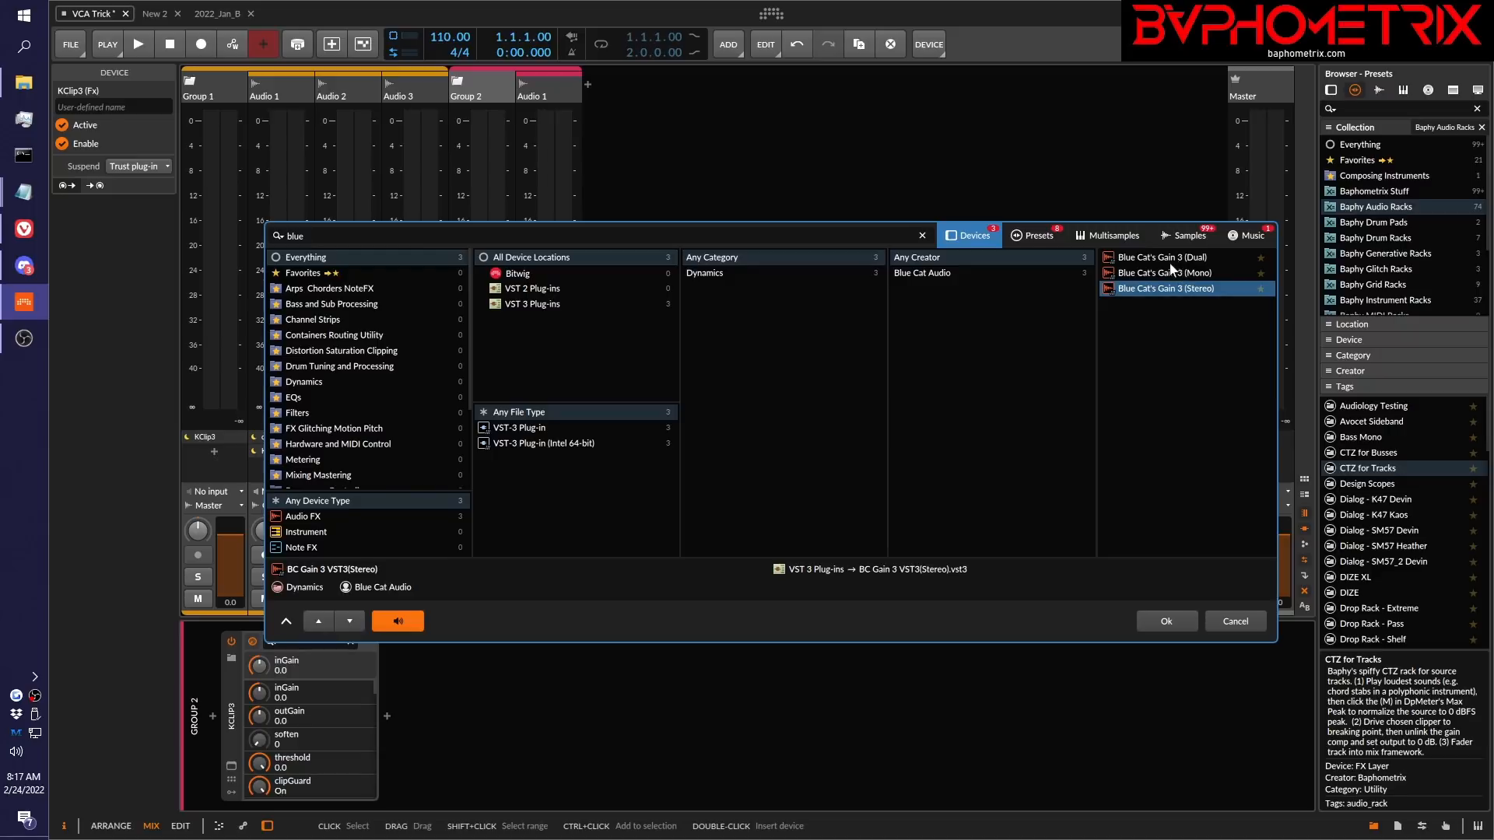
left_click(1165, 621)
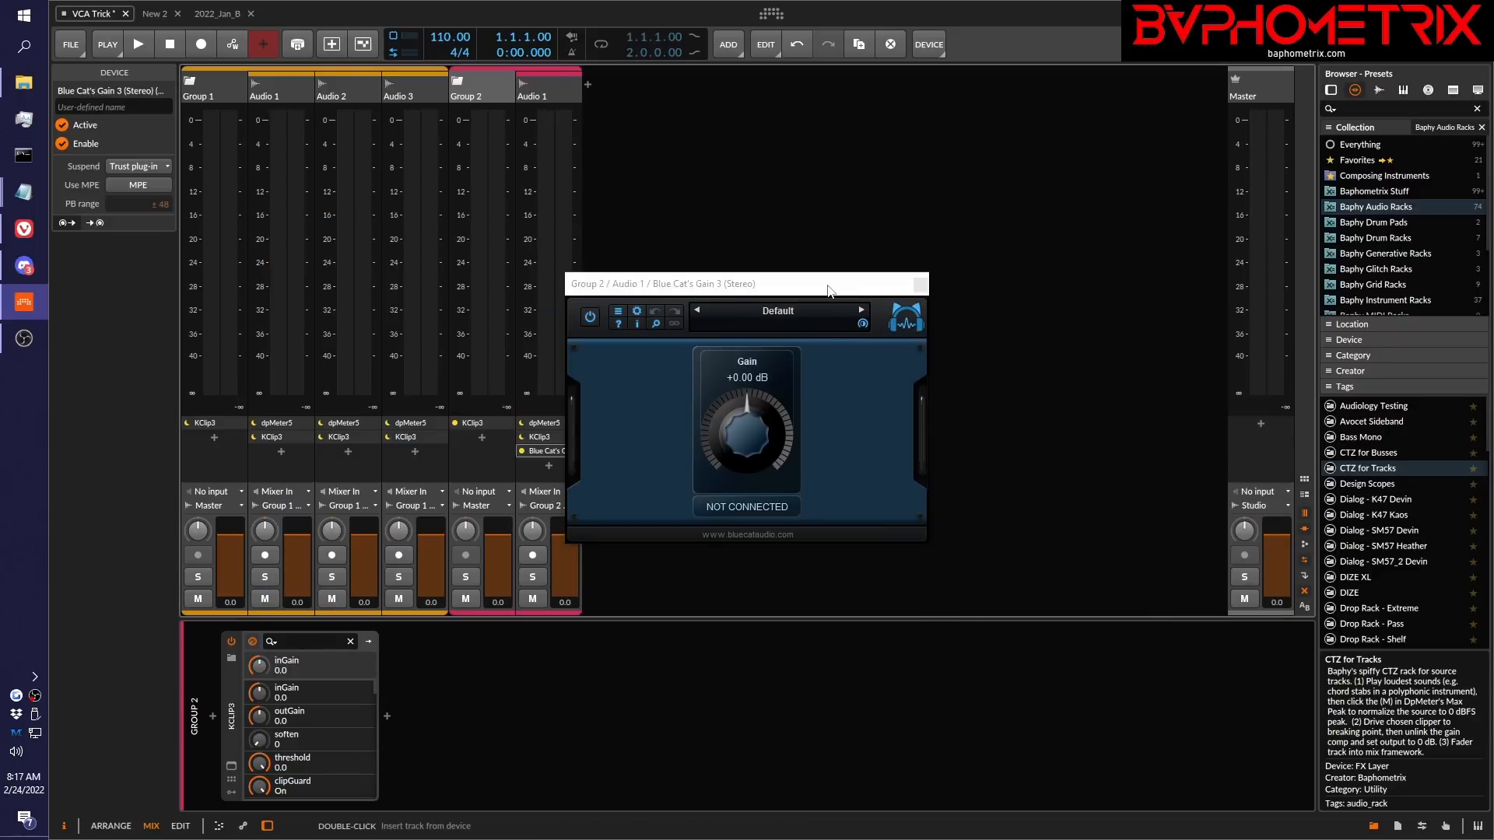
left_click_drag(833, 275, 1036, 286)
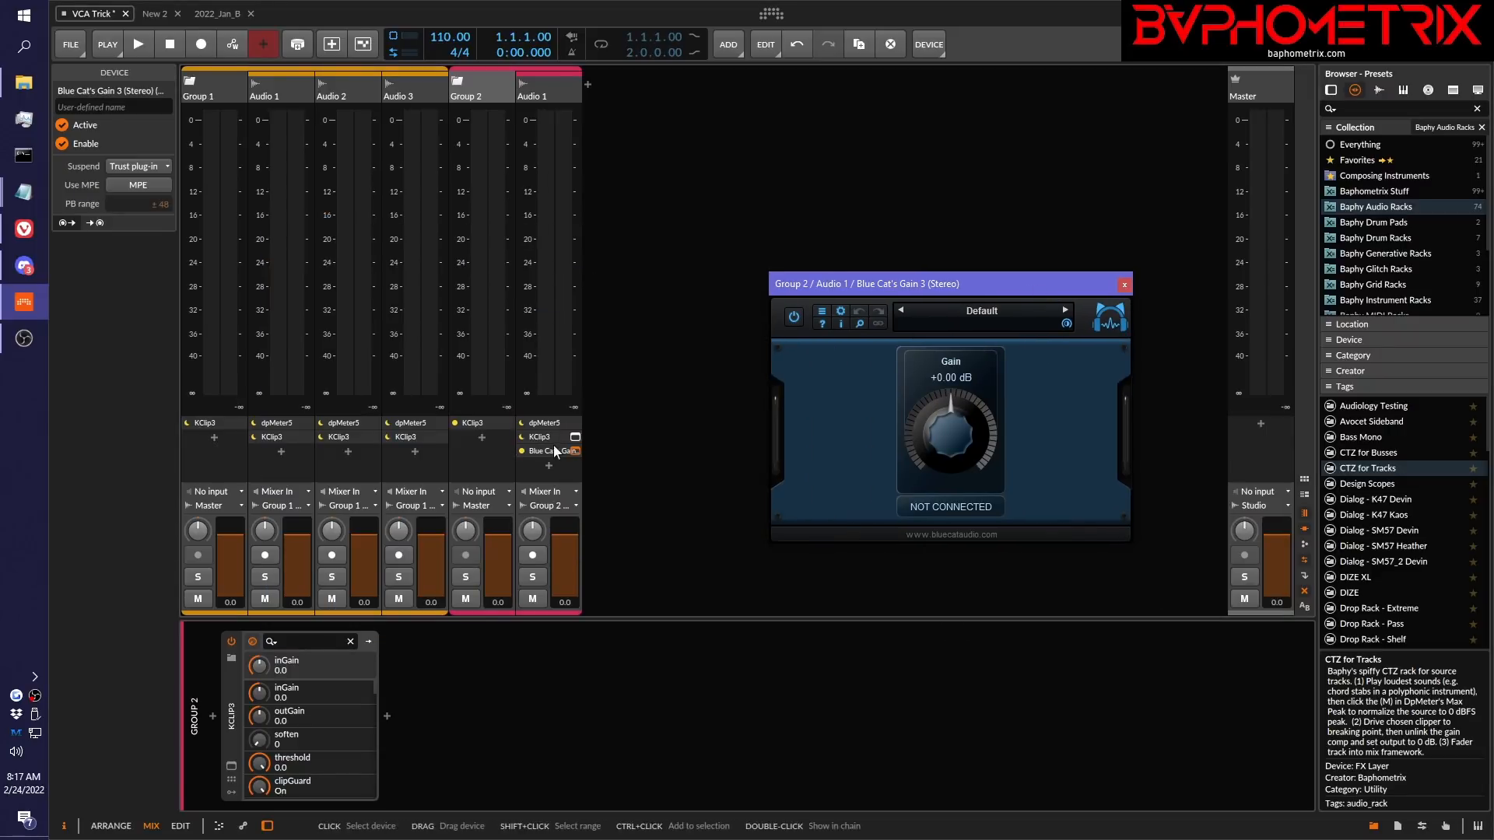
Name the gain plug-in ">> VCA <<" and place it between dpMeter5 and KClip3 on Group 2's Audio 1 track.
left_click(129, 106)
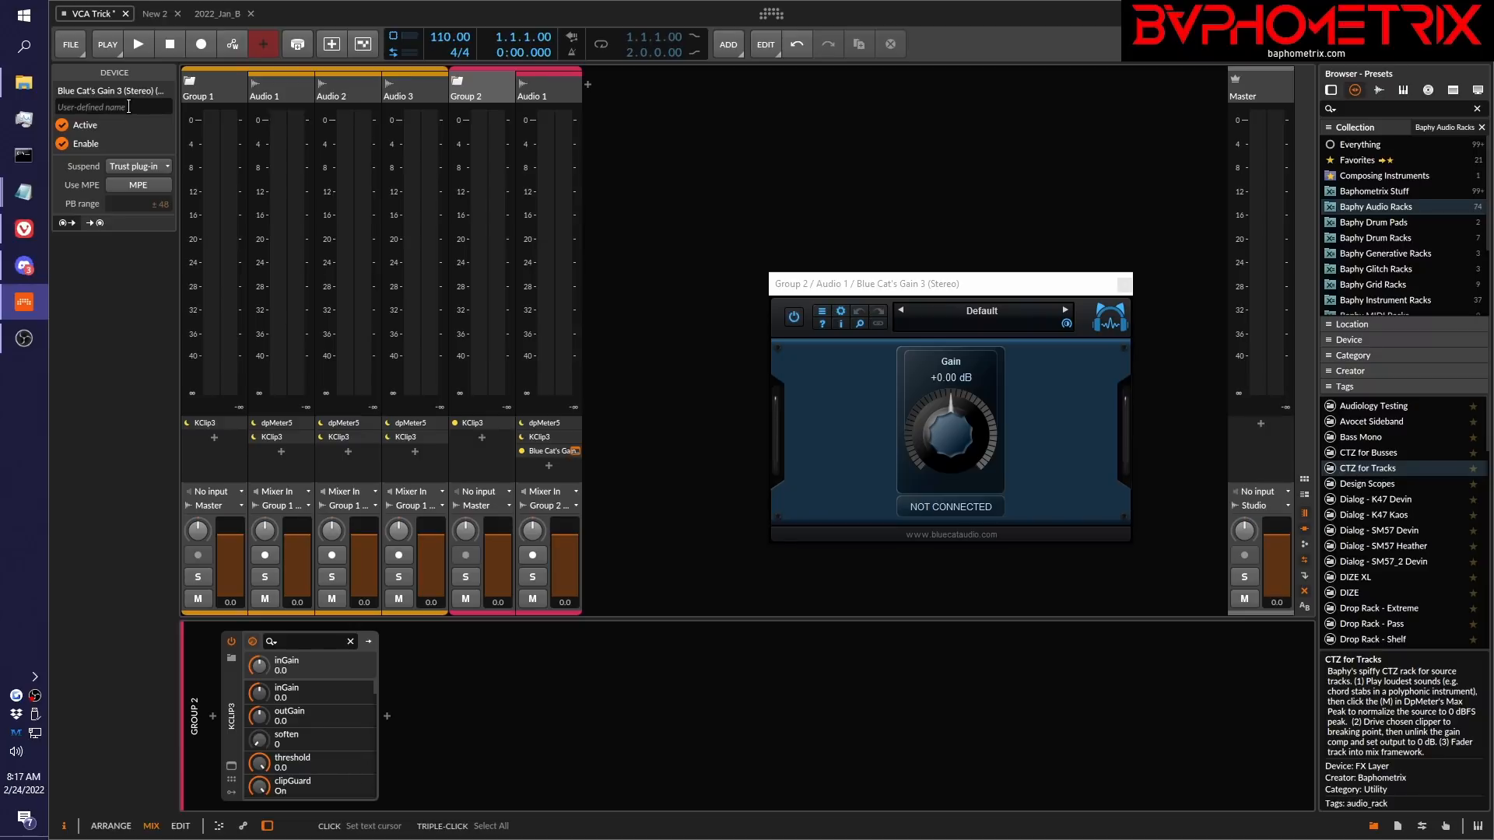
type(">> VCA <<")
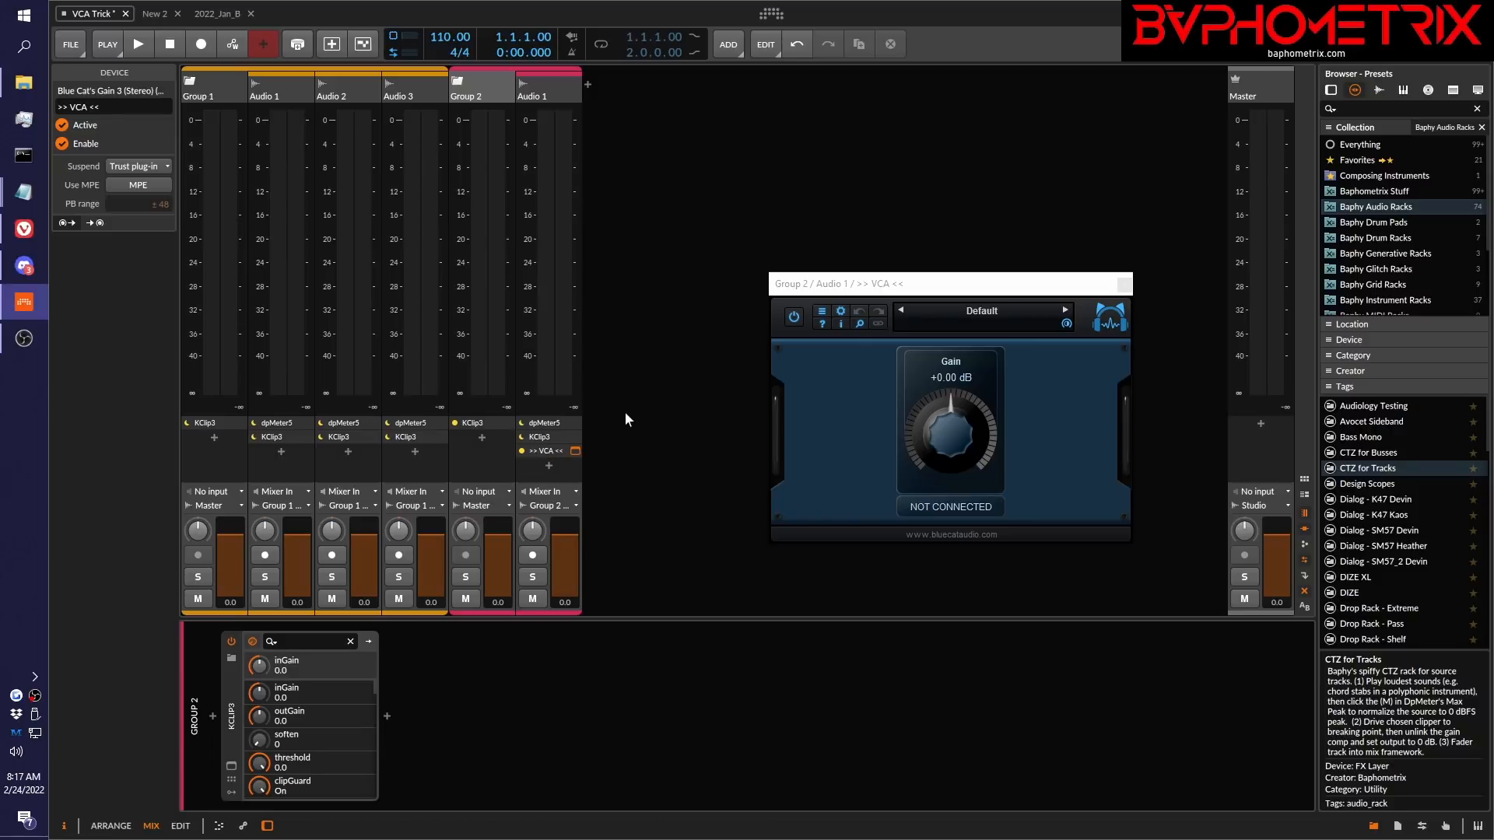
left_click_drag(553, 452, 559, 436)
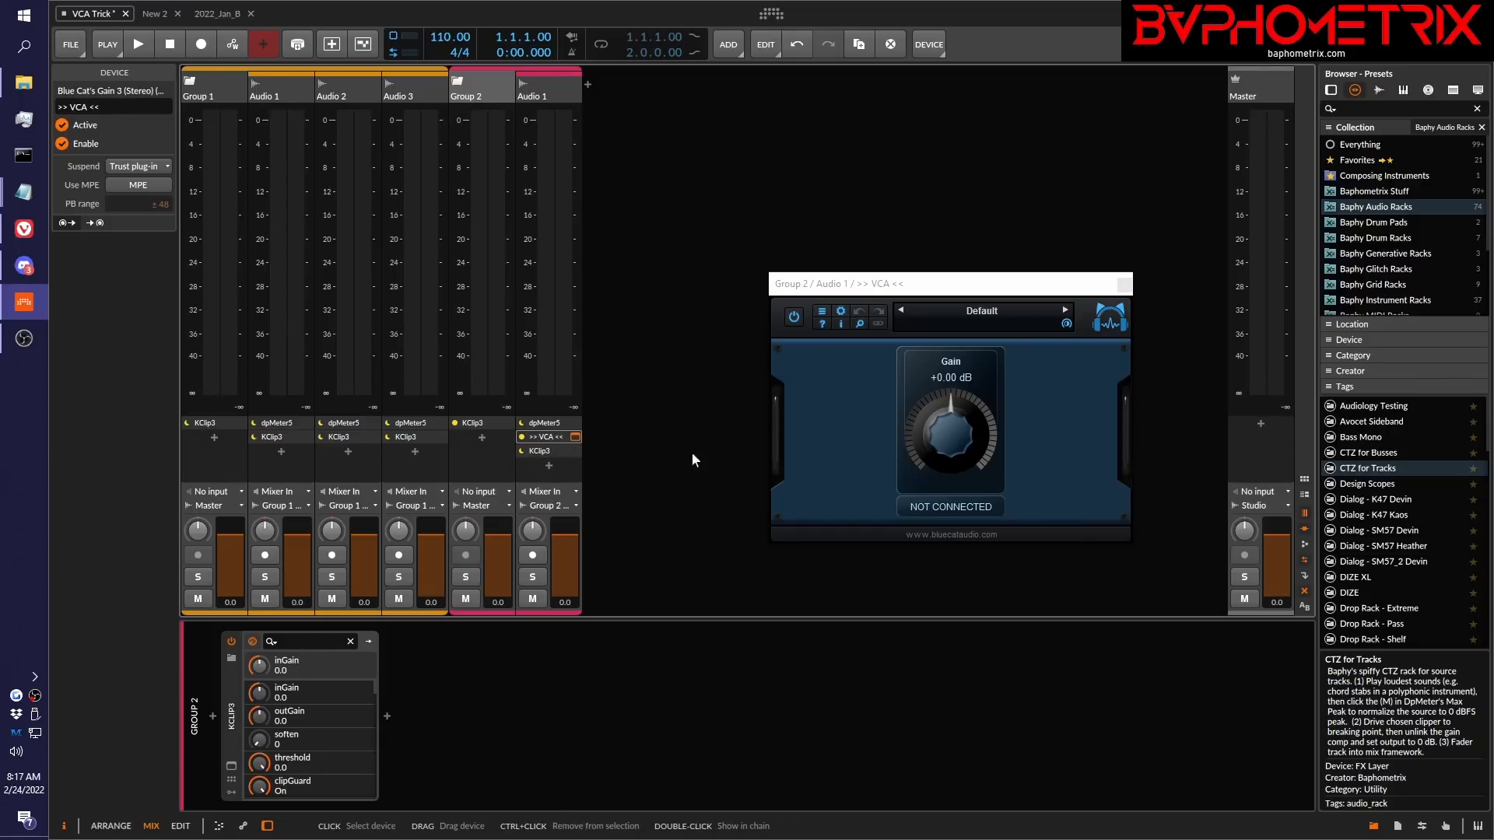
Try the VCA plug-in's gain knob and the Group 2 fader, leaving both at 0 dB.
mouse_move(951, 436)
left_mouse_down()
mouse_move(965, 414)
mouse_move(957, 442)
left_mouse_up()
double_click(957, 442)
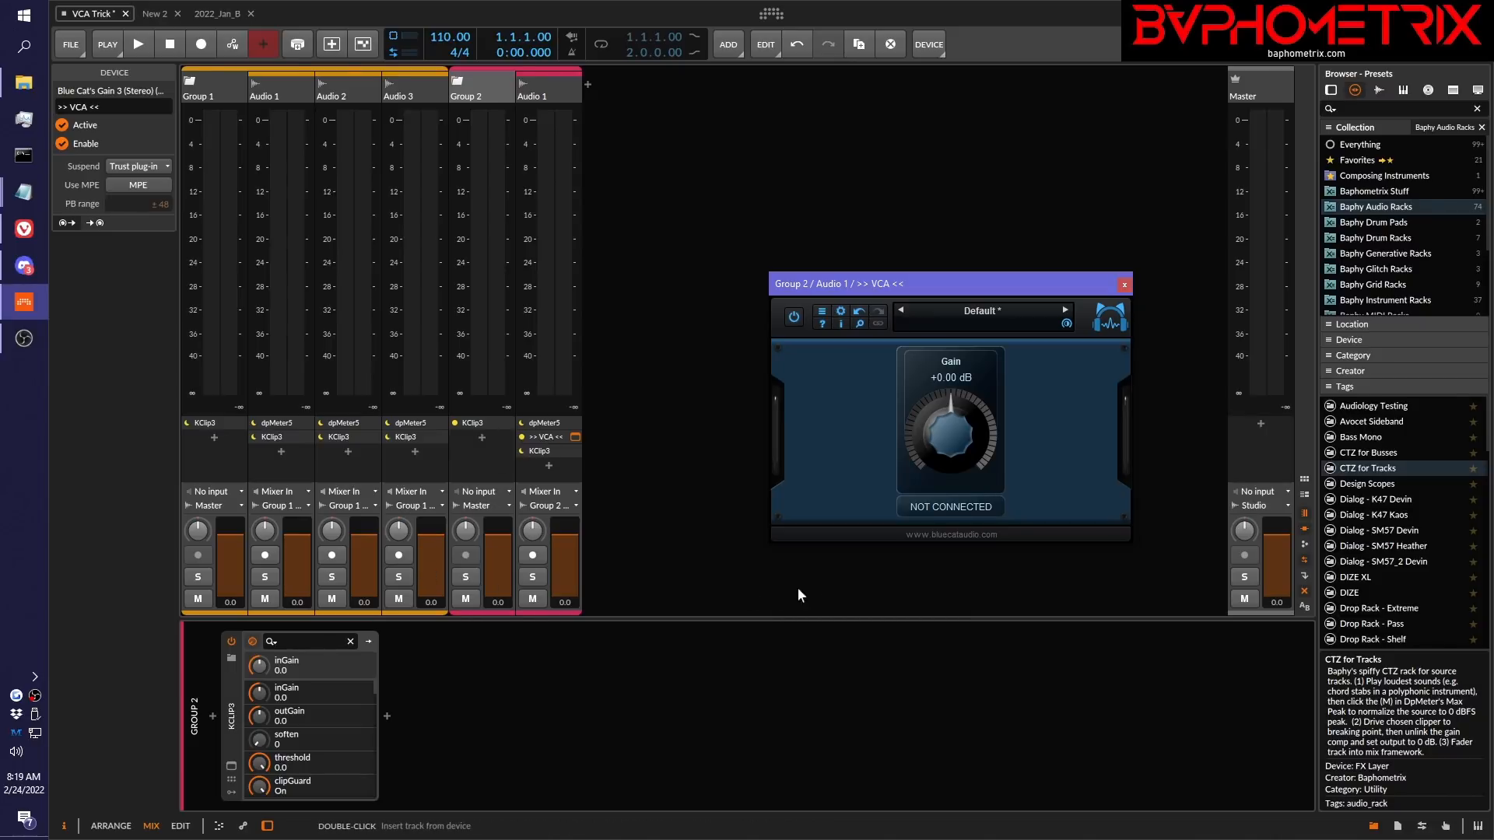
mouse_move(506, 539)
left_mouse_down()
mouse_move(507, 571)
mouse_move(506, 535)
left_mouse_up()
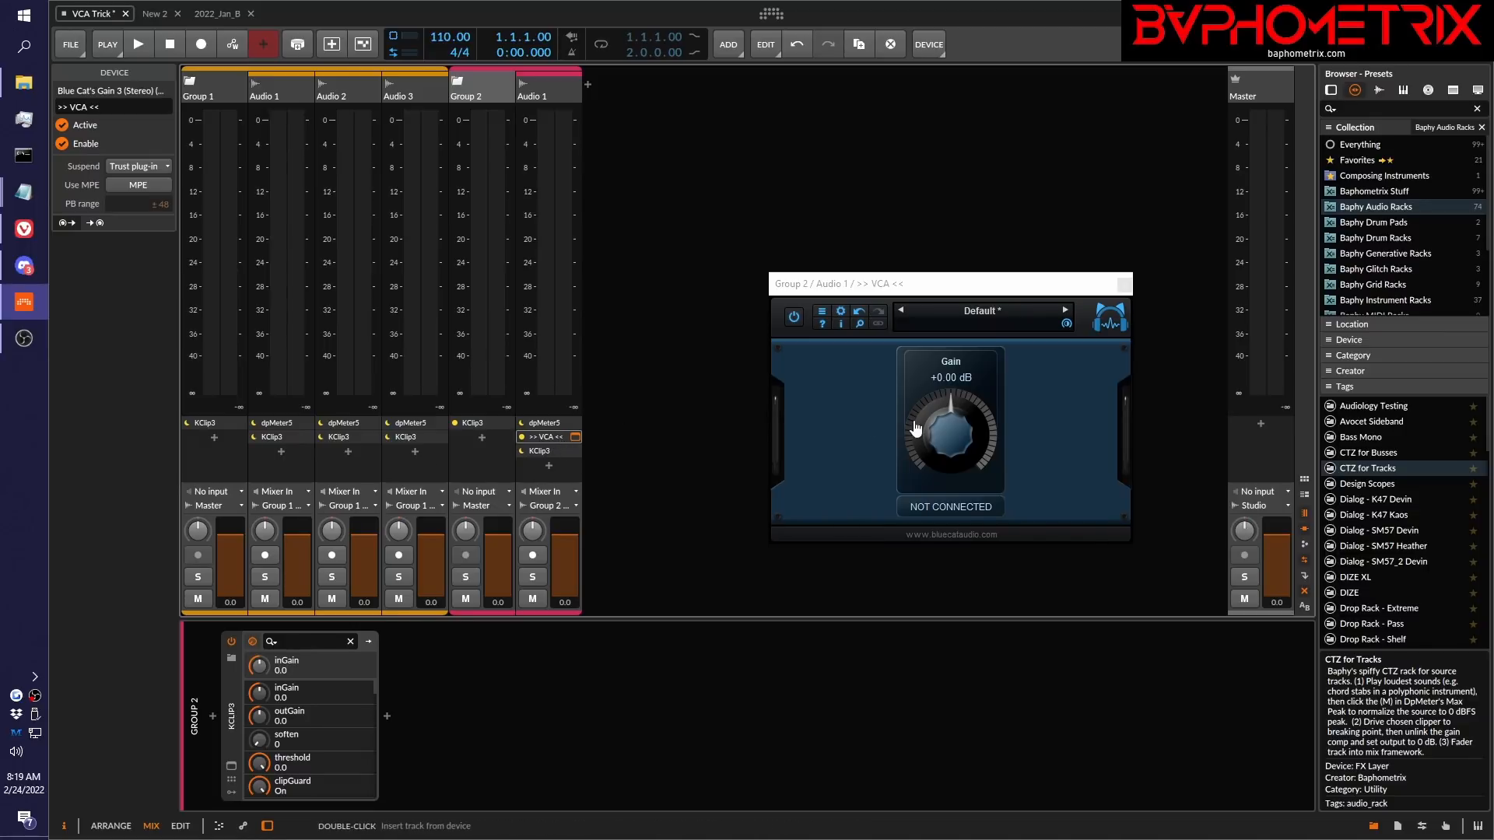
Connect the VCA plug-in on Group 2's Audio 1 track to link Group A and close its window.
left_click(545, 440)
left_click(943, 512)
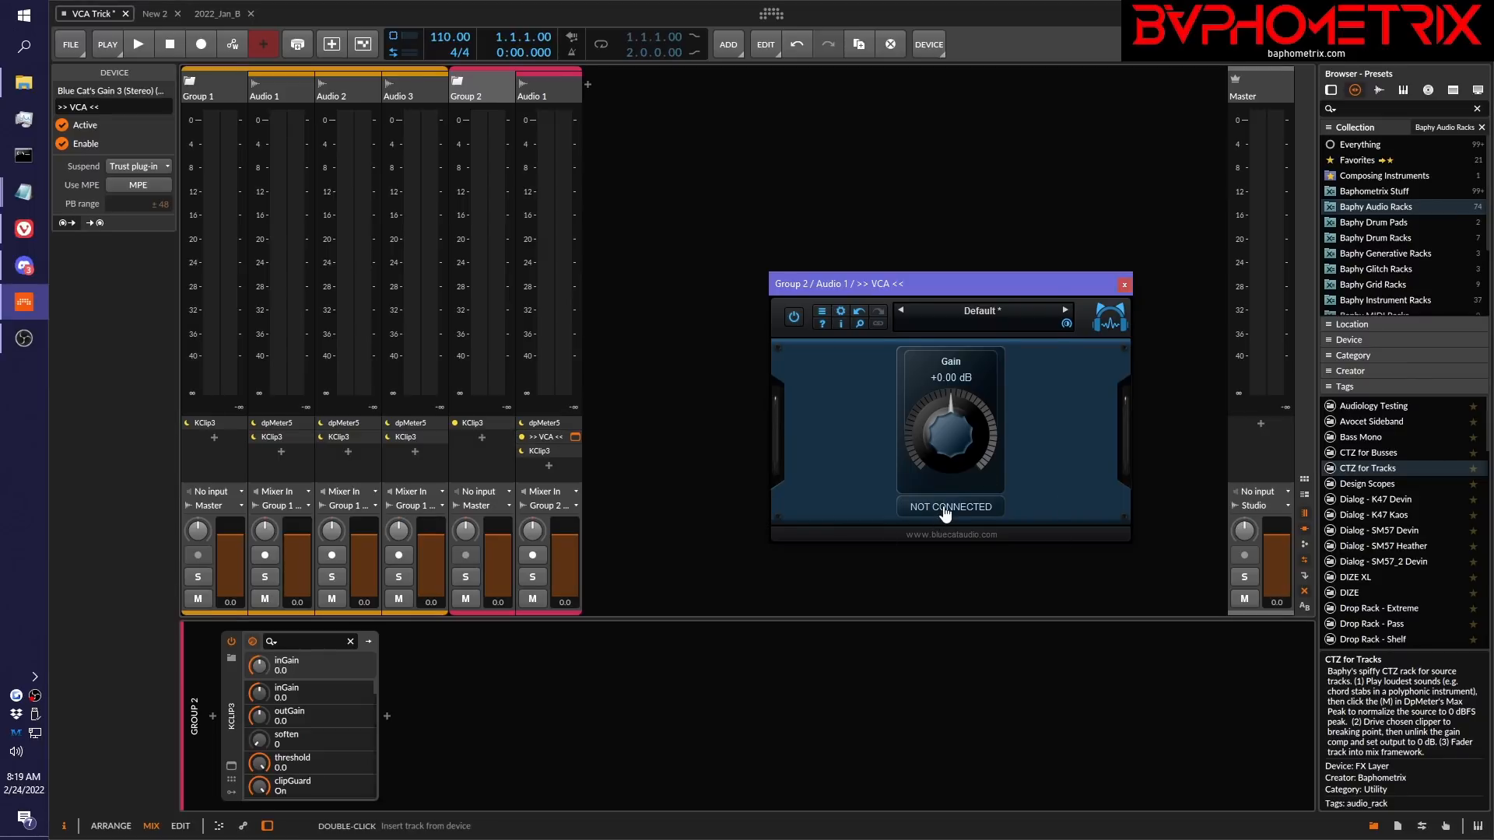
left_click(991, 403)
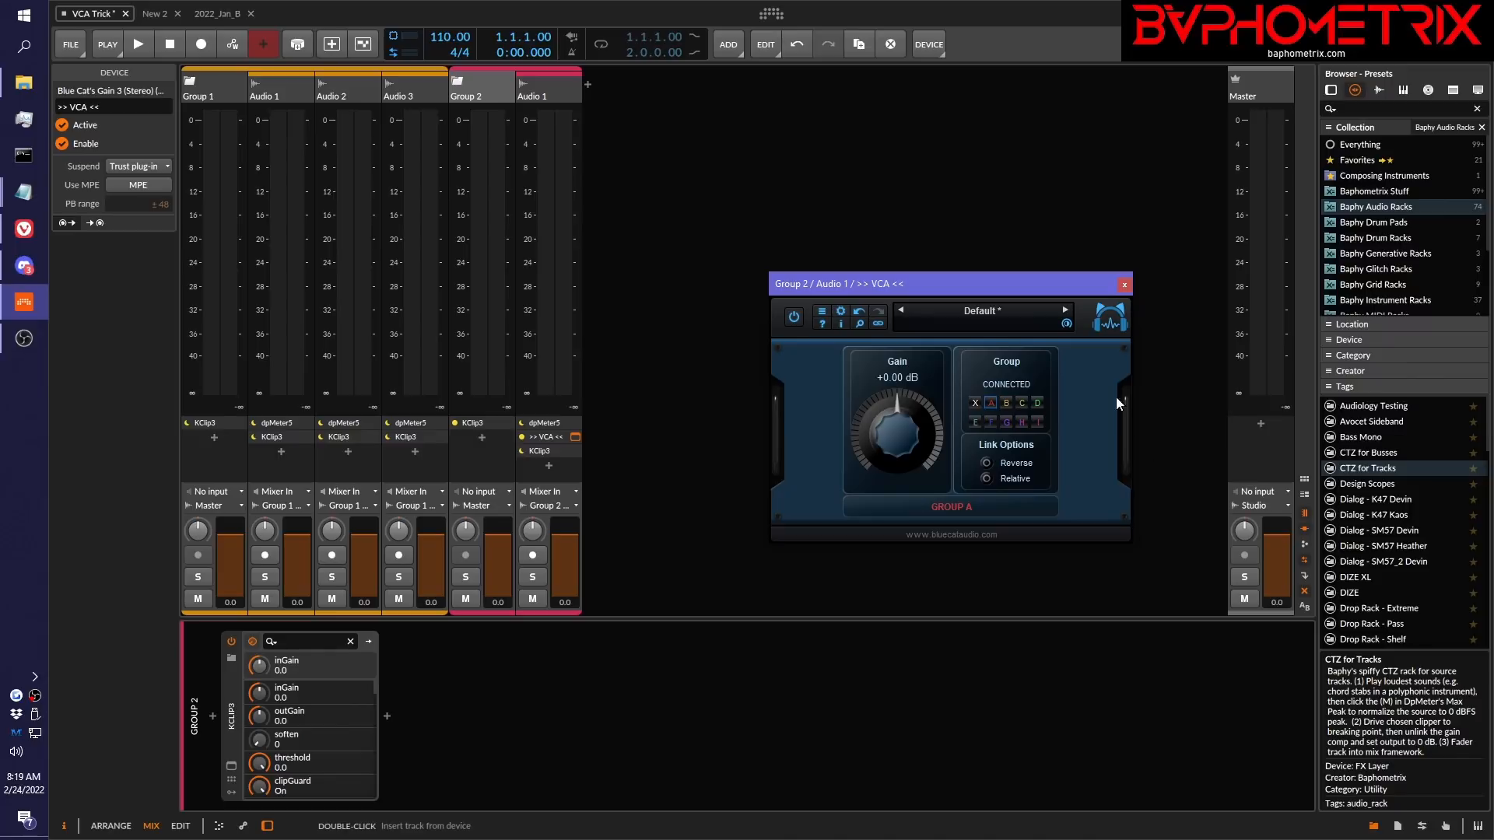
left_click(1125, 286)
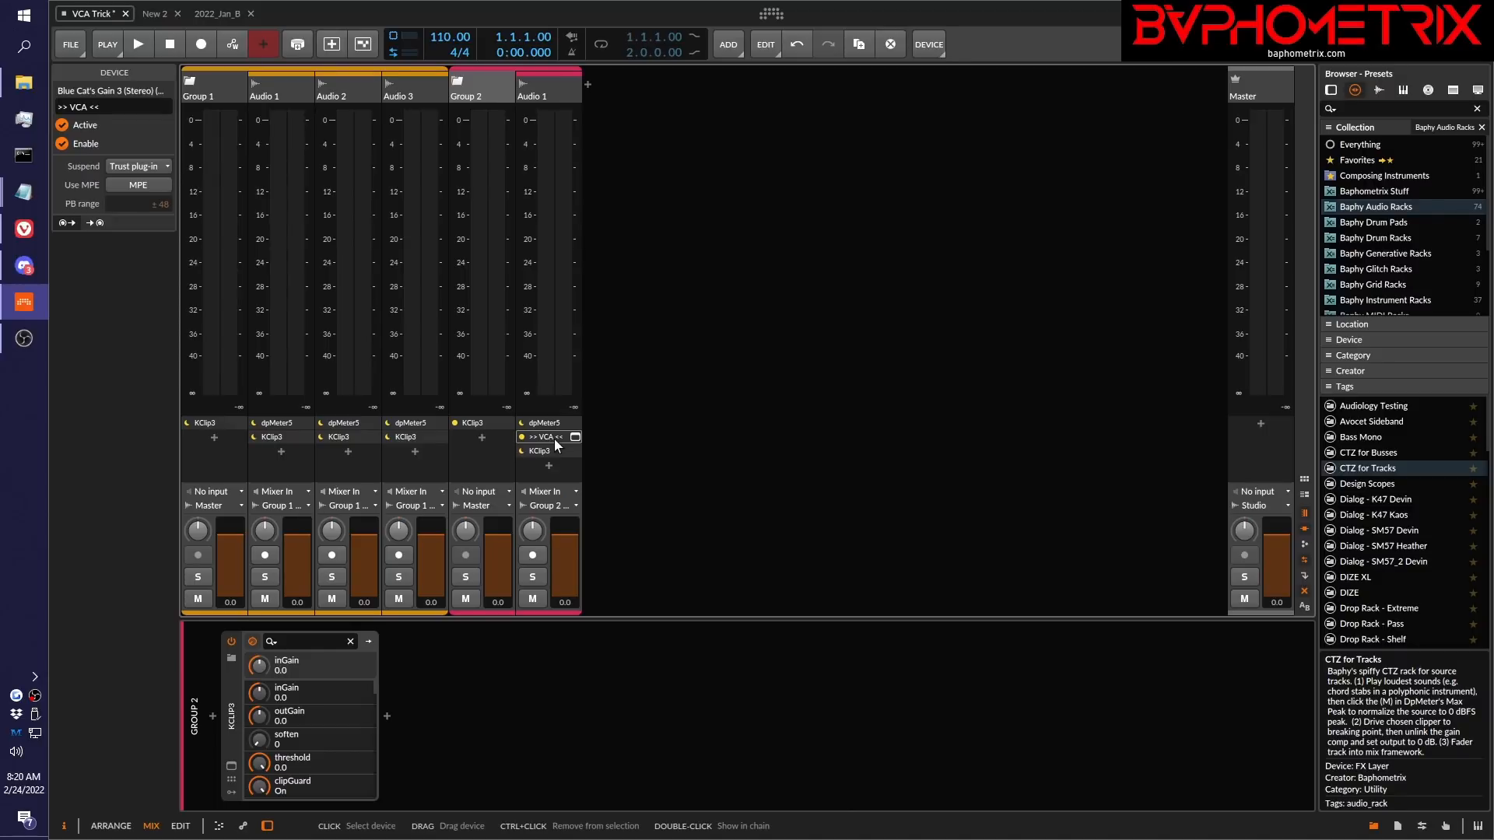
Copy the VCA plug-in to Audio 1, Audio 2 and Audio 3 of Group 1, between dpMeter5 and KClip3.
left_click_drag(554, 439, 305, 437)
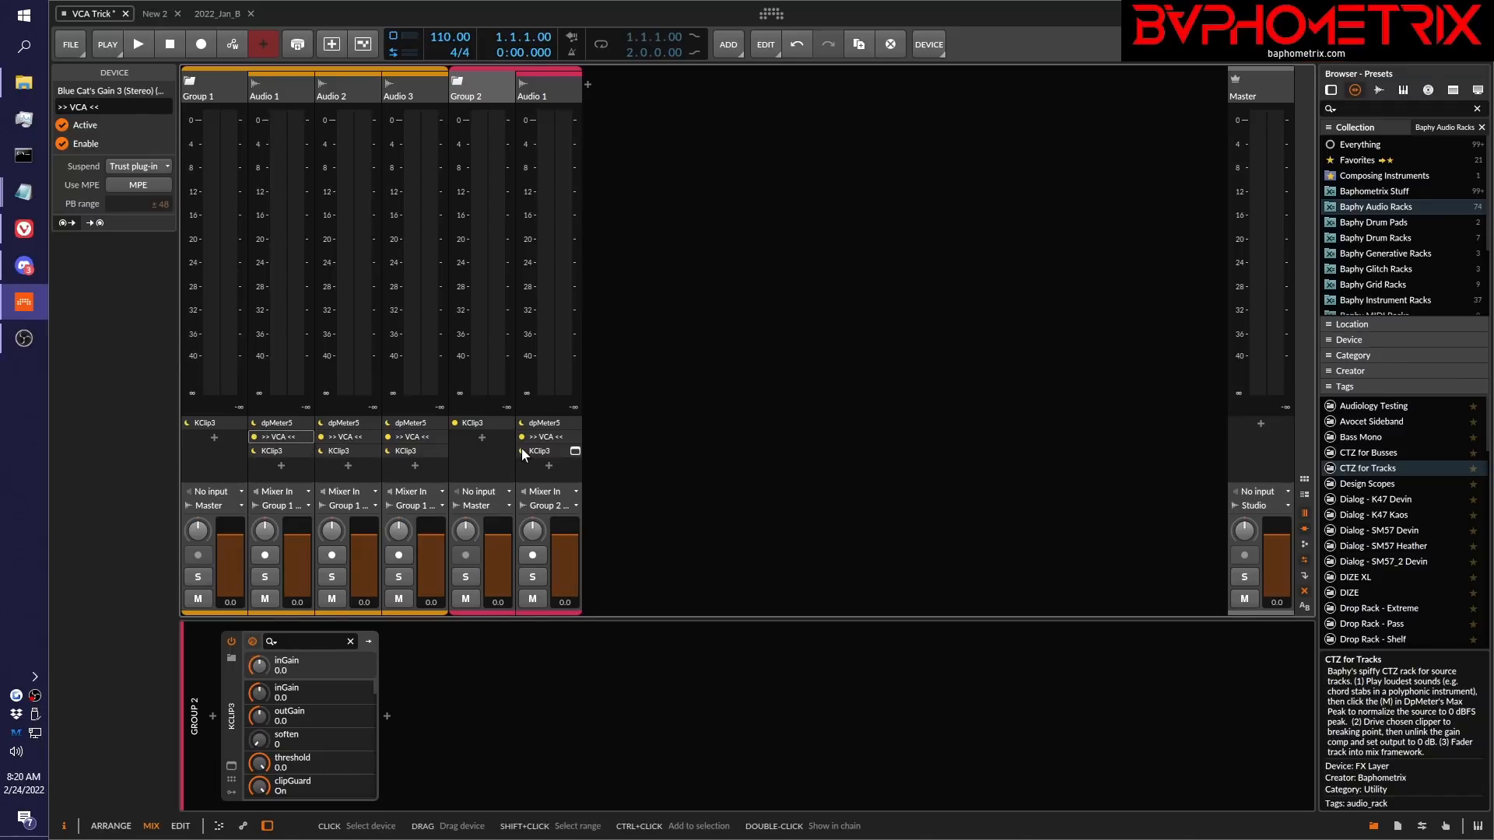
Open the VCA plug-in windows of Group 1's three audio tracks and Group 2's Audio 1, arranging them so all are visible.
left_click(307, 437)
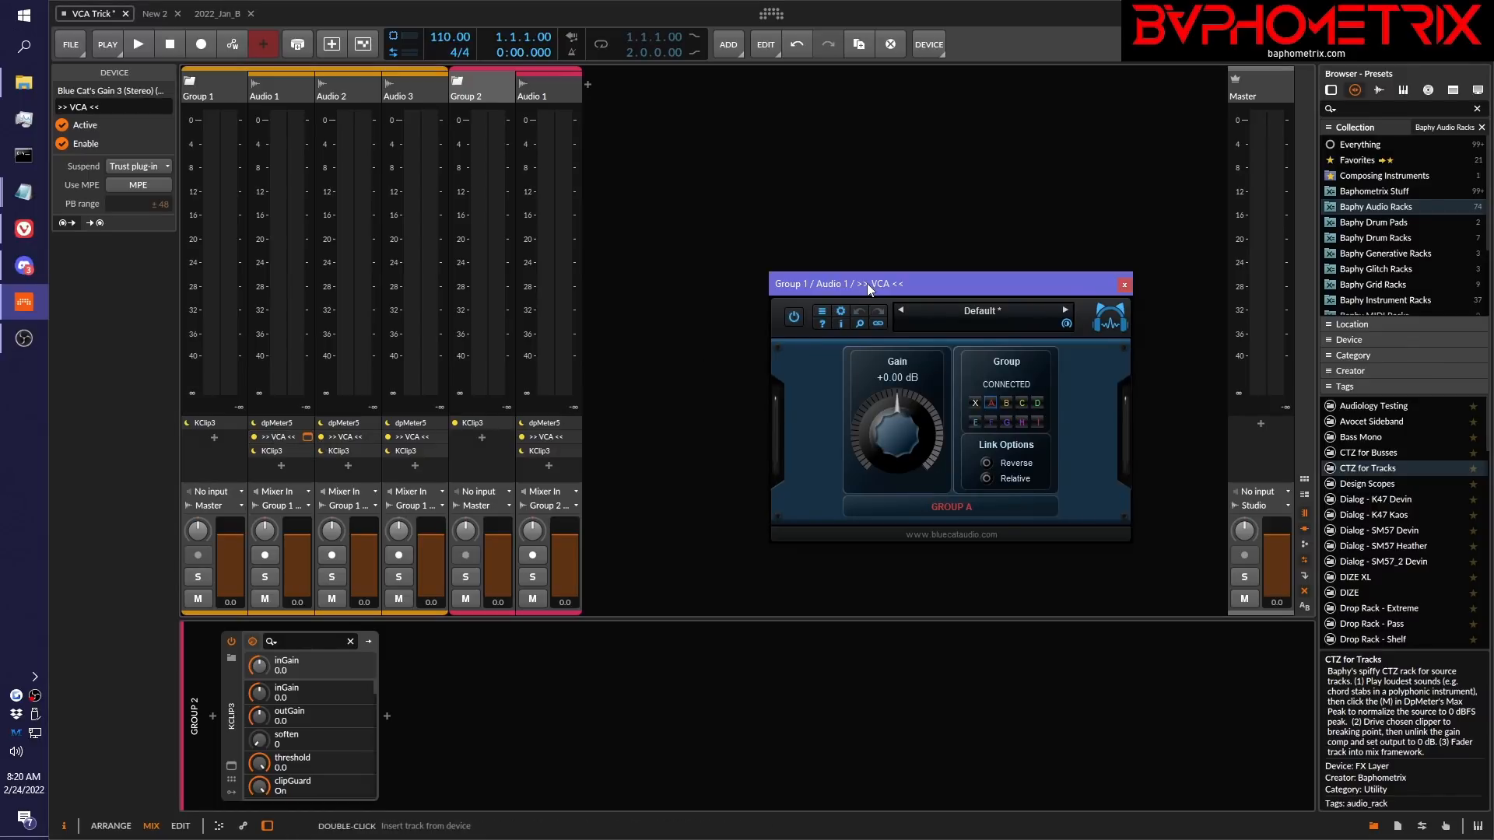
left_click_drag(867, 283, 454, 84)
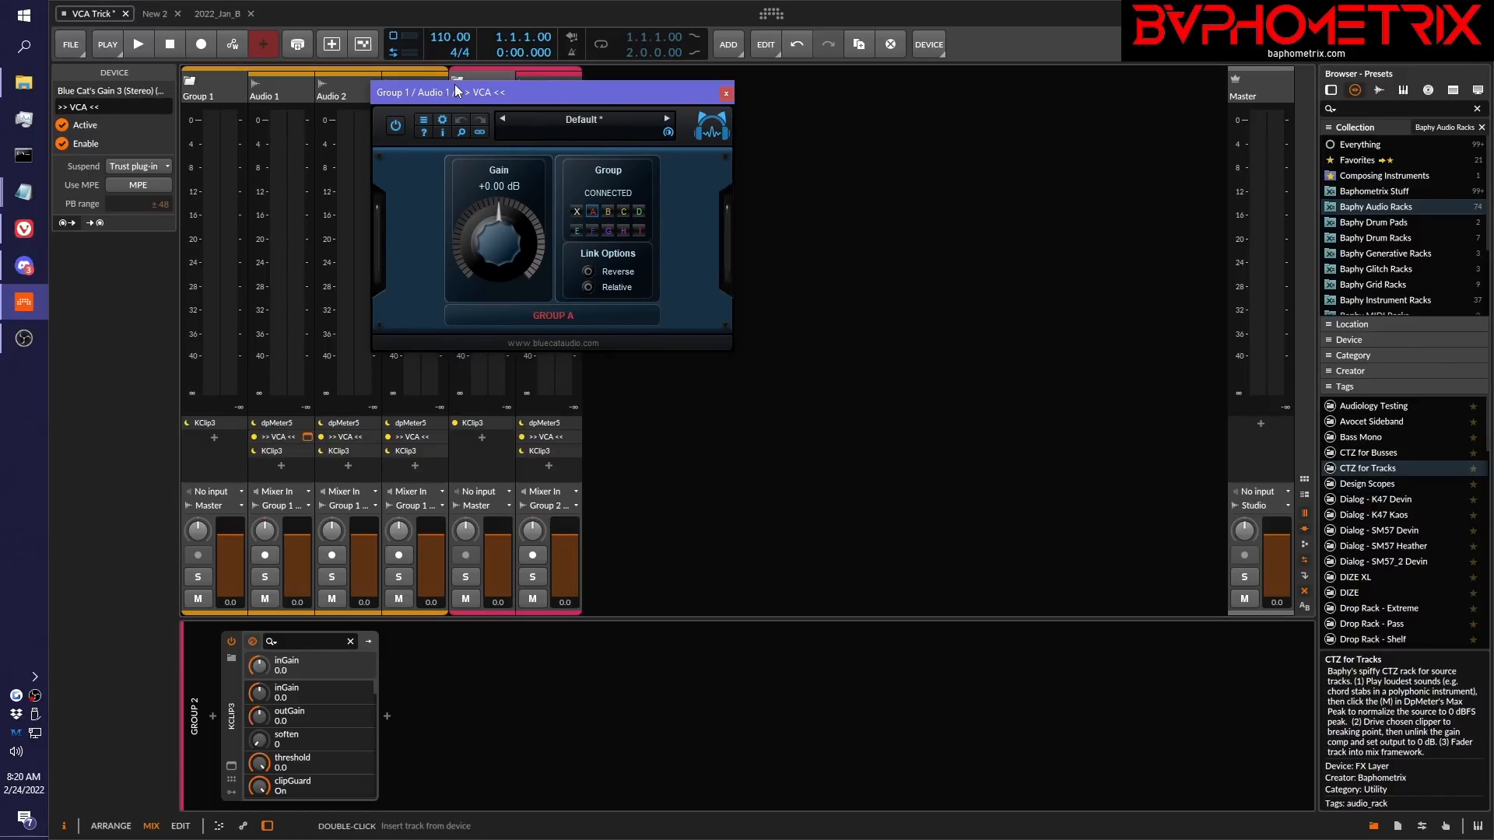
left_click(375, 437)
left_click_drag(832, 278, 826, 92)
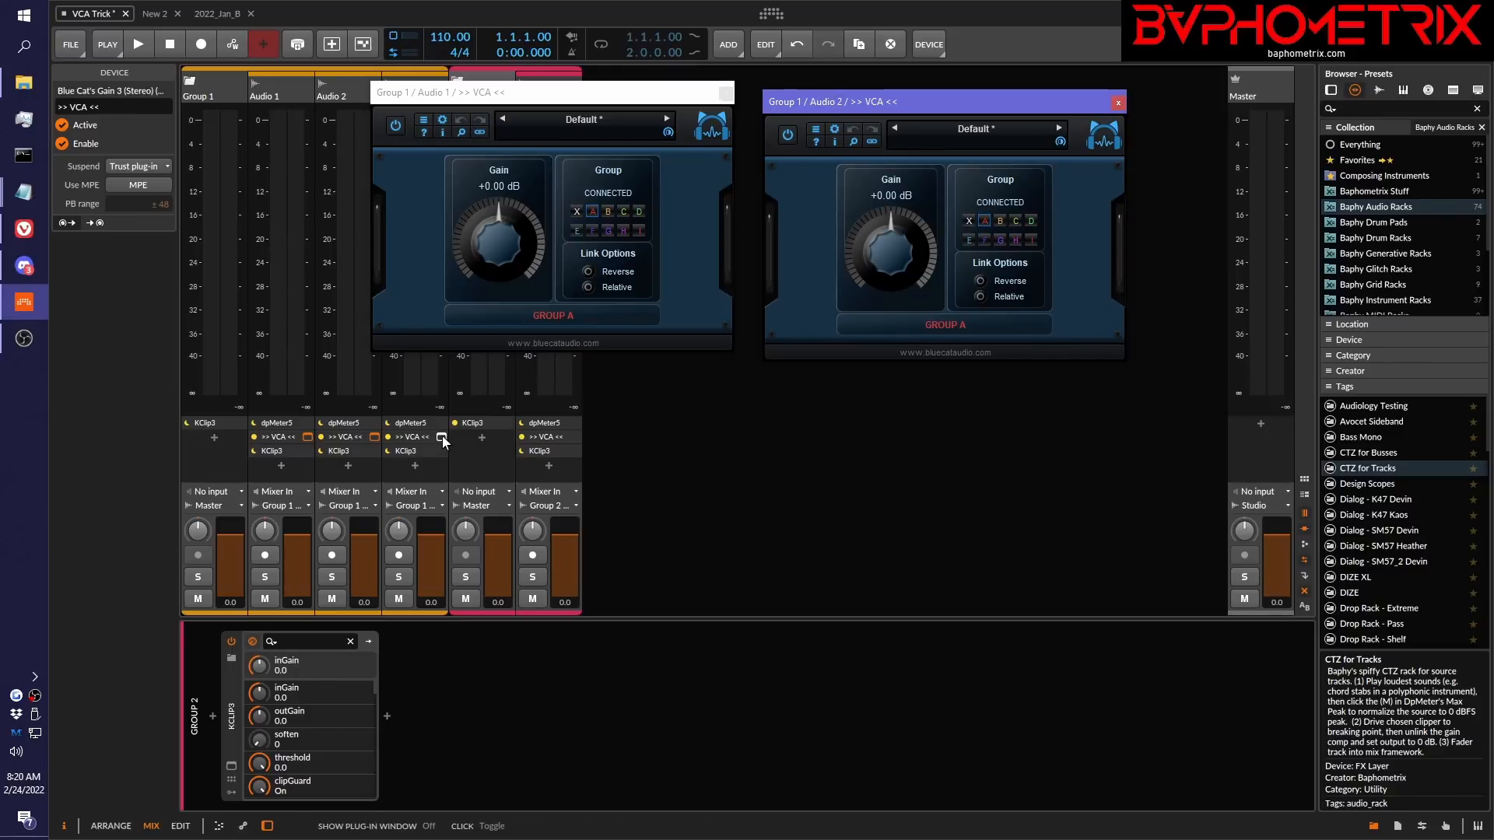
left_click(442, 437)
left_click_drag(873, 288, 702, 390)
left_click(576, 438)
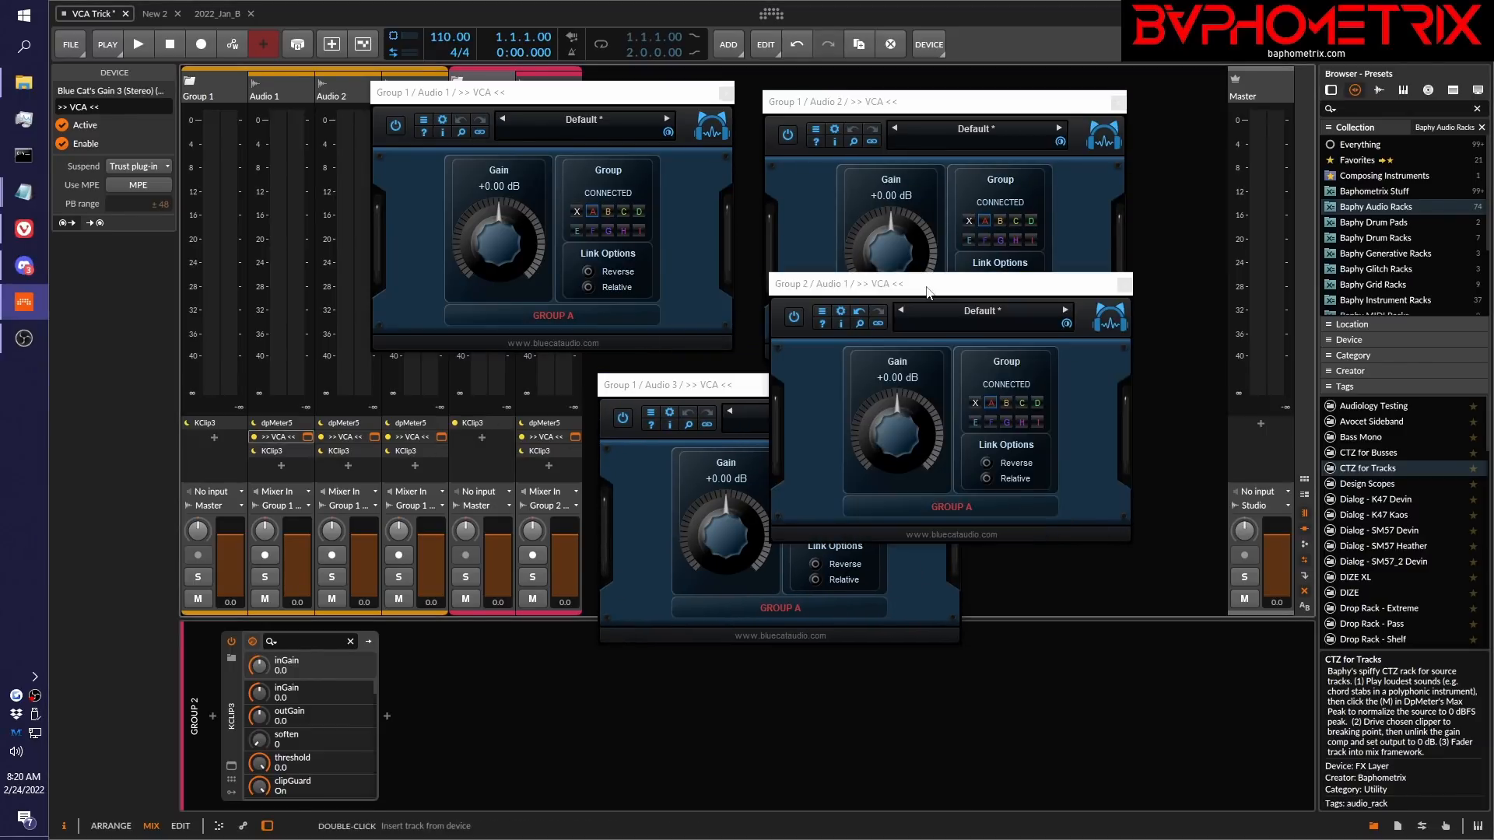
left_click_drag(927, 292, 1150, 526)
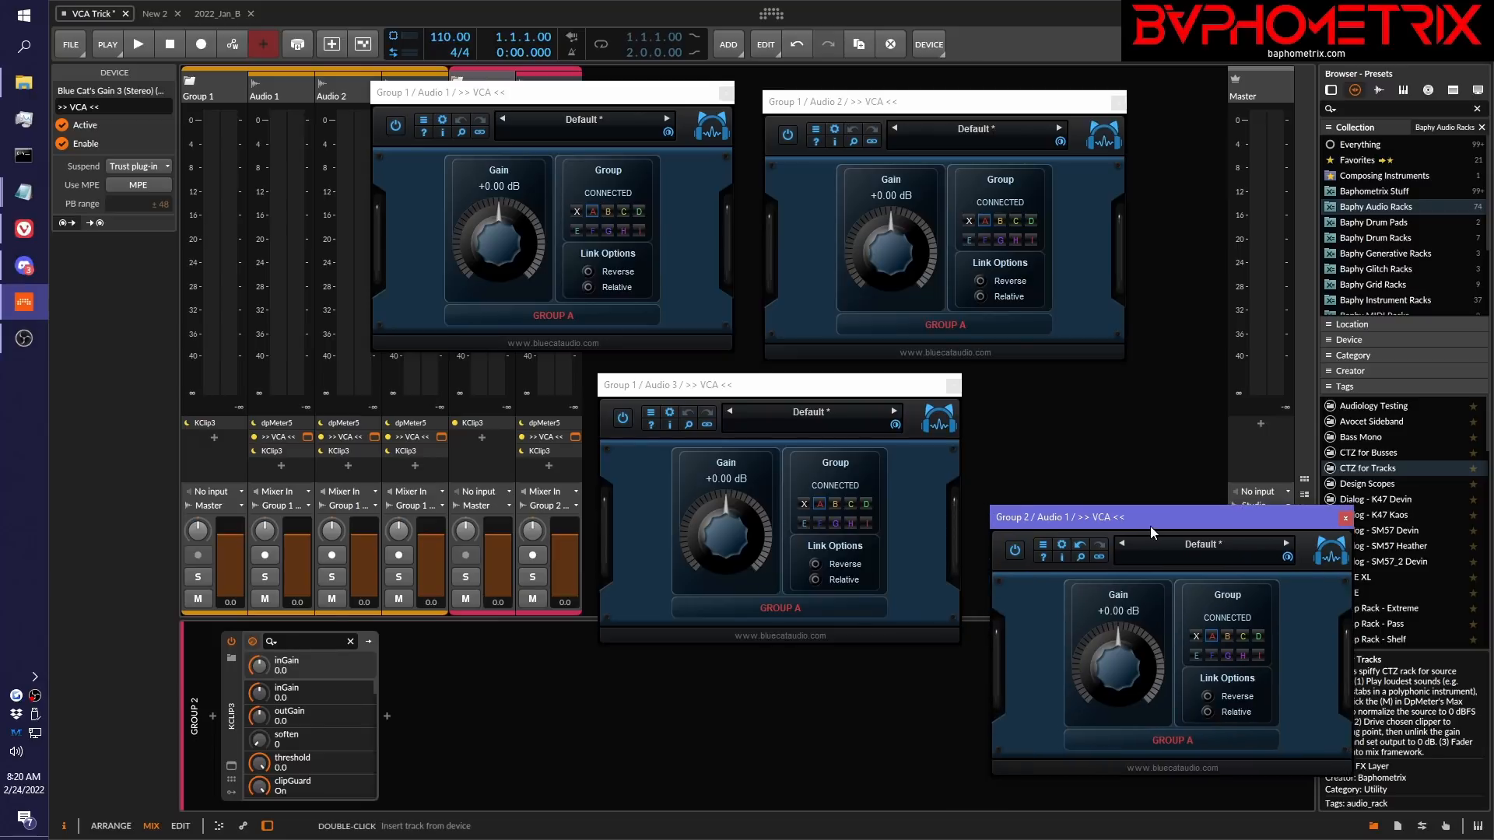
Try the linked gain from Group 1's Audio 1 VCA plug-in at -14, +11 and -1 dB, leaving it at 0 dB.
left_click_drag(499, 247, 481, 298)
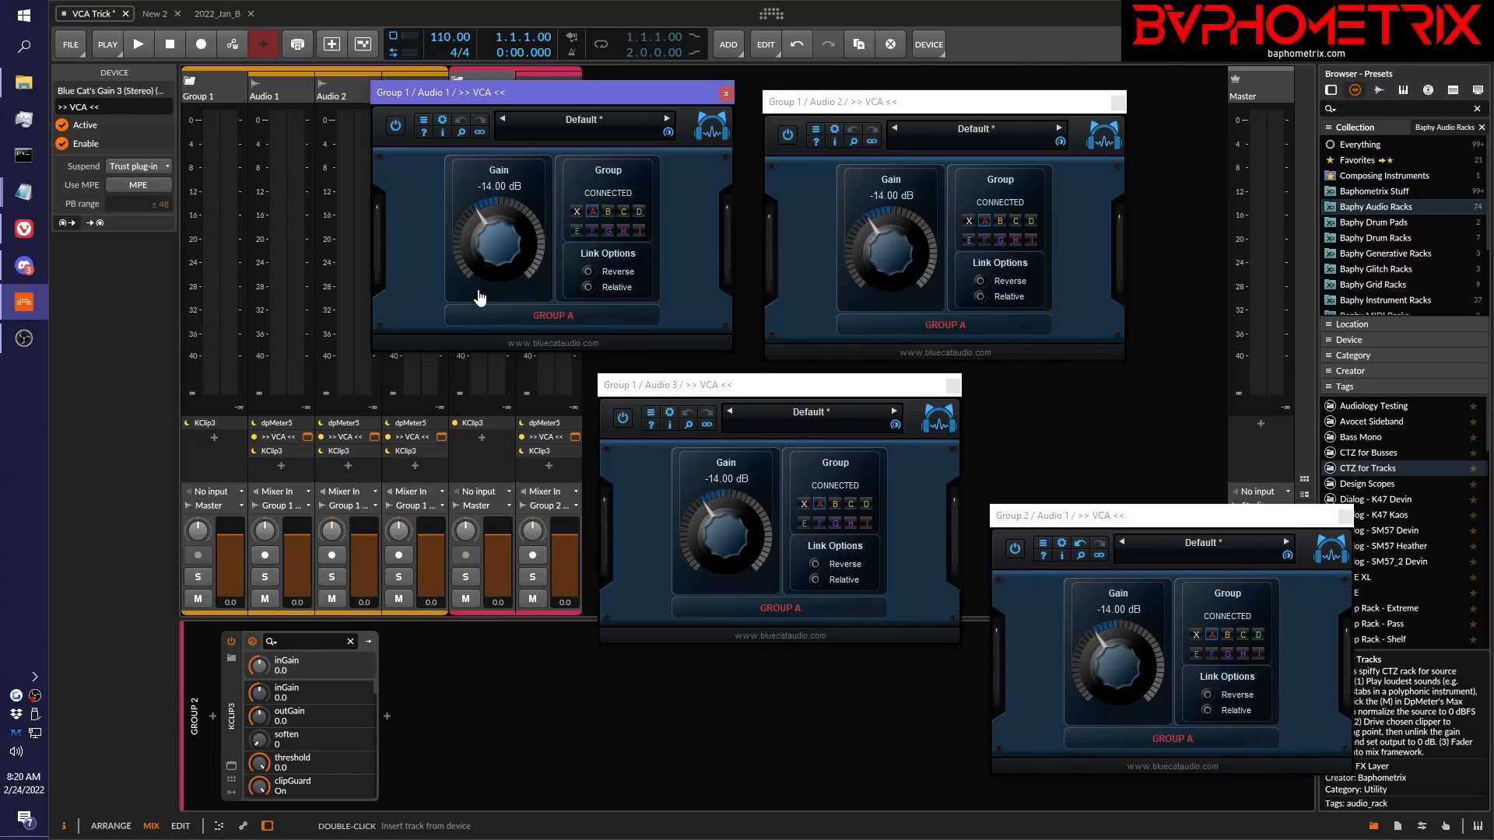
left_click_drag(480, 298, 503, 220)
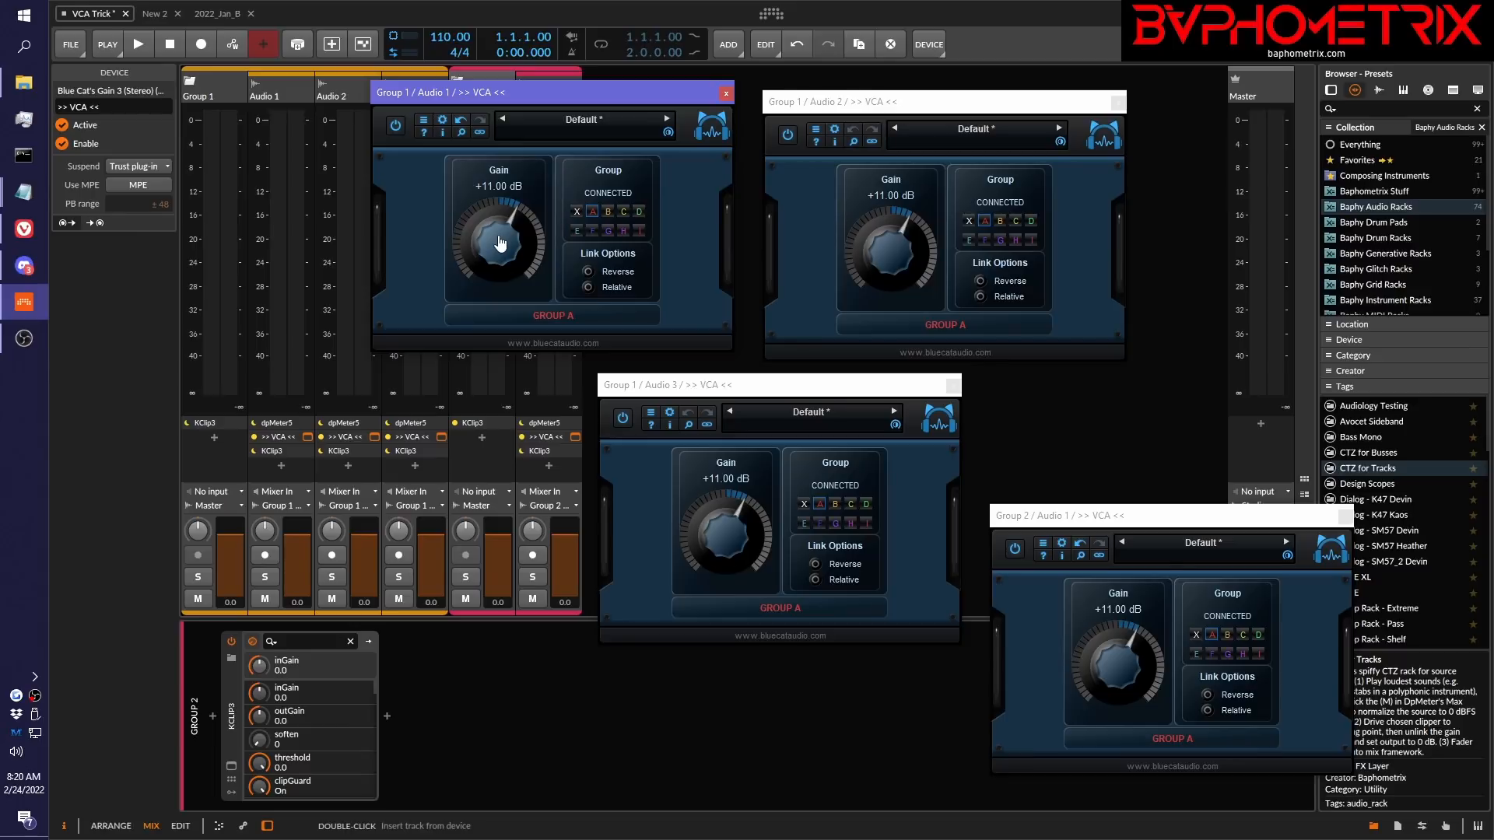
double_click(501, 244)
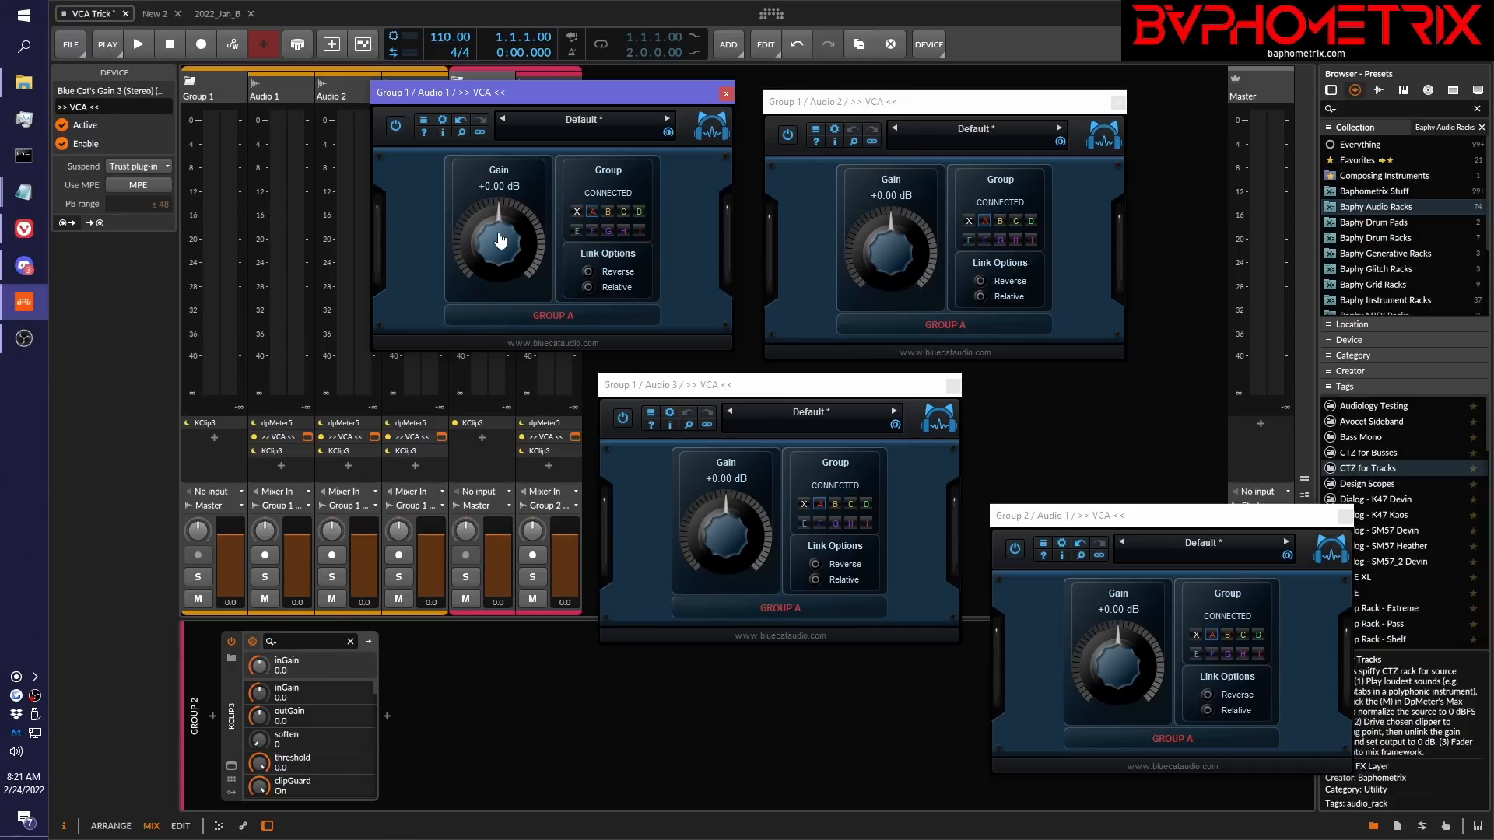
left_click_drag(500, 241, 497, 246)
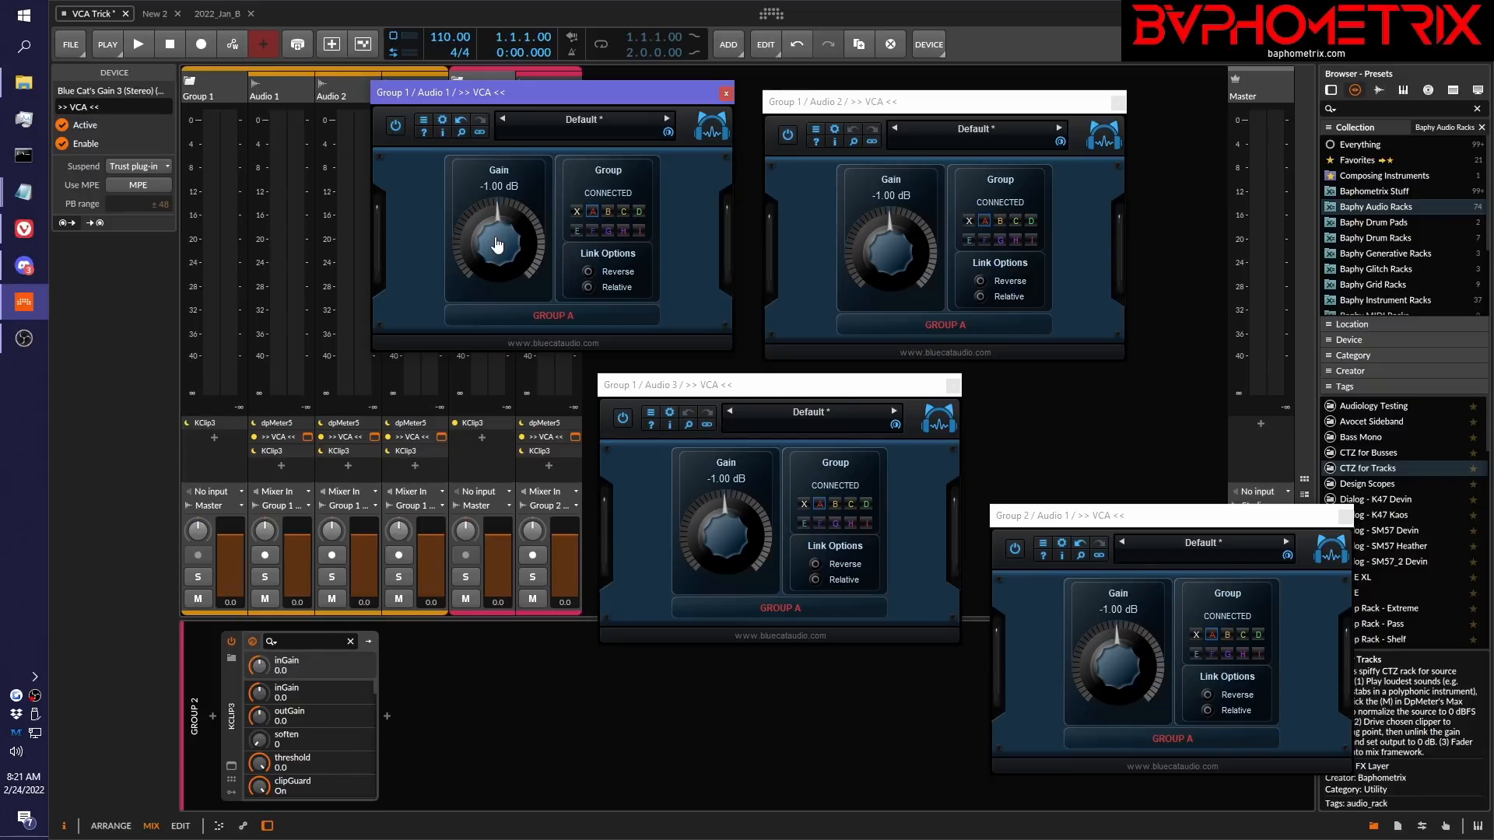
left_click_drag(498, 245, 499, 254)
double_click(495, 249)
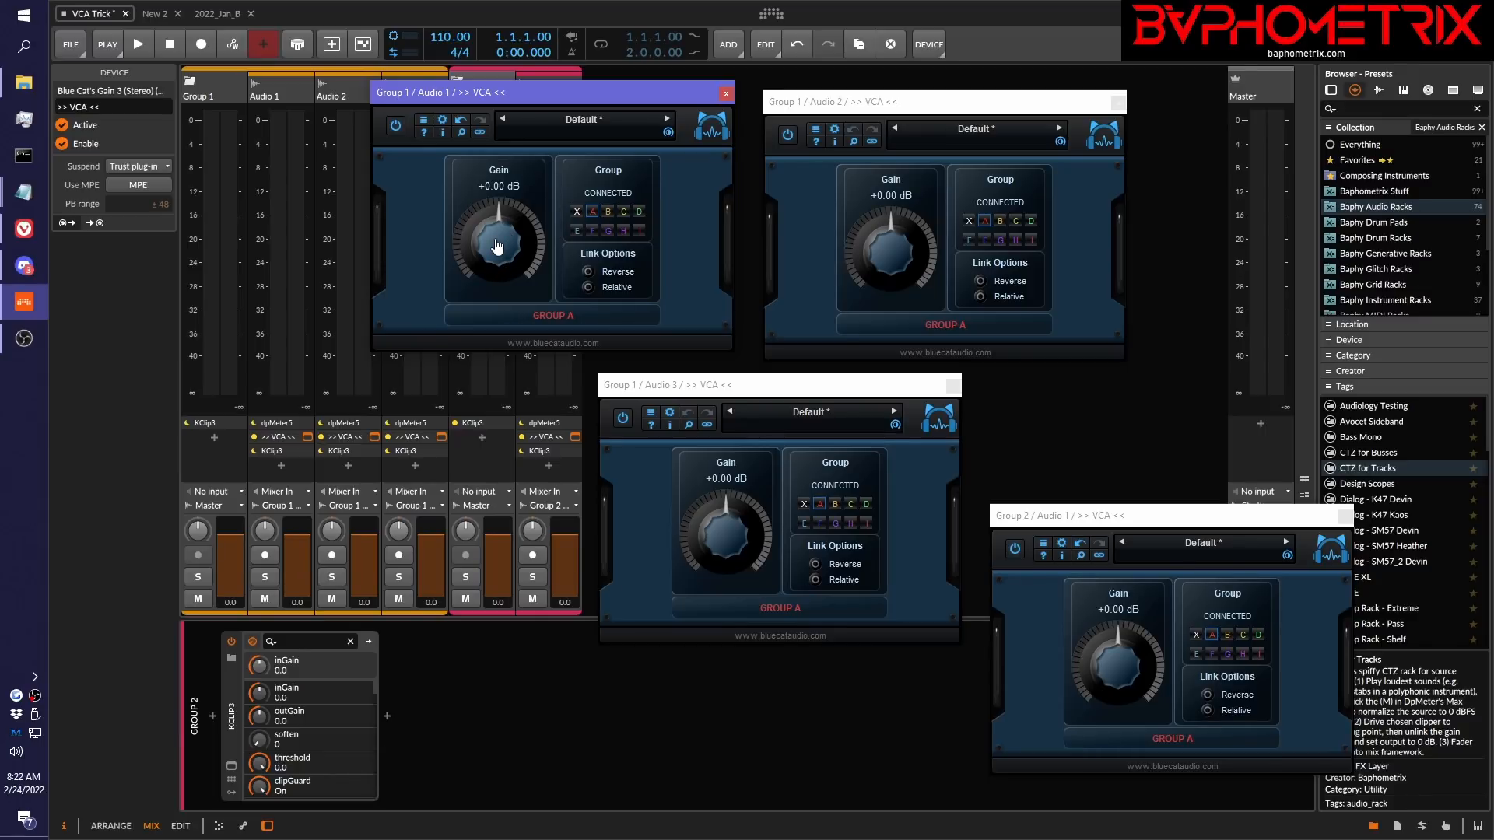
scroll(496, 247, "down", 1)
mouse_move(496, 248)
left_mouse_down()
mouse_move(488, 286)
mouse_move(487, 256)
mouse_move(474, 274)
mouse_move(496, 244)
left_mouse_up()
double_click(499, 242)
Close all four open VCA plug-in windows.
left_click(951, 388)
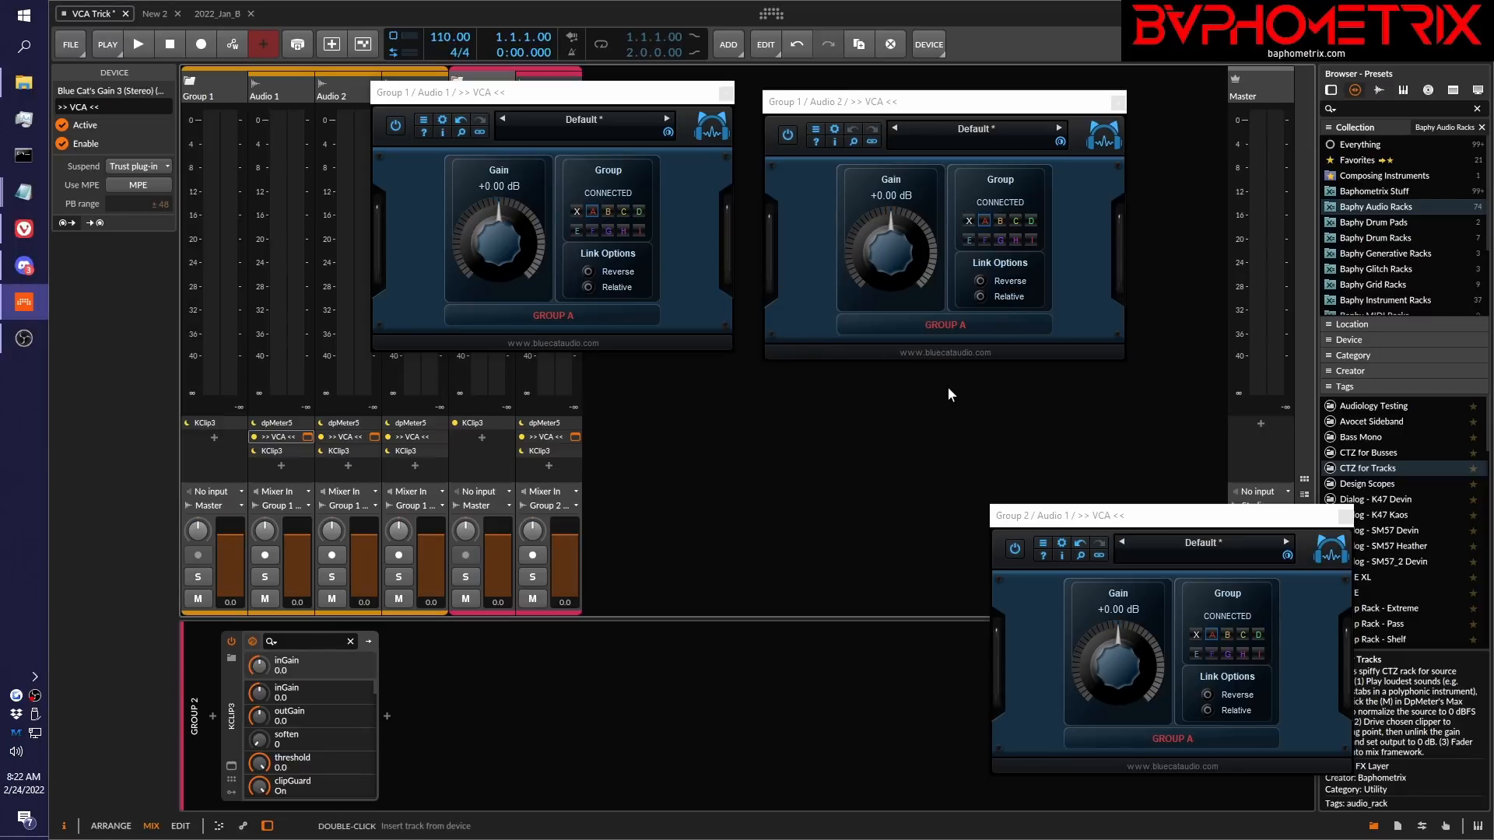
left_click(1118, 104)
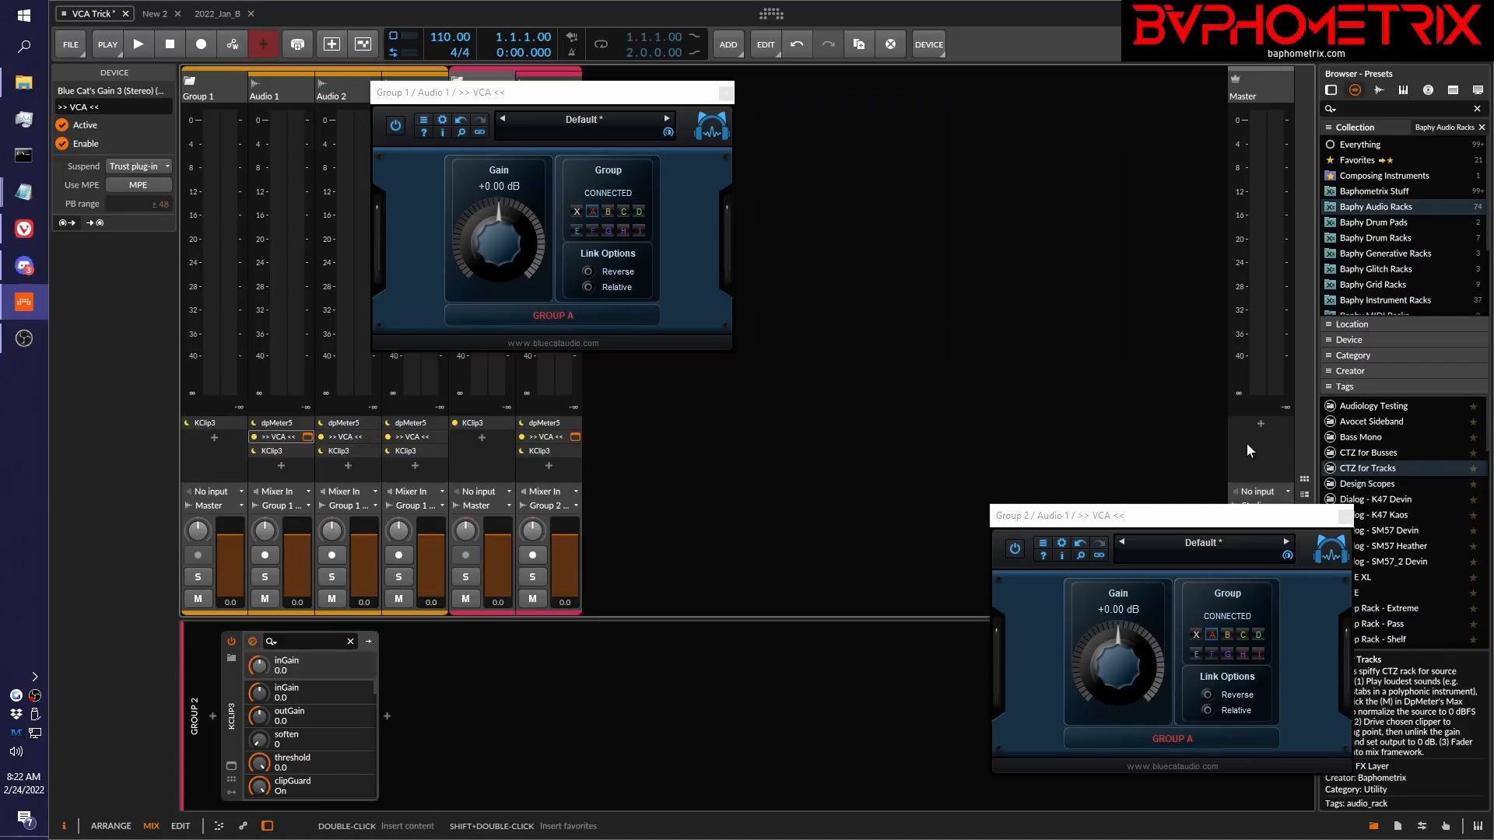
left_click(1345, 516)
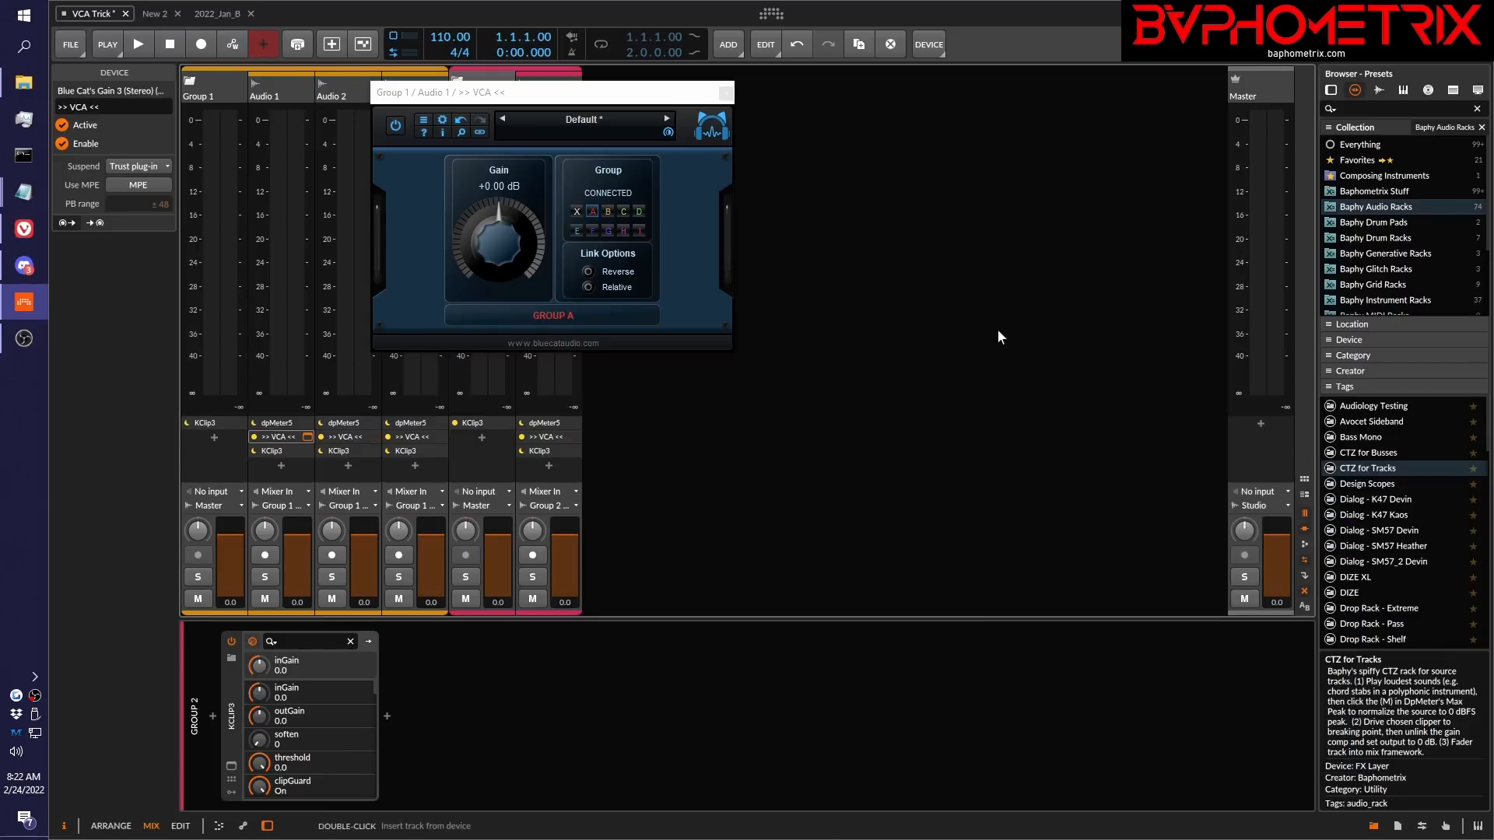
left_click(725, 93)
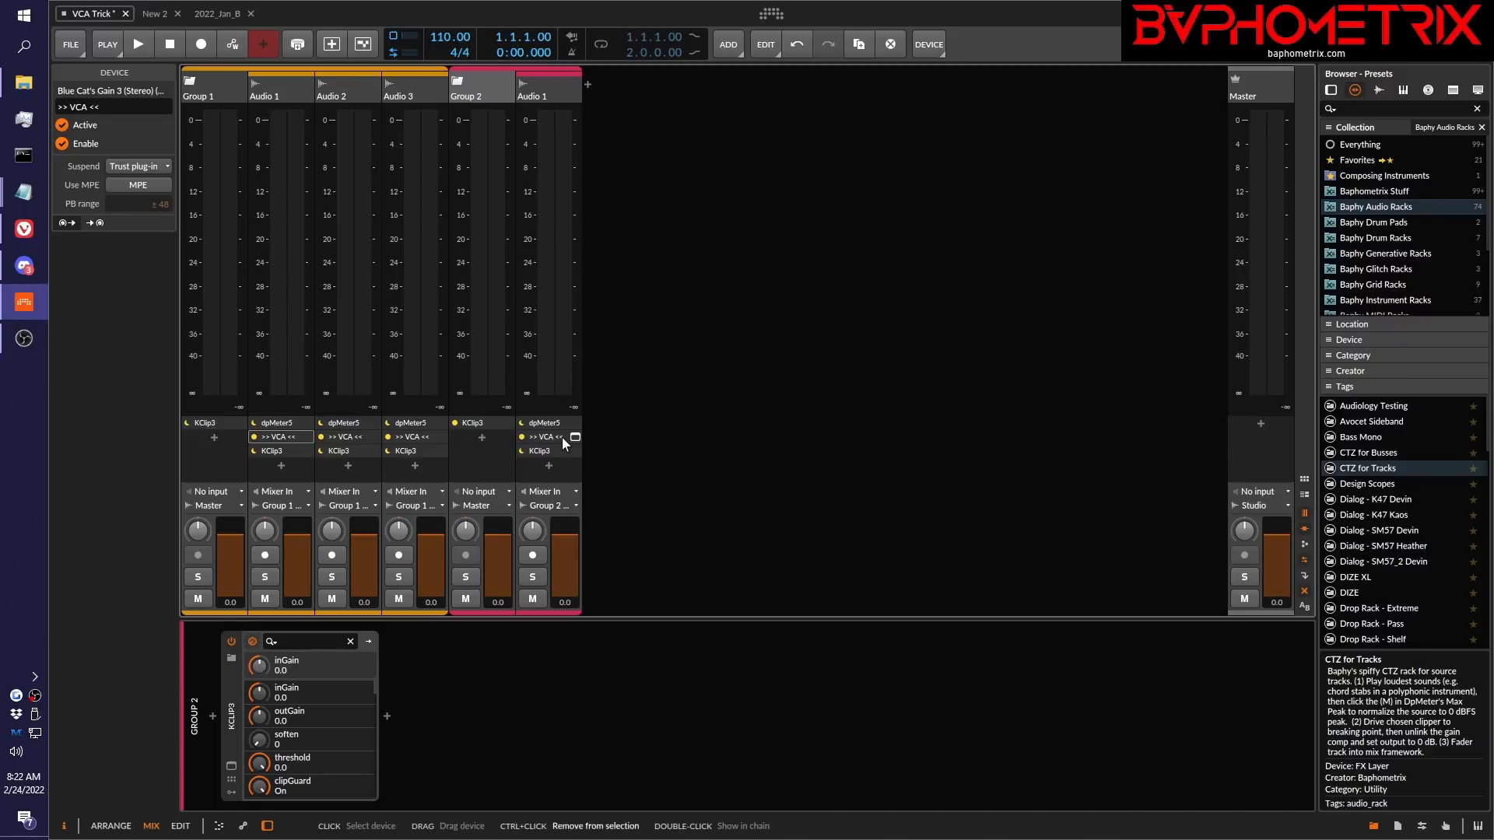
Copy the VCA plug-in from Group 2's Audio 1 to the Master track and open both plug-in windows apart from each other.
left_click_drag(562, 437, 1254, 441)
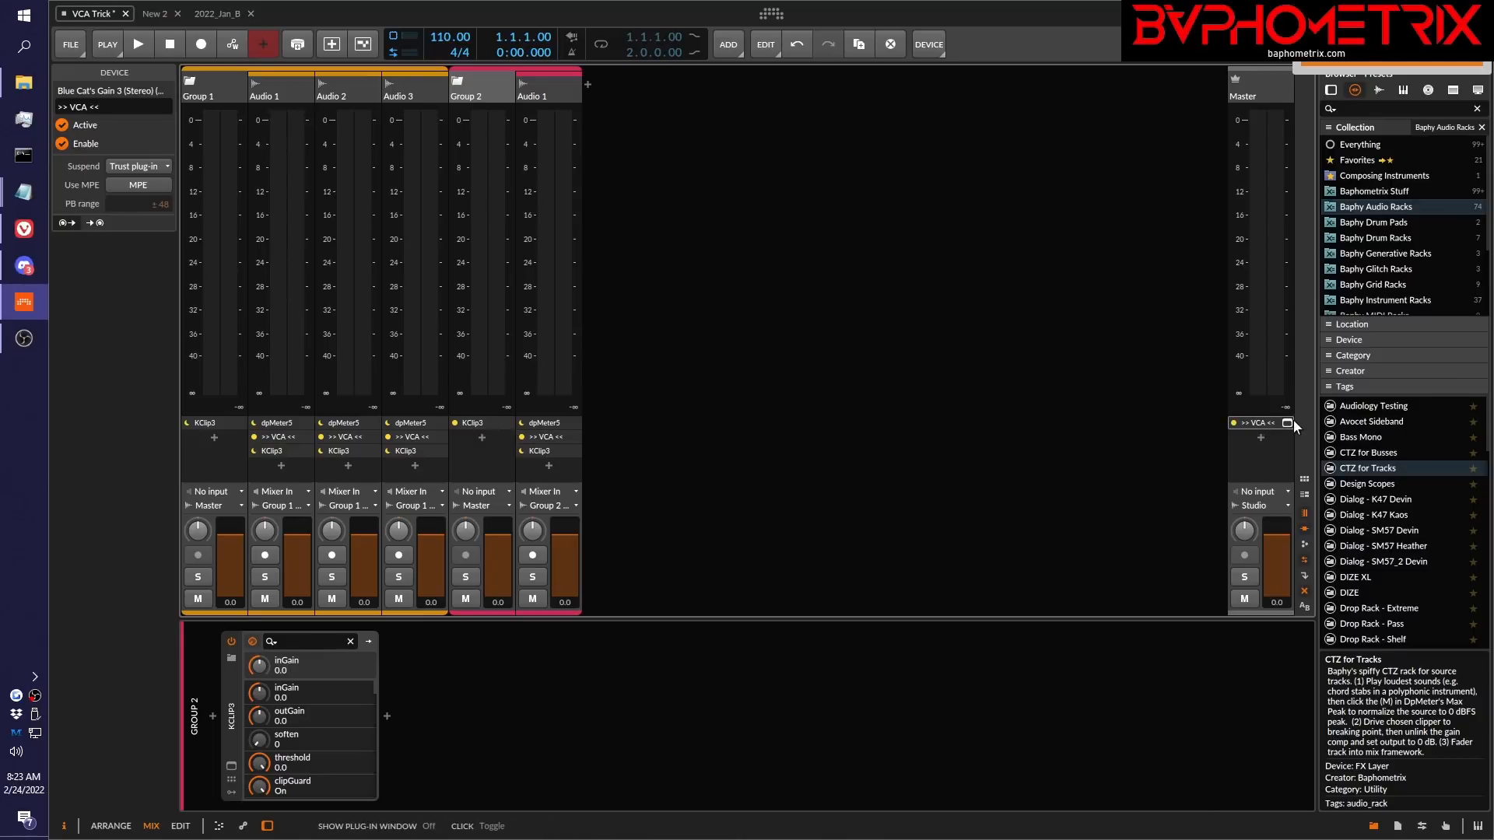
left_click(1285, 421)
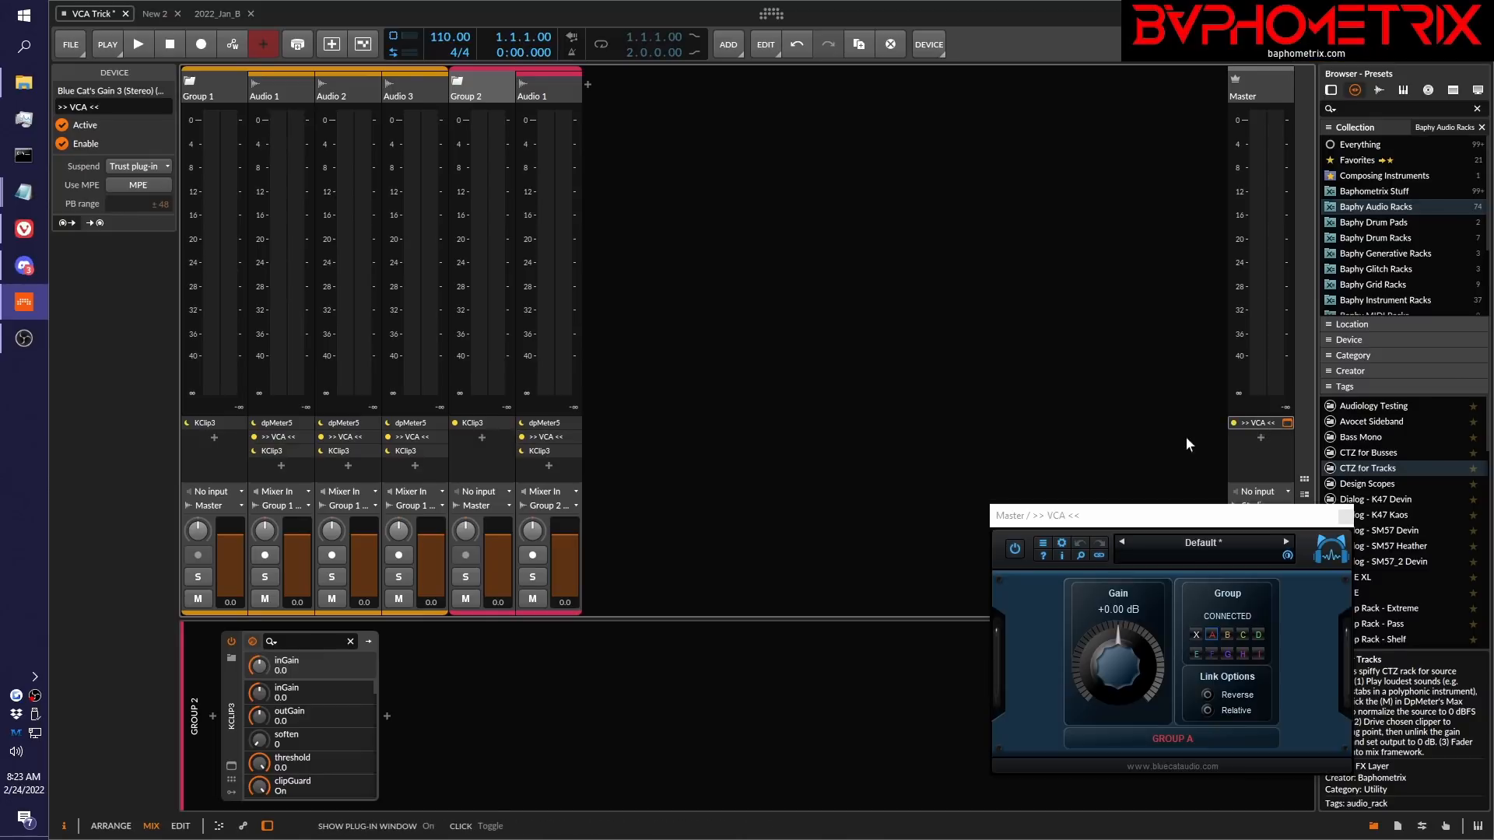
left_click(575, 438)
left_click_drag(1165, 508, 713, 113)
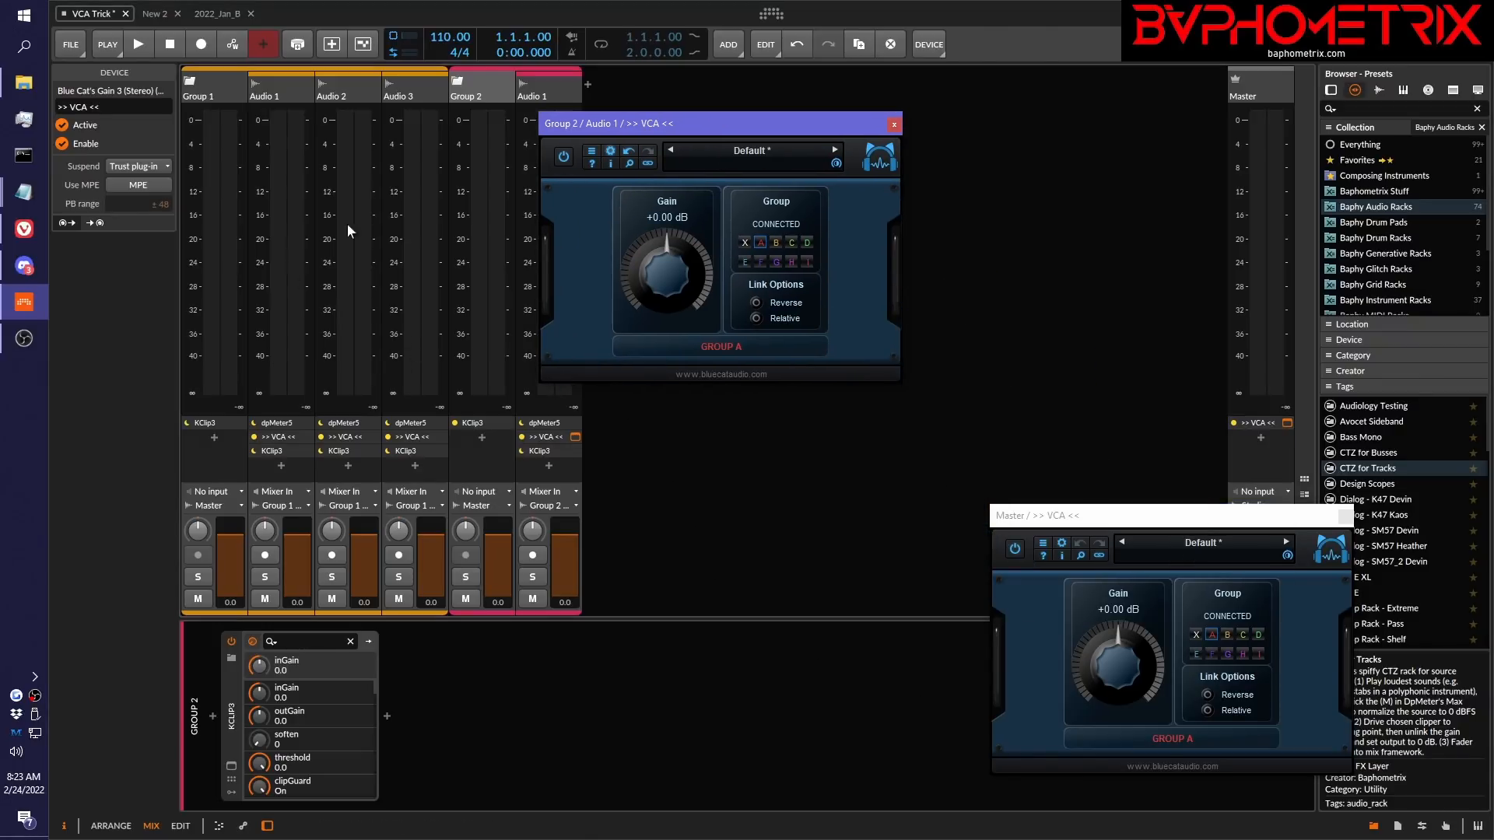
Try the linked gain at -8 dB, reset it to 0 dB, and enable the Reverse link option on the Master's VCA plug-in.
left_click_drag(666, 274, 658, 299)
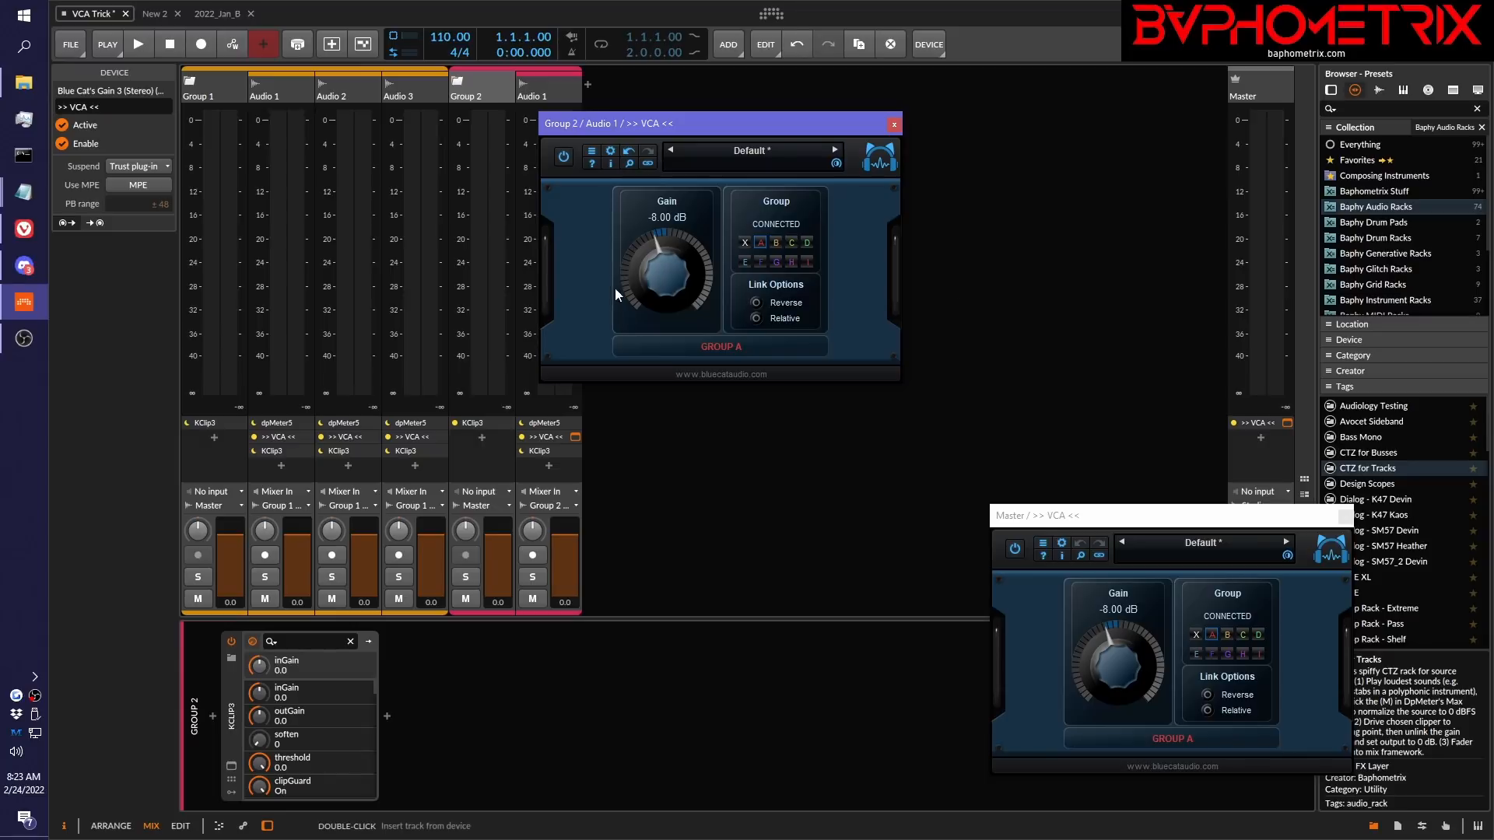
double_click(667, 277)
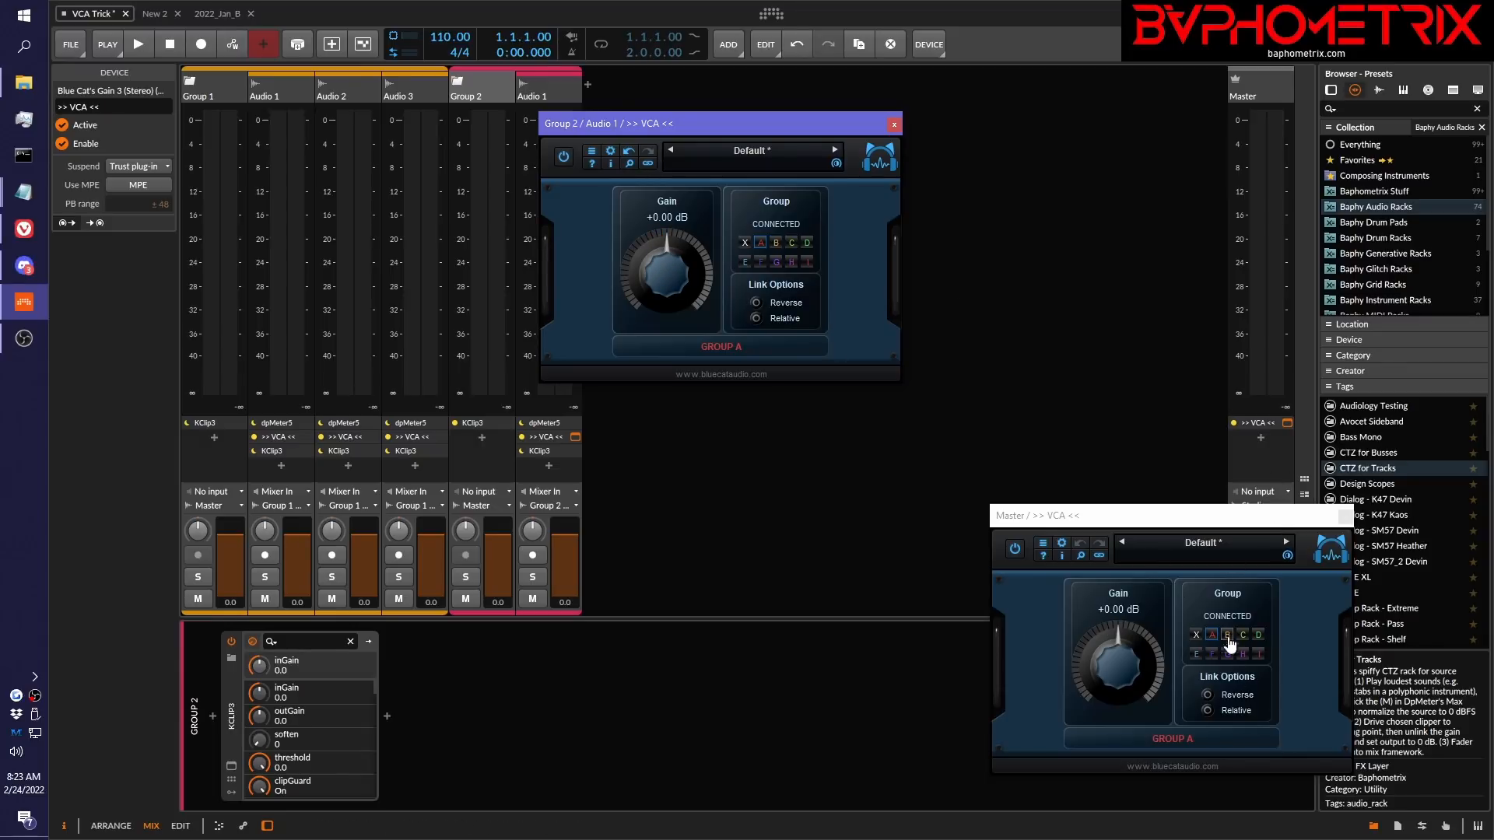
left_click(1214, 697)
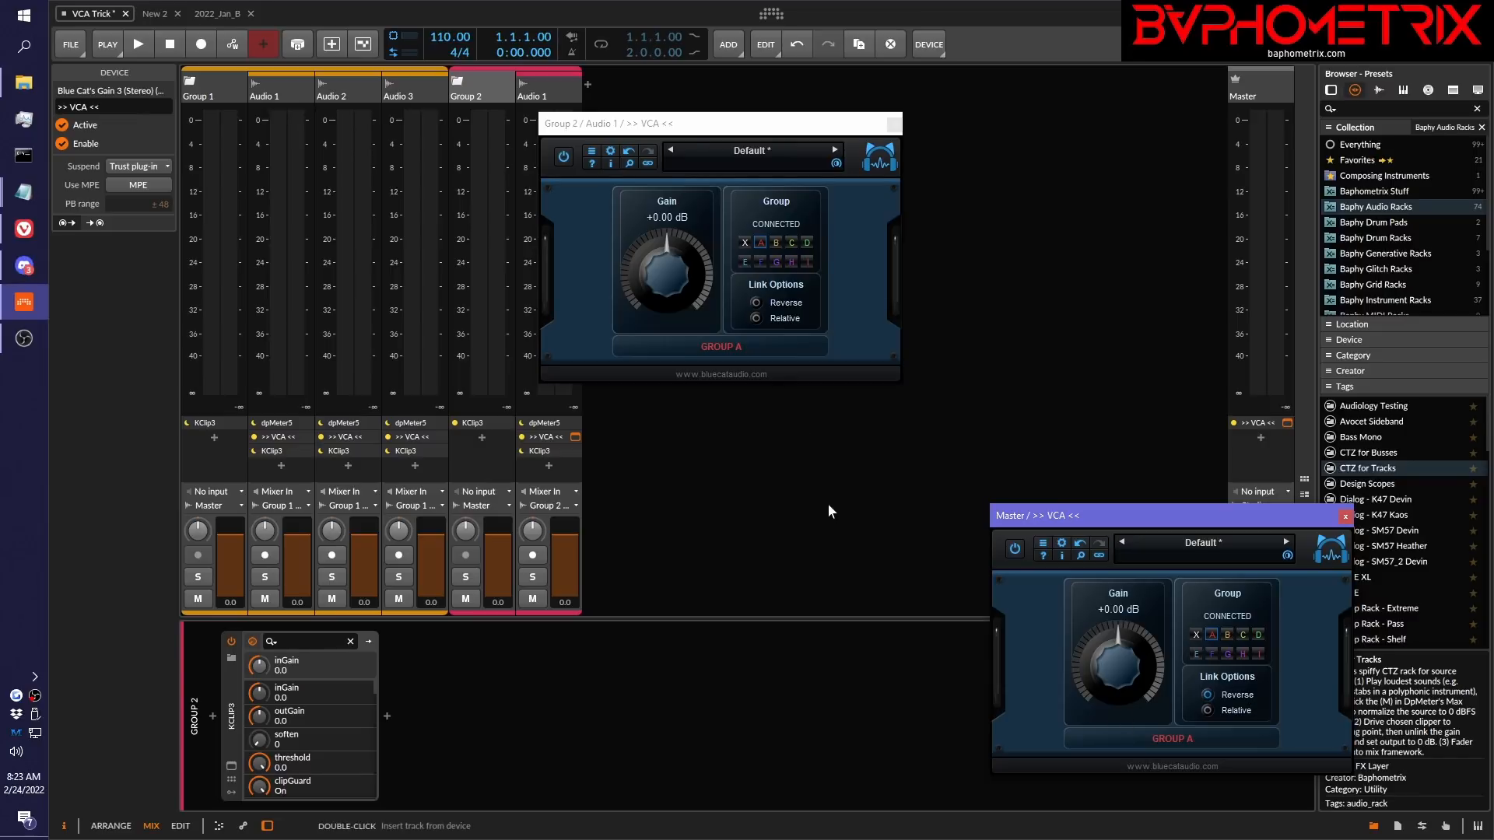
Try the reversed link with Group 2's Audio 1 gain at -7, +7 and -3 dB, reset it to 0 dB and close both windows.
left_click_drag(677, 271, 612, 234)
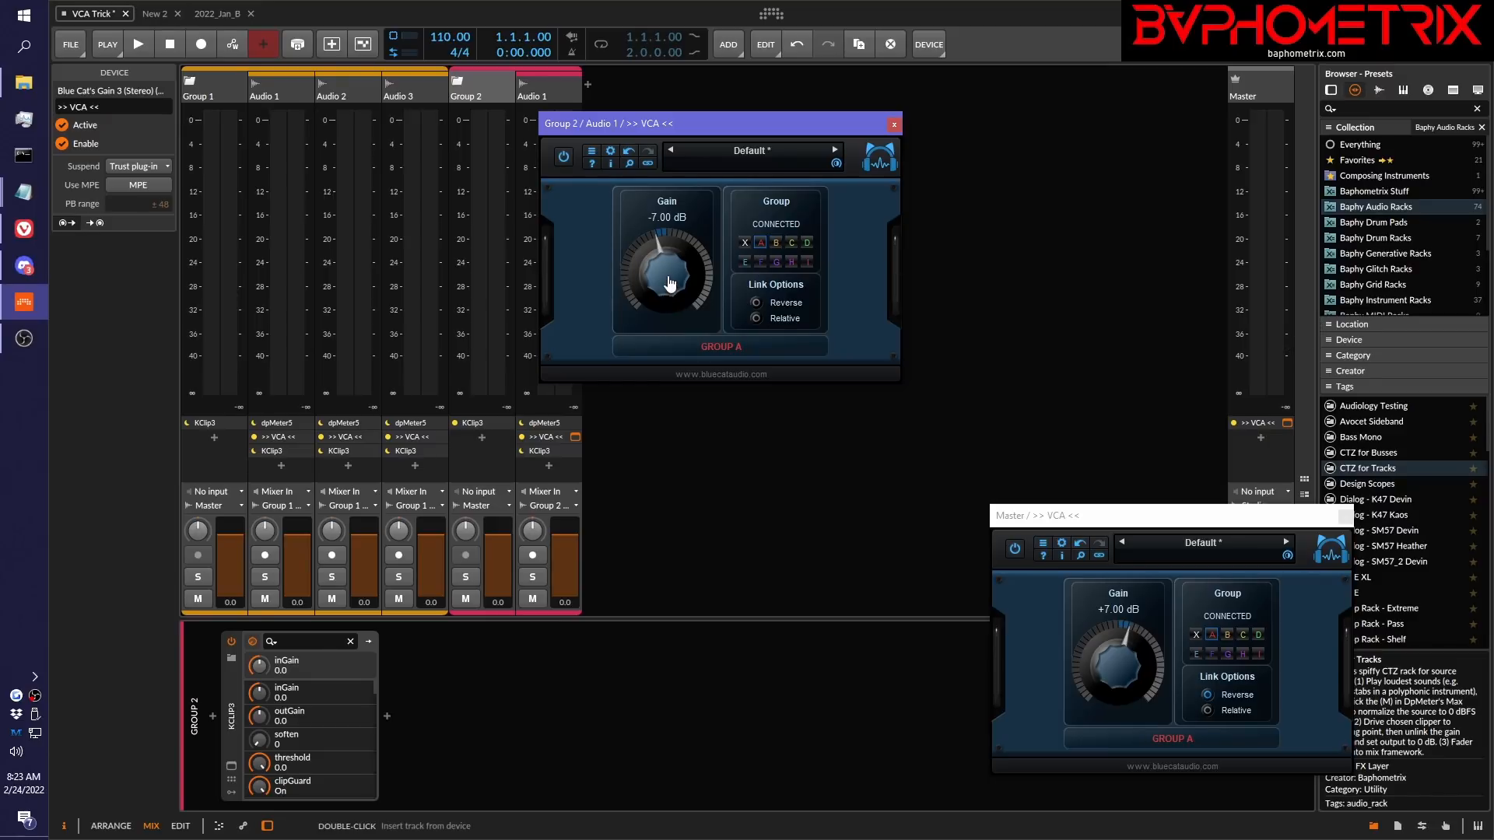
left_click_drag(667, 274, 676, 239)
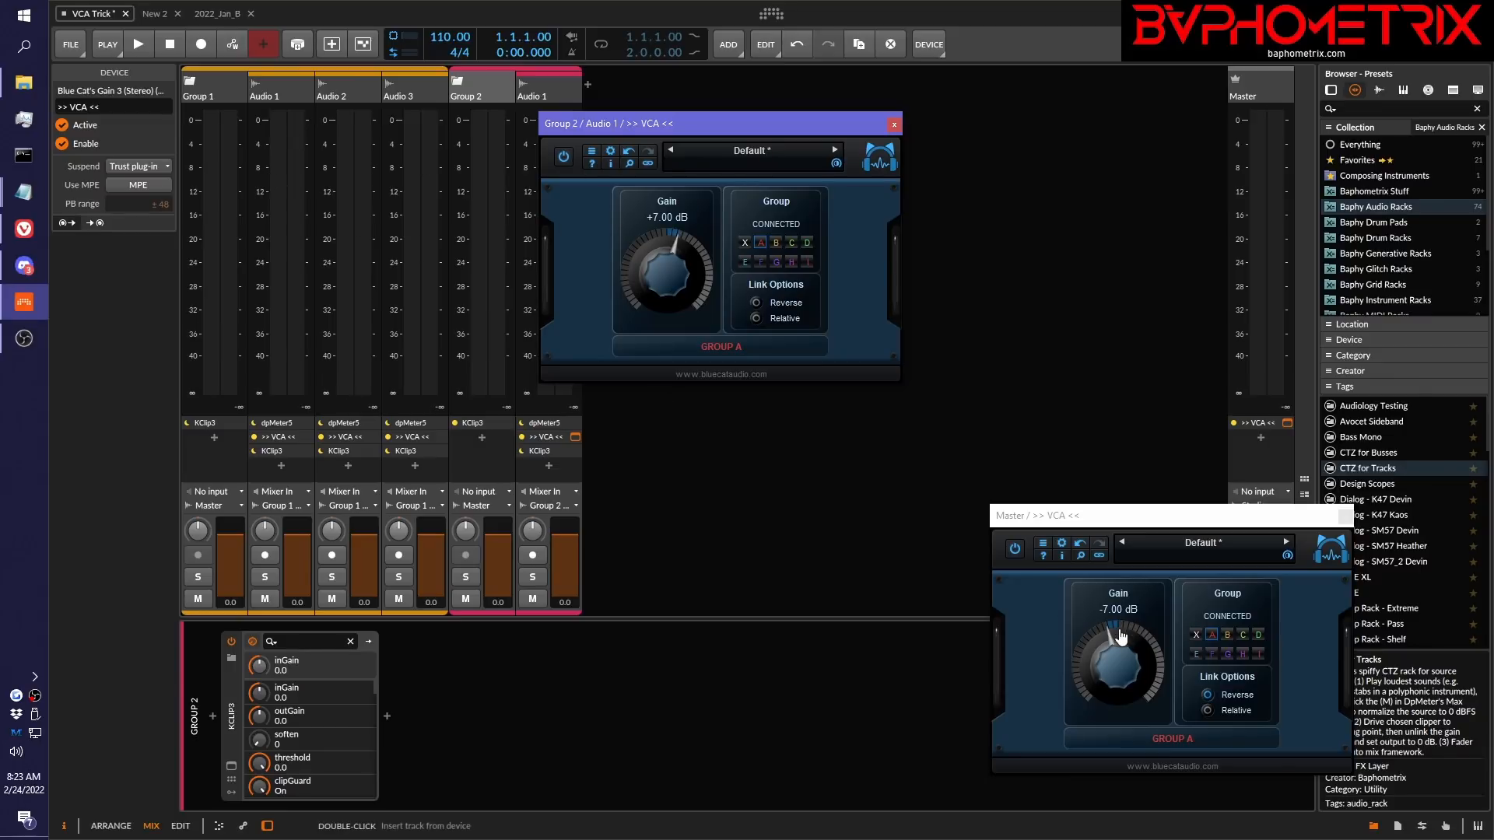
double_click(663, 282)
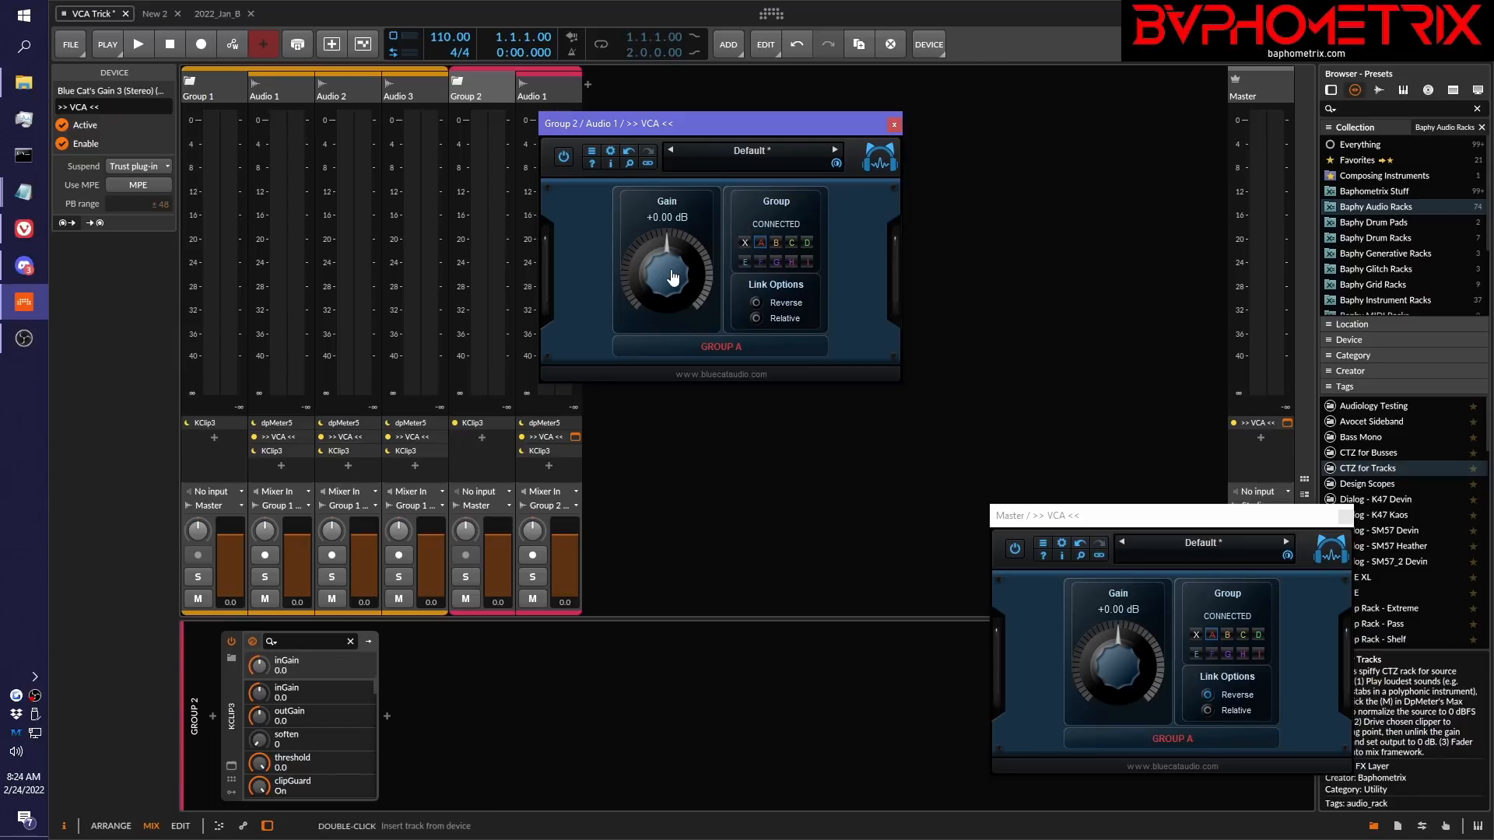
left_click_drag(674, 278, 667, 287)
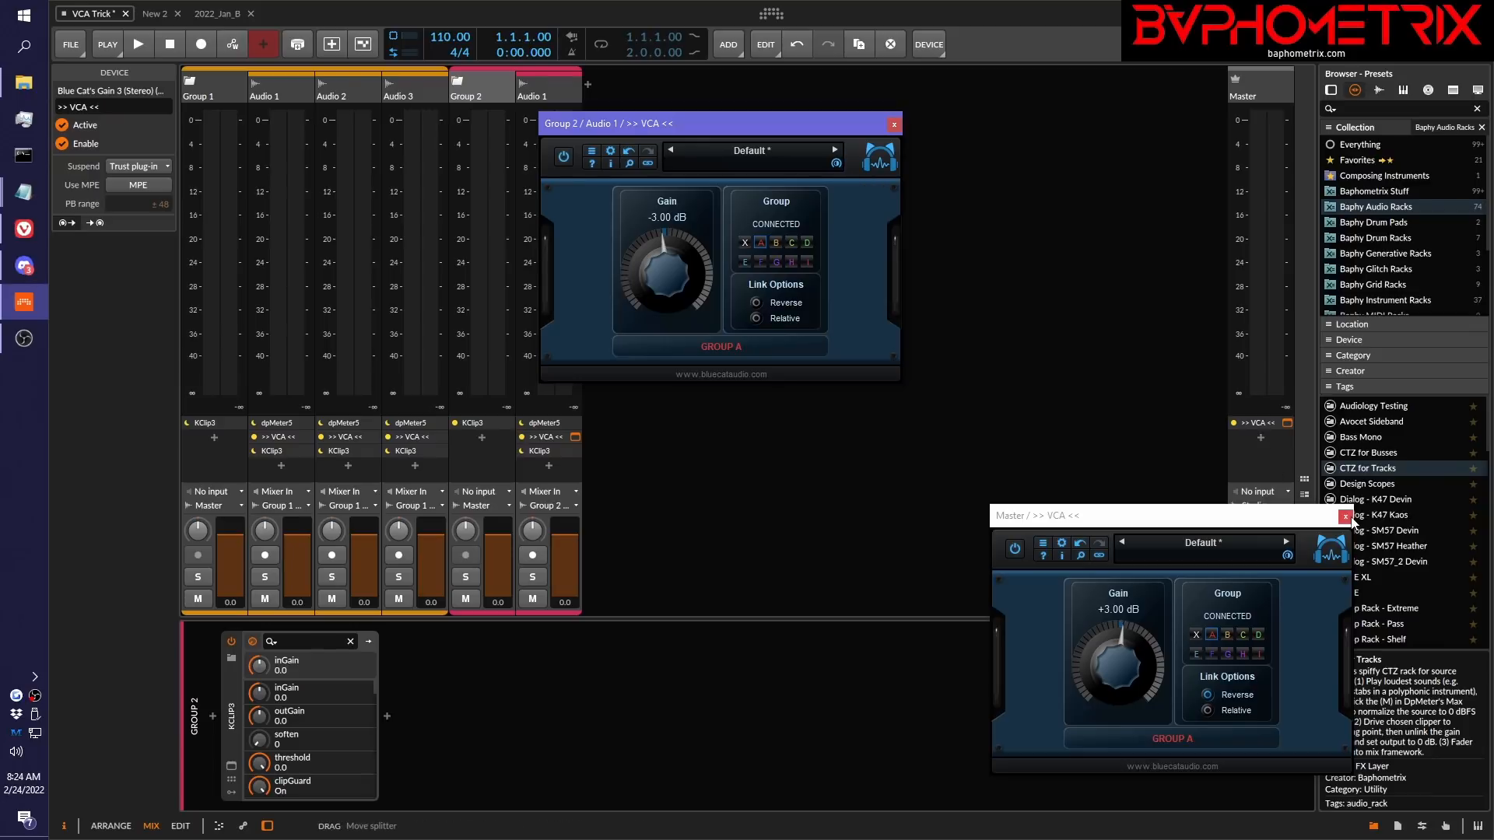
double_click(657, 285)
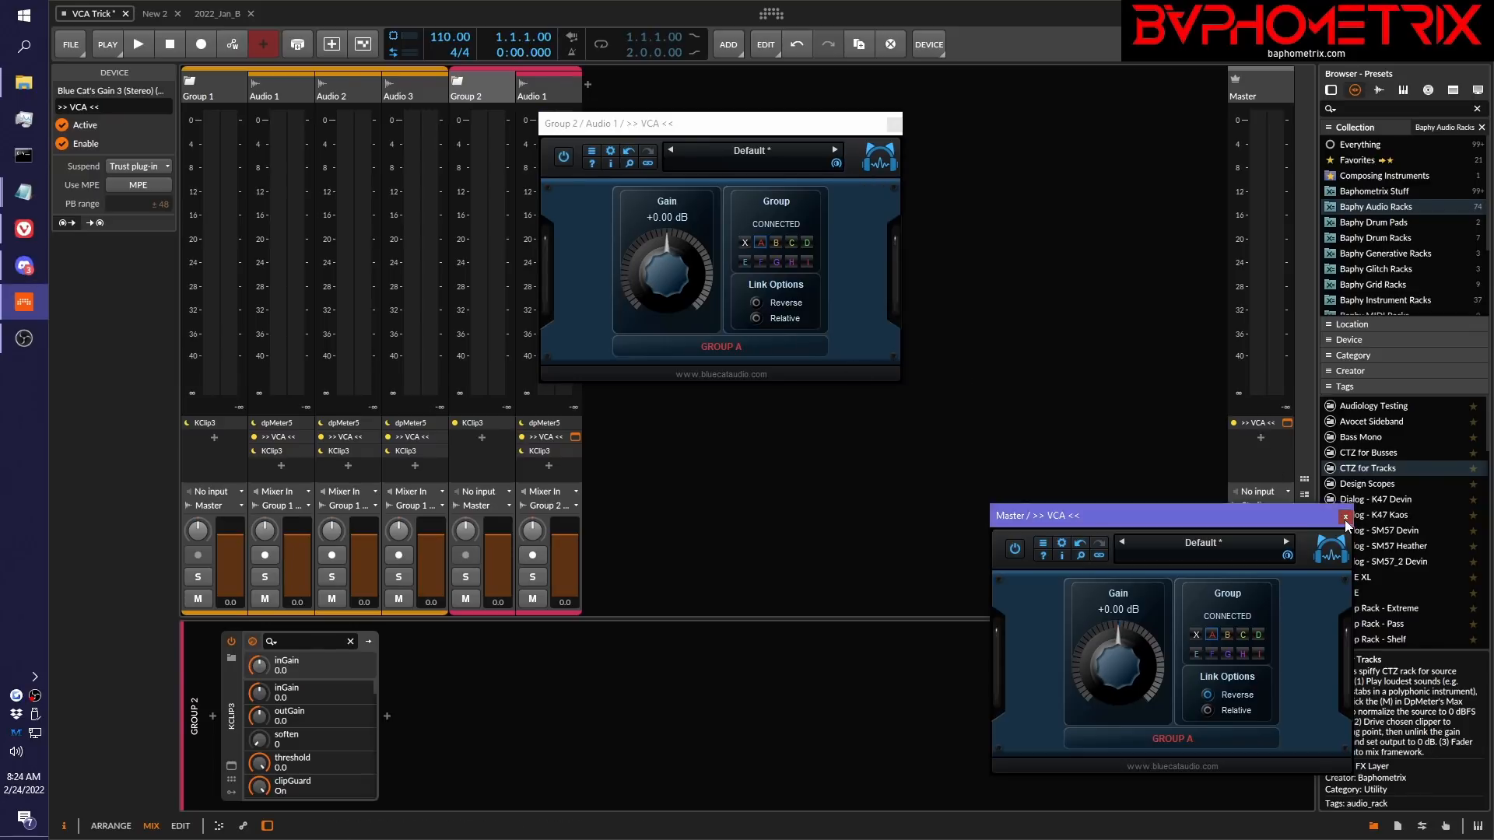
left_click(1346, 515)
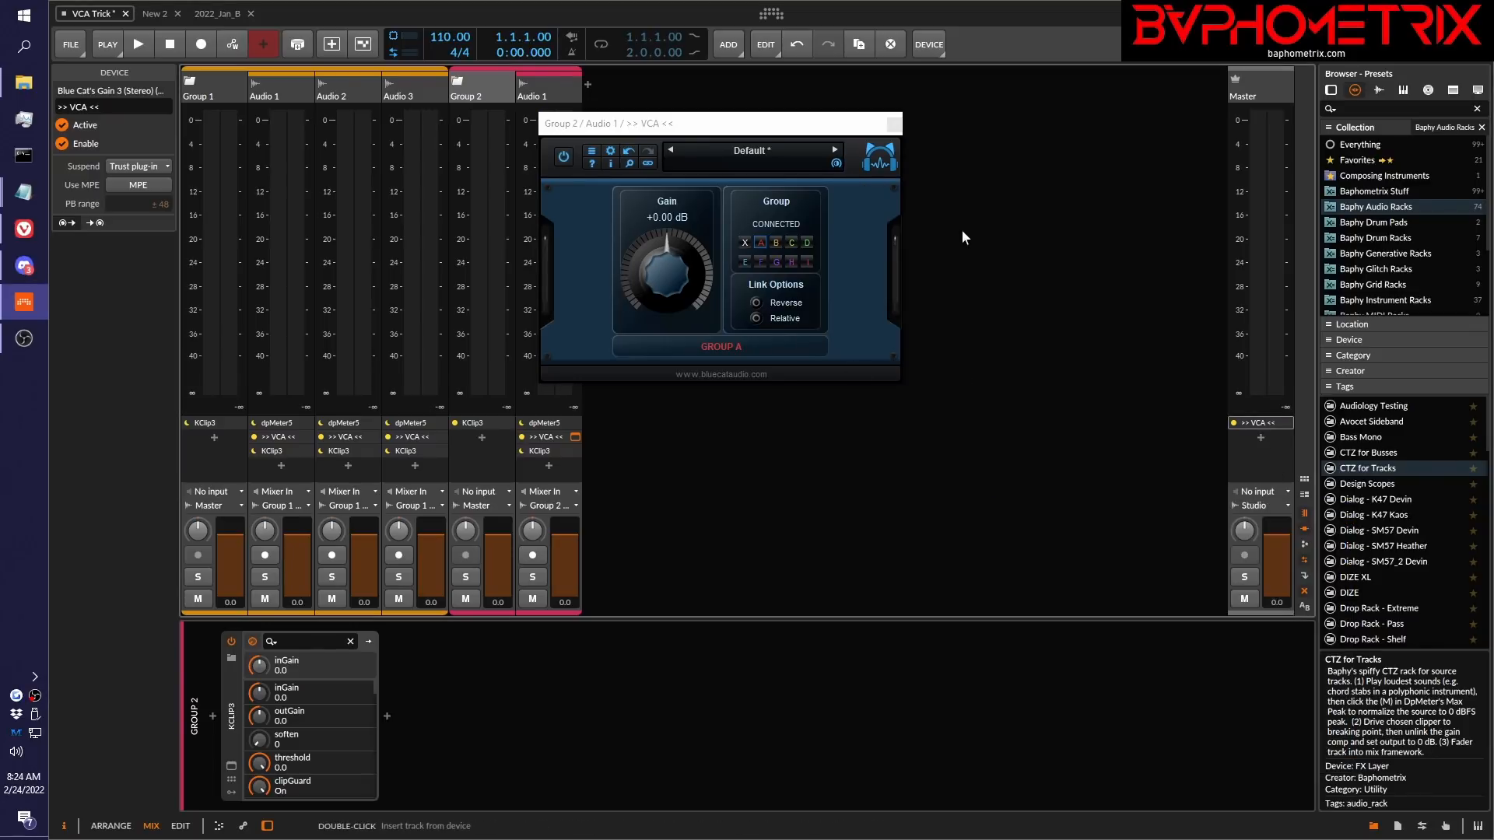
left_click(894, 127)
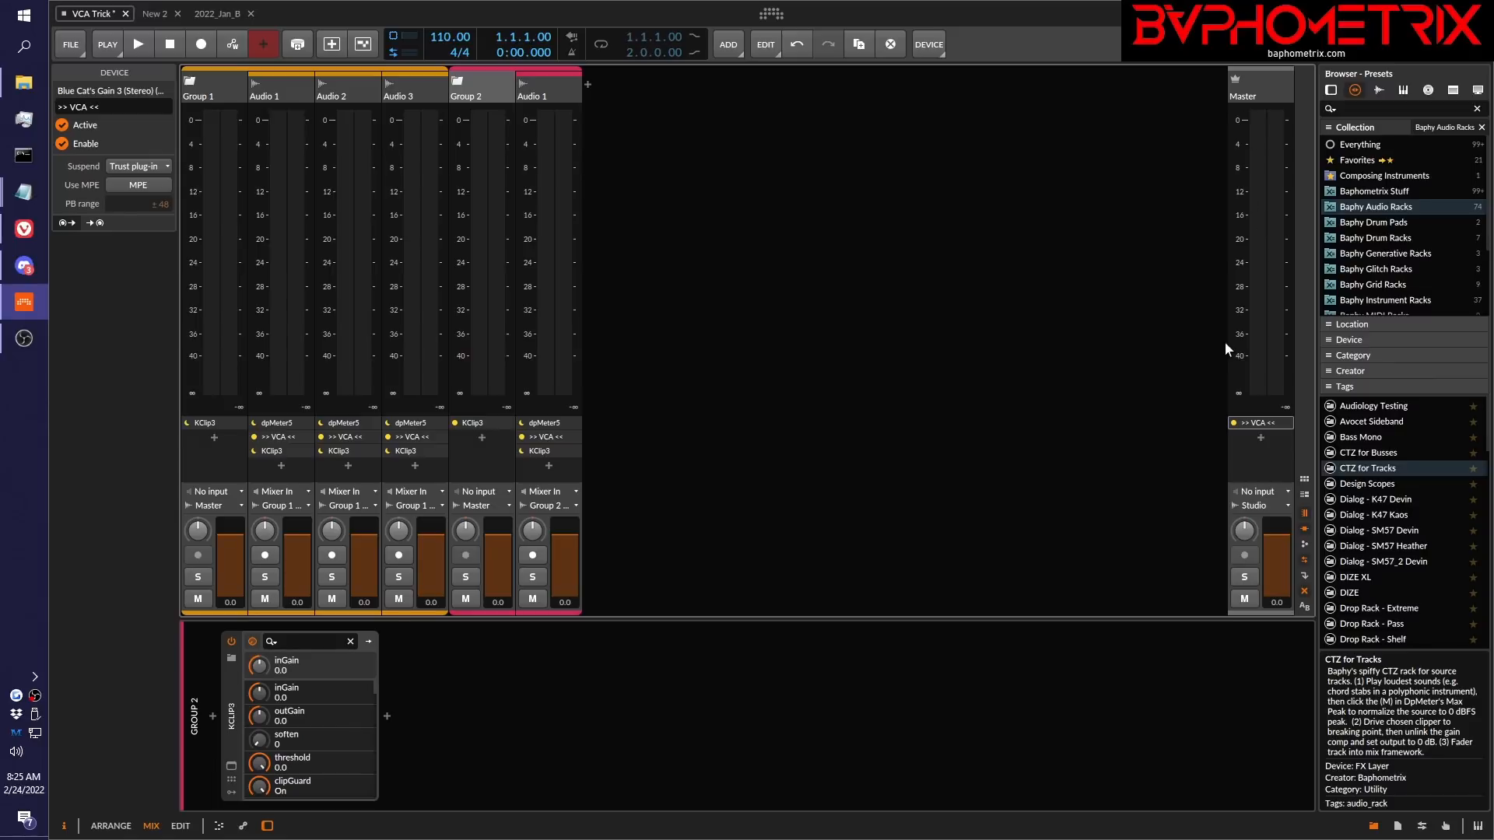
Open the Export Audio dialog to examine its options and close it without exporting.
left_click(72, 42)
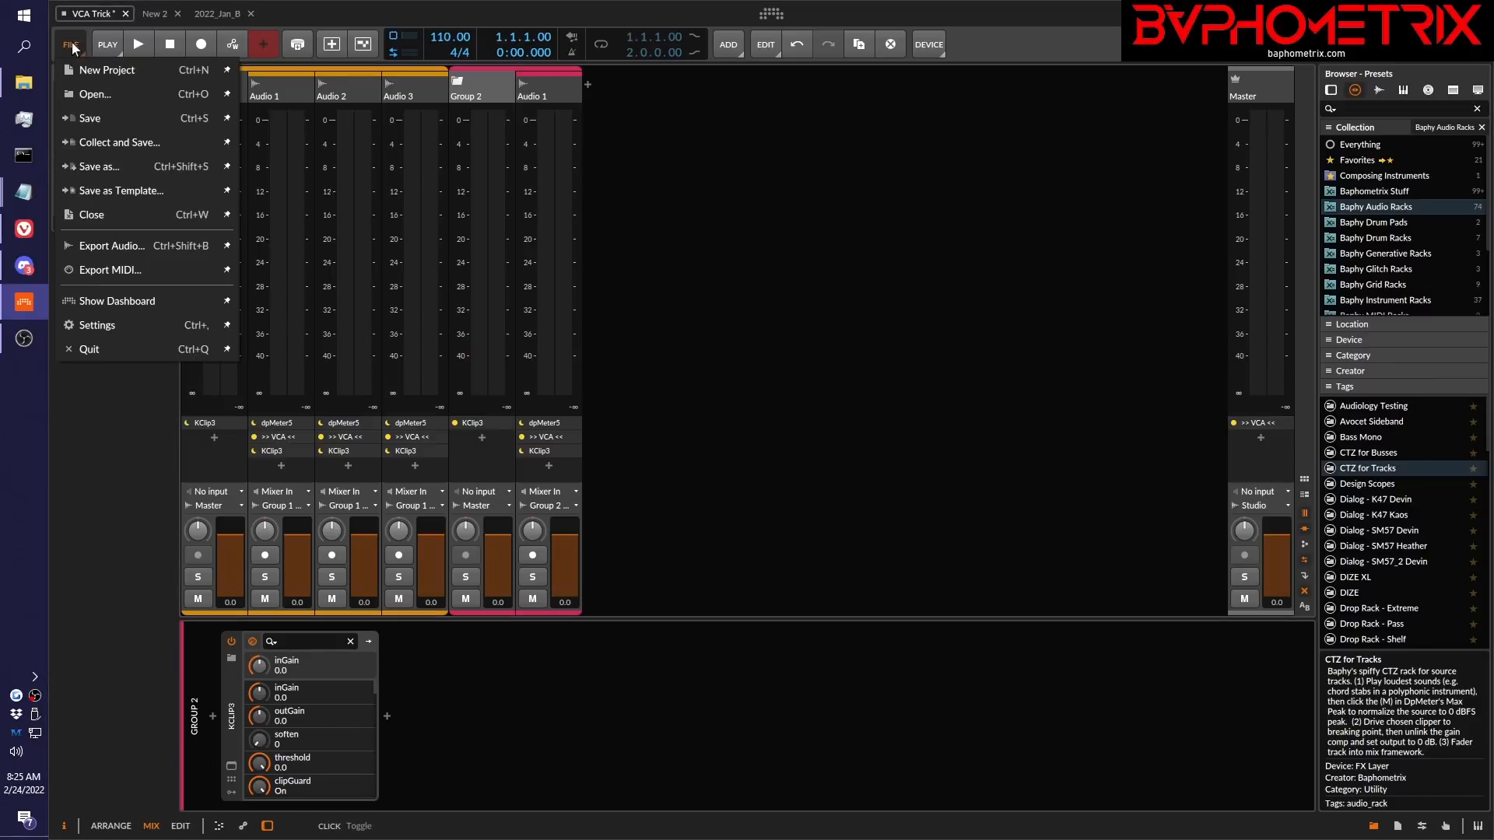
left_click(109, 245)
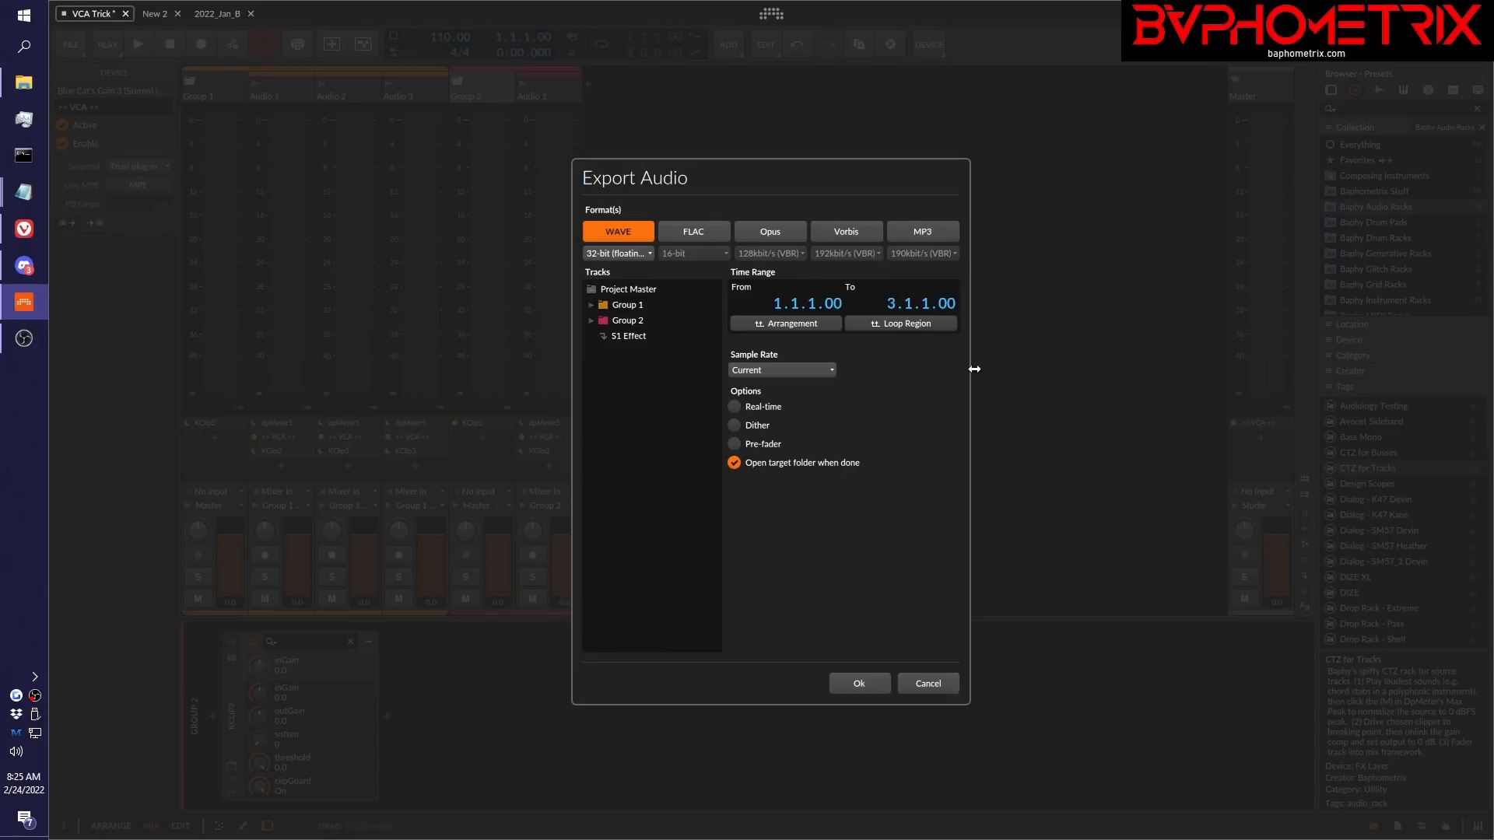
left_click(939, 680)
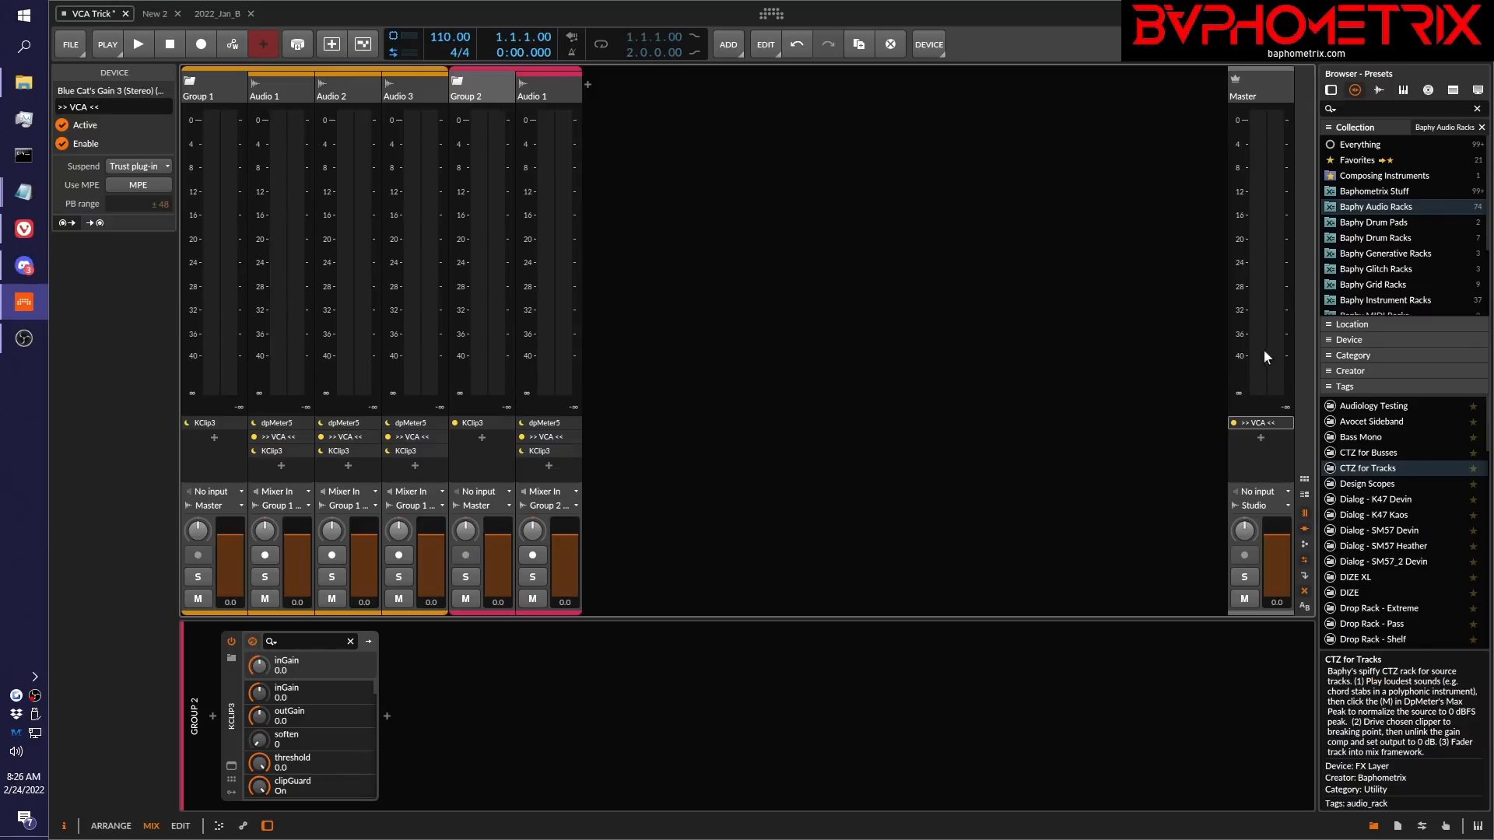
Search for "sonar", add Sonarworks Reference 4 after the Master's VCA plug-in, dismiss its update notice and close its window.
left_click(1262, 438)
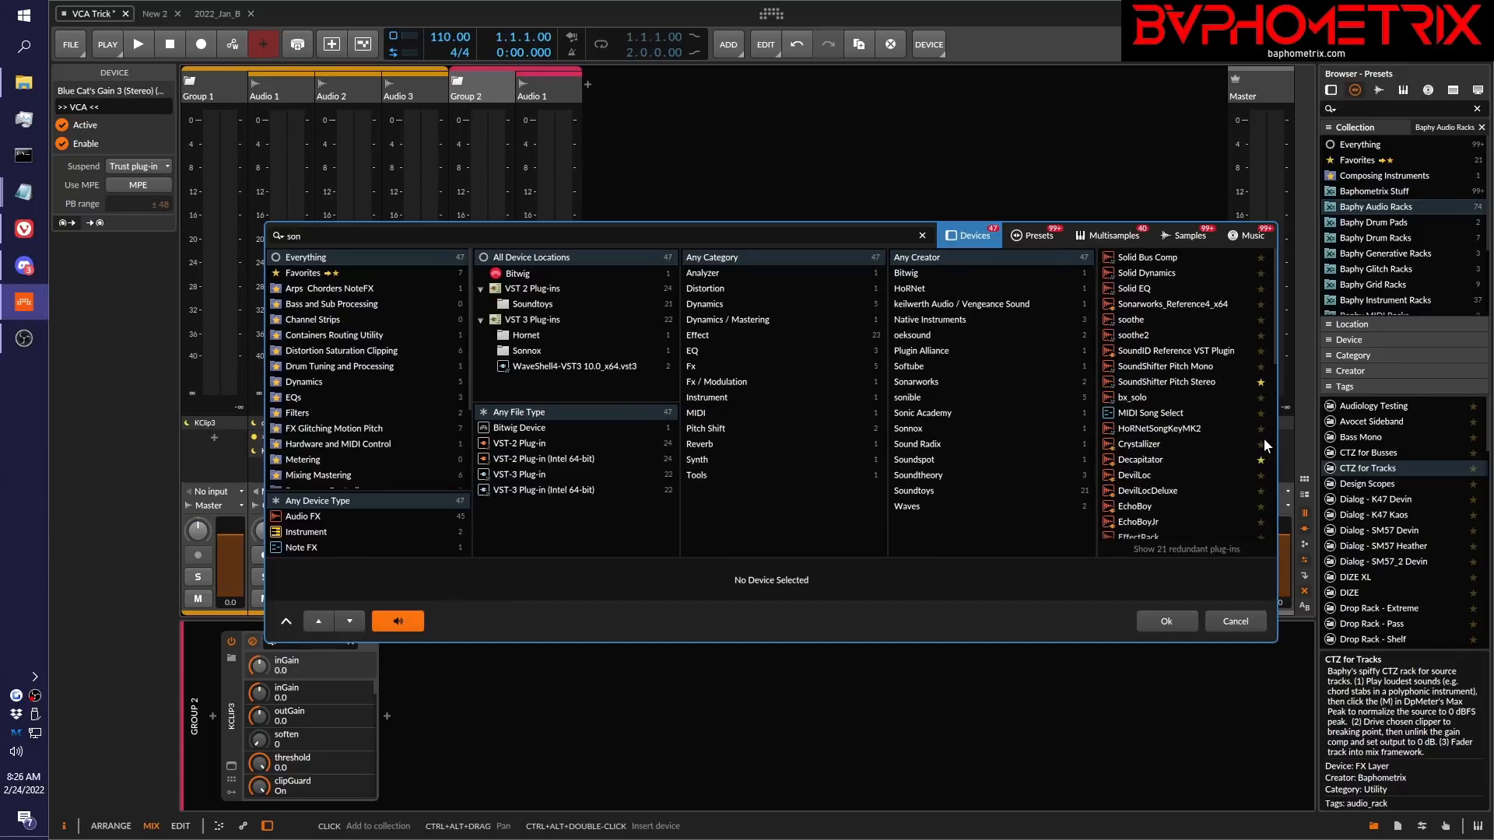
type("ar")
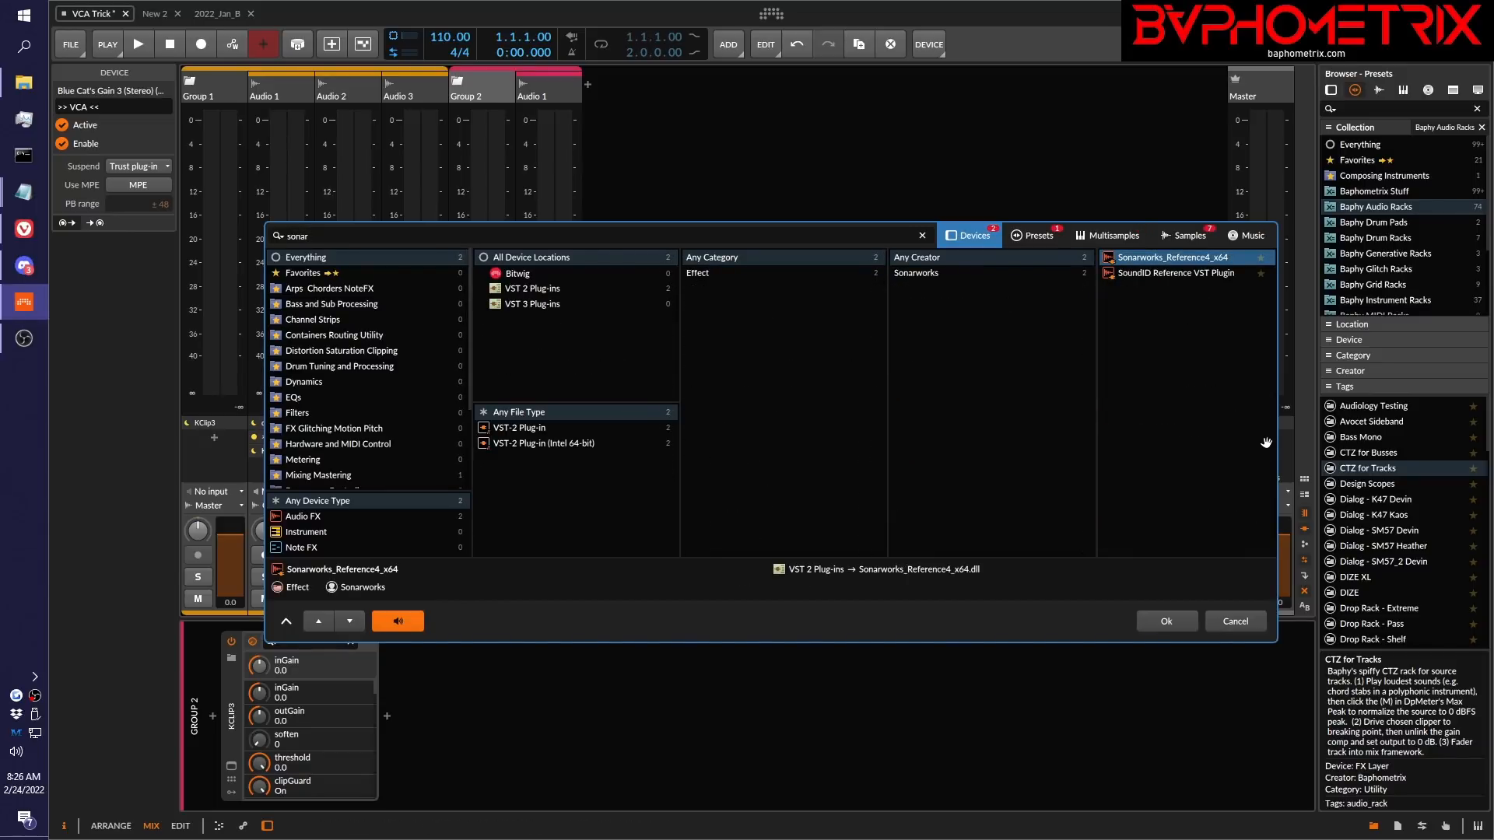
key("Return")
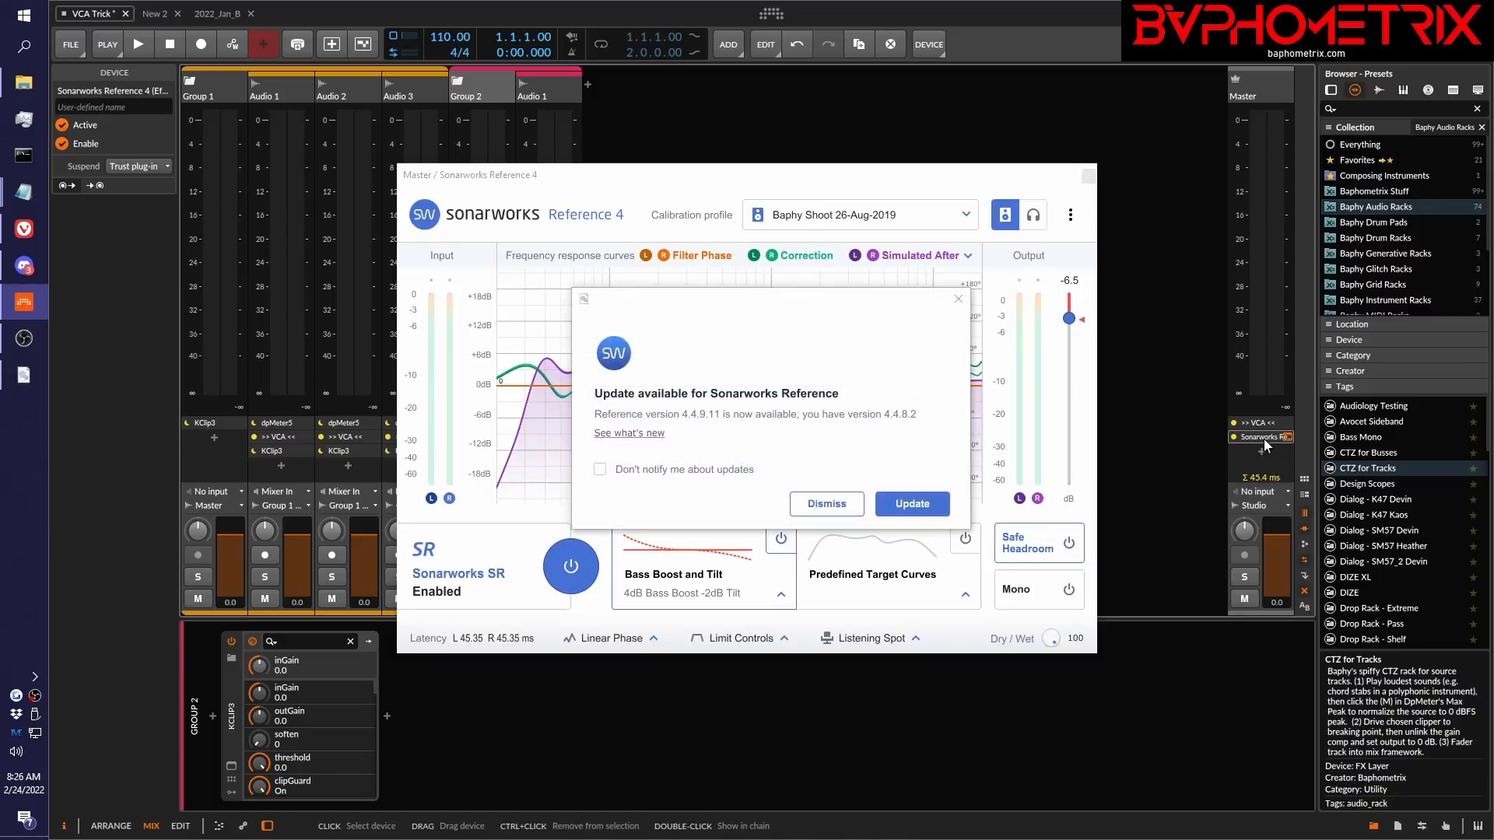
left_click(855, 504)
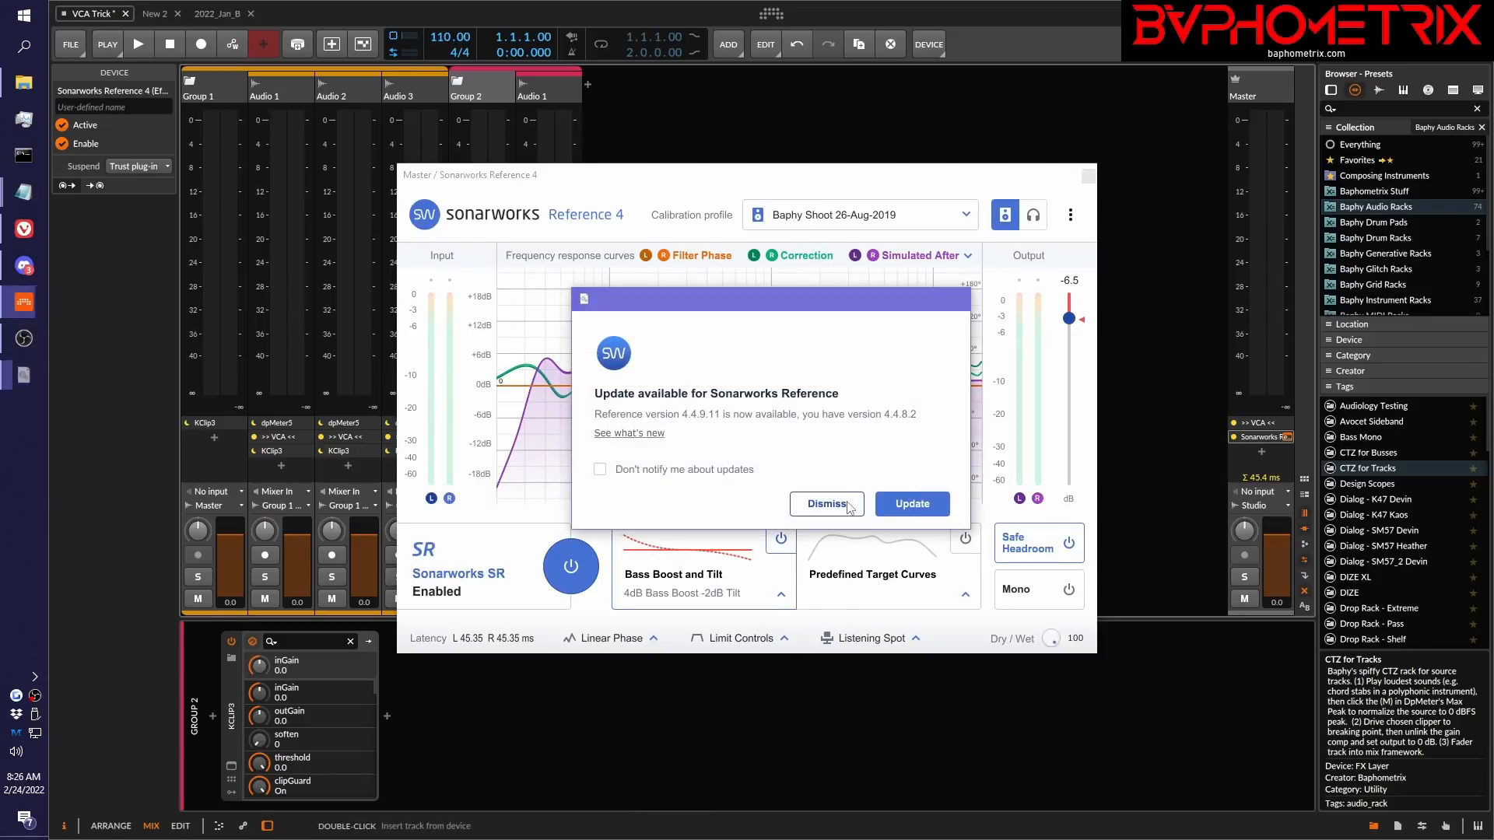
left_click(1089, 176)
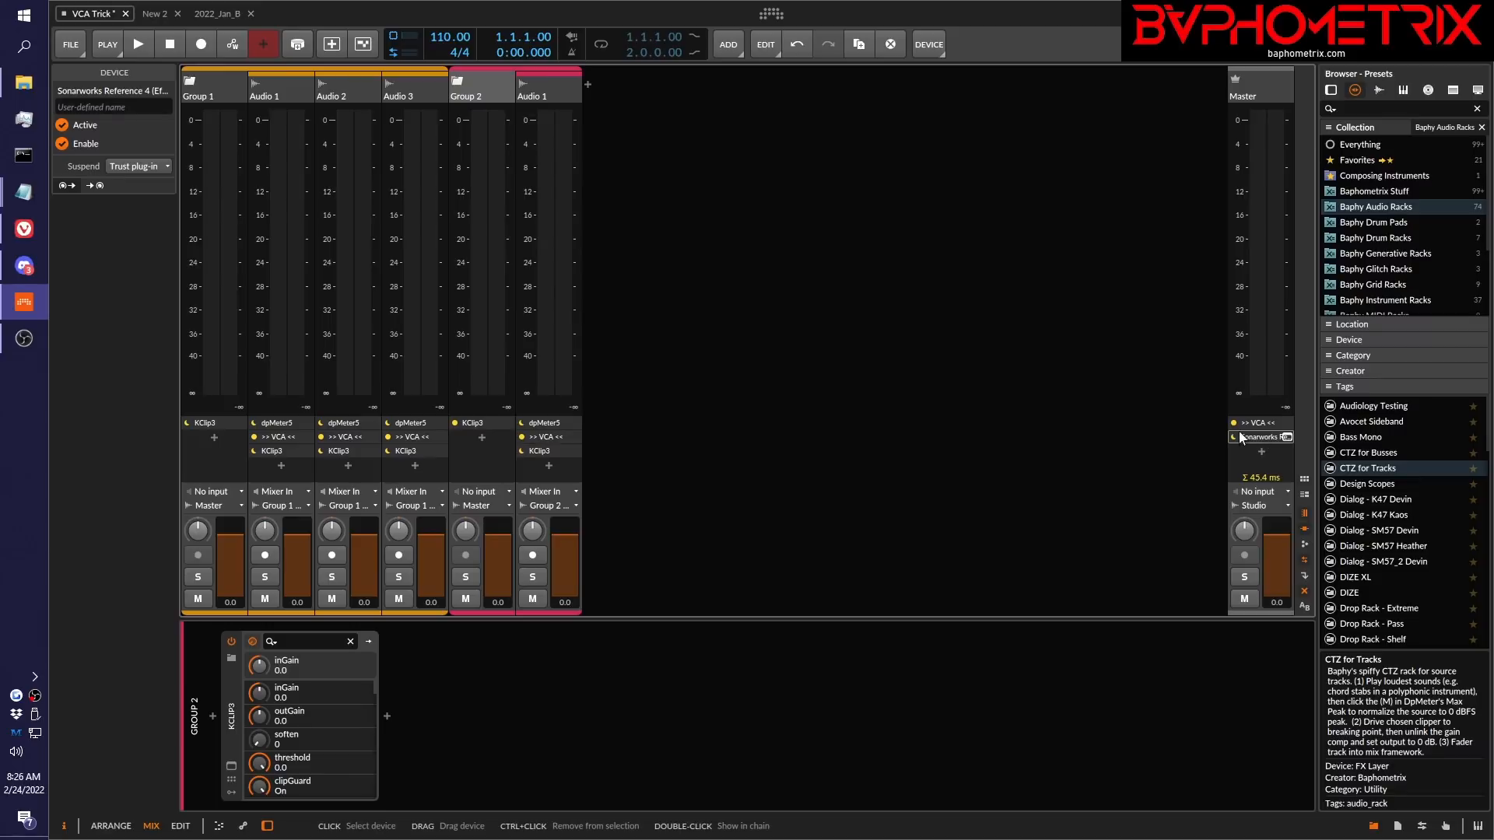
Toggle Sonarworks Reference 4 on the Master off and back on, view its plug-in window, and close it.
left_click(1234, 439)
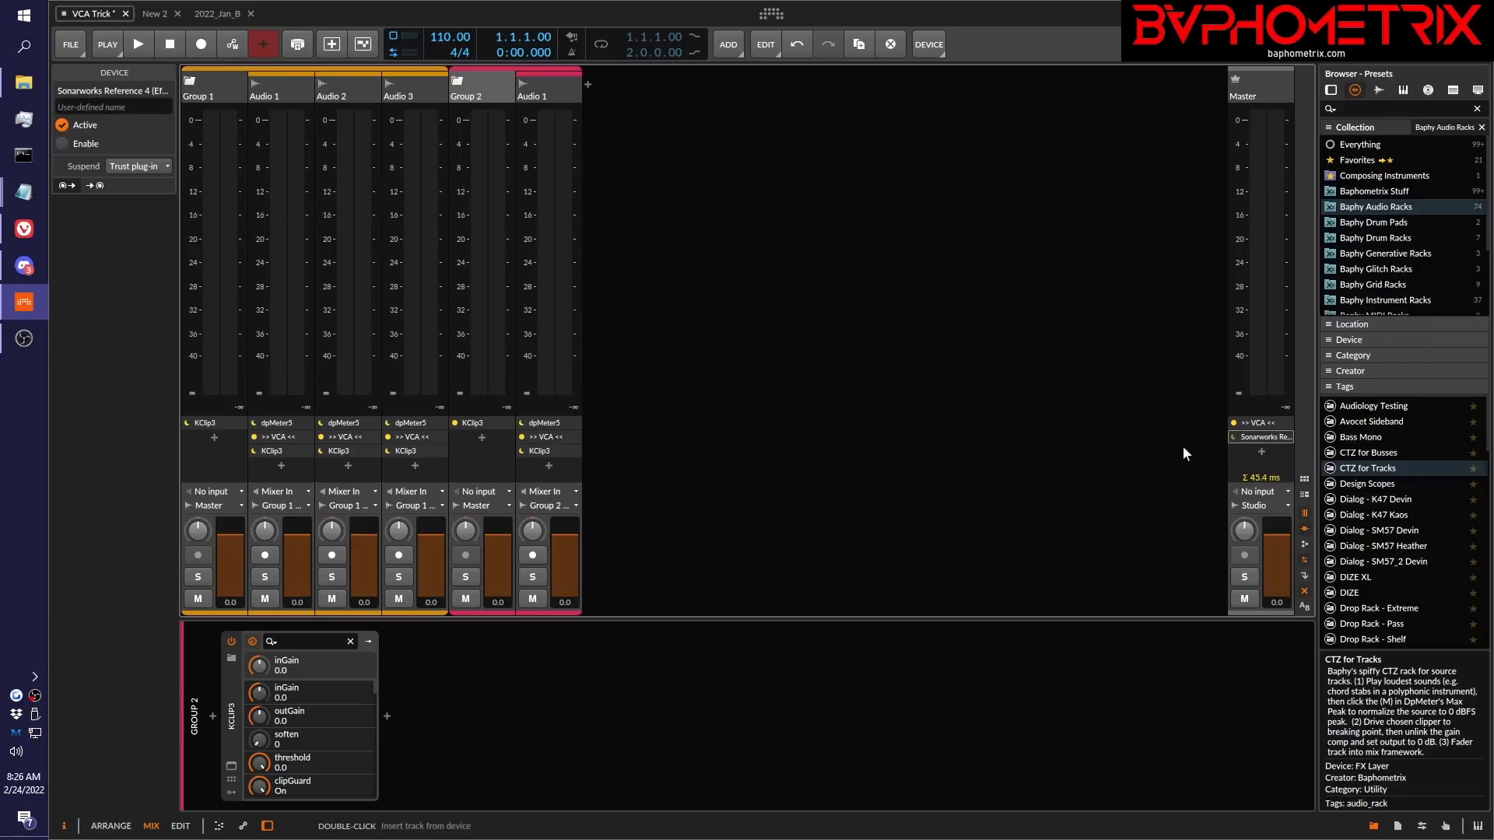
left_click(1235, 439)
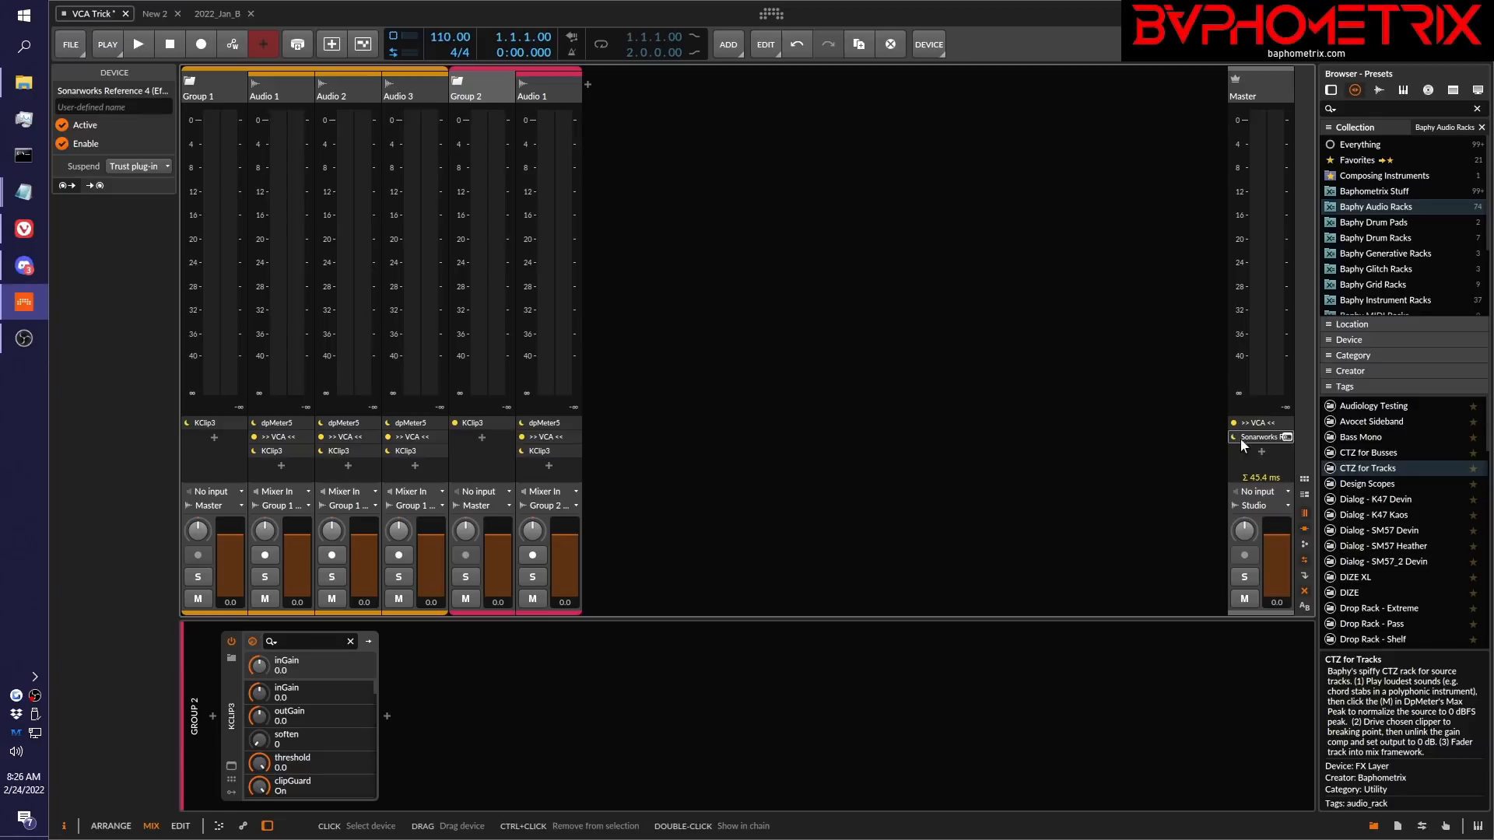
left_click(1286, 438)
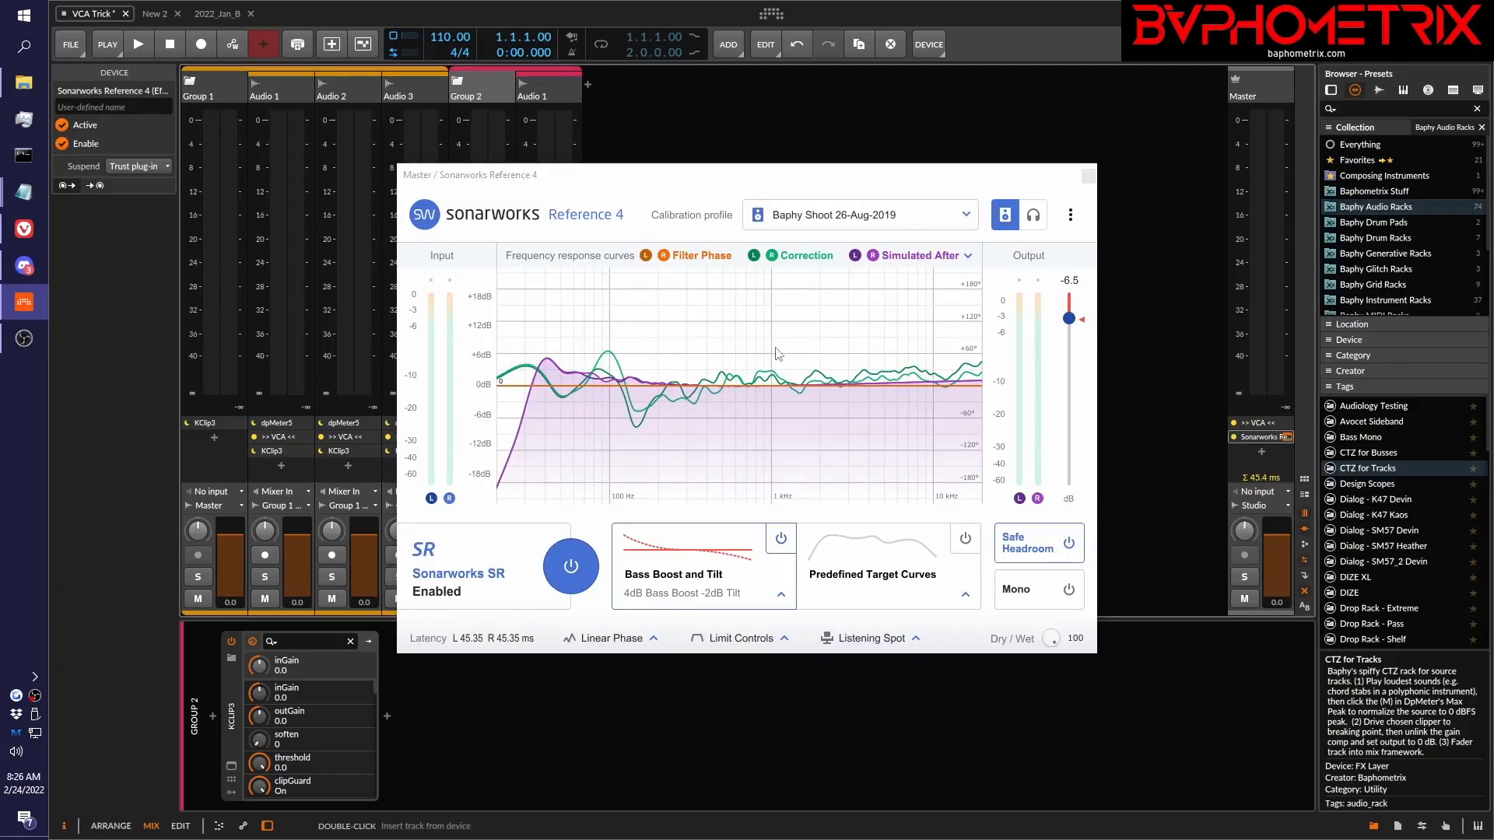
left_click(1087, 176)
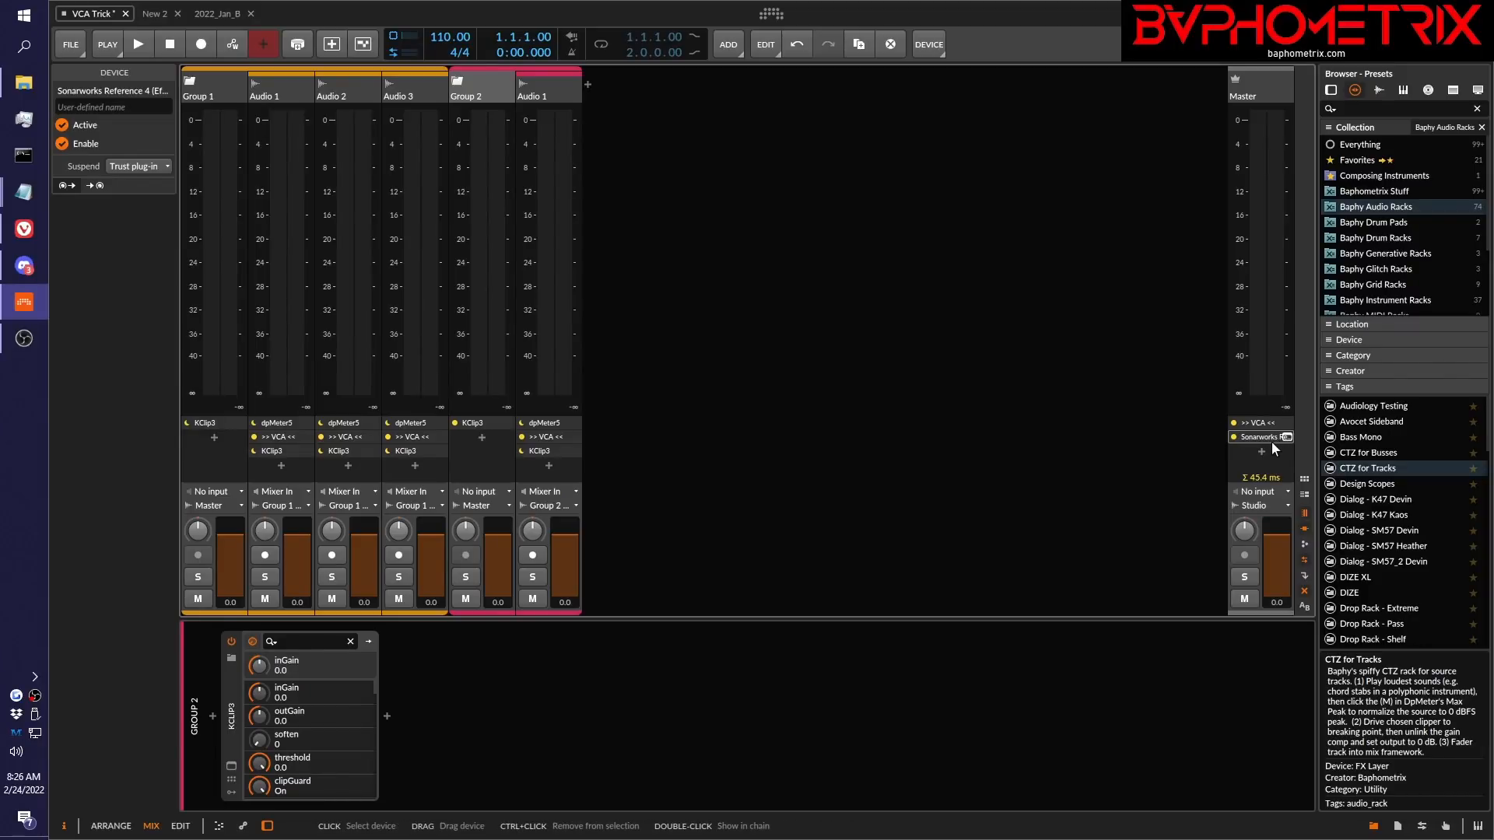
Replace Sonarworks Reference 4 on the Master with the VSX plug-in.
key("Delete")
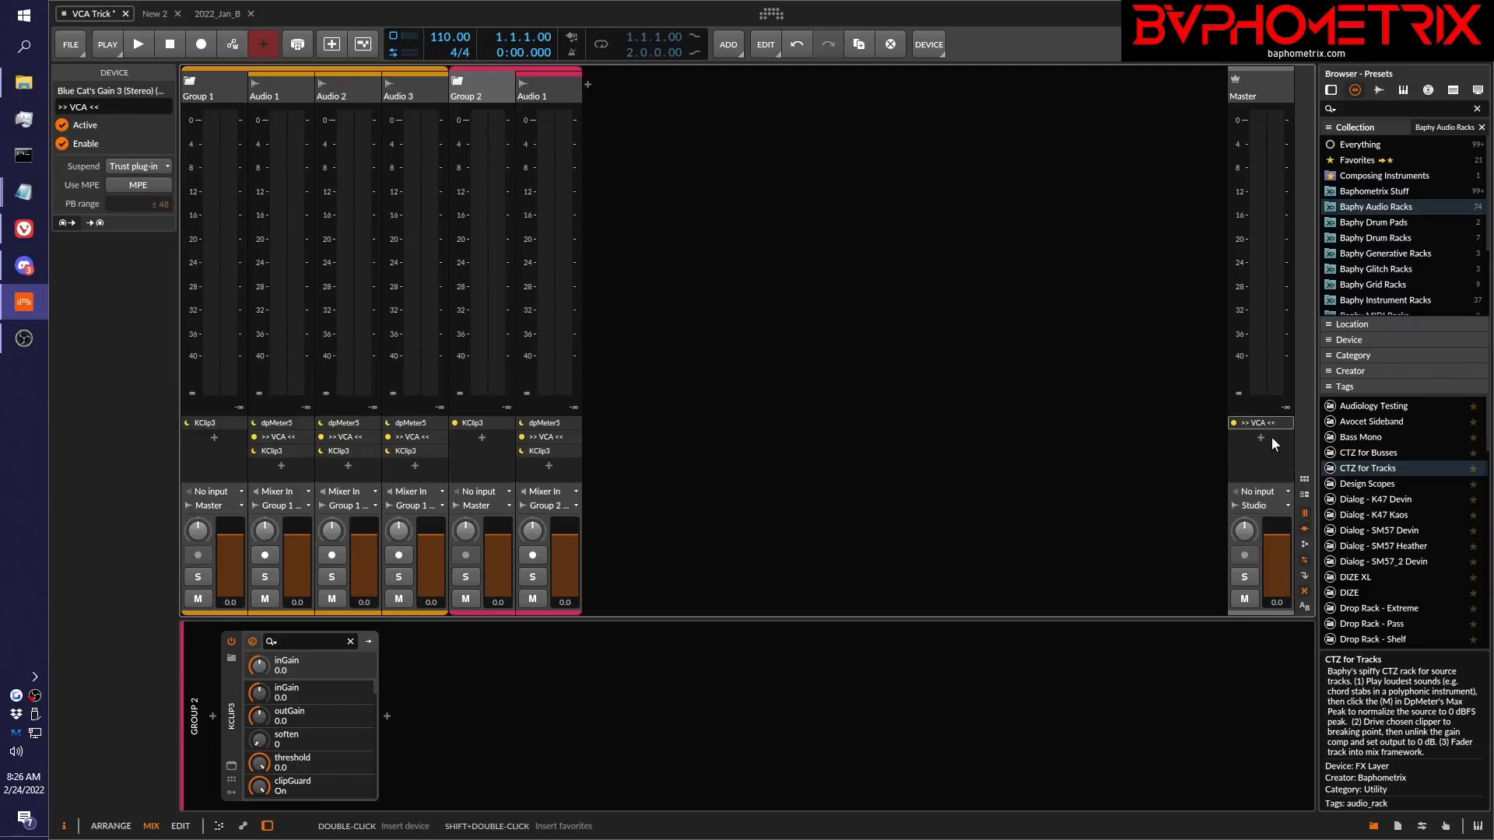
left_click(1264, 437)
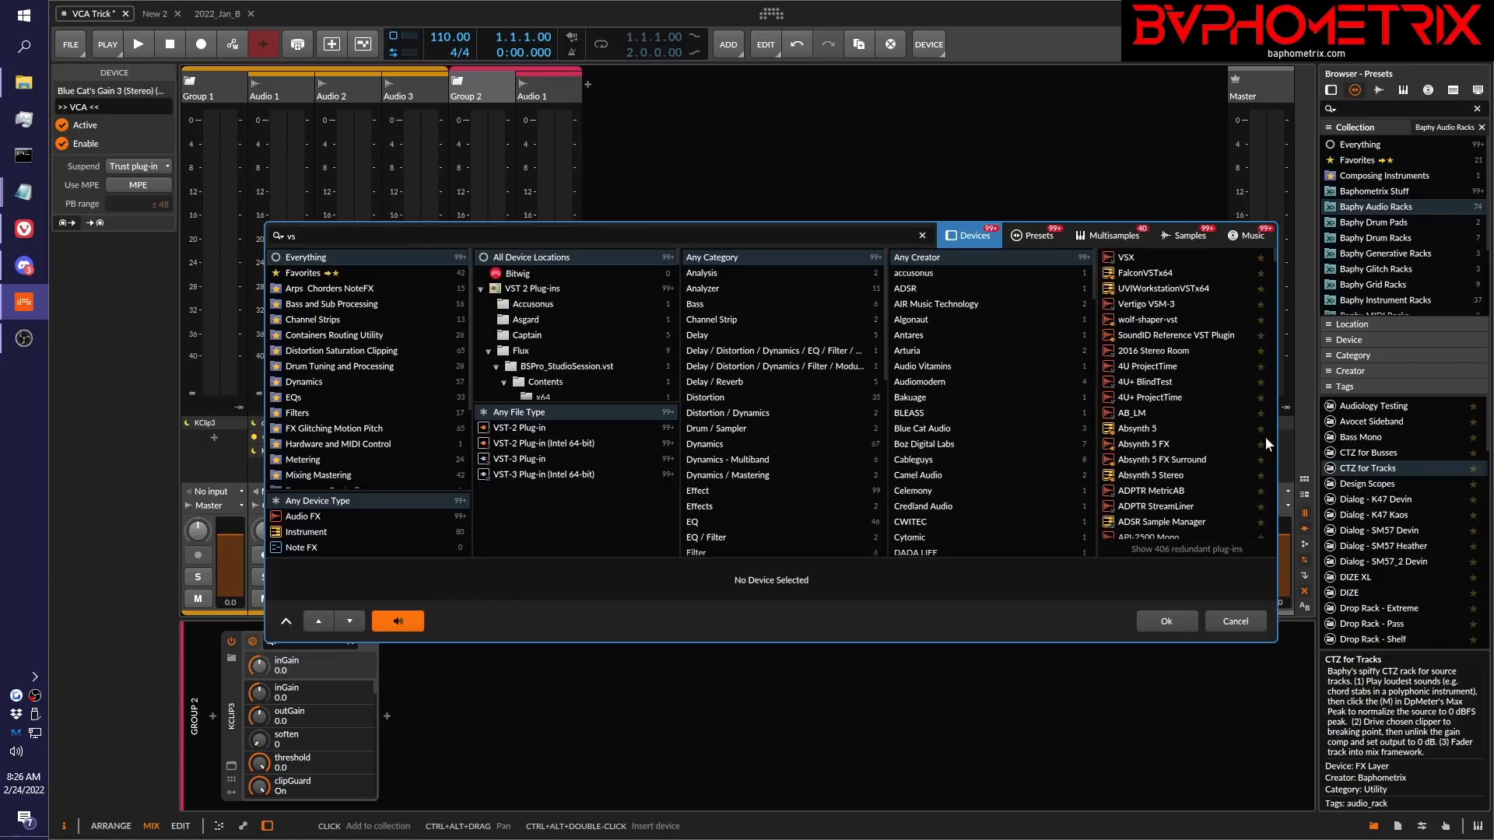
type("x")
key("Return")
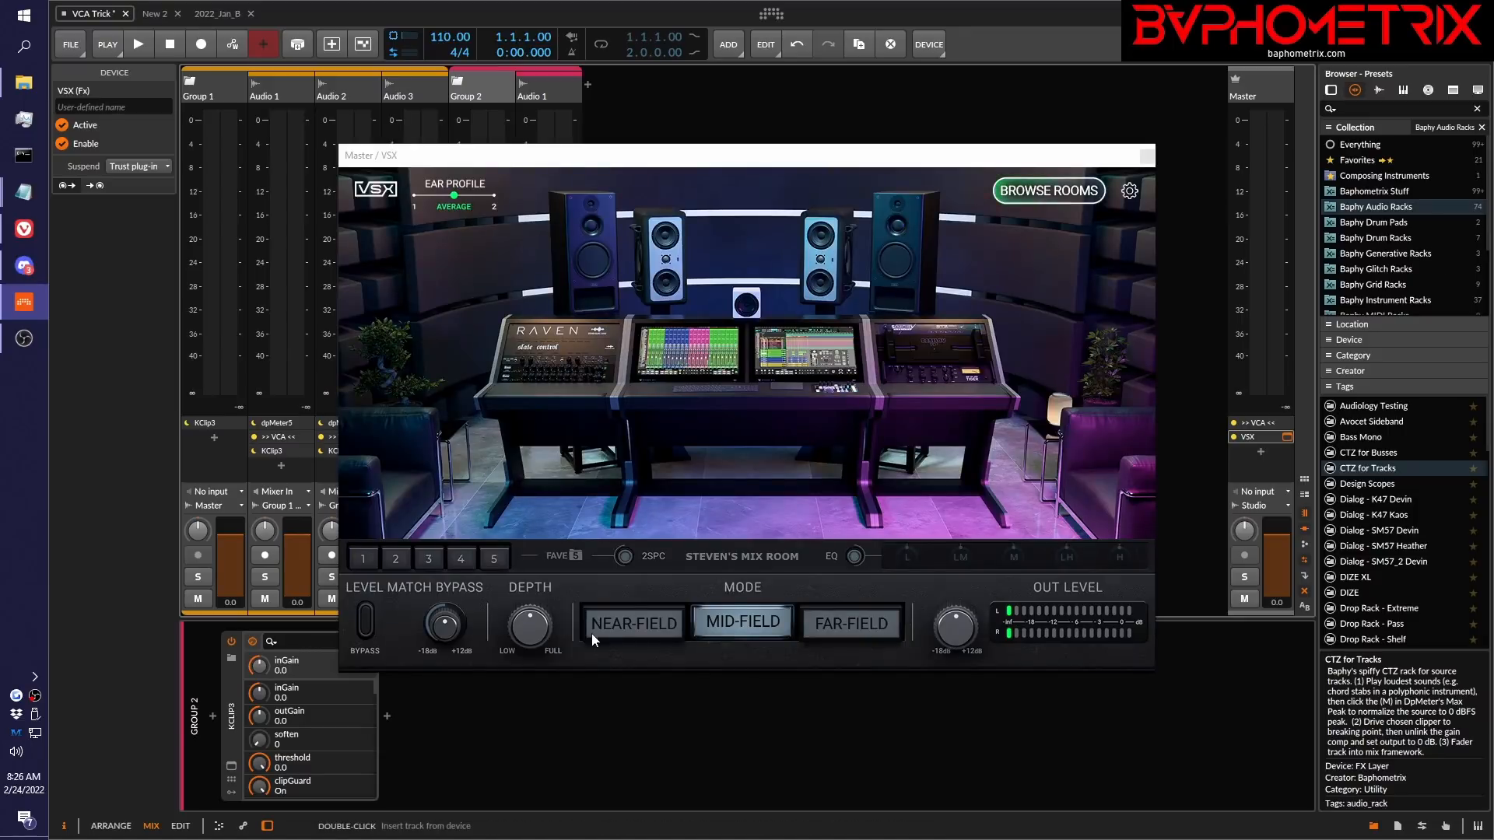
Try VSX room favourites 3, 4 and 5, return to favourite 1, Steven's Mix Room, and close the plug-in window.
left_click(424, 557)
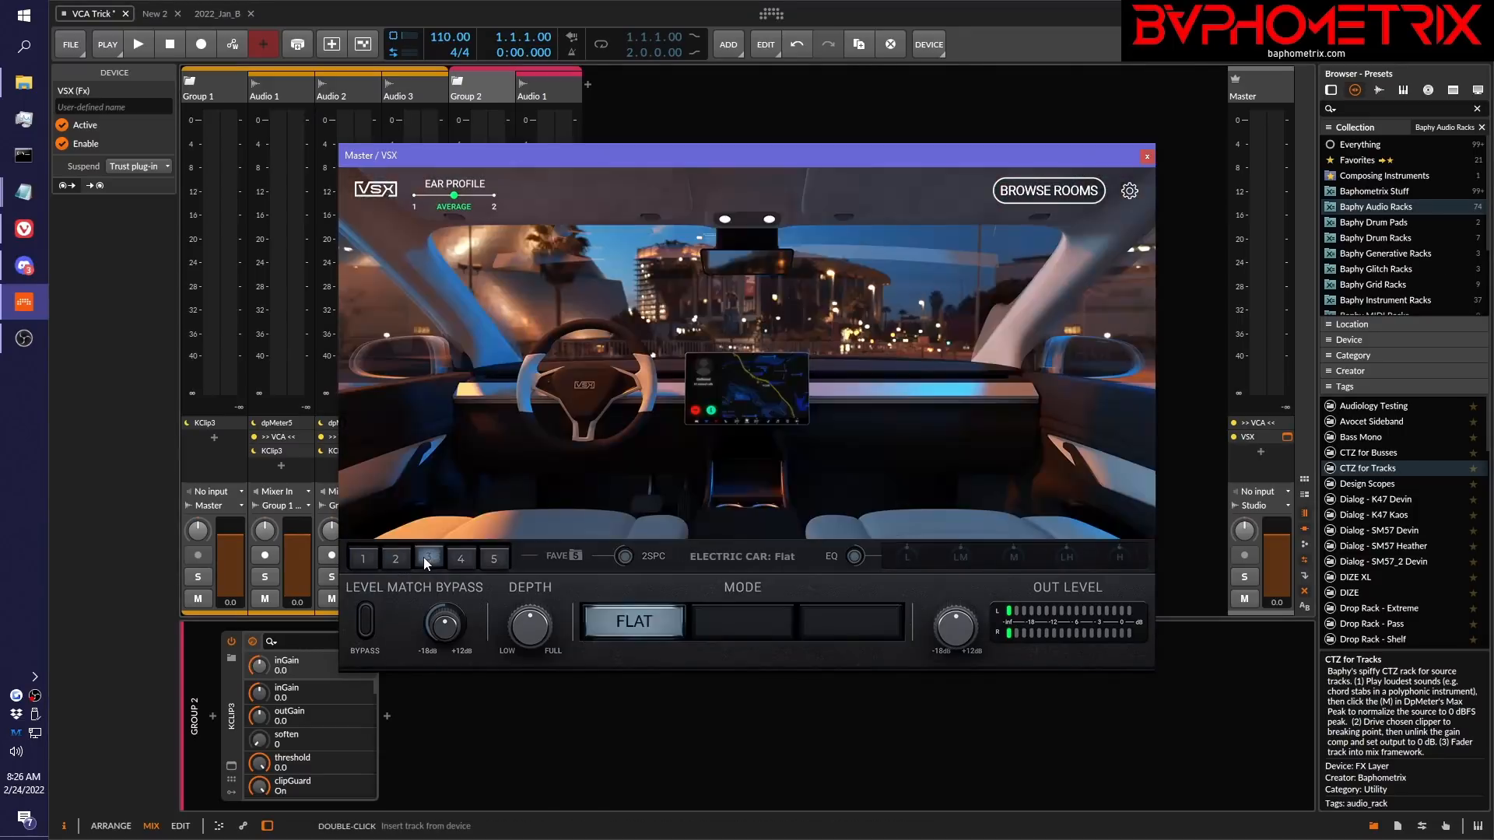
left_click(463, 559)
left_click(495, 559)
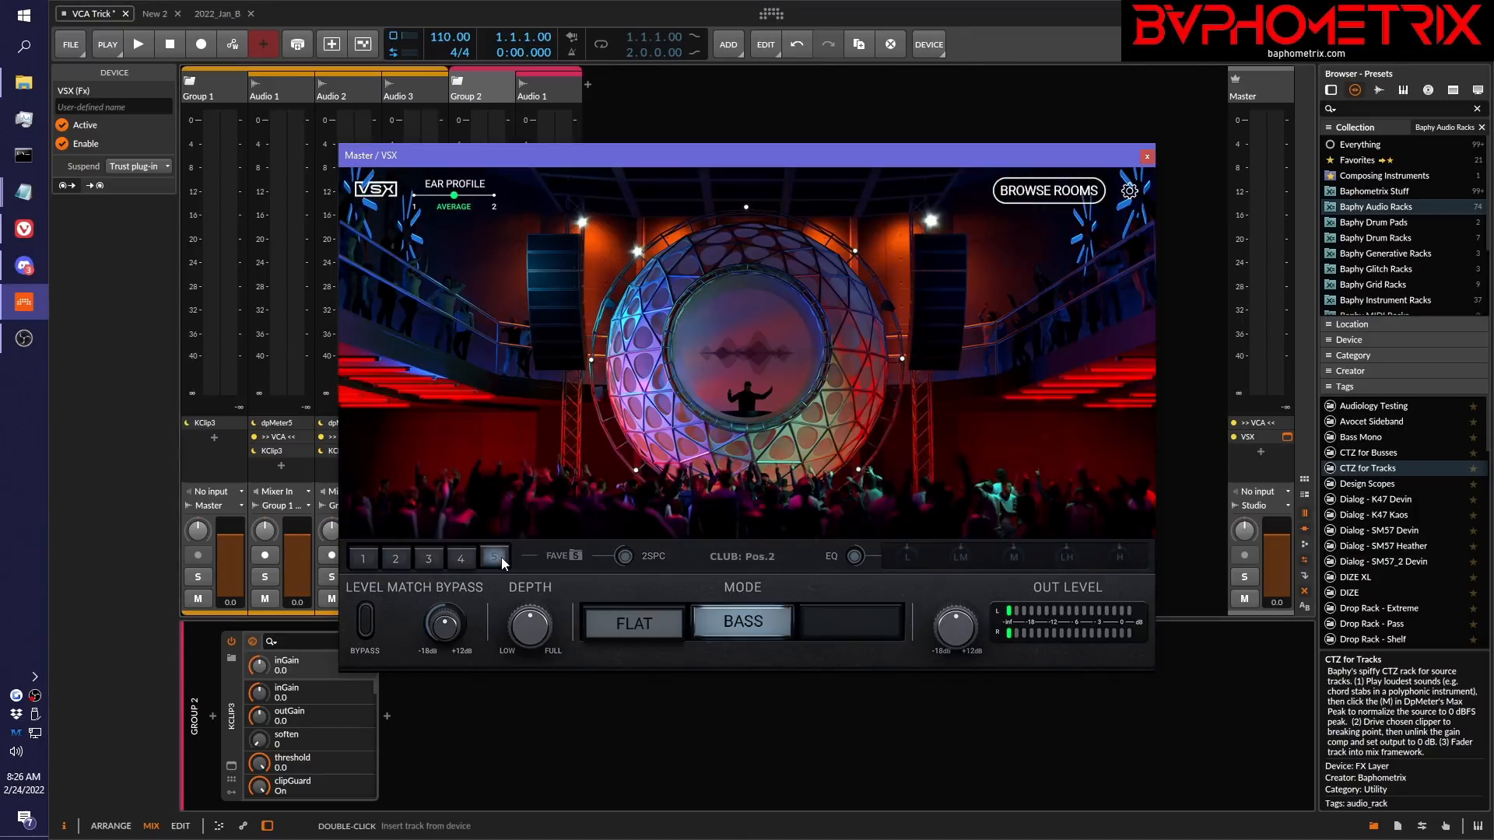
left_click(365, 560)
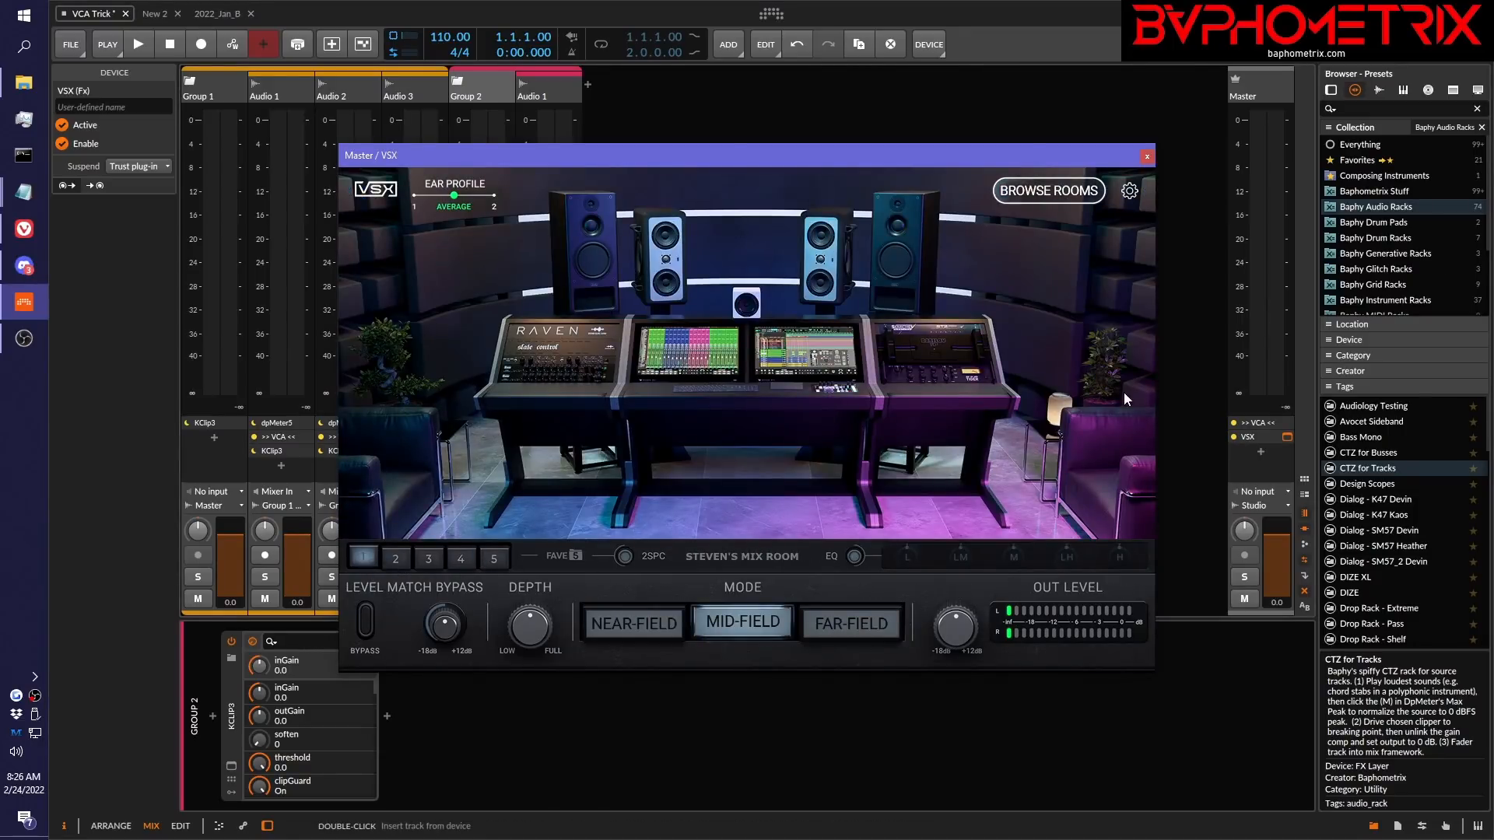
left_click(1147, 158)
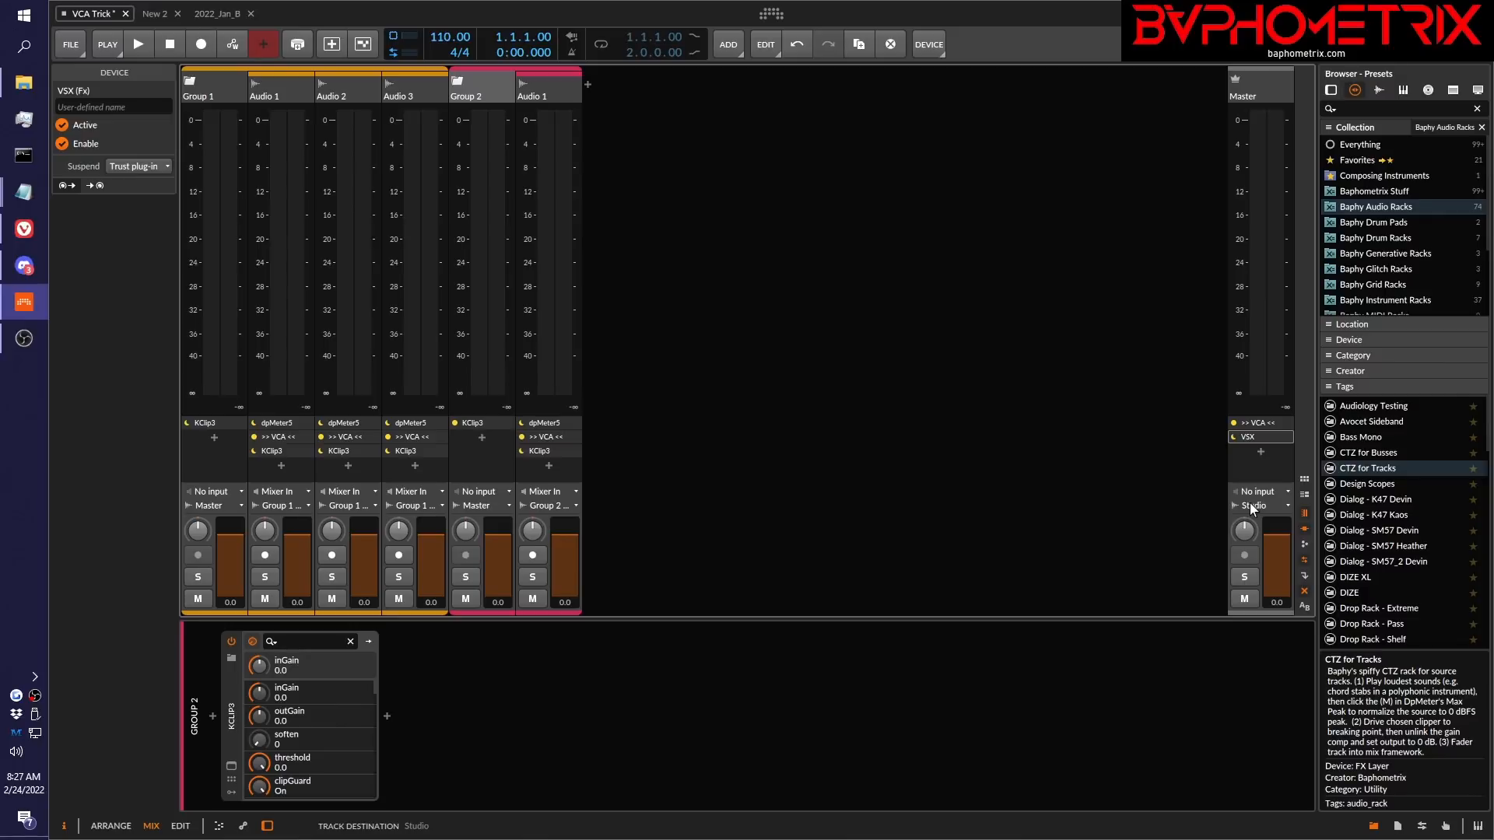
Show the Studio I/O options, examine the output busses in the audio settings, and close the settings.
left_click(1421, 828)
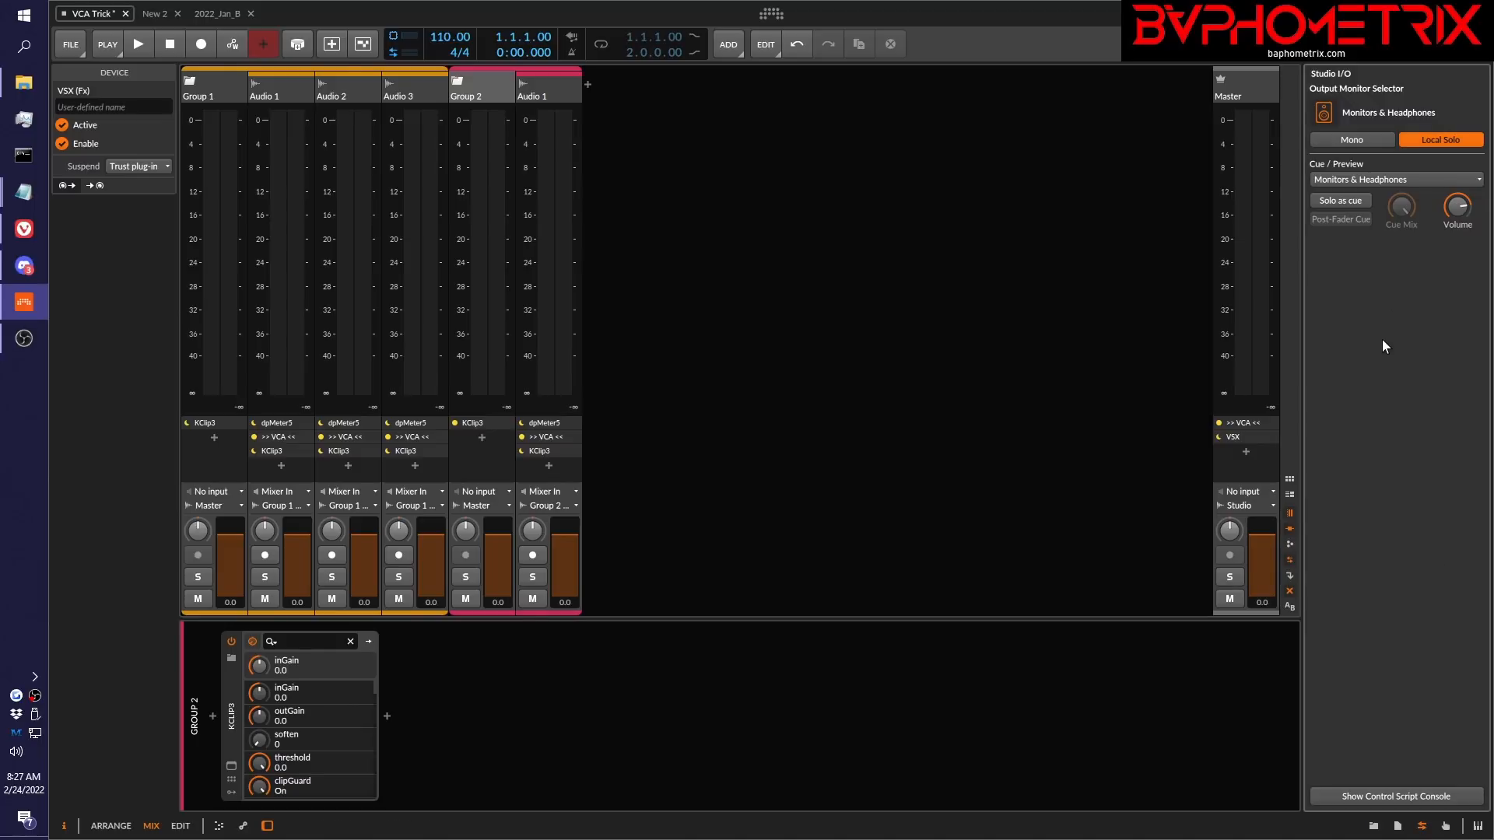
left_click(752, 14)
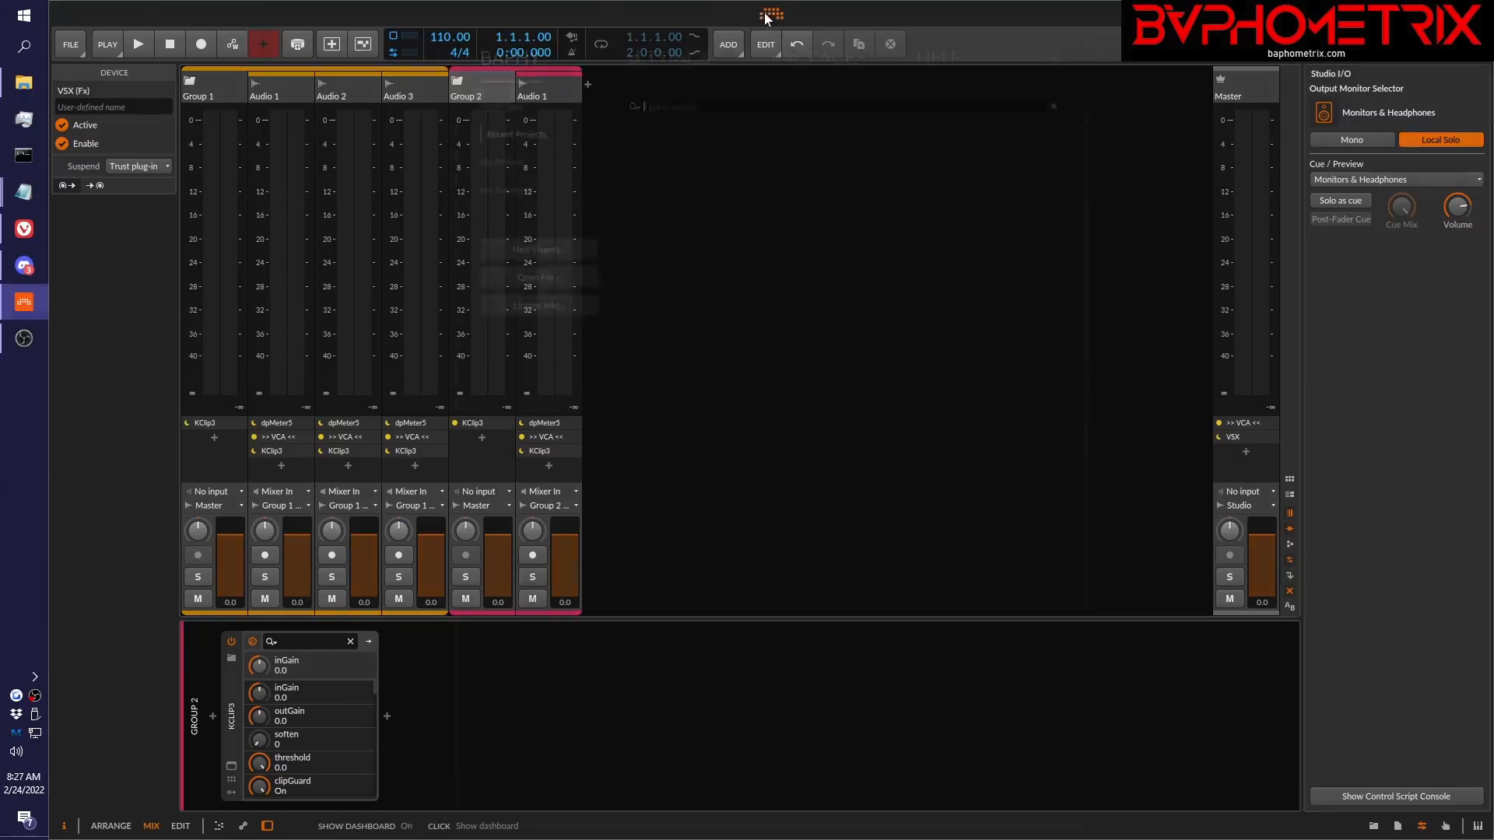
left_click(671, 60)
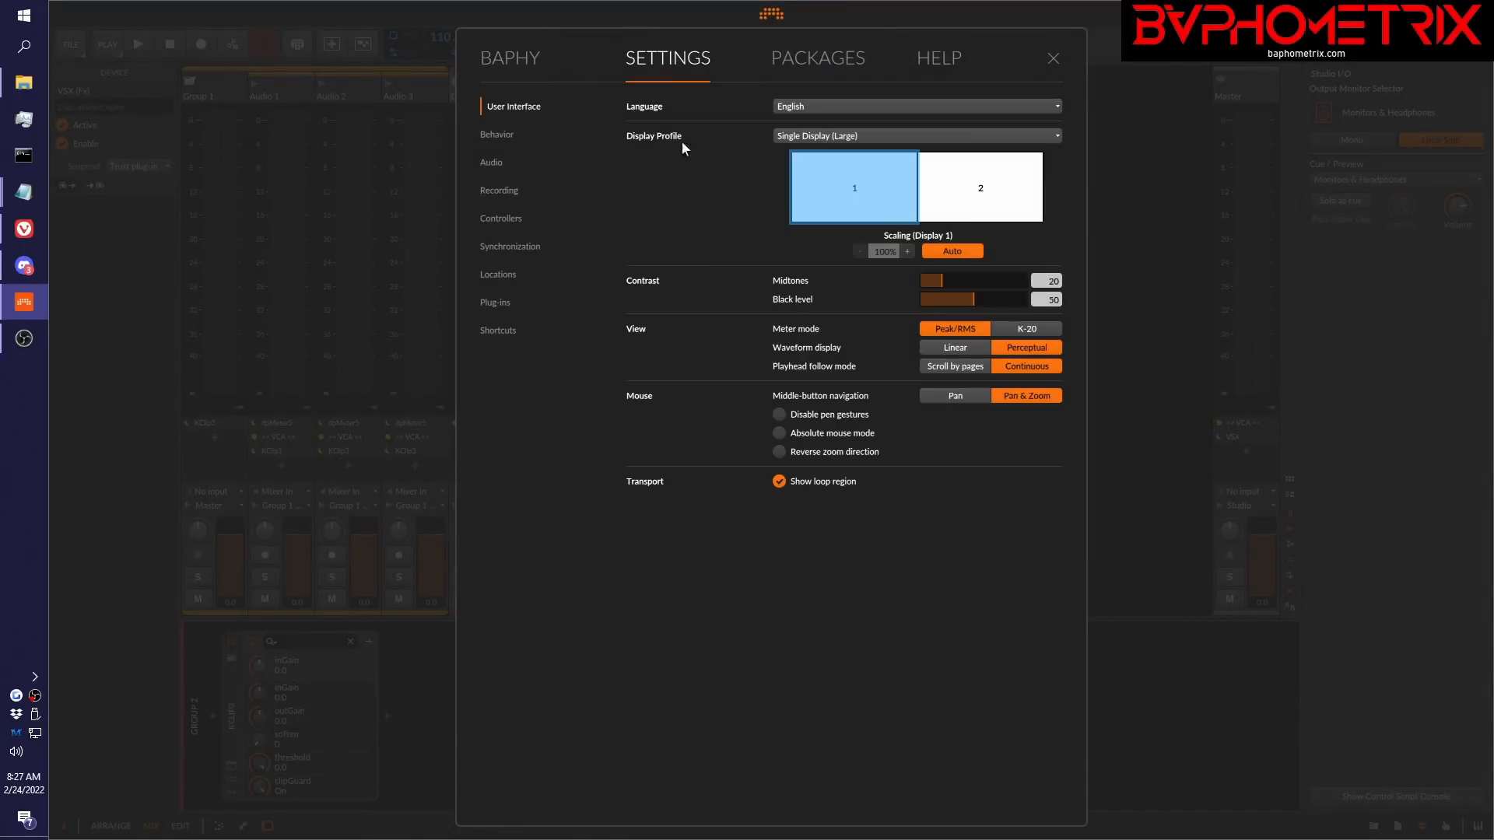
left_click(498, 163)
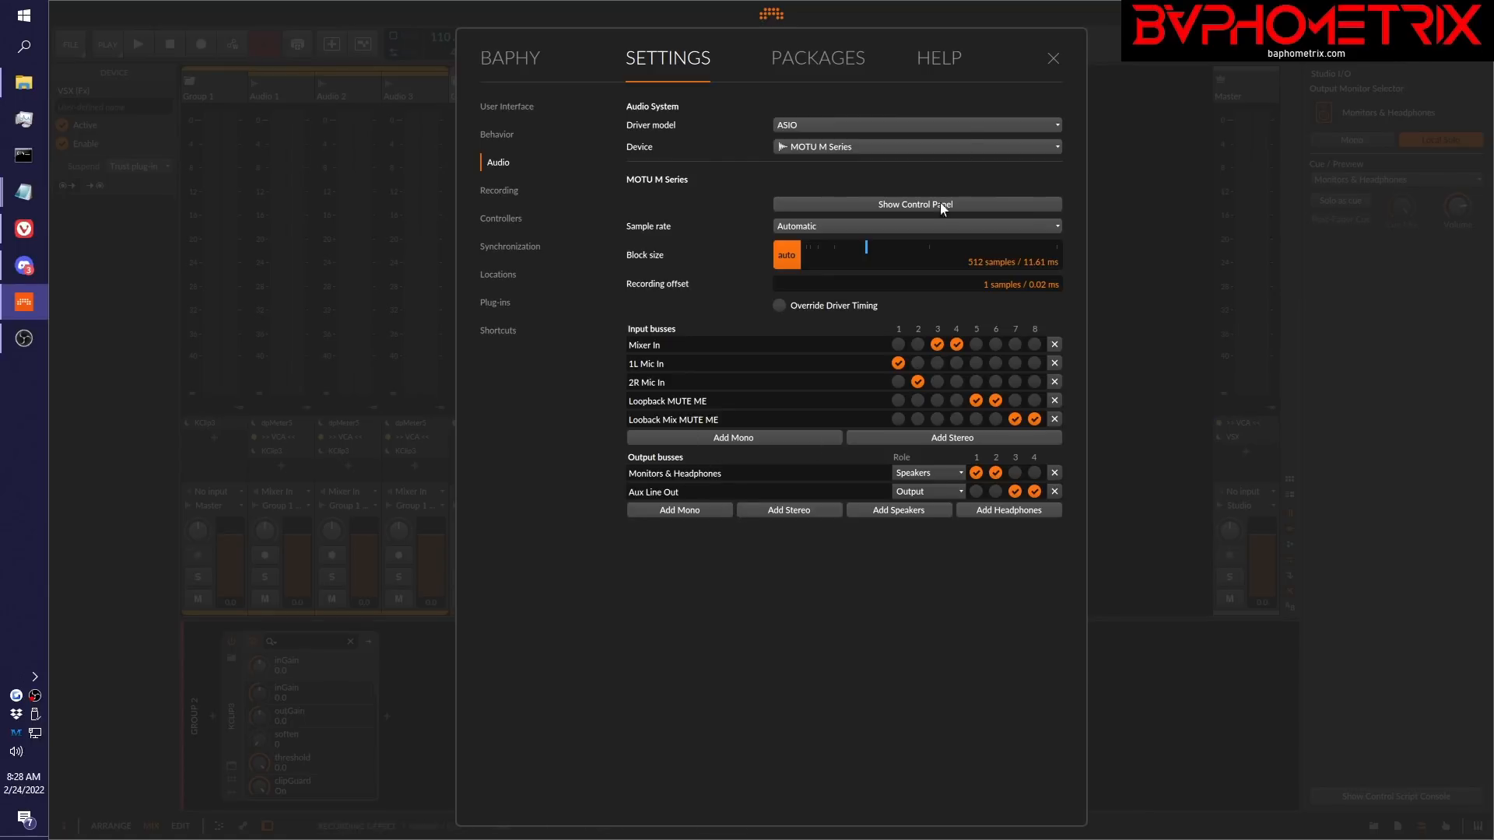
left_click(772, 14)
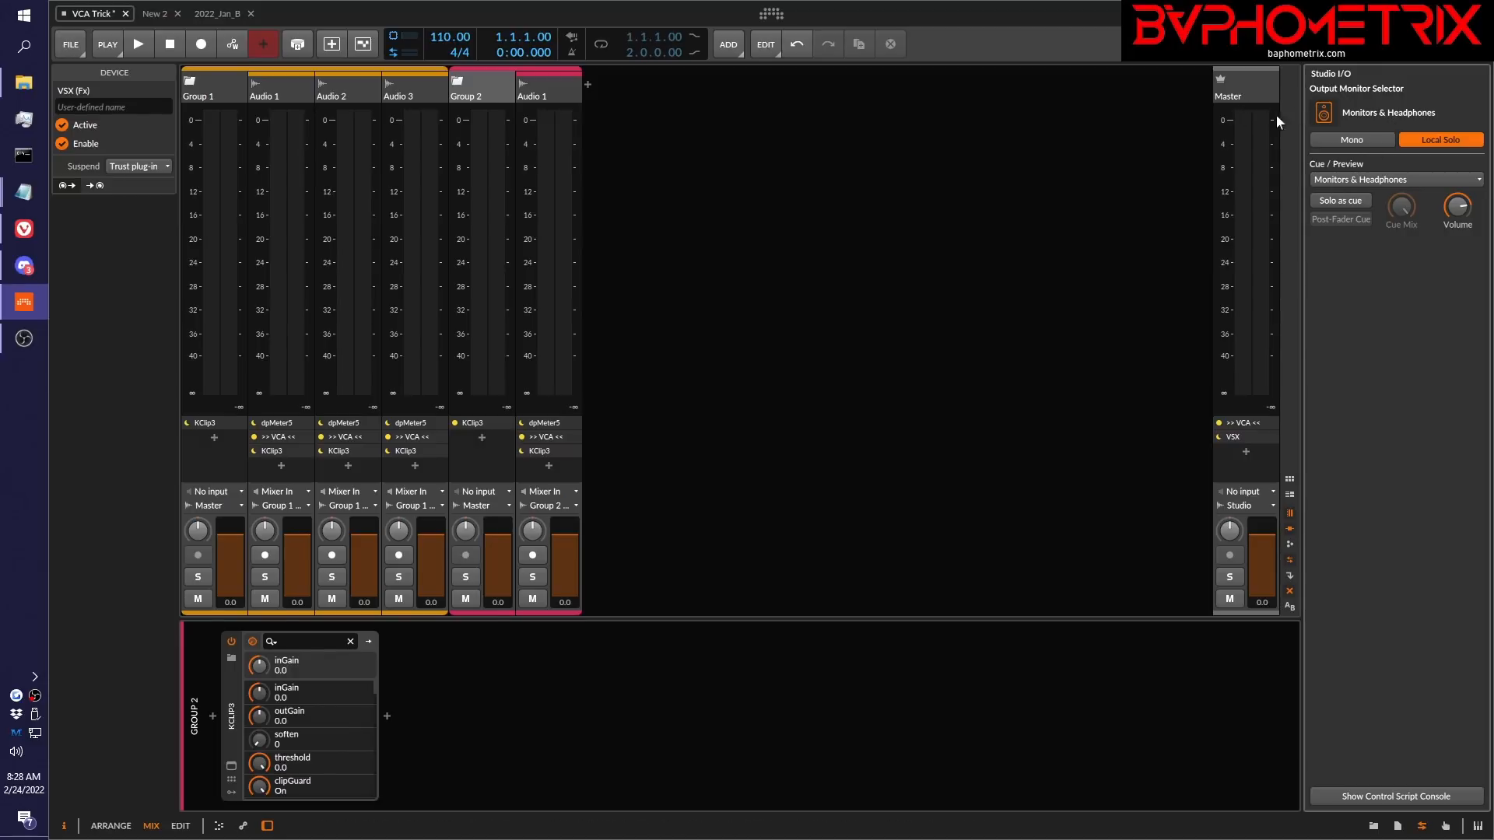
Check the Master's available output destinations without changing the routing, and bring back the presets browser.
left_click(1264, 504)
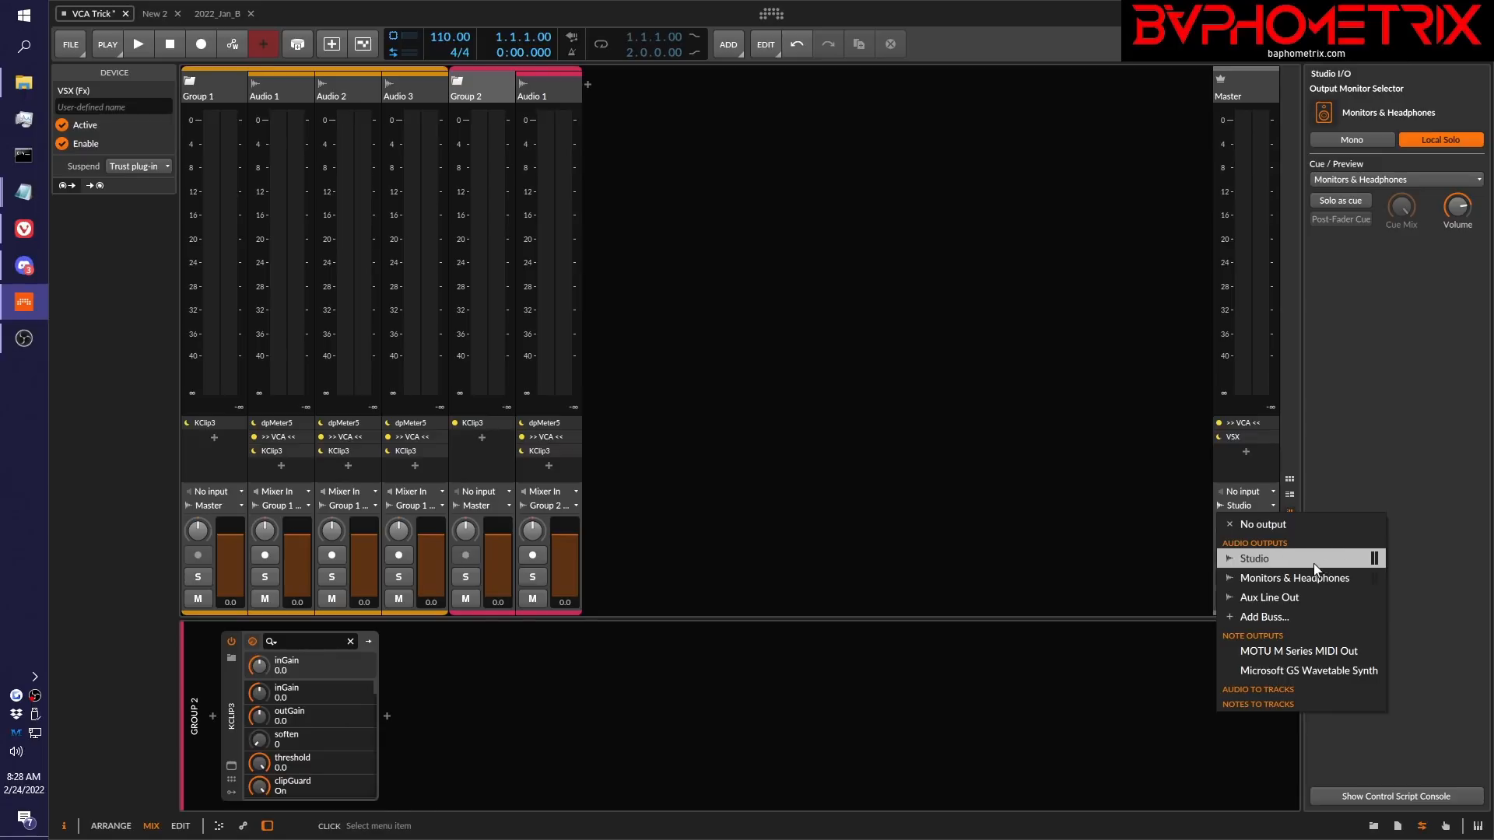
left_click(1137, 691)
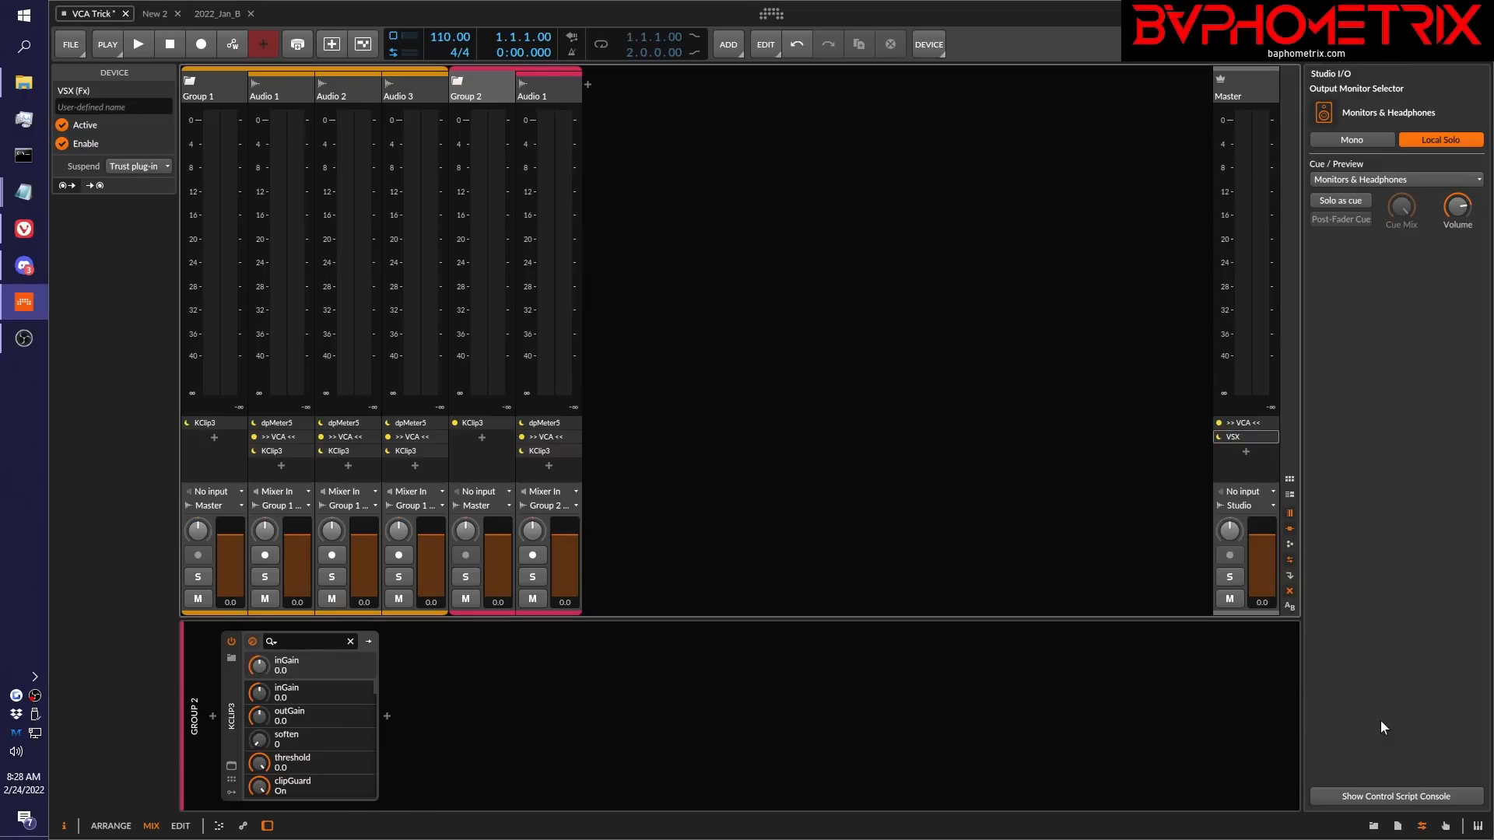
left_click(1373, 827)
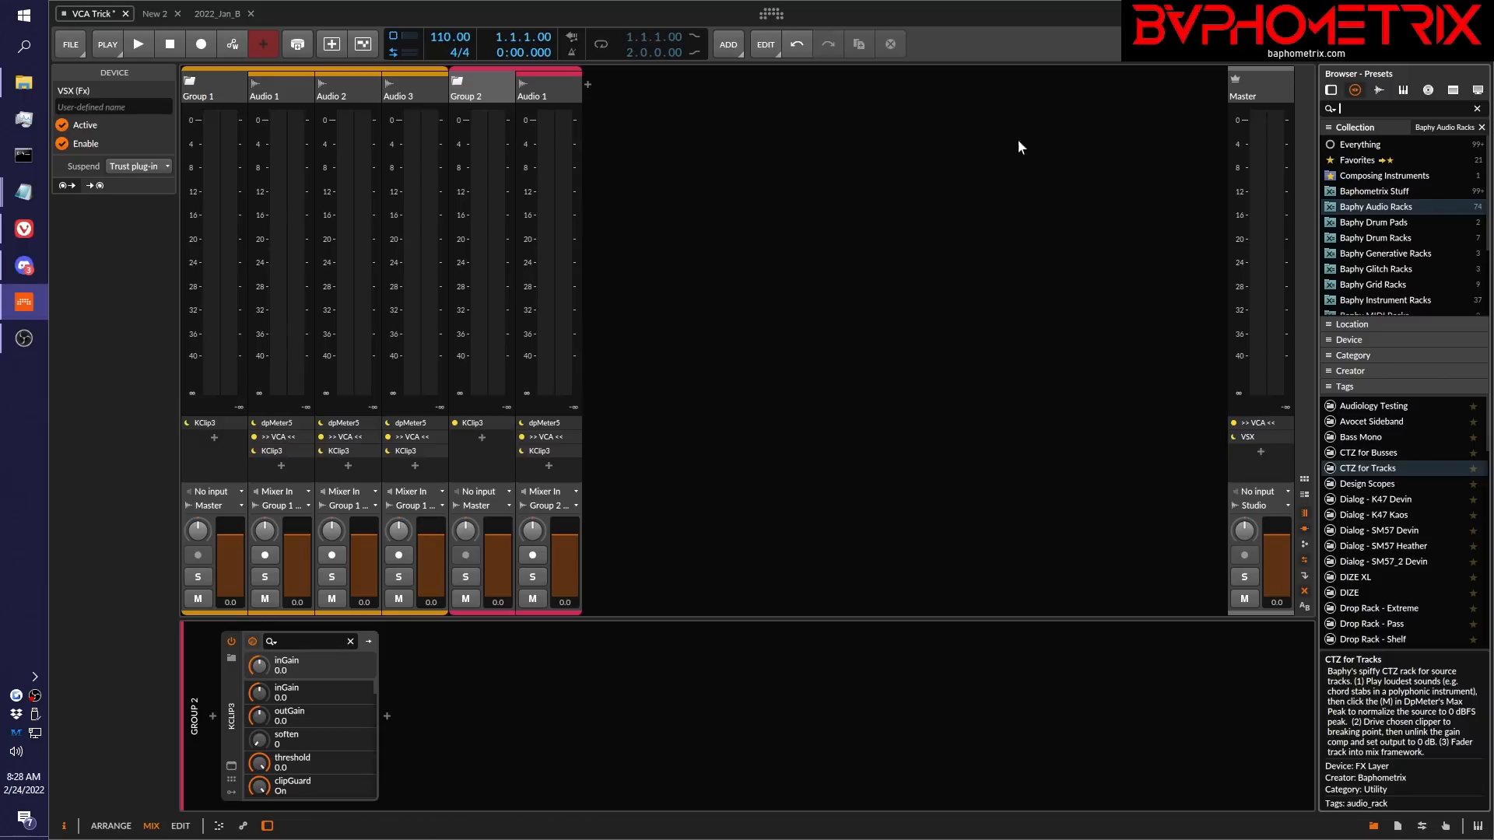
Add an effect track, show the FX tracks in the mixer, and delete the surplus S1 Effect track.
right_click(1108, 136)
left_click(1159, 188)
left_click(1308, 574)
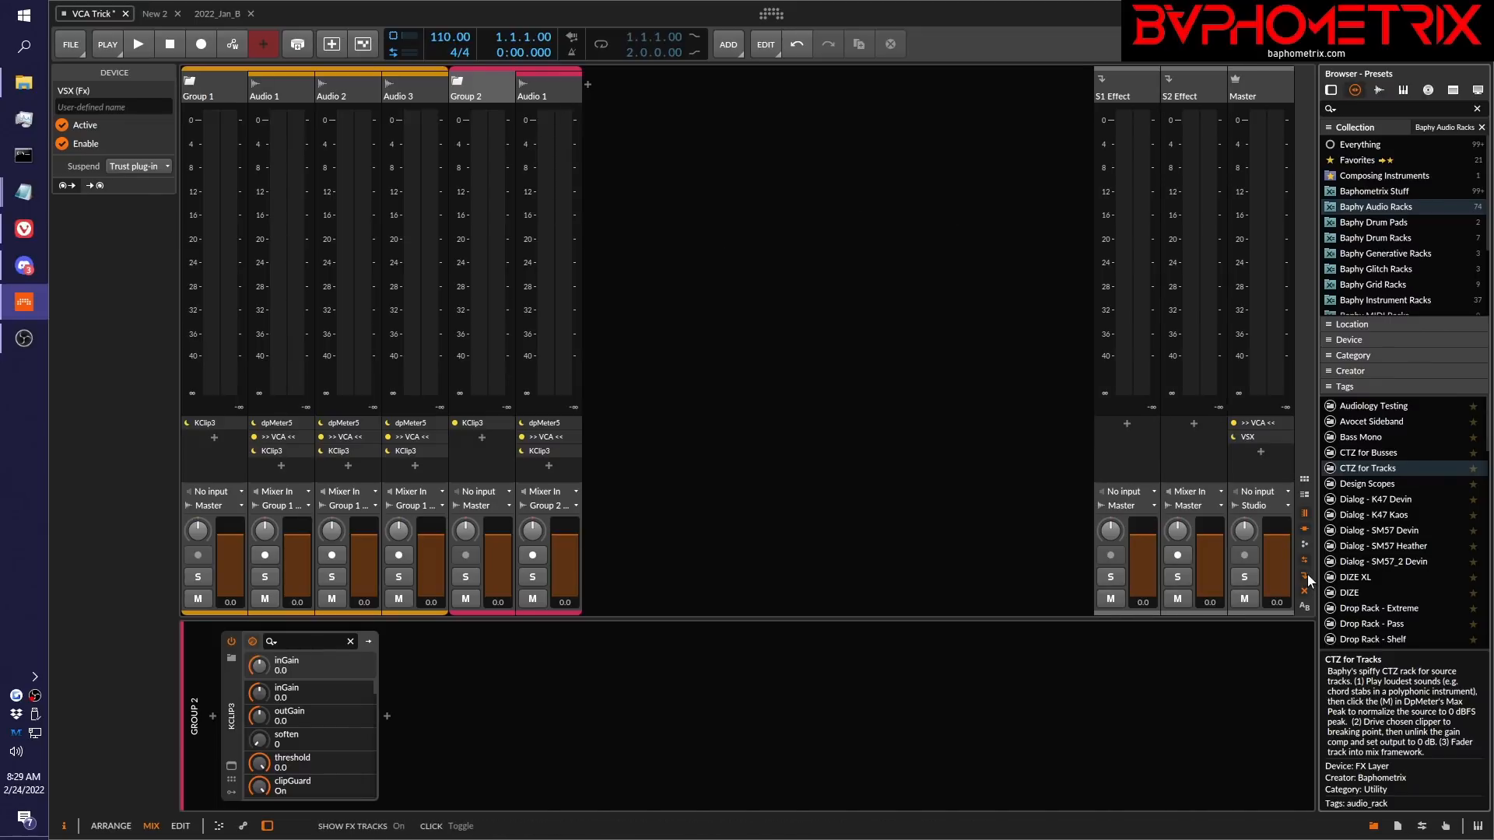
left_click(1127, 89)
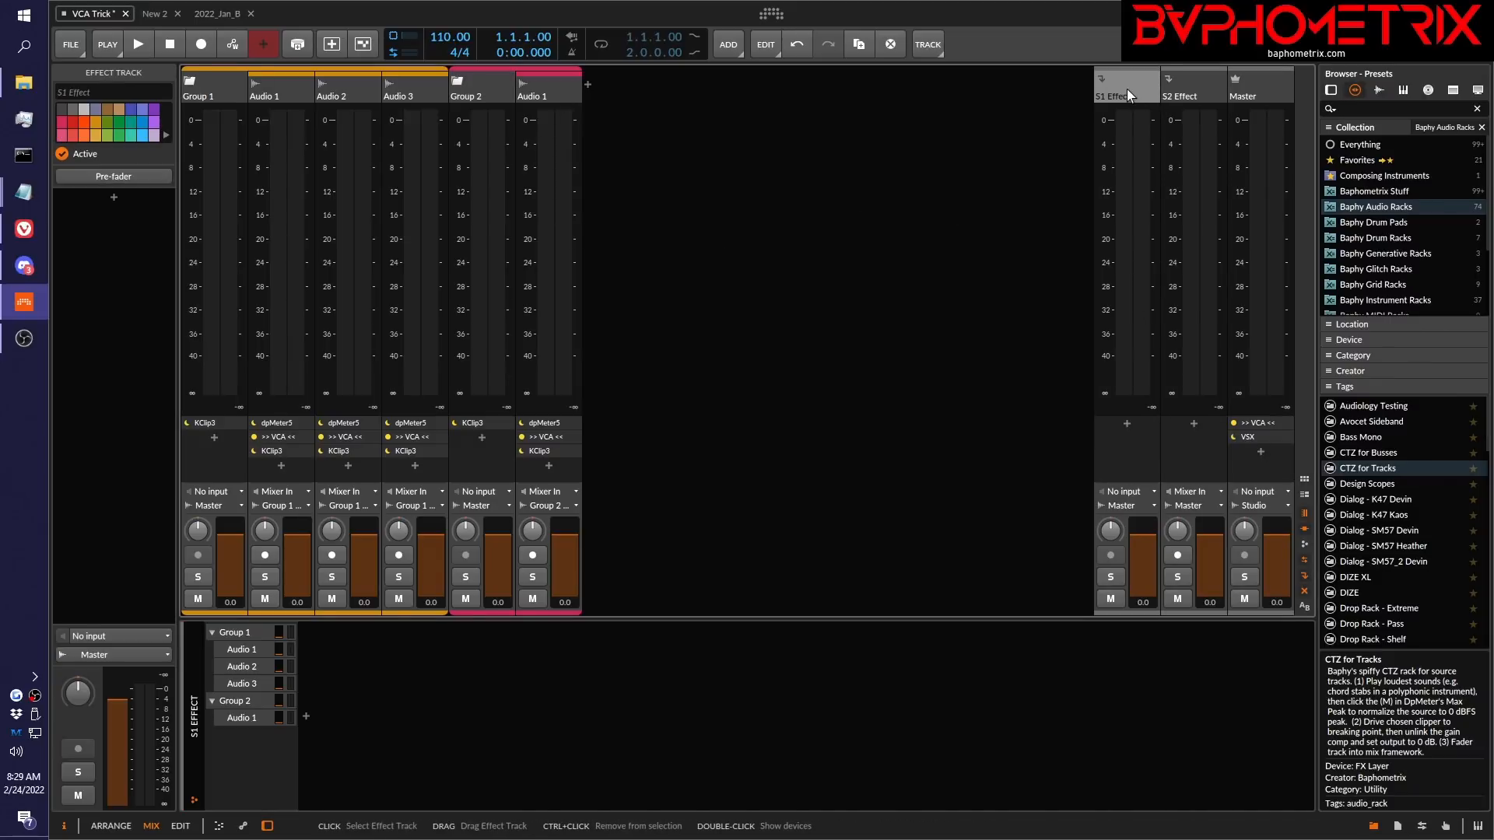
key("Delete")
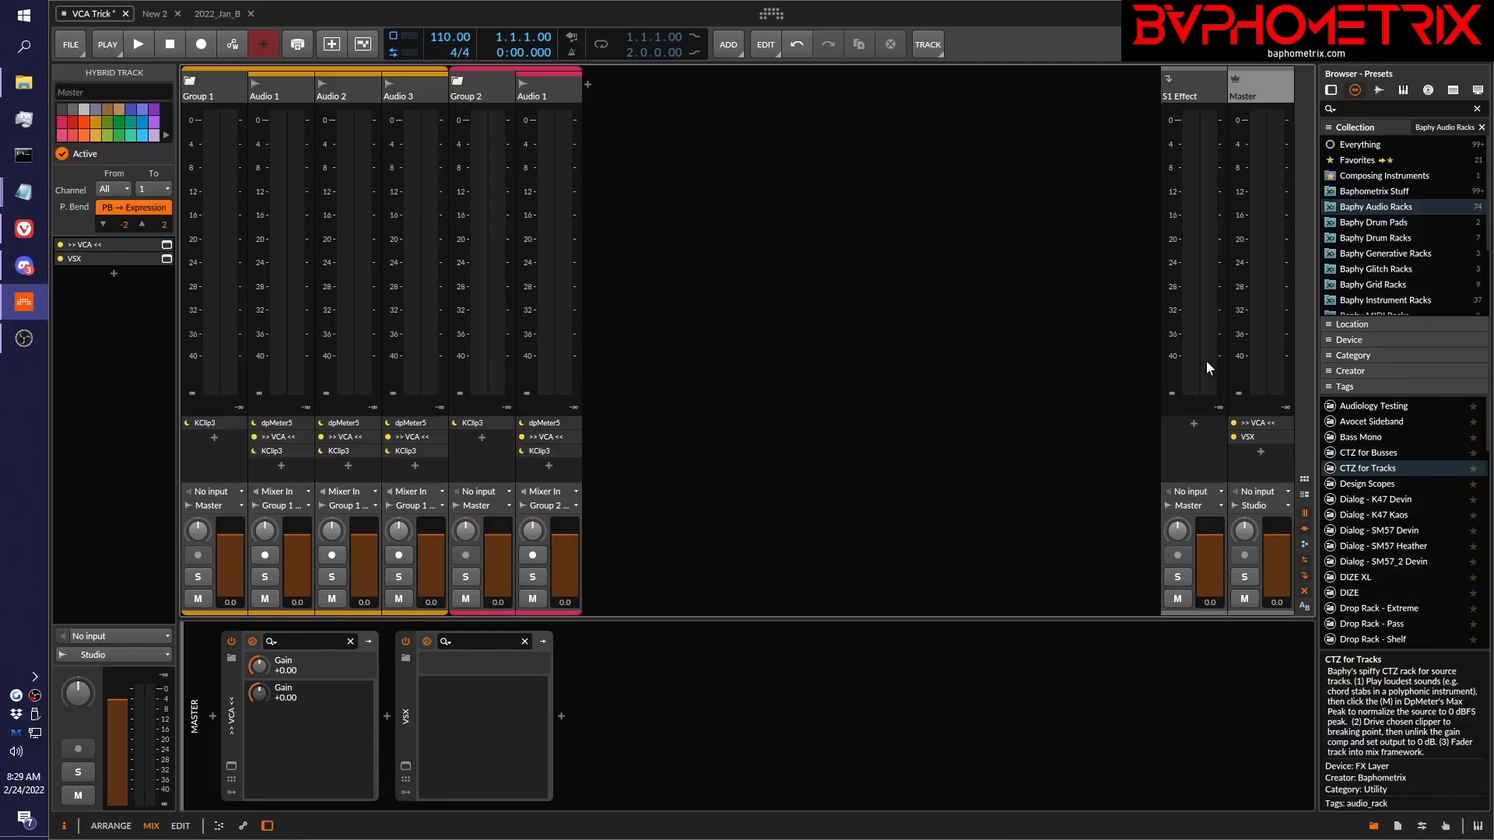
Rename the remaining effect track as Listen Bus.
left_click(1262, 506)
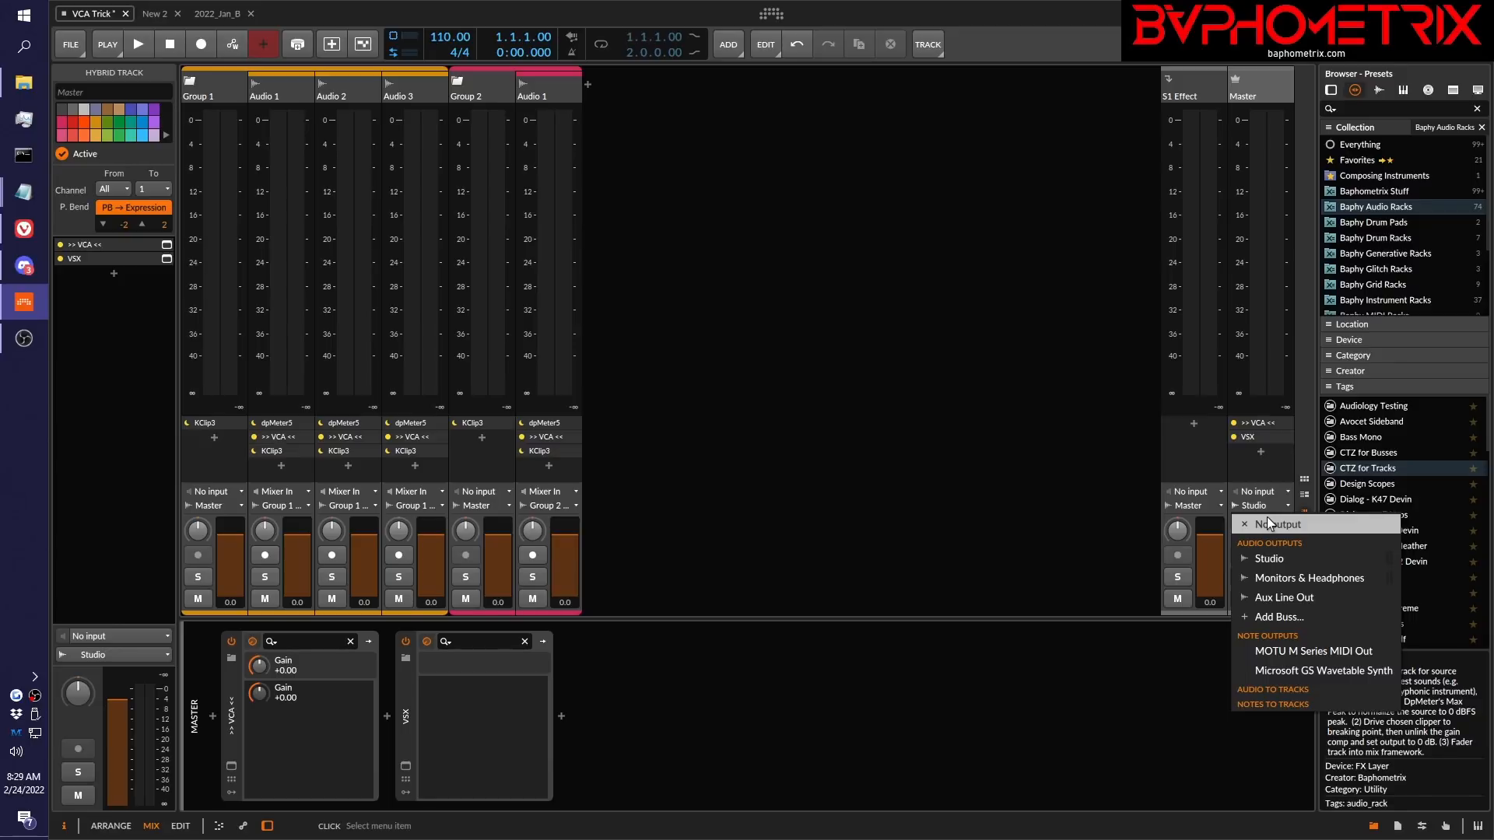
left_click(1186, 98)
left_click(1186, 98)
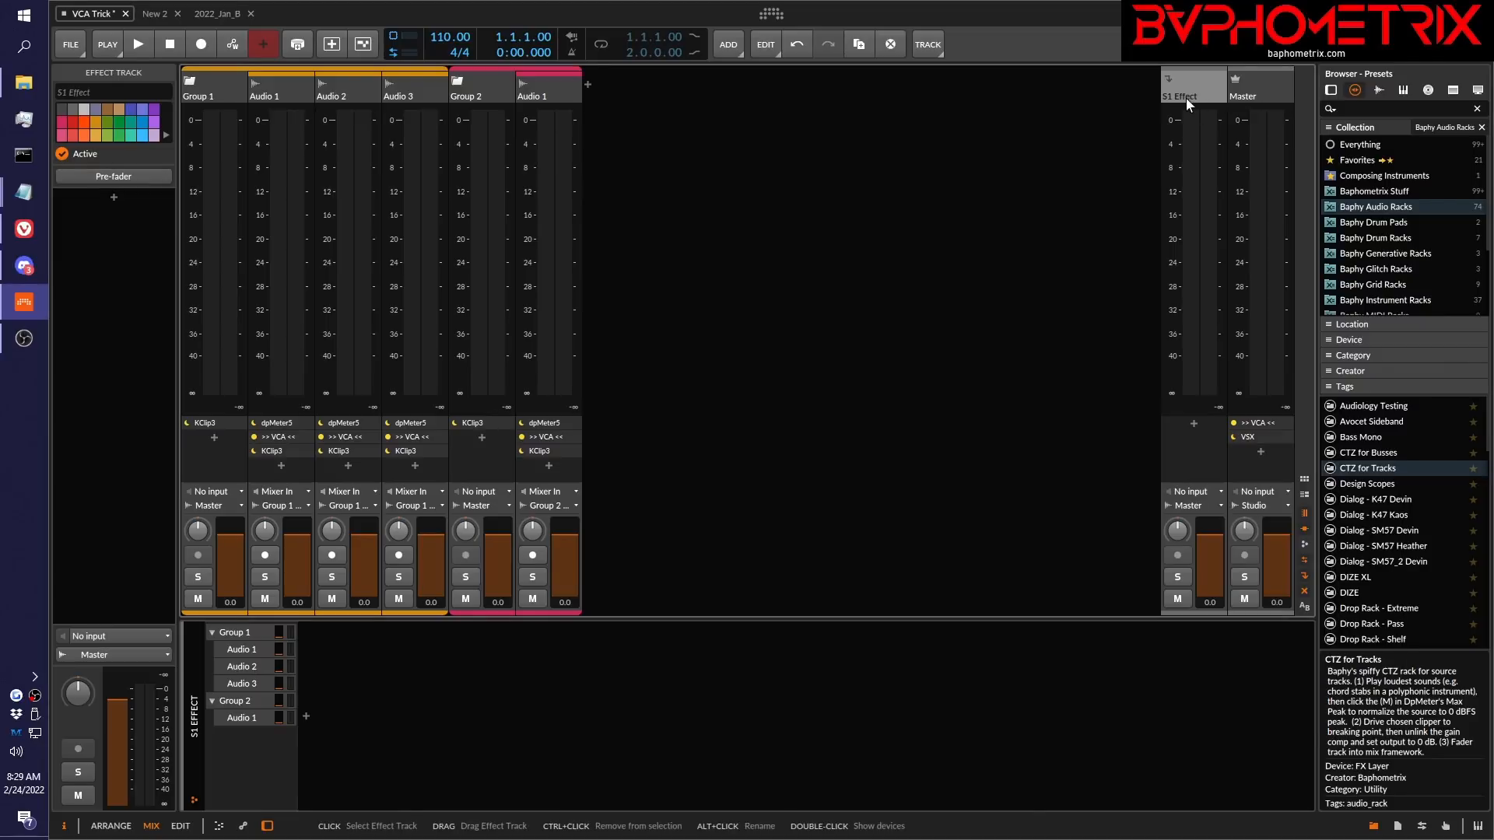
key("space")
double_click(1200, 95)
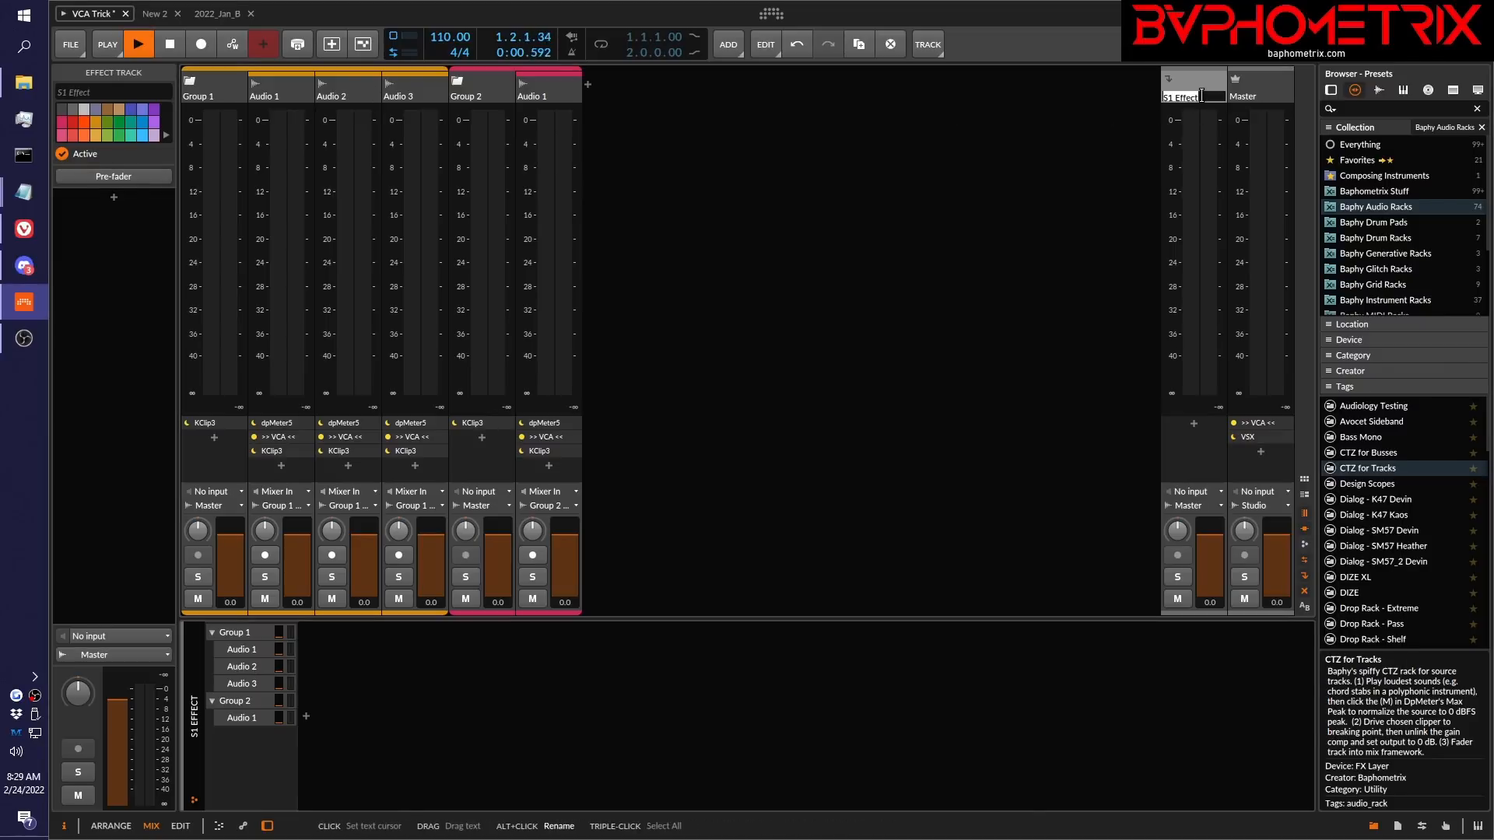
type("Lis")
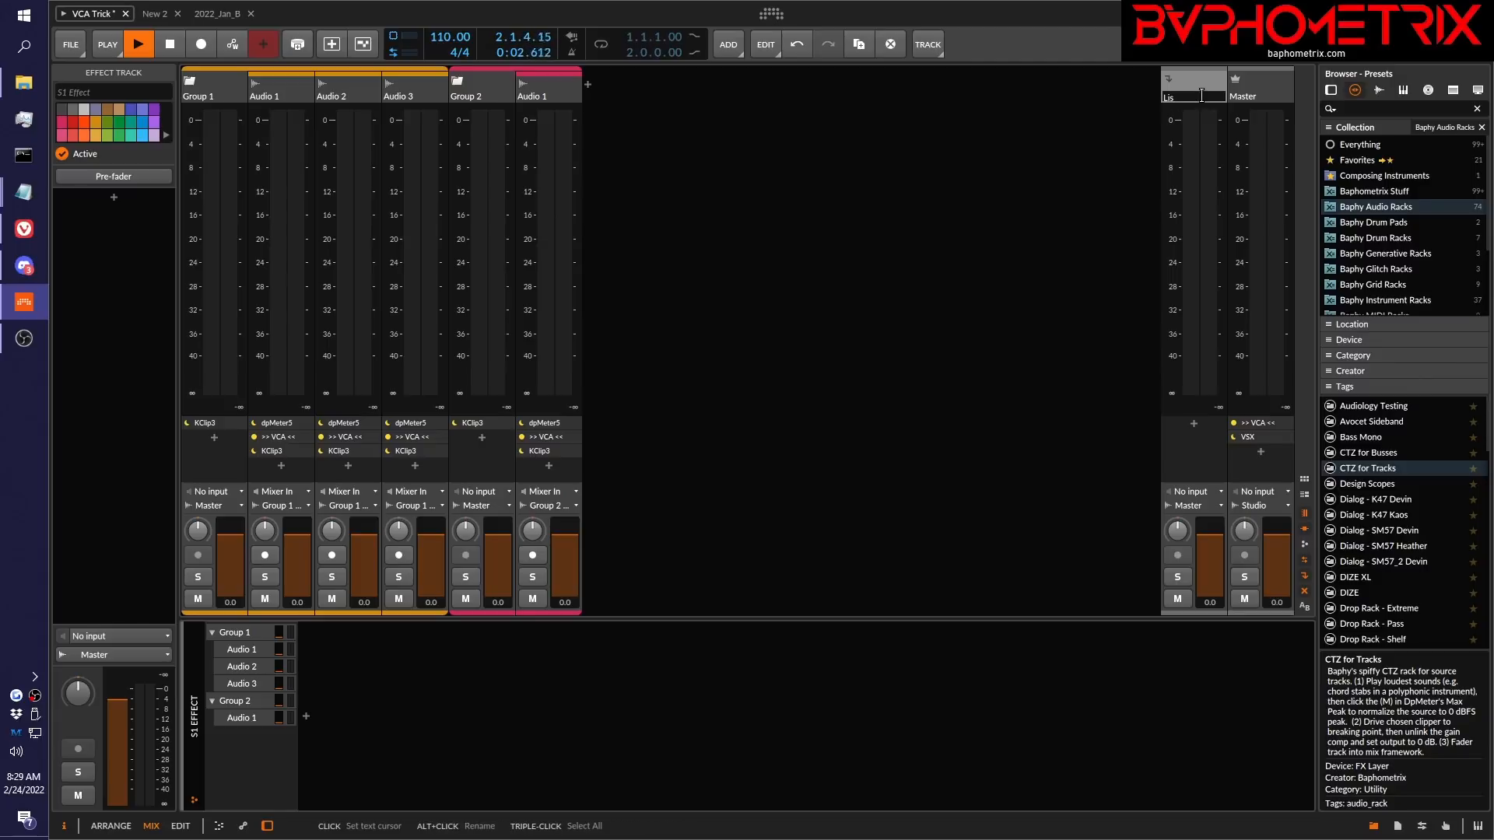
type("ten Bus")
key("Return")
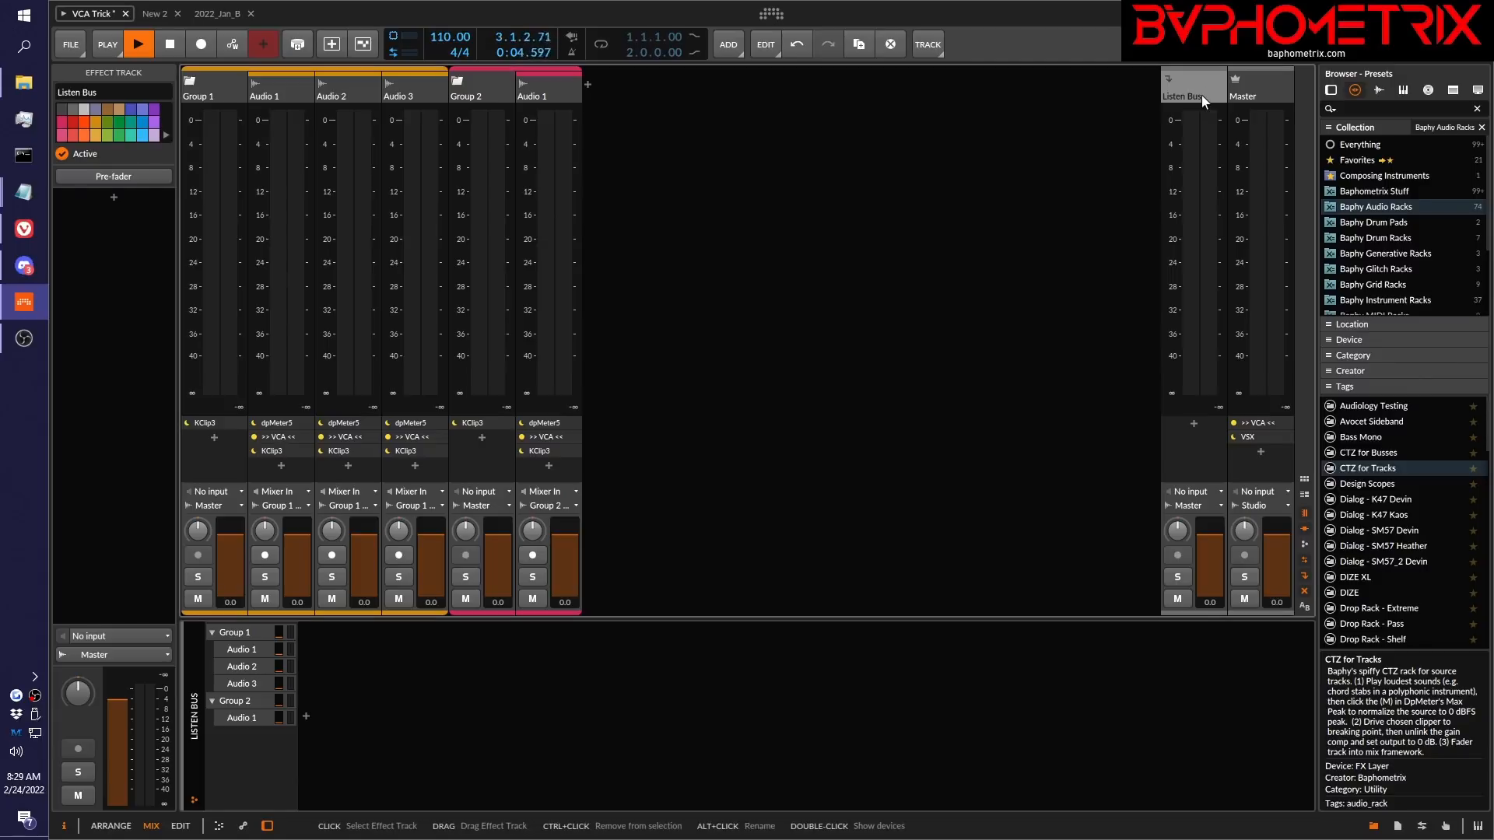
Route the Listen Bus output to Studio and the Master output to Listen Bus.
left_click(1267, 506)
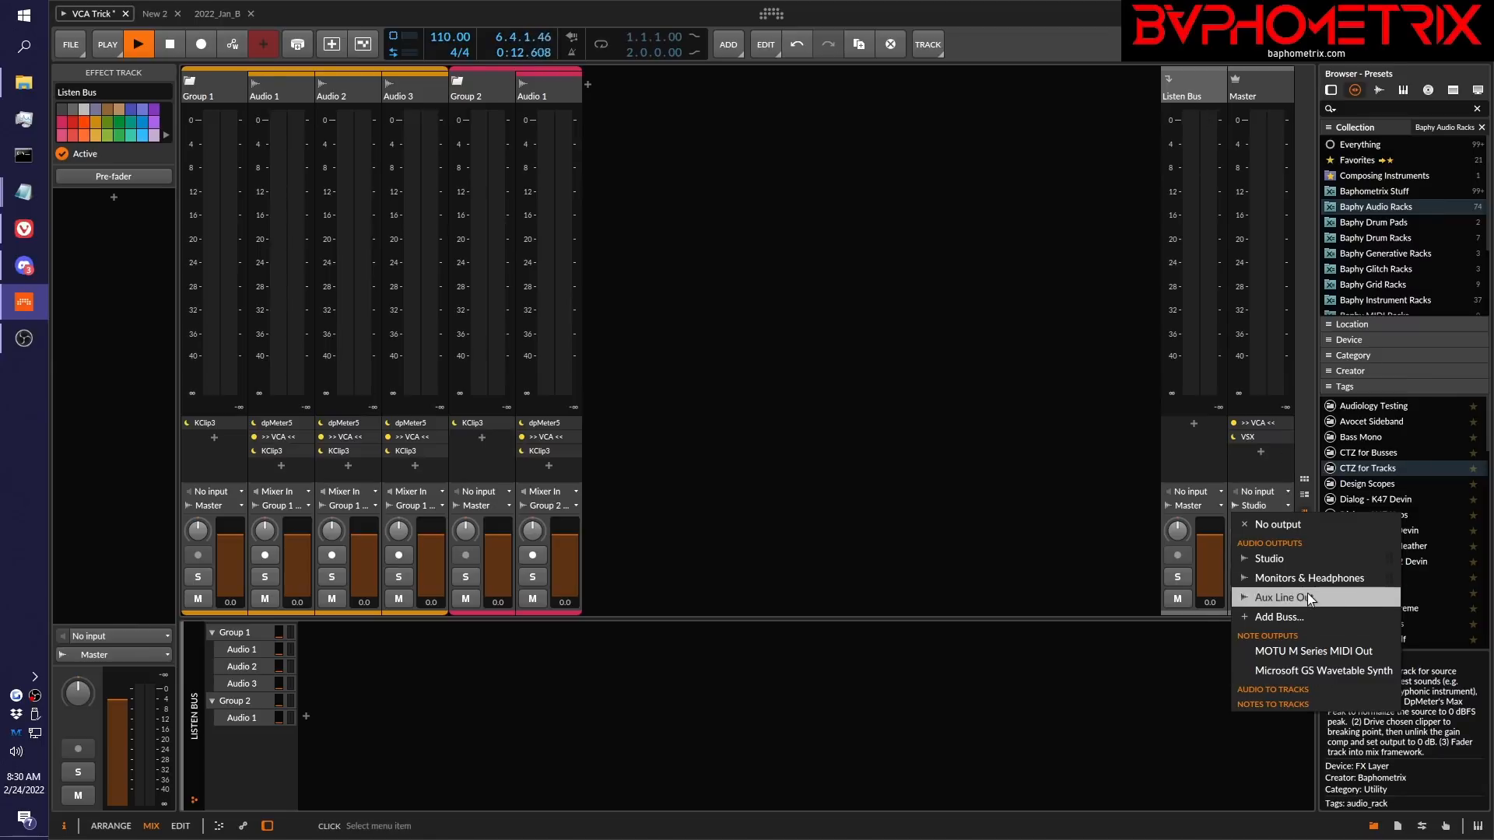
left_click(1094, 407)
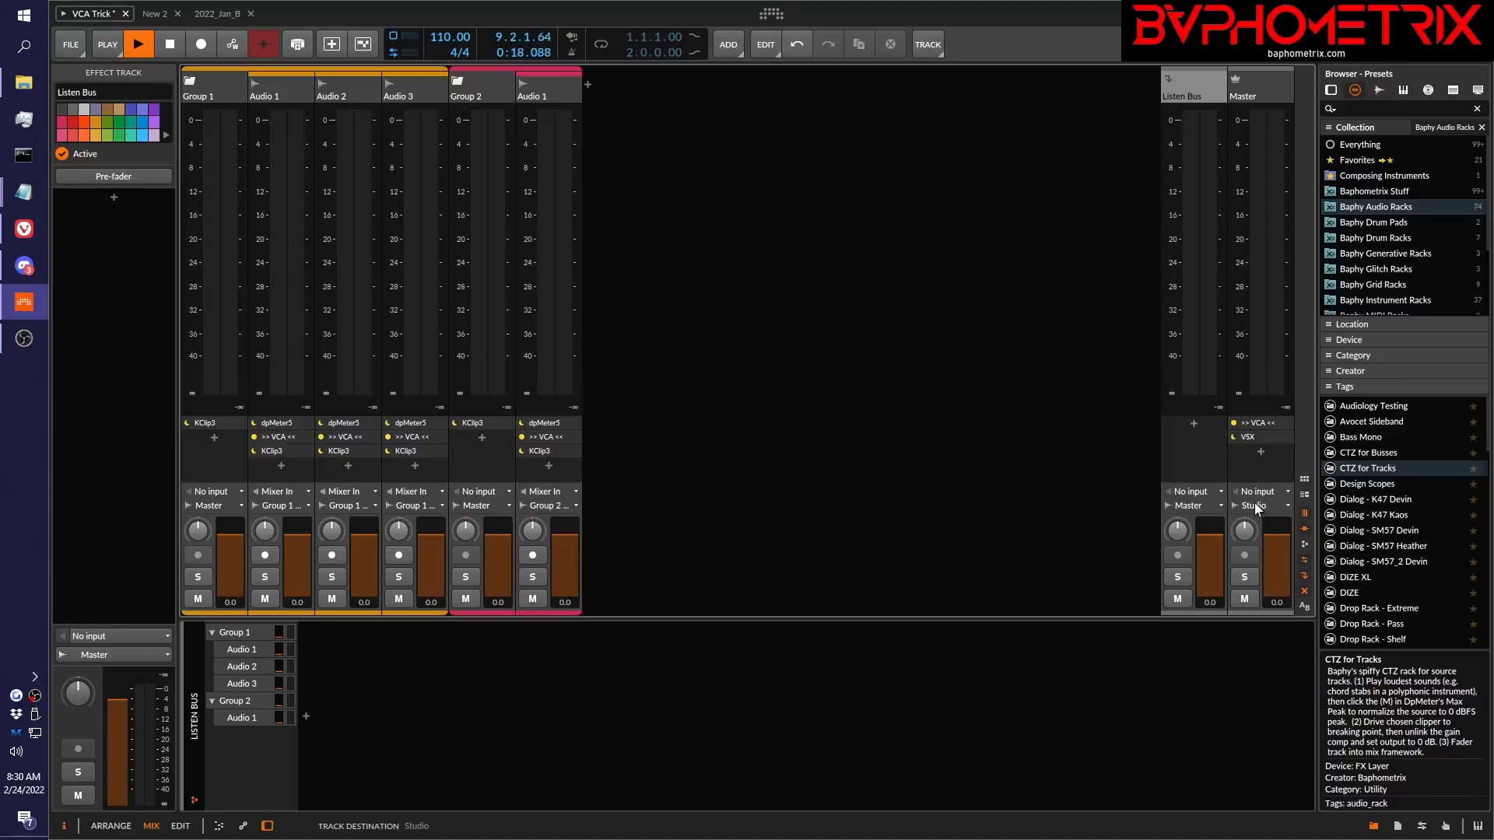
left_click(1211, 507)
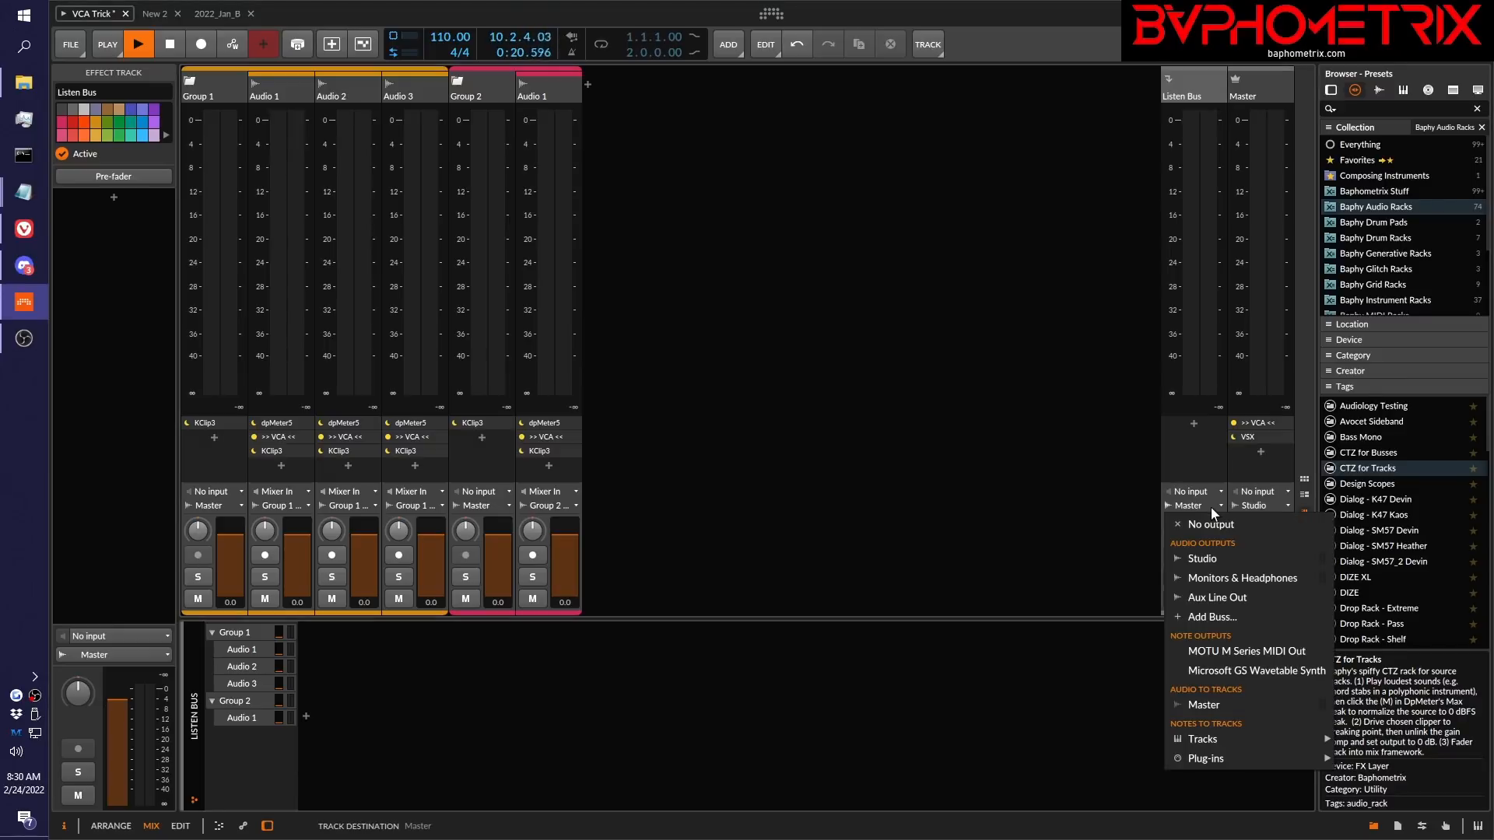
left_click(1200, 561)
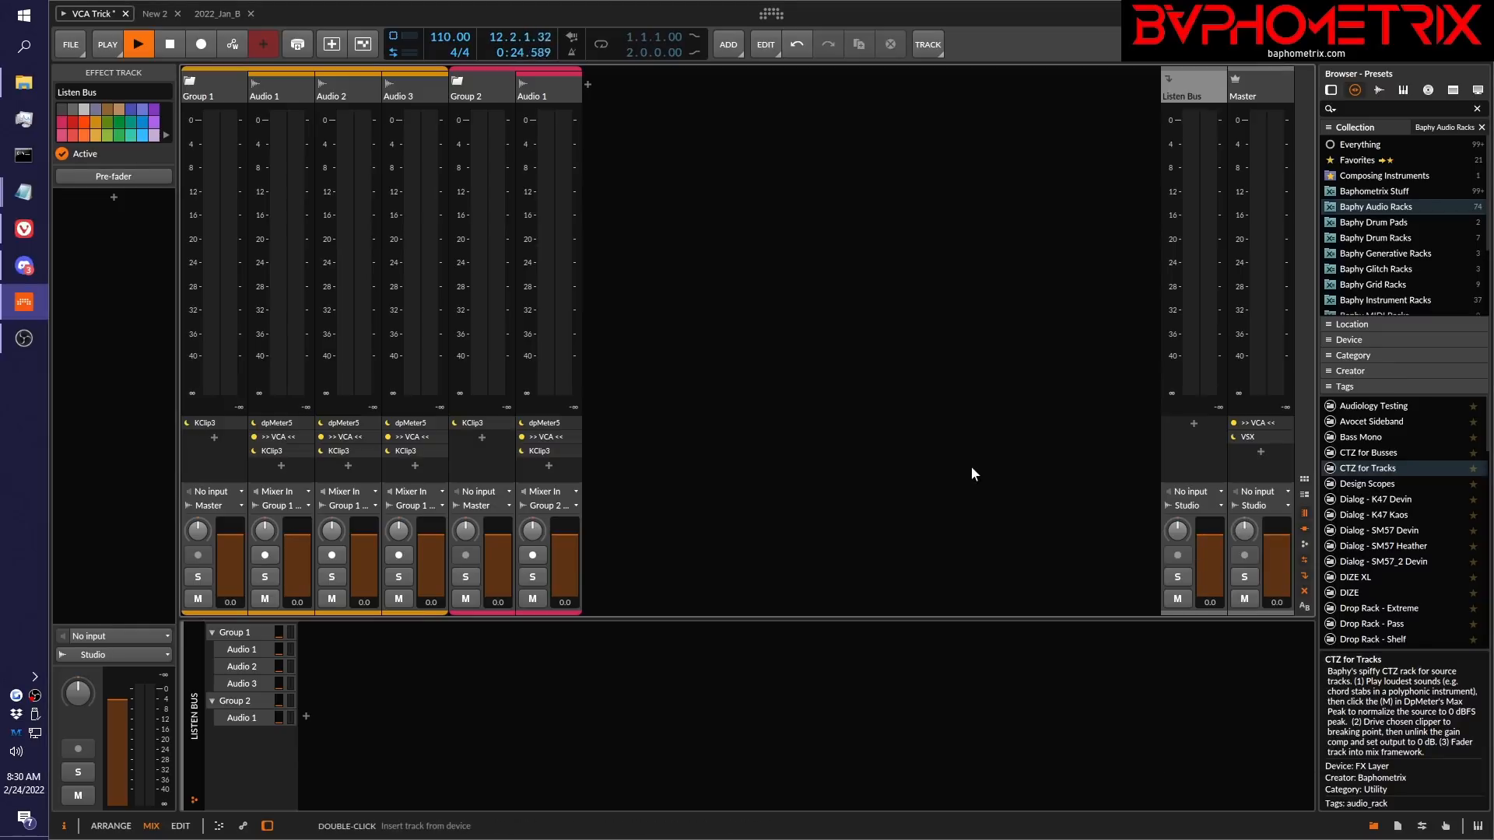
left_click(1275, 507)
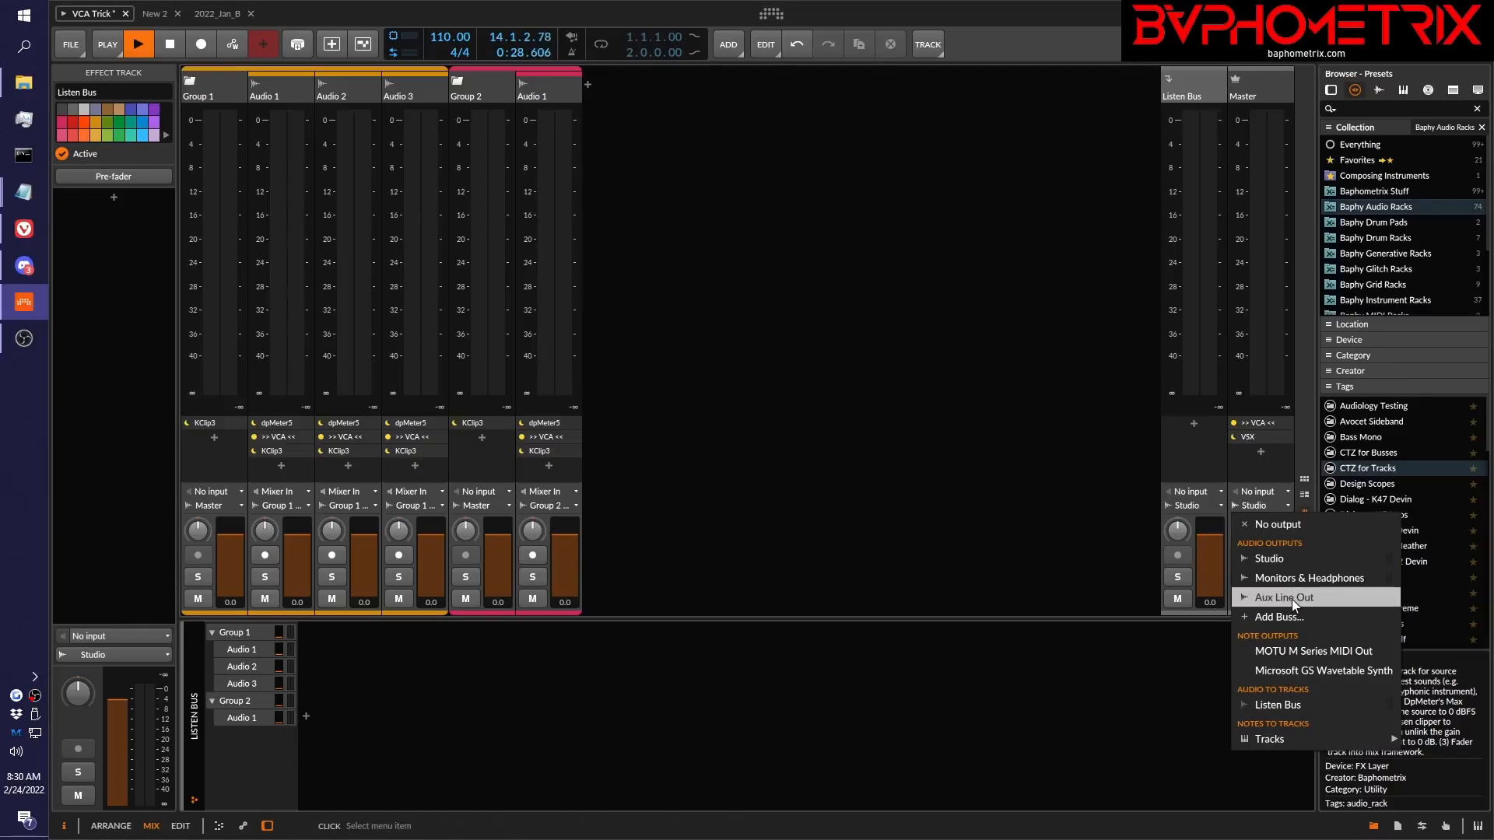
left_click(1329, 705)
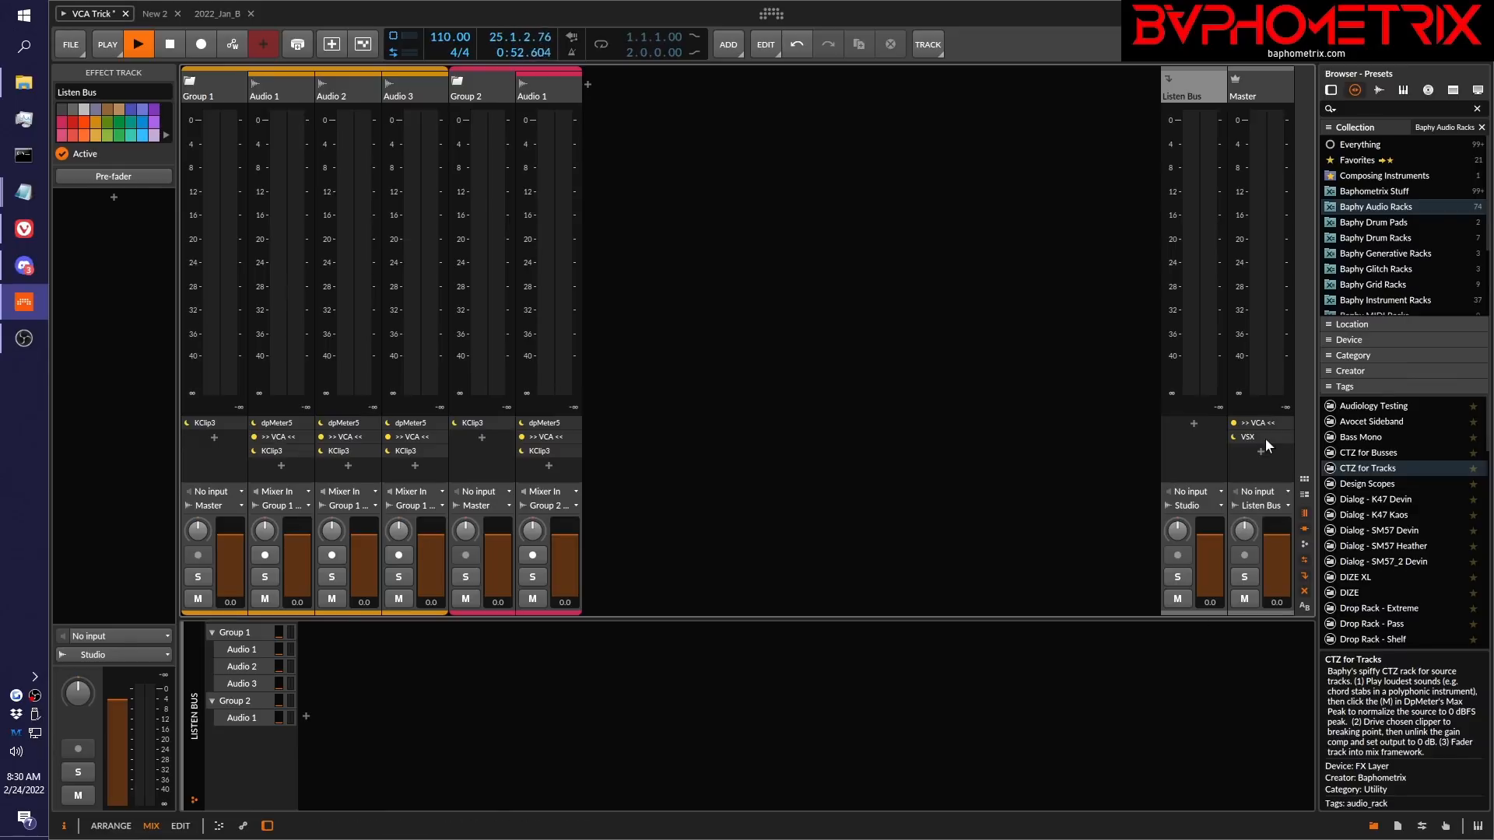
Move the VSX plug-in from the Master to the Listen Bus and open its window.
left_click_drag(1263, 434, 1203, 433)
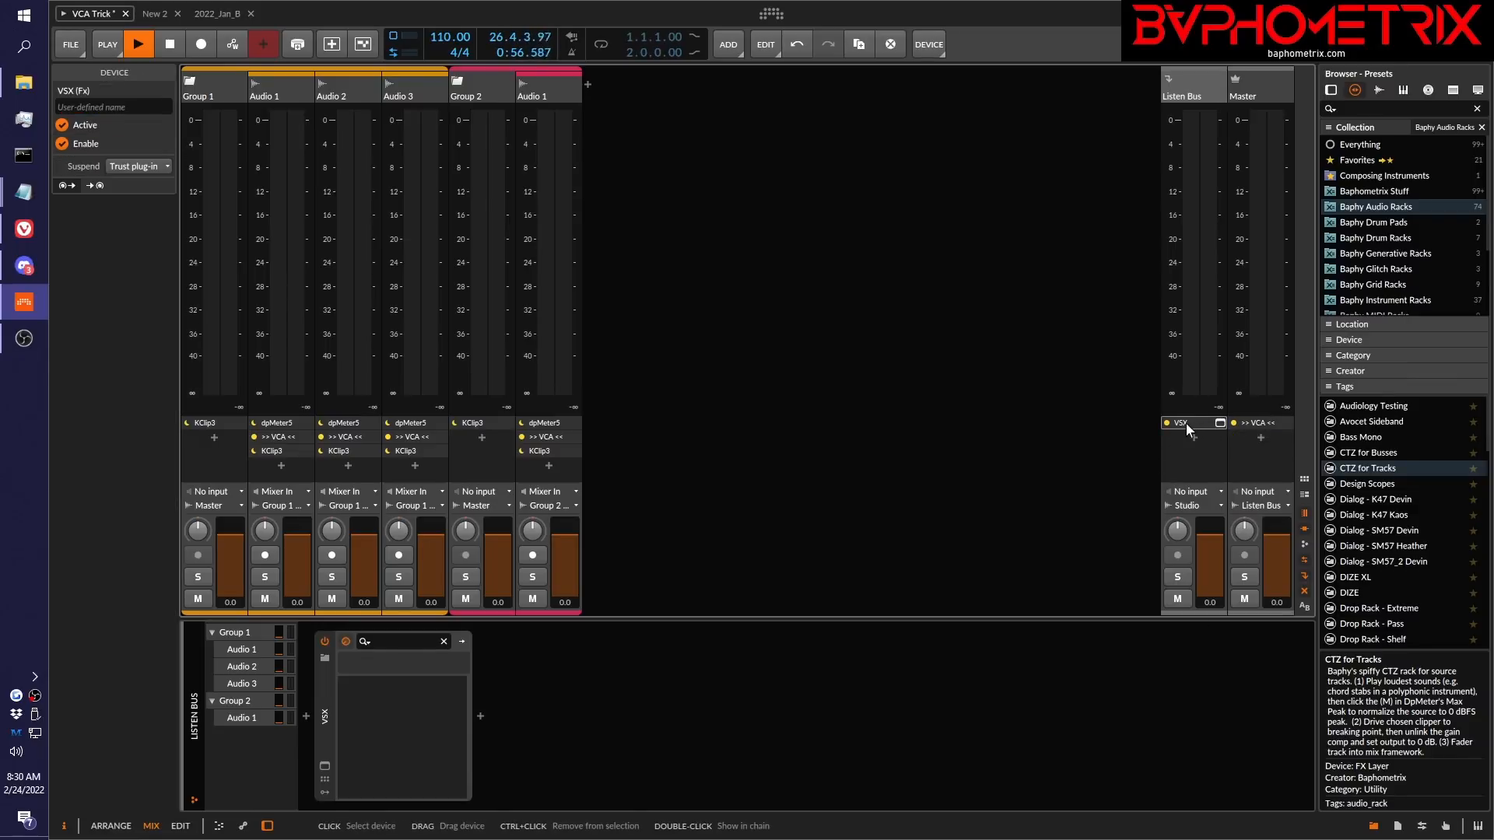
left_click(1221, 423)
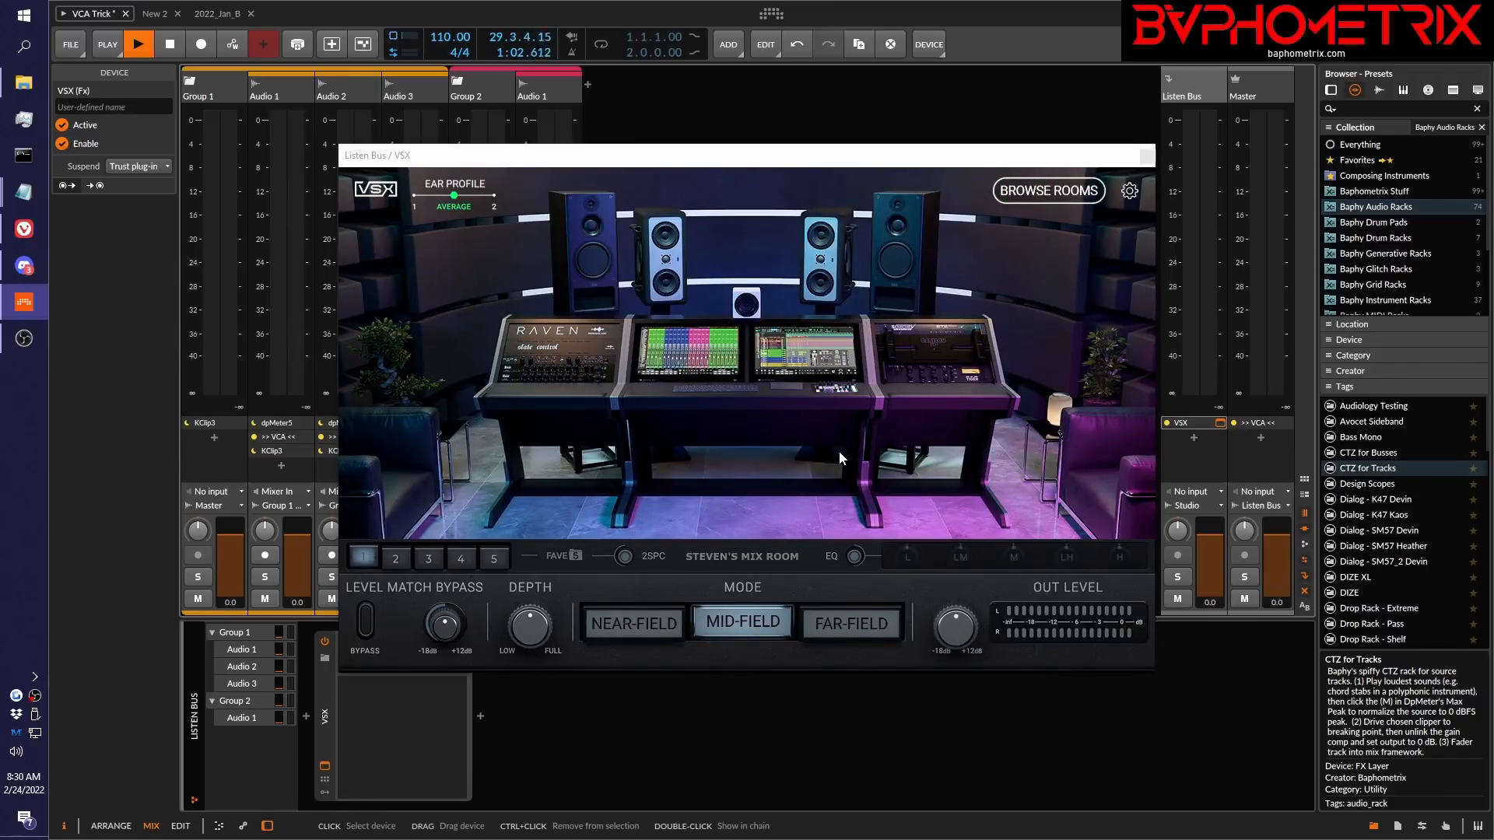
Close the VSX window, bypass VSX on the Listen Bus and enable it again.
left_click(1147, 156)
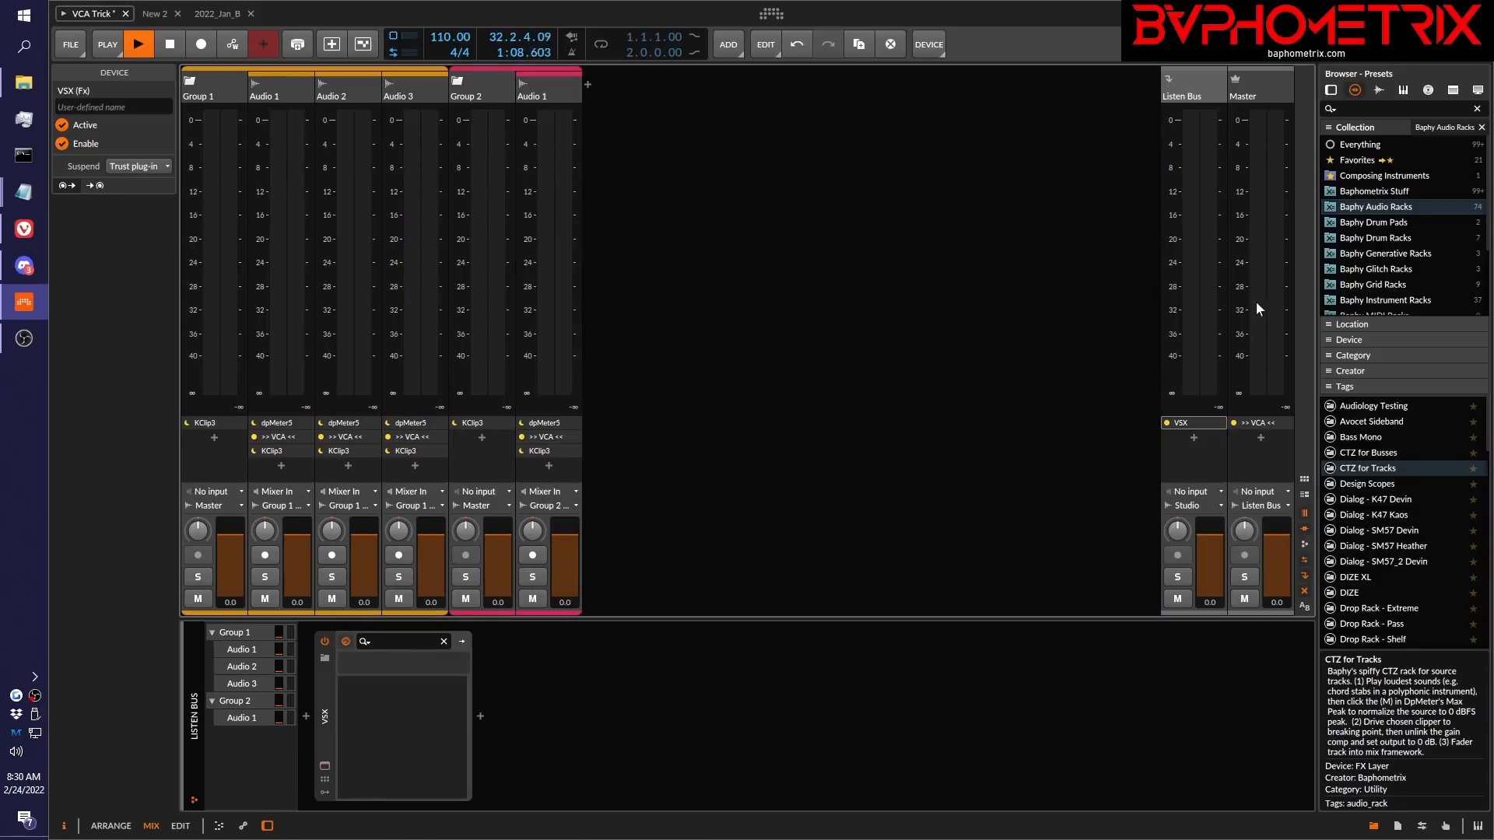
left_click(1165, 422)
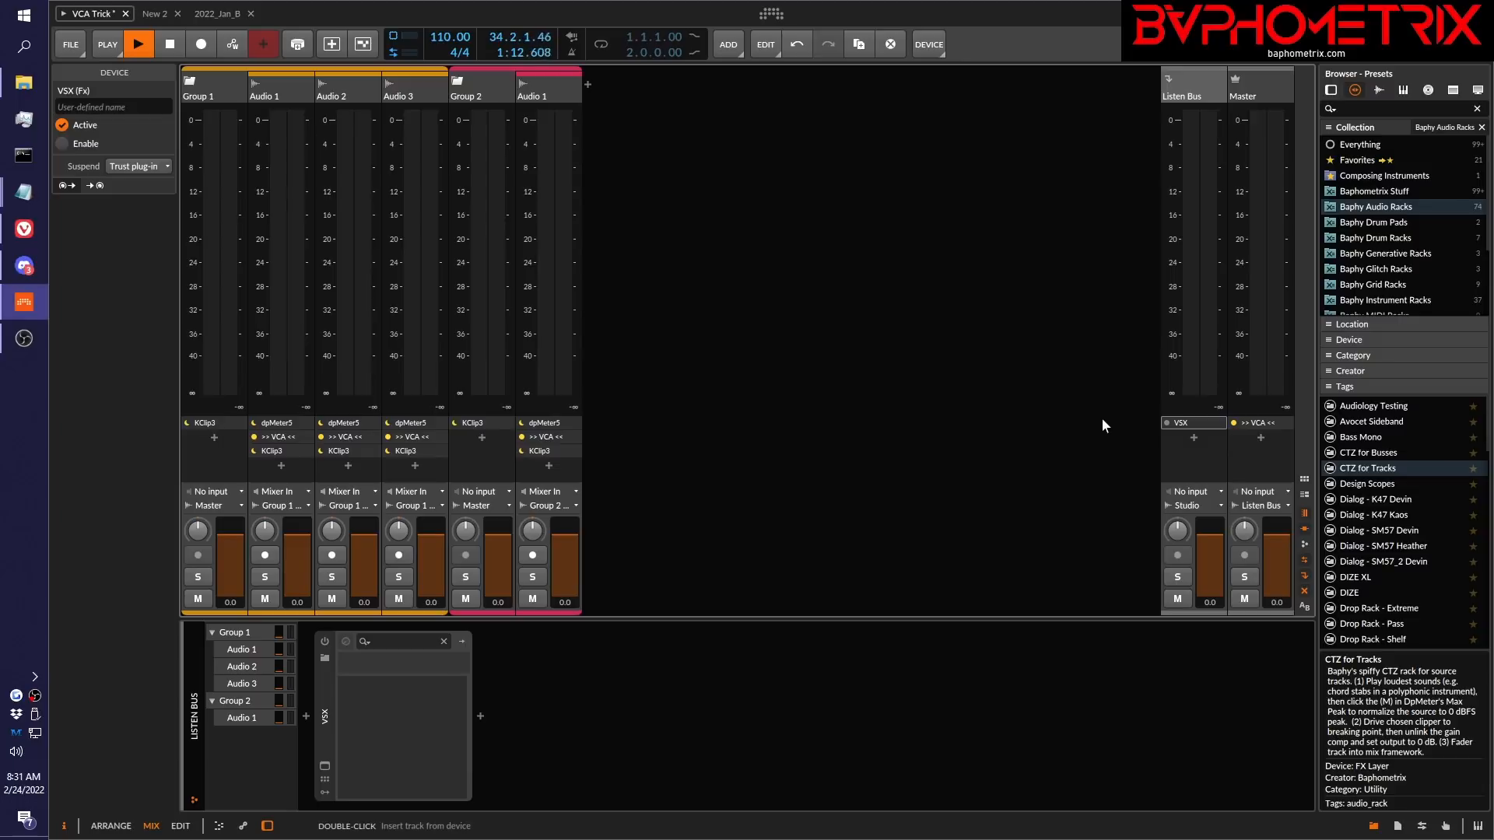
left_click(1165, 423)
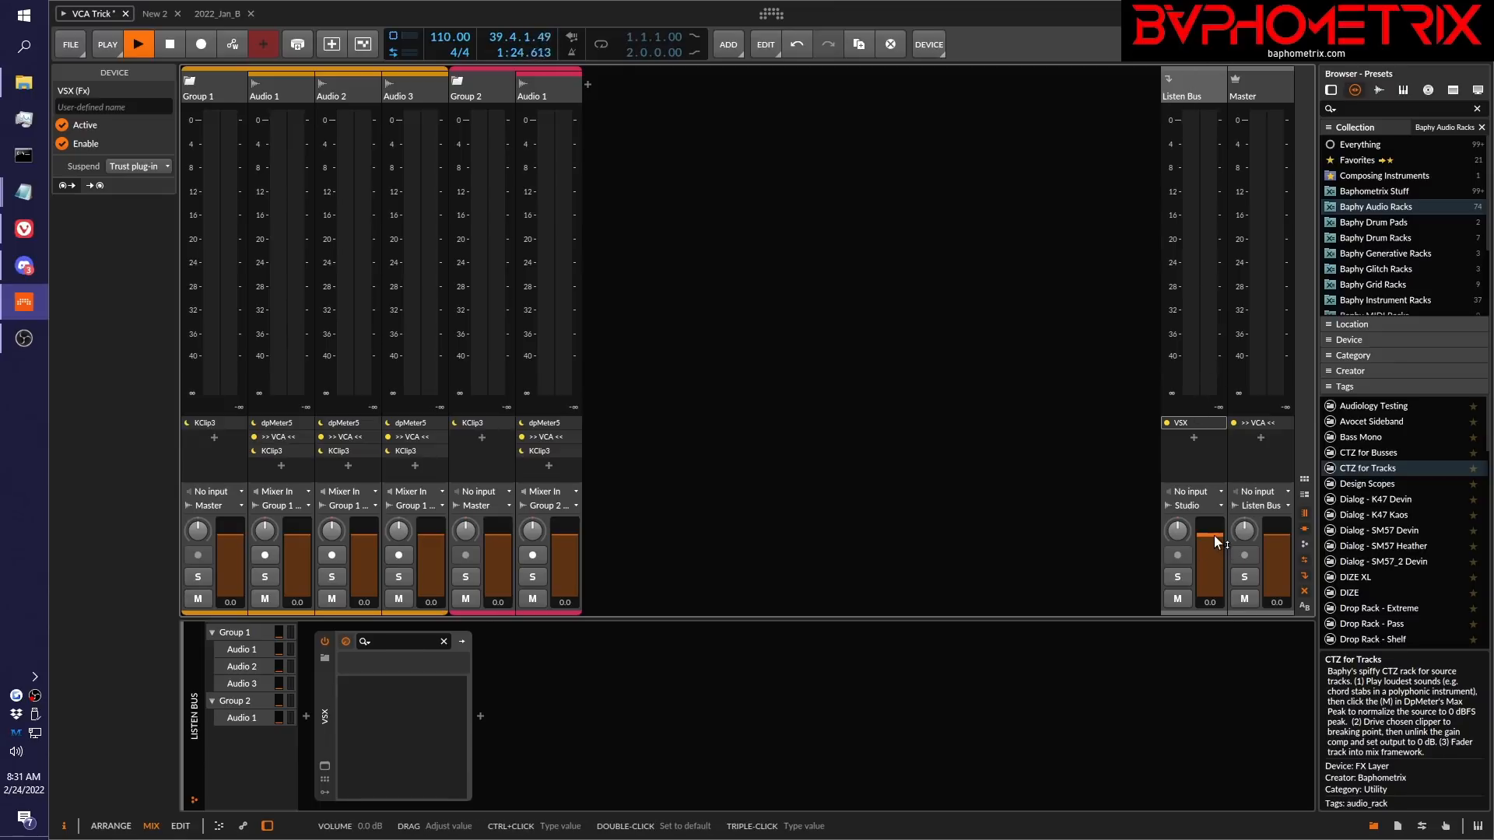
Lower the Listen Bus volume to -8.9 dB and bring it back up to -1.7 dB.
left_click_drag(1214, 534, 1211, 553)
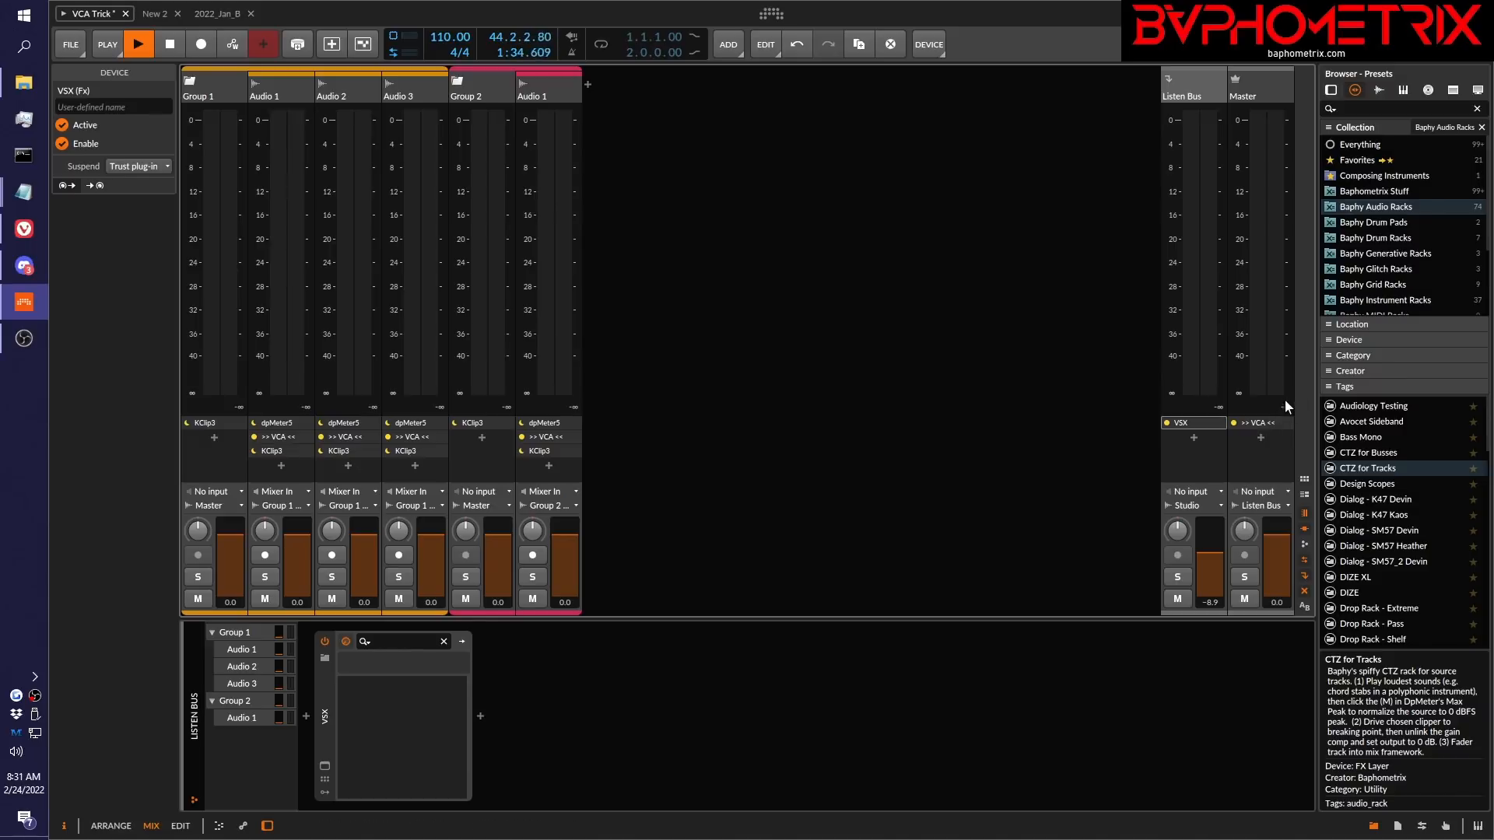
mouse_move(1207, 553)
left_mouse_down()
mouse_move(1207, 568)
mouse_move(1207, 538)
mouse_move(1219, 543)
left_mouse_up()
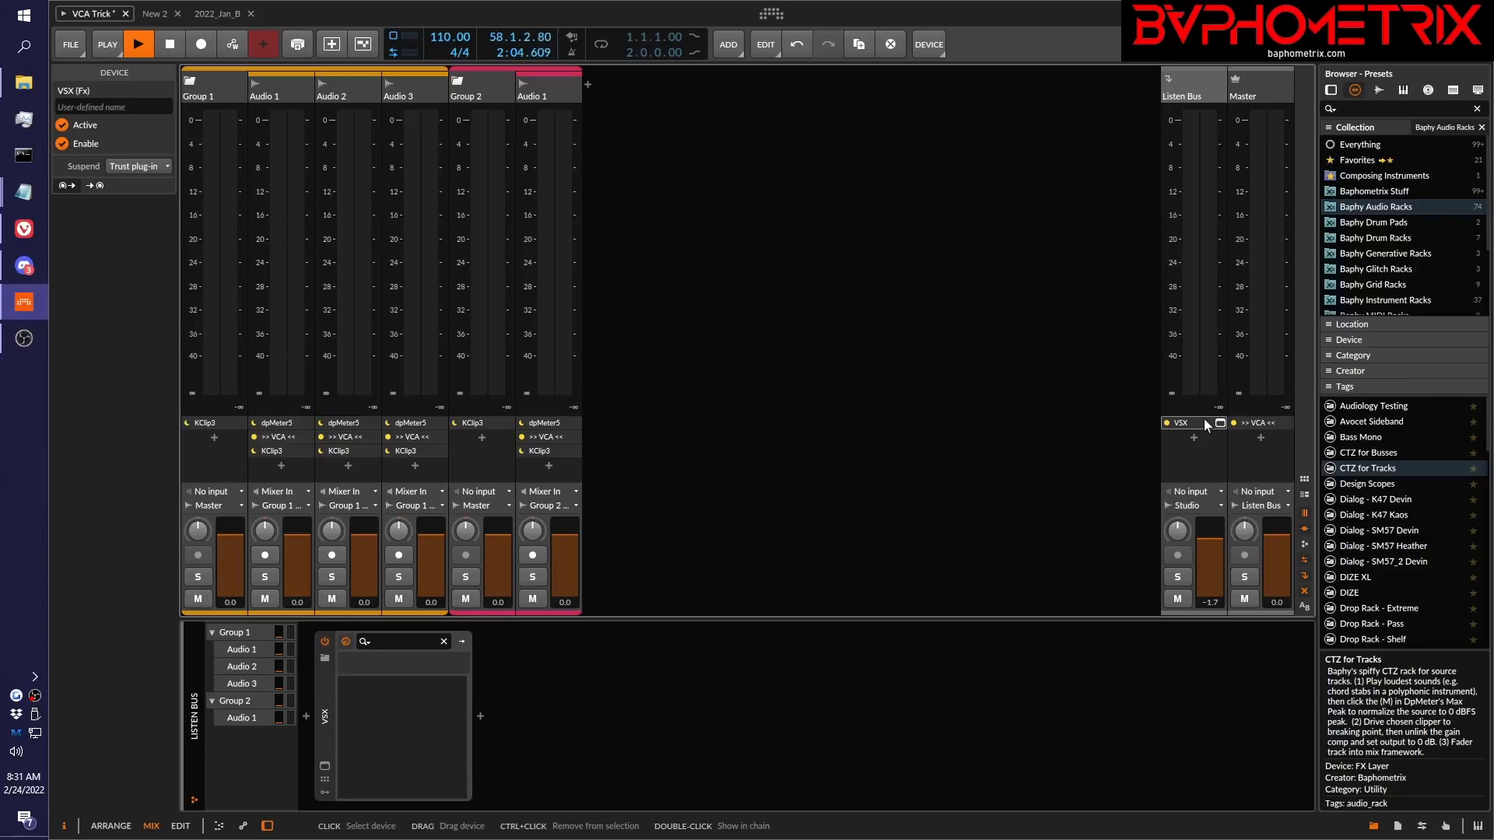
Delete VSX from the Listen Bus and move the >> VCA << gain plug-in from the Master to the Listen Bus.
key("Delete")
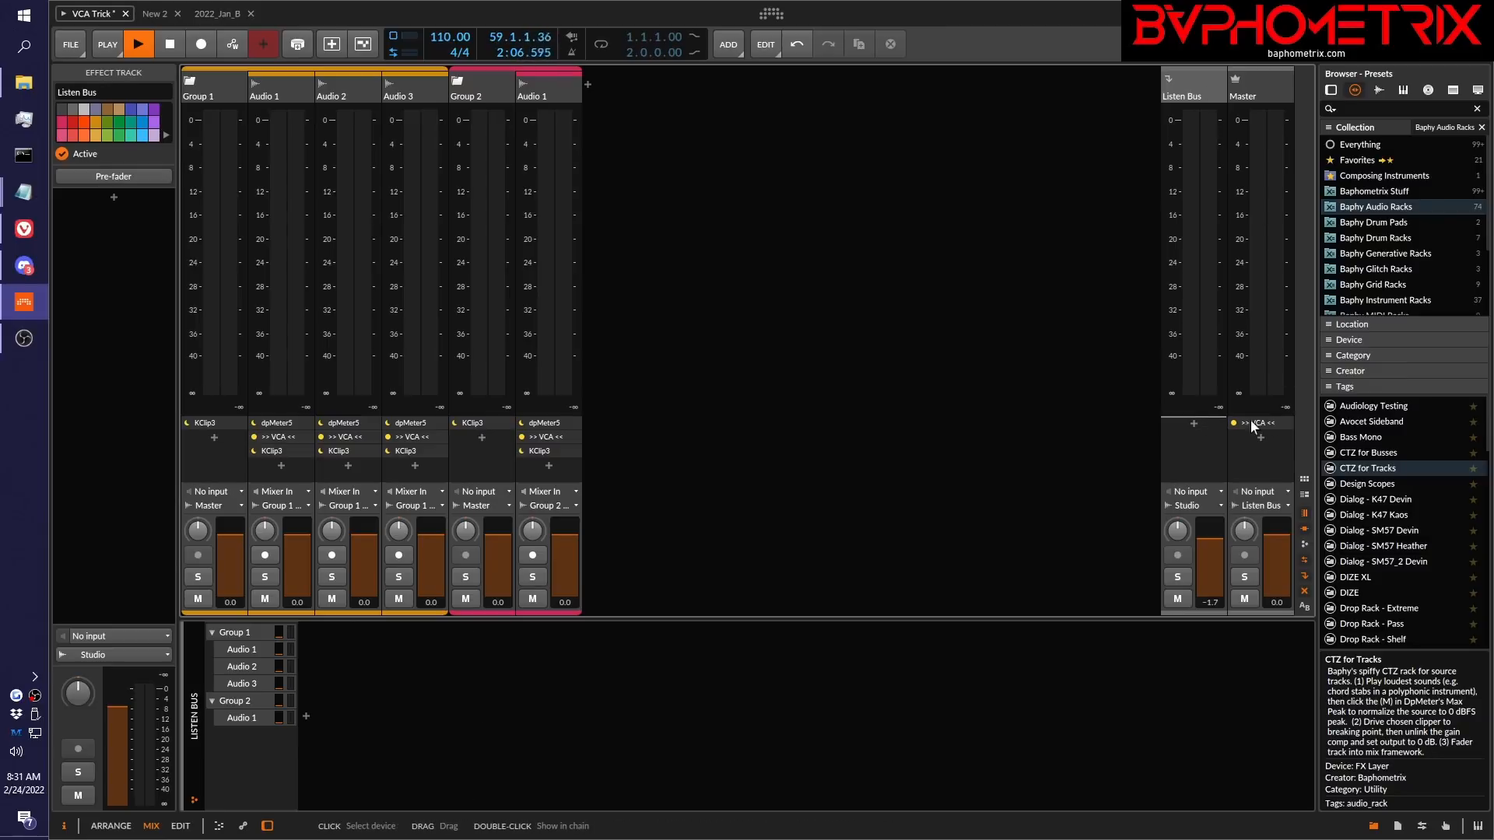
left_click_drag(1267, 420, 1194, 422)
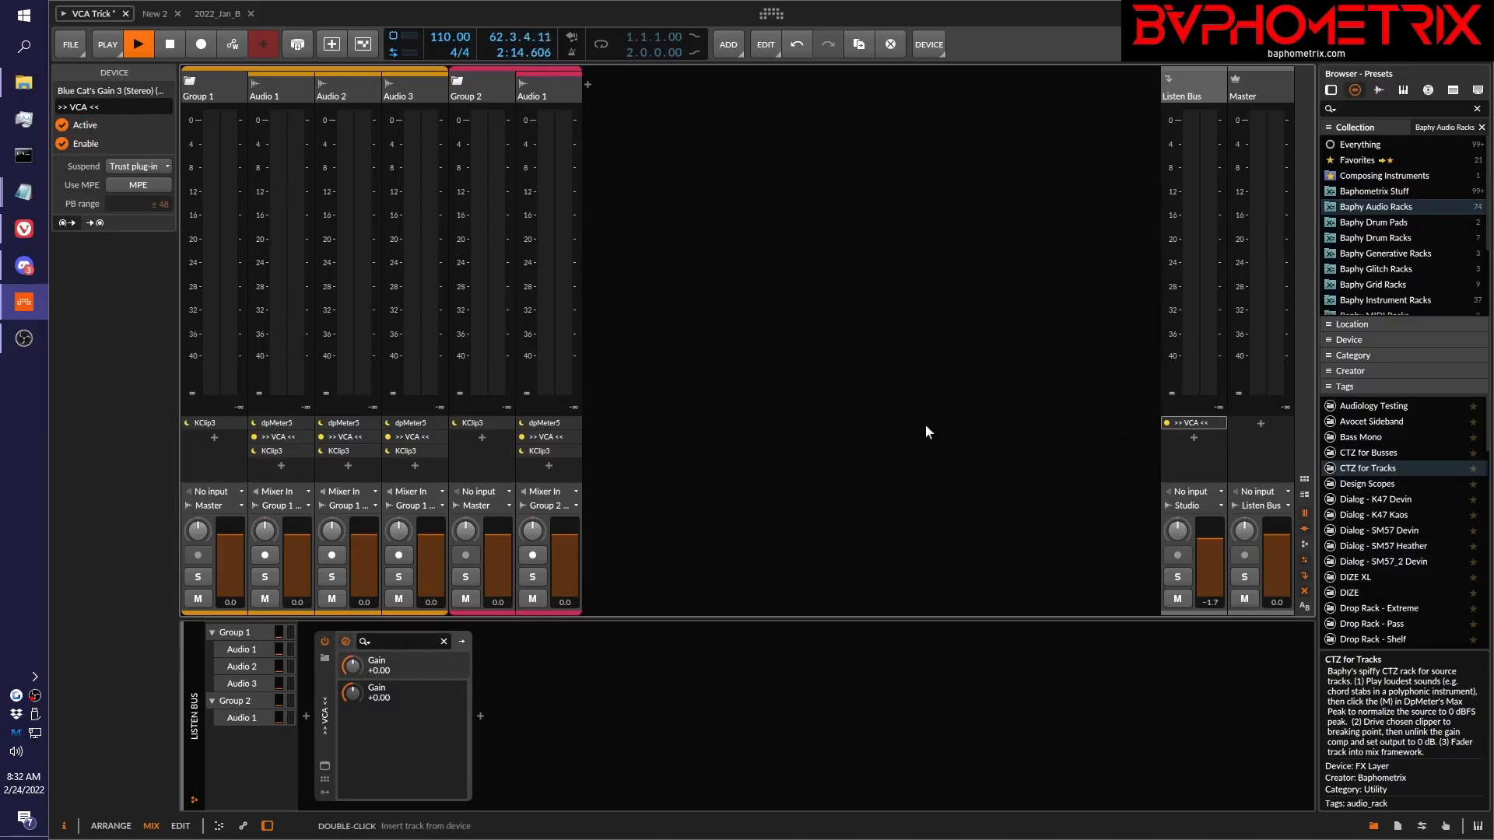
Test the reverse link against the Listen Bus with Group 2 Audio 1's VCA gain at -7 and +14 dB, resetting it to 0 dB.
left_click(576, 437)
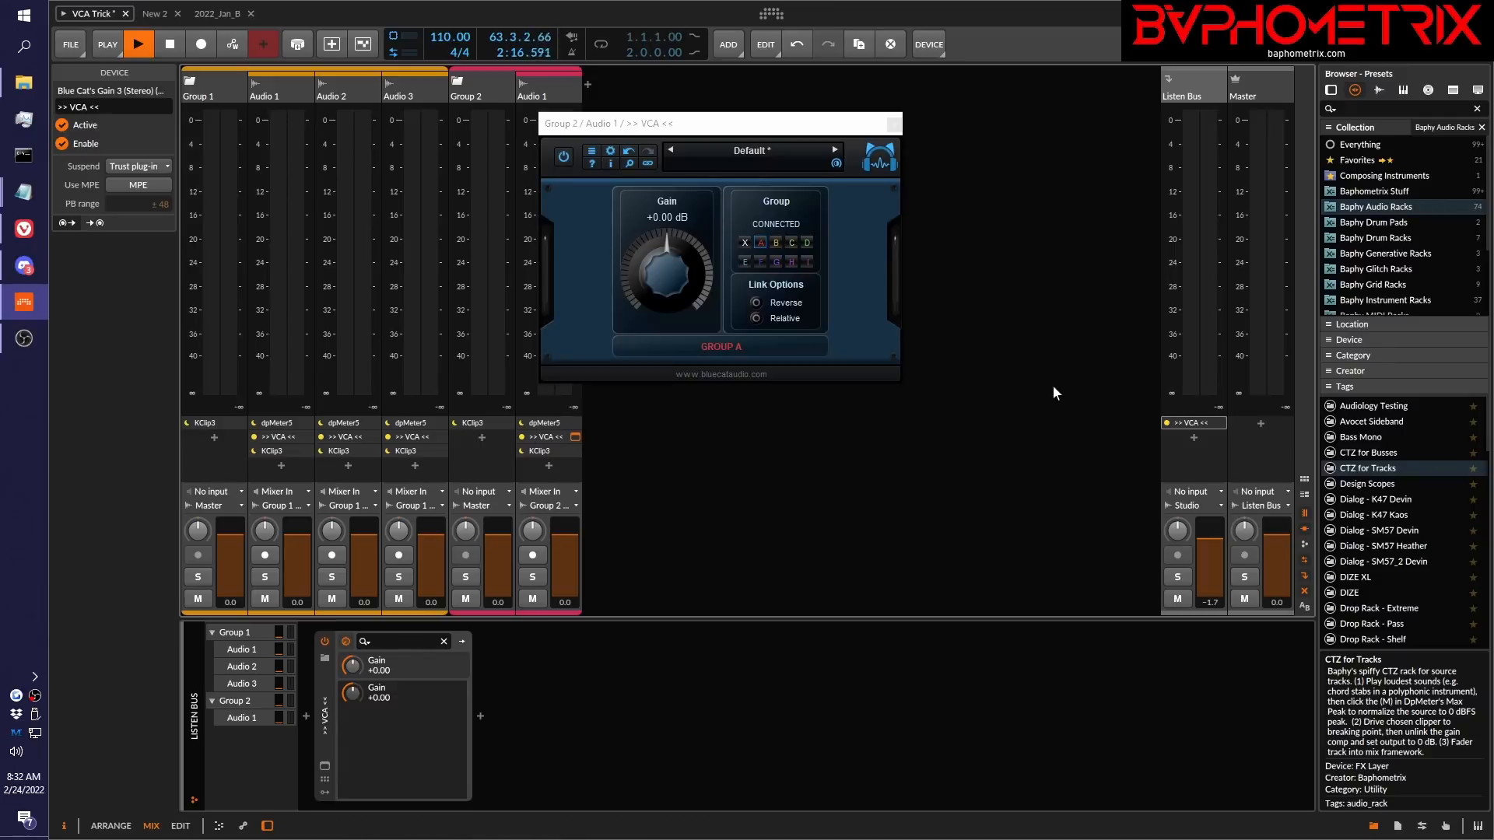
left_click(1219, 423)
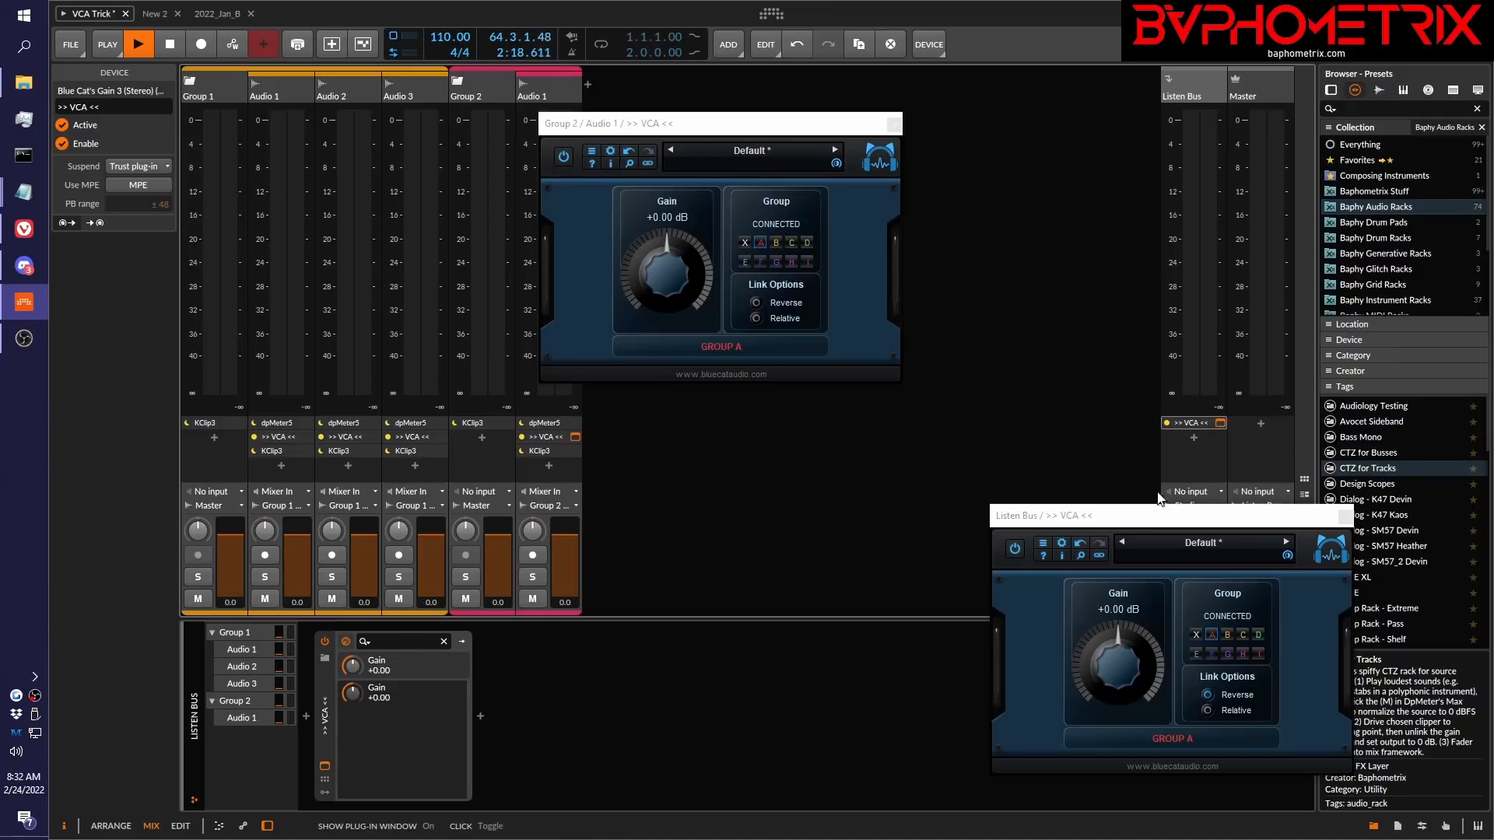
left_click_drag(665, 291, 656, 309)
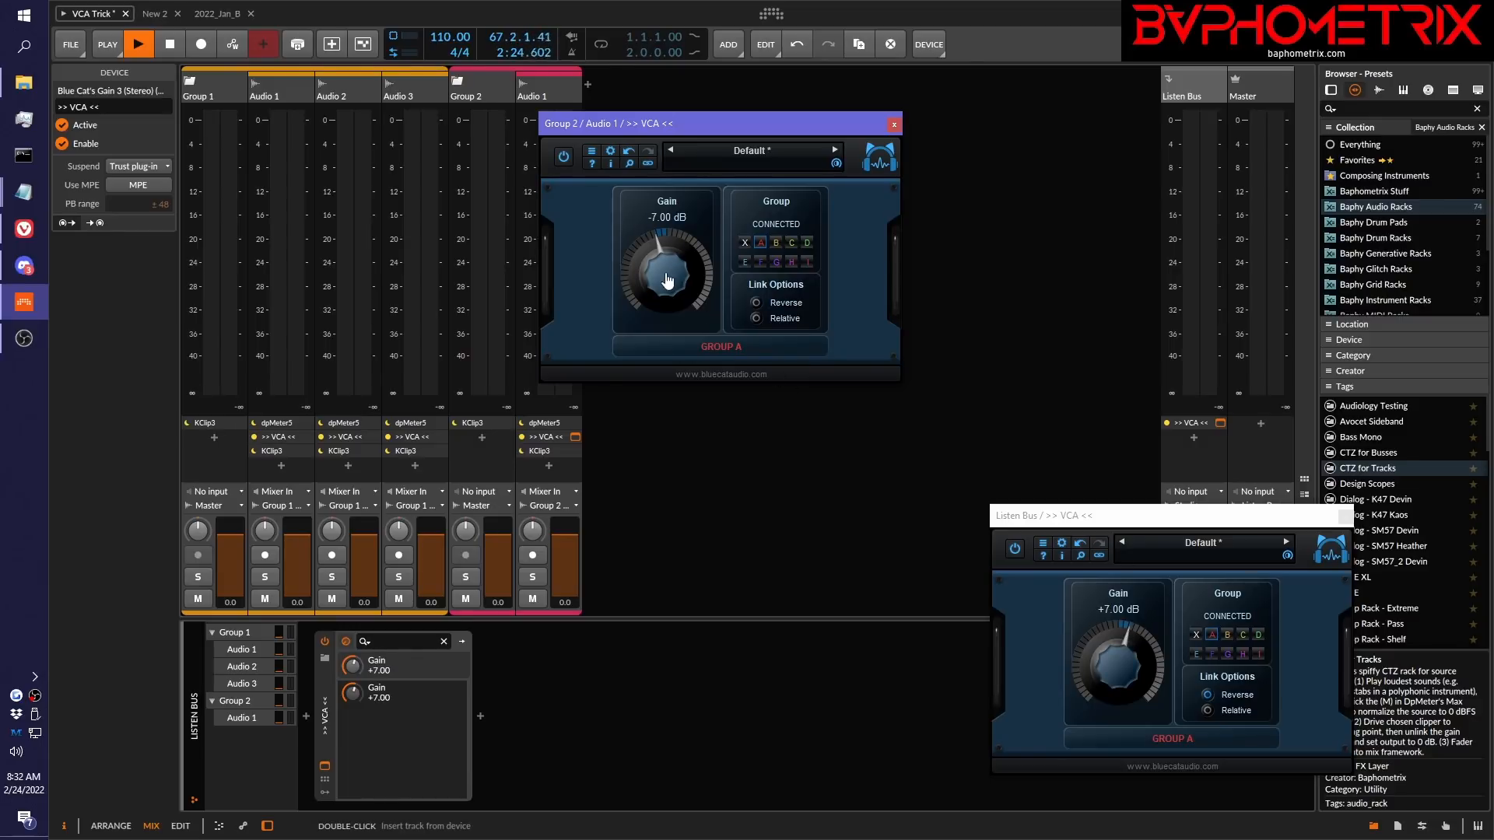
left_click_drag(668, 279, 679, 214)
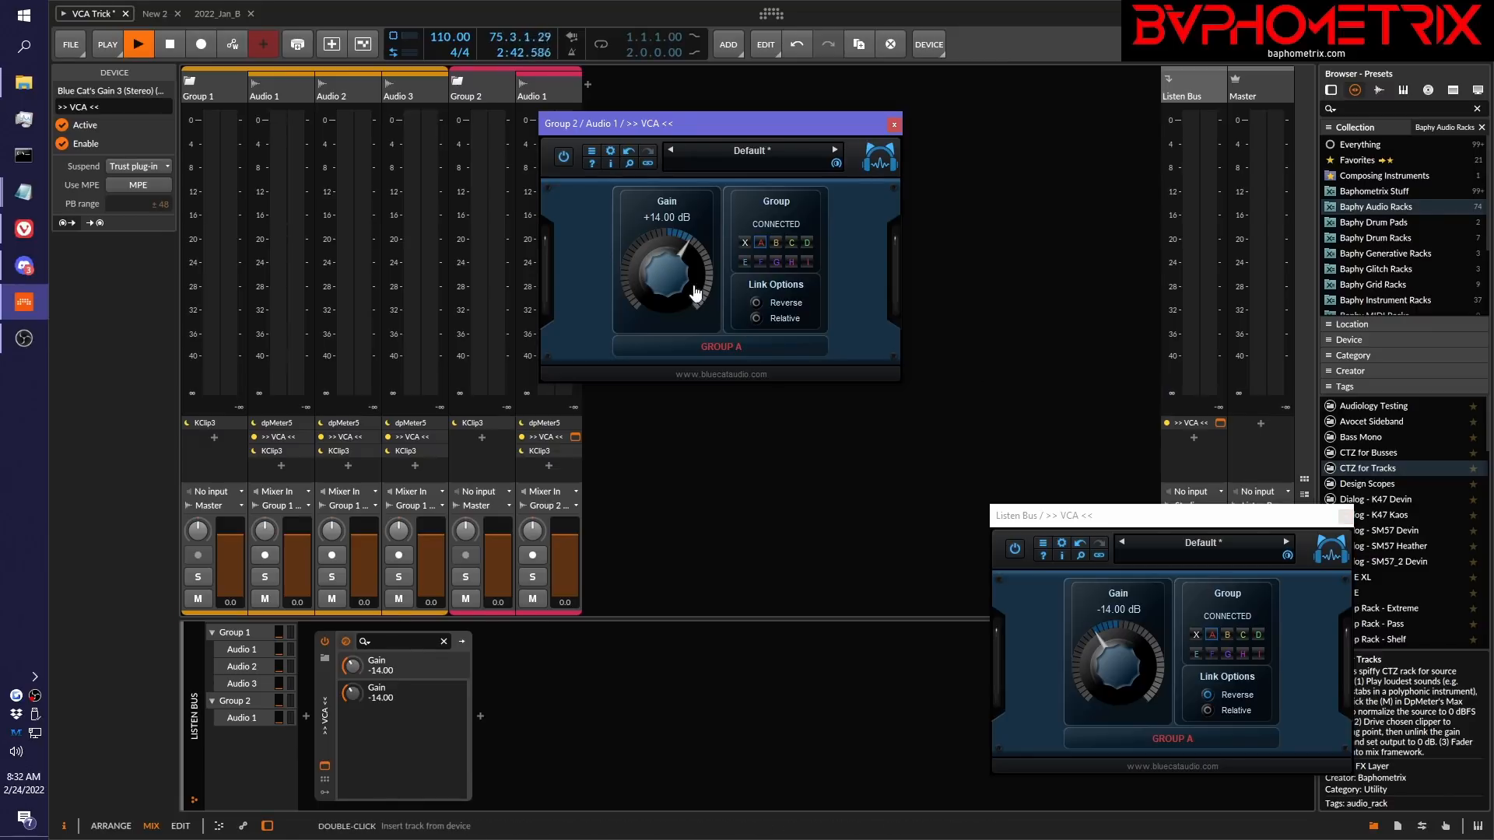
double_click(672, 272)
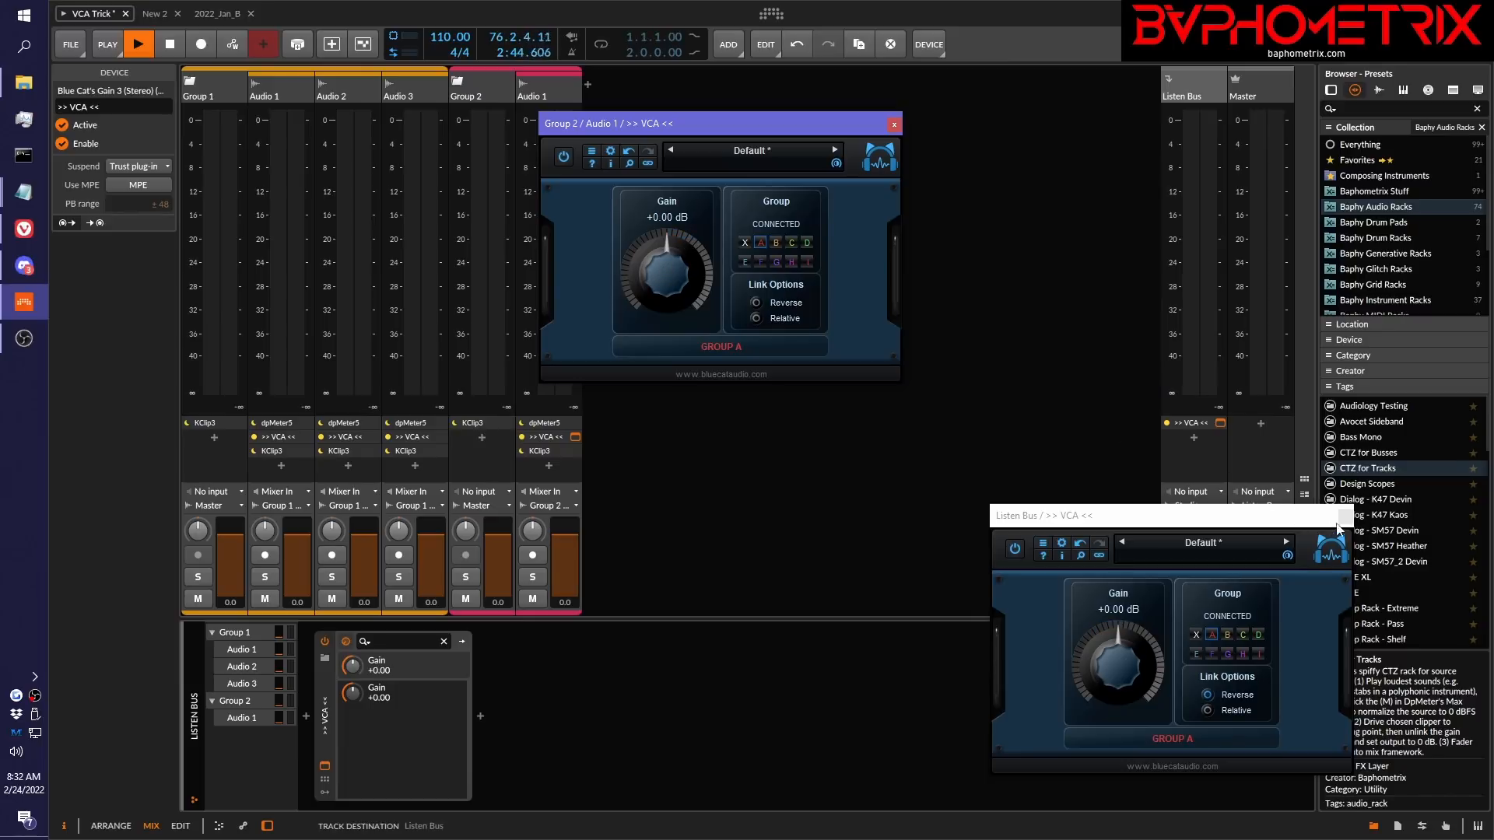
left_click(1345, 516)
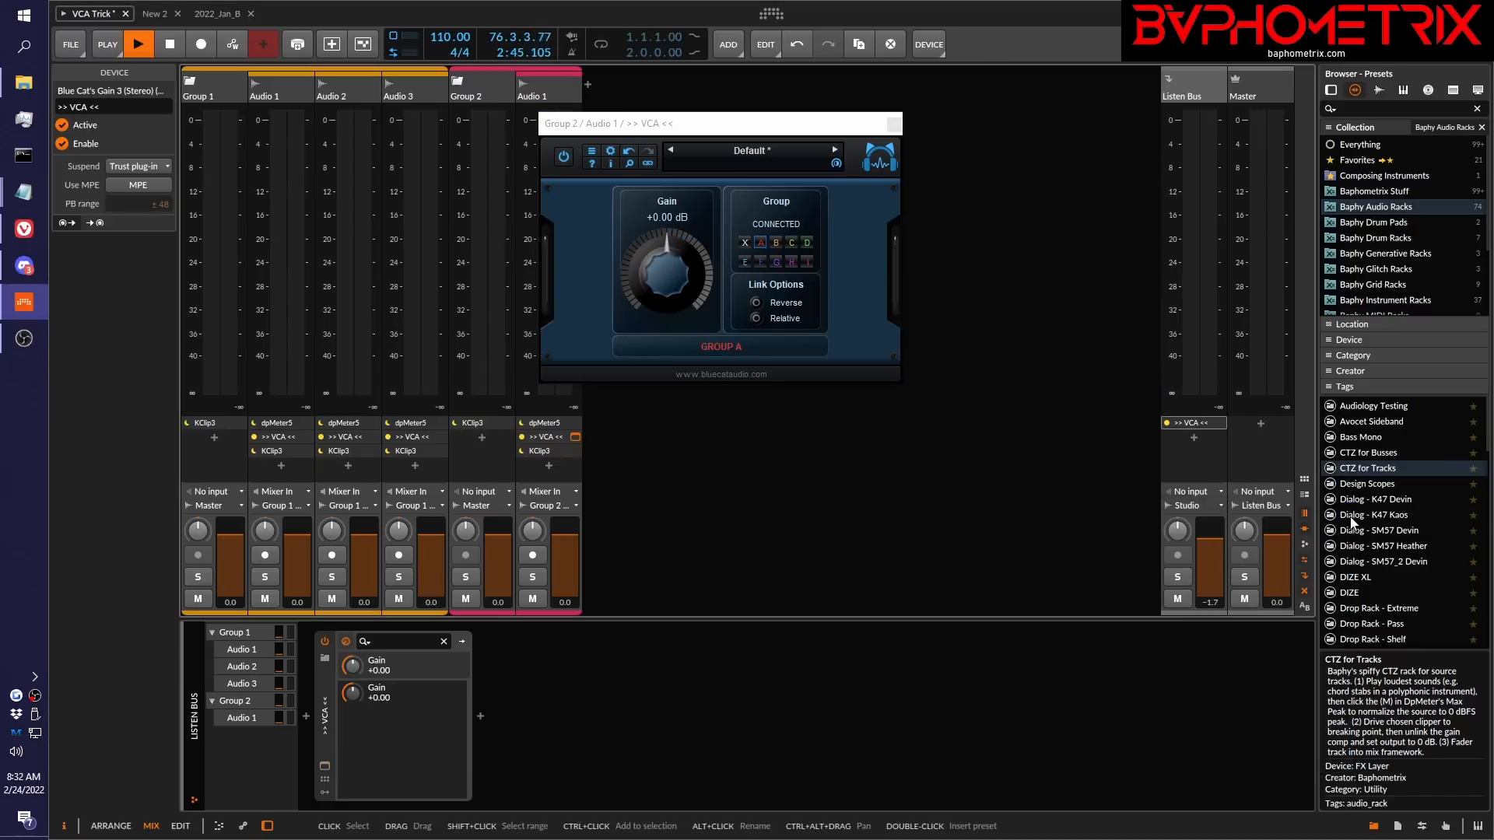
left_click(894, 123)
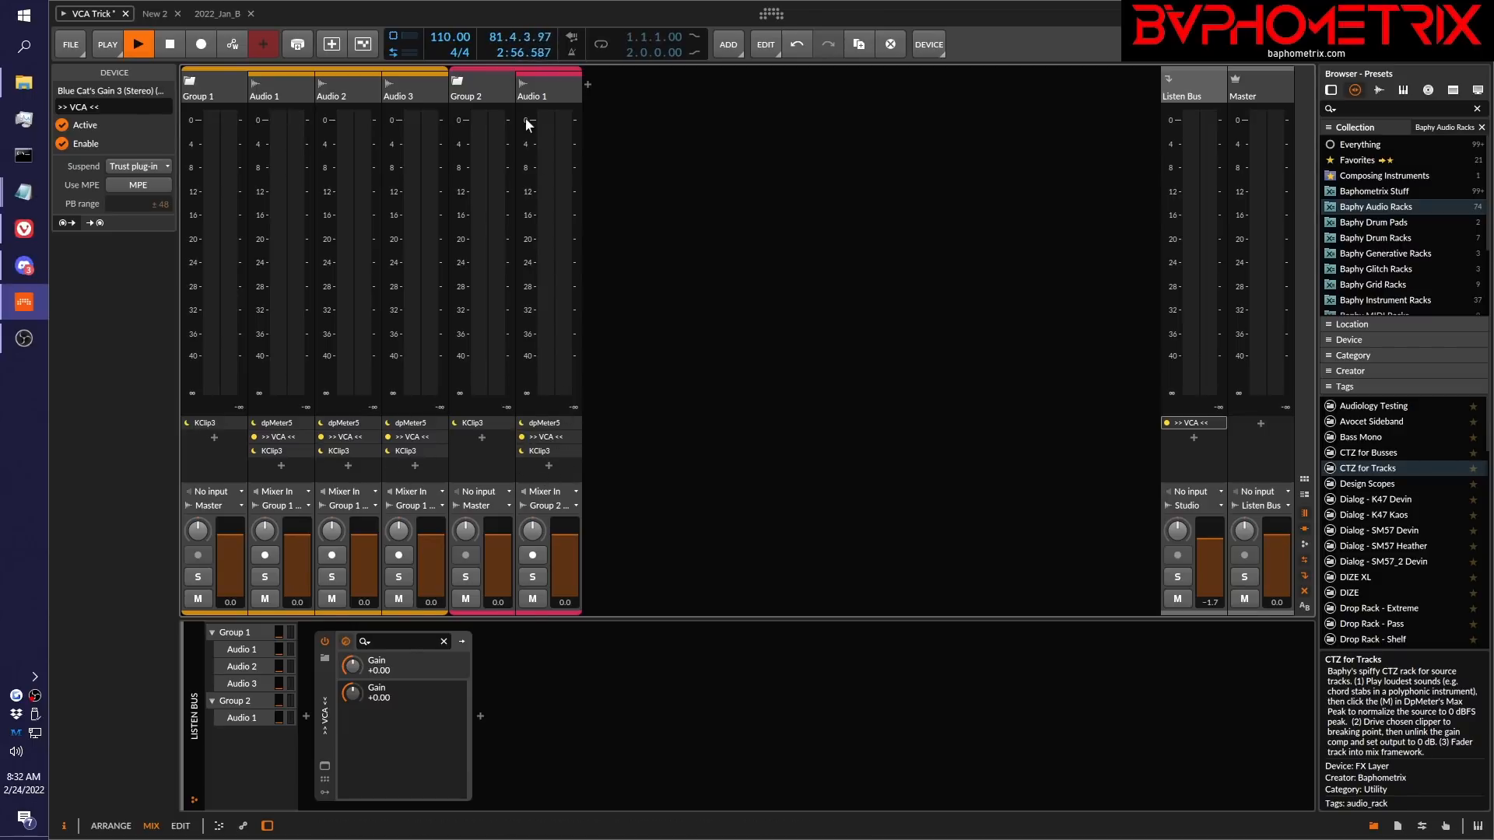
Collapse dpMeter5, >> VCA << and KClip3 on Group 2's Audio 1 track and group them into one container.
left_click(544, 91)
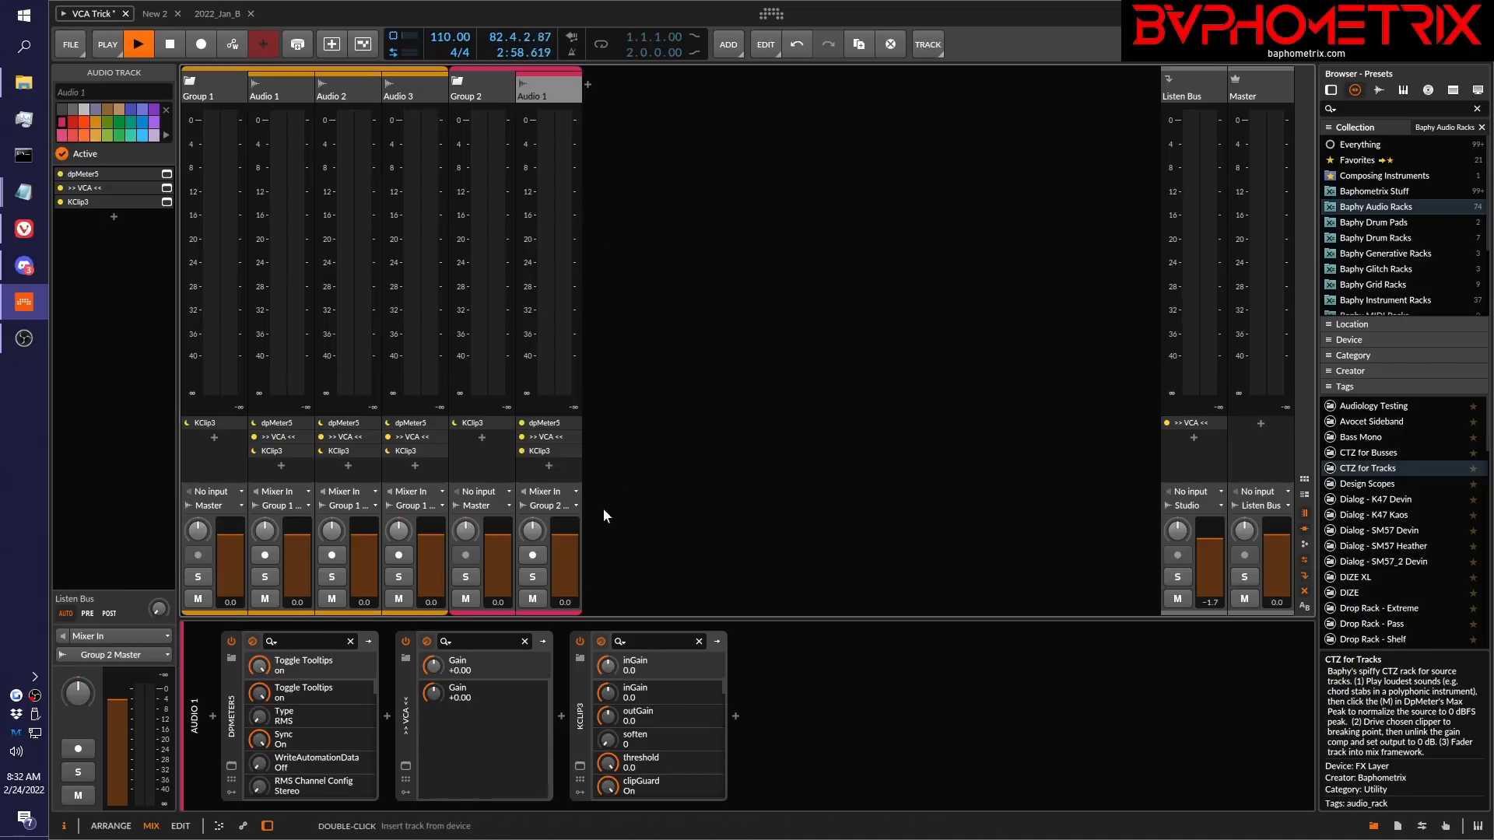
double_click(582, 730)
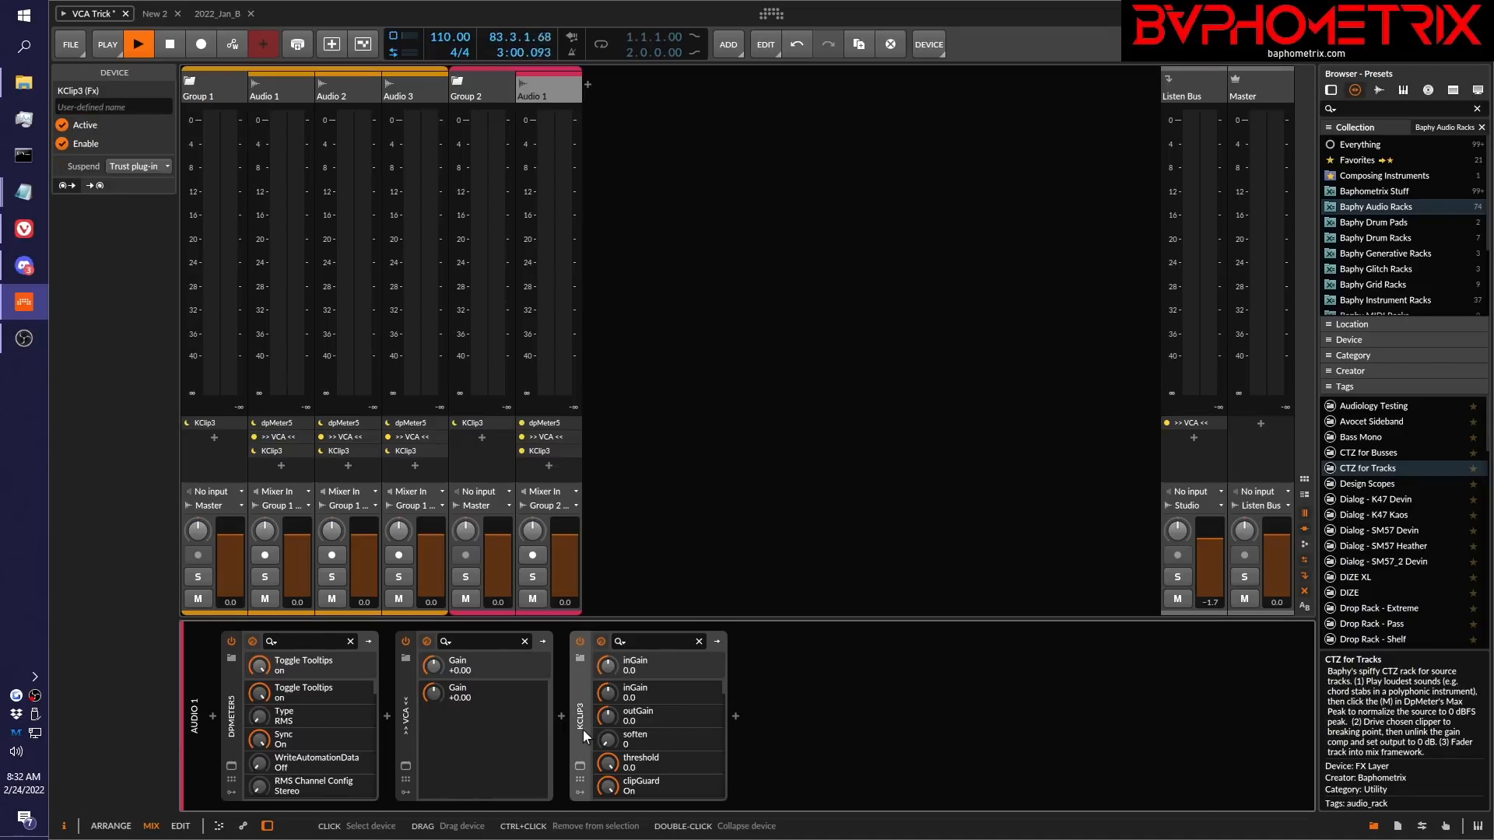
left_click(400, 725)
double_click(400, 725)
double_click(225, 737)
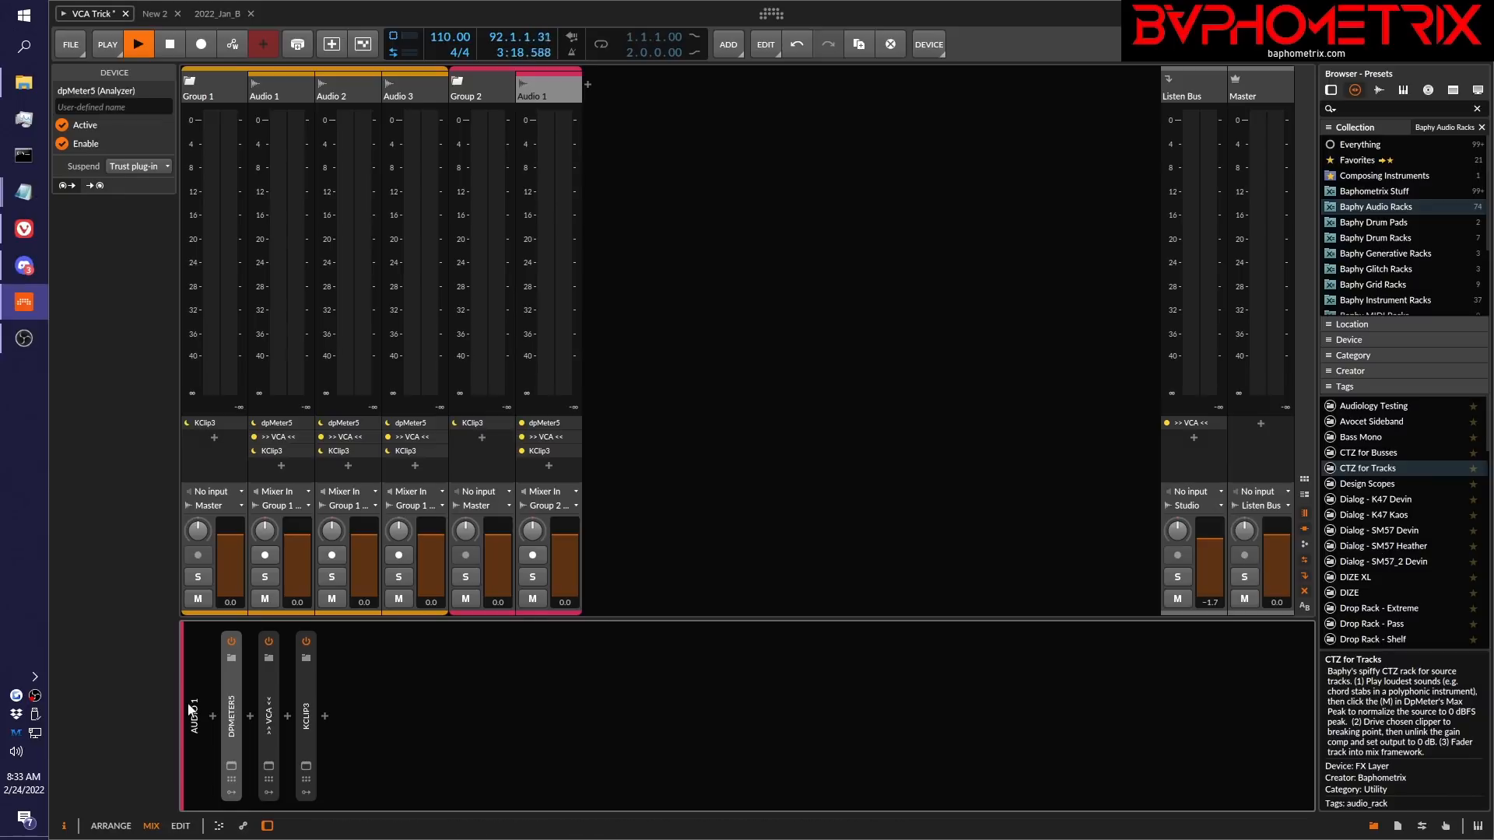
left_click(308, 703, "shift")
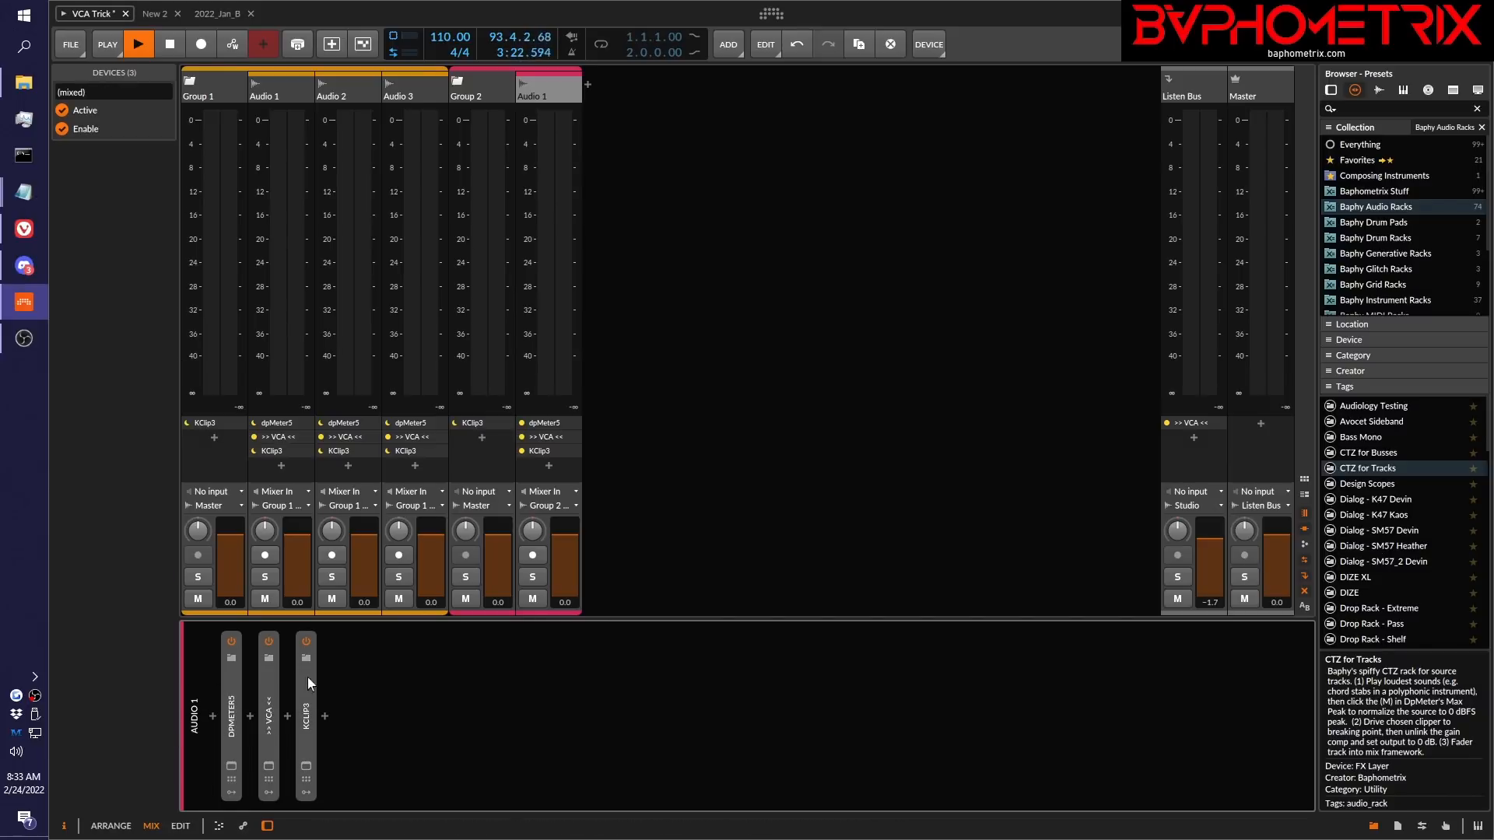
key("ctrl+g")
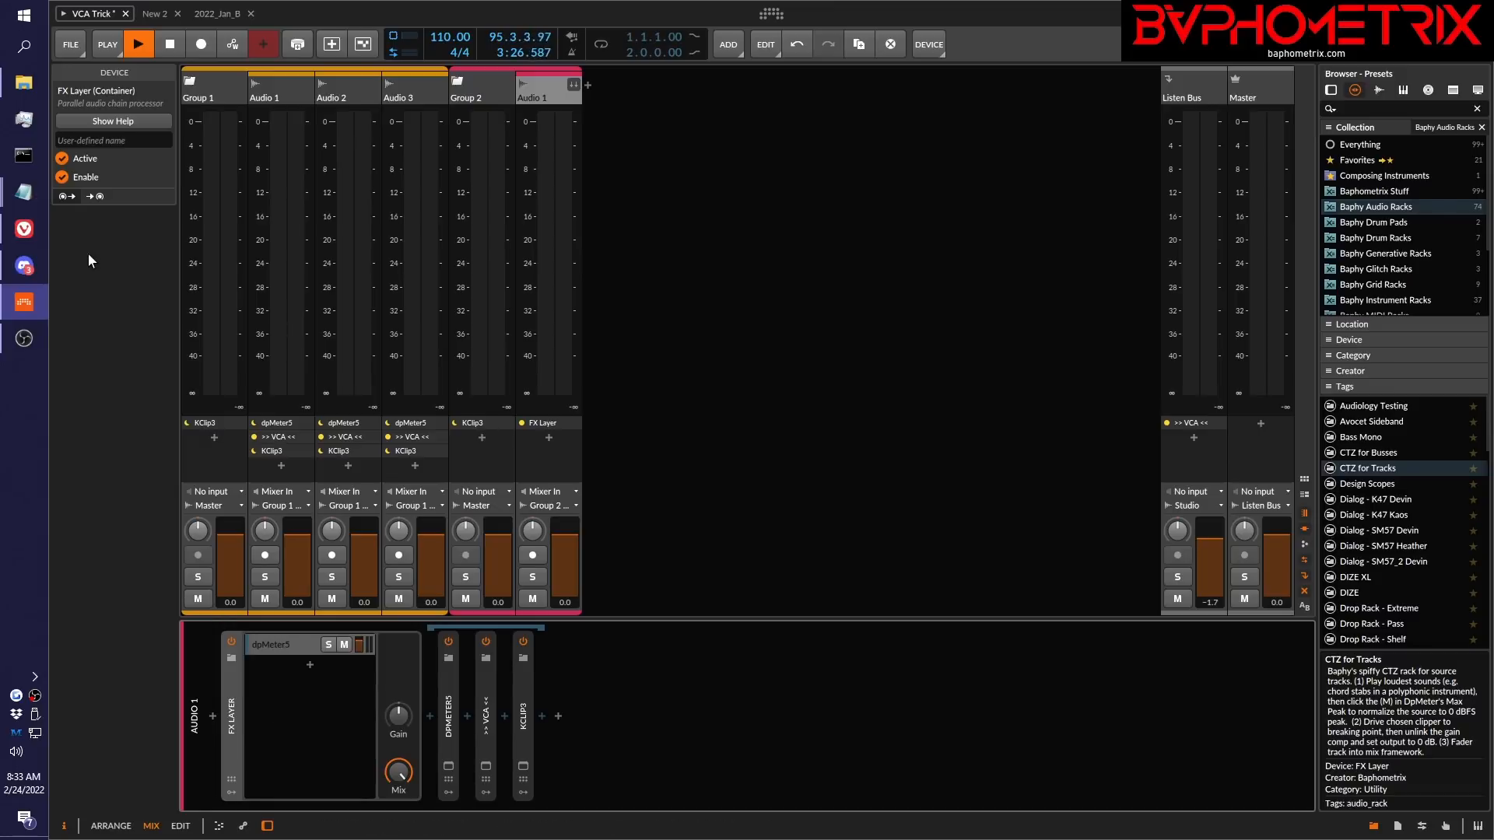
Name the FX Layer CTZ for Tracks, collapse it, and show its option for saving a preset to the library without saving.
left_click(113, 144)
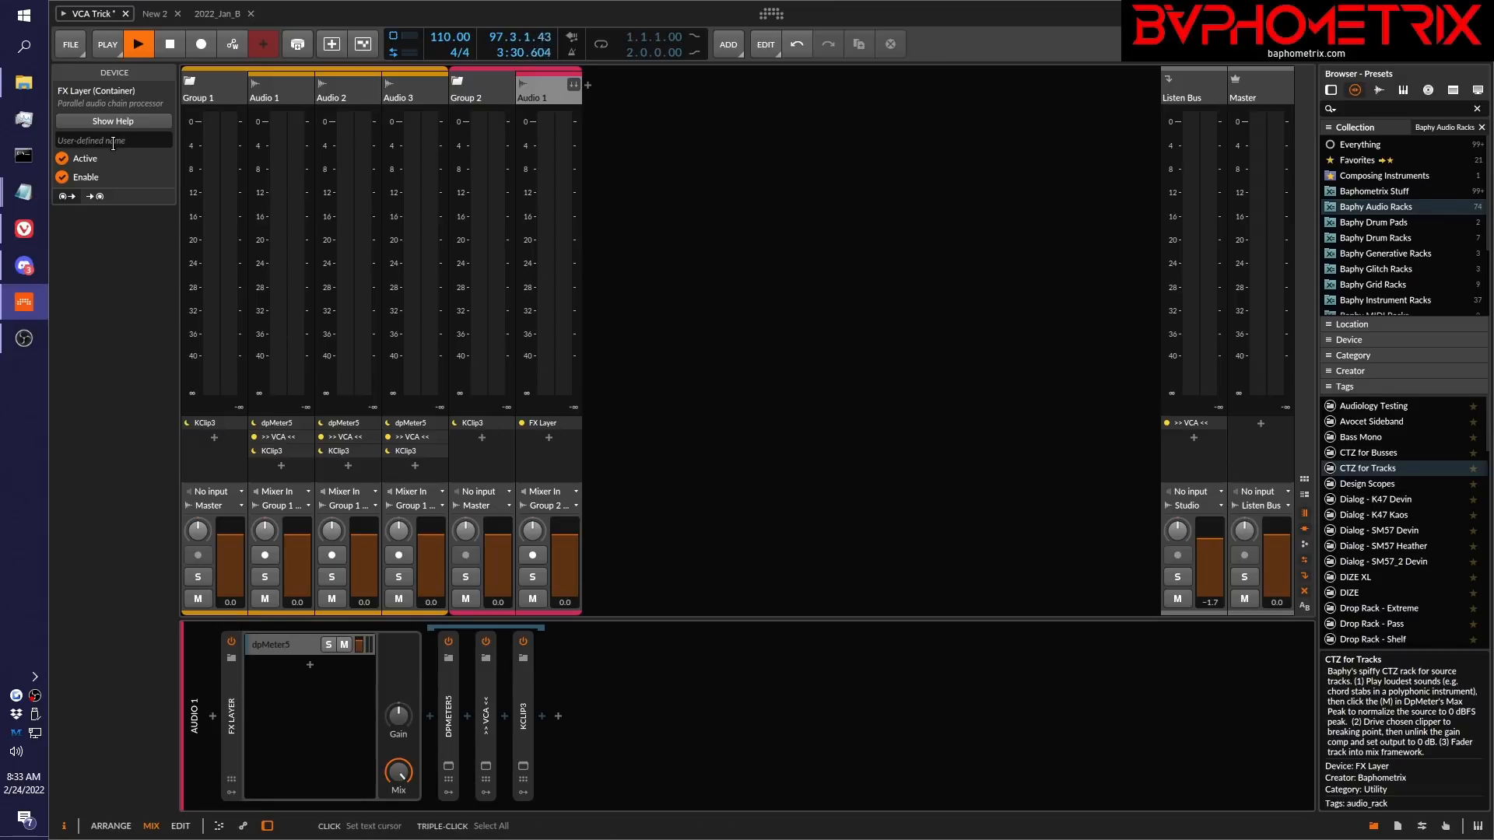
type("CTZ for Tracks")
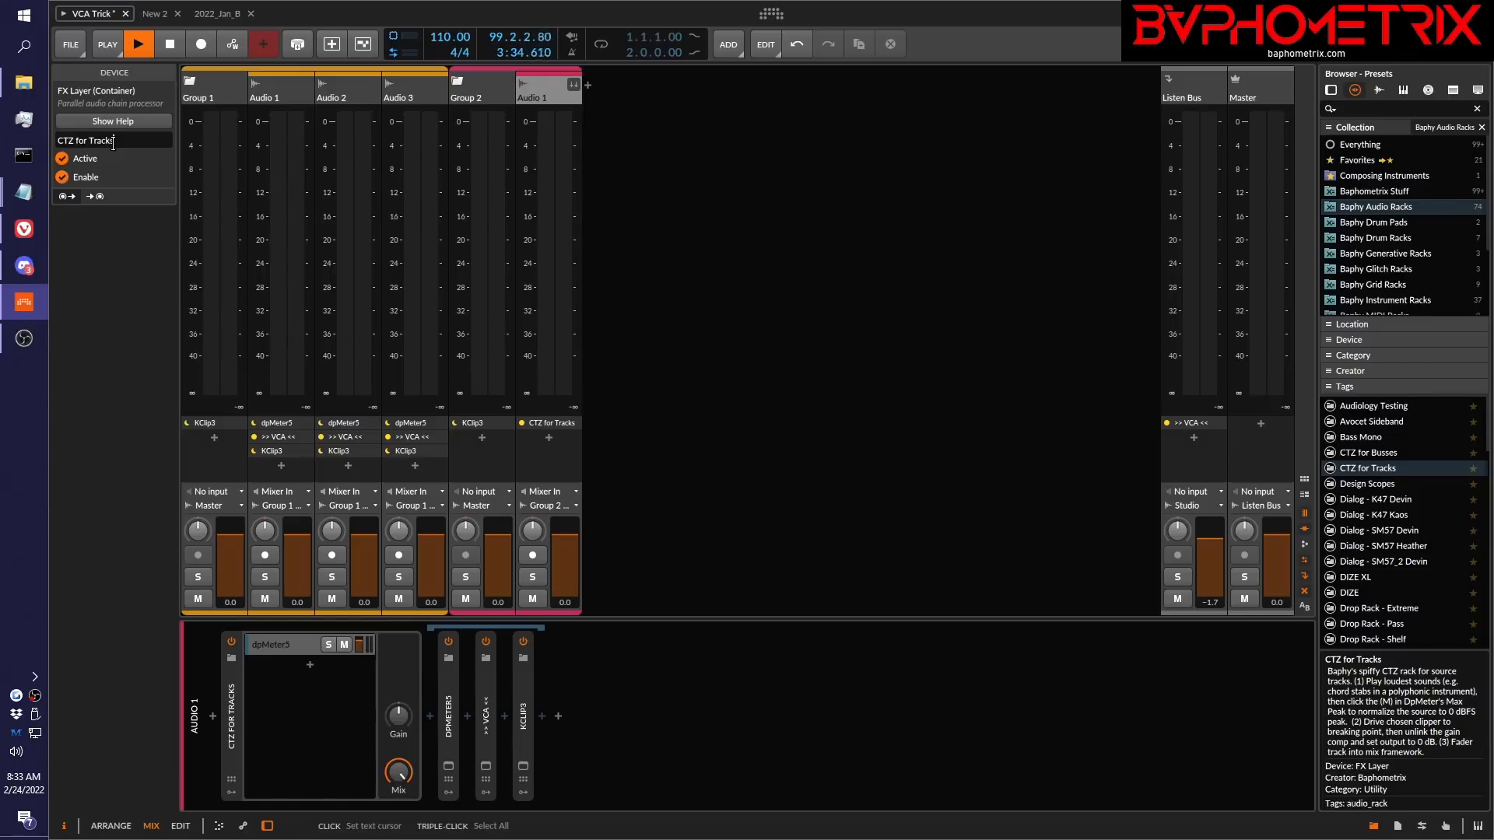
left_click(230, 719)
double_click(231, 719)
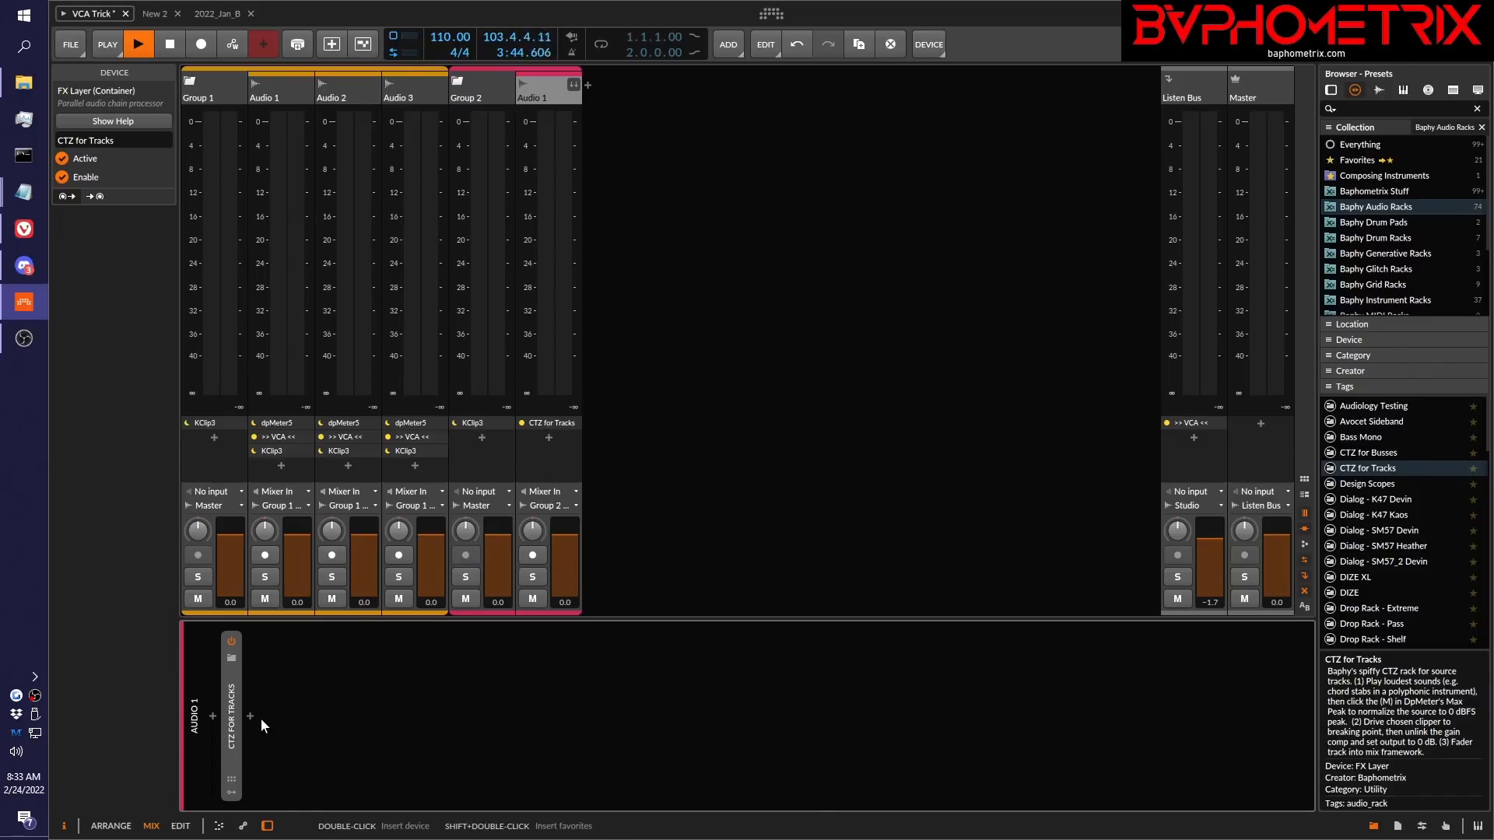
right_click(232, 705)
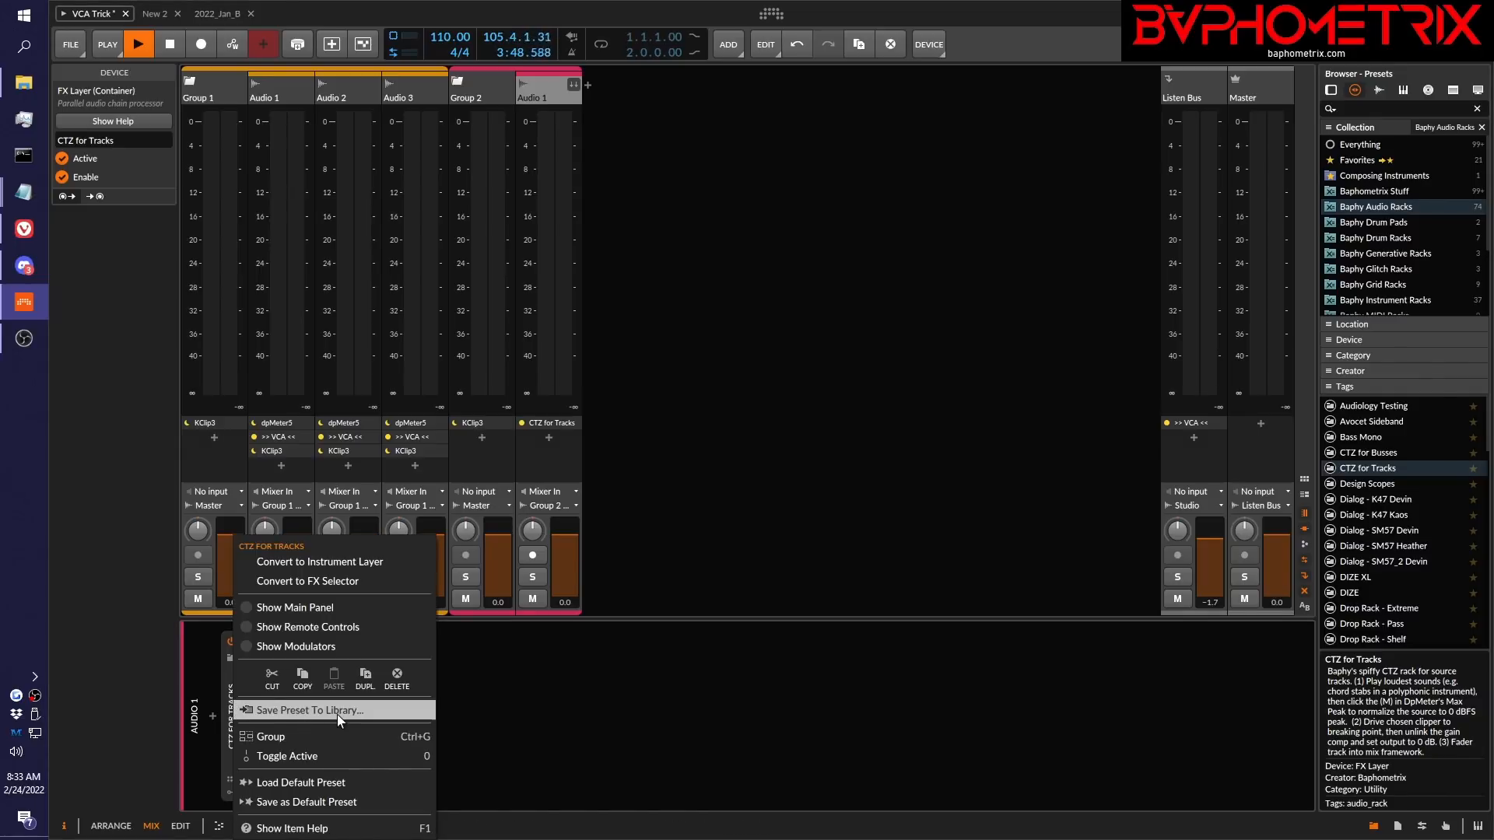
left_click(587, 711)
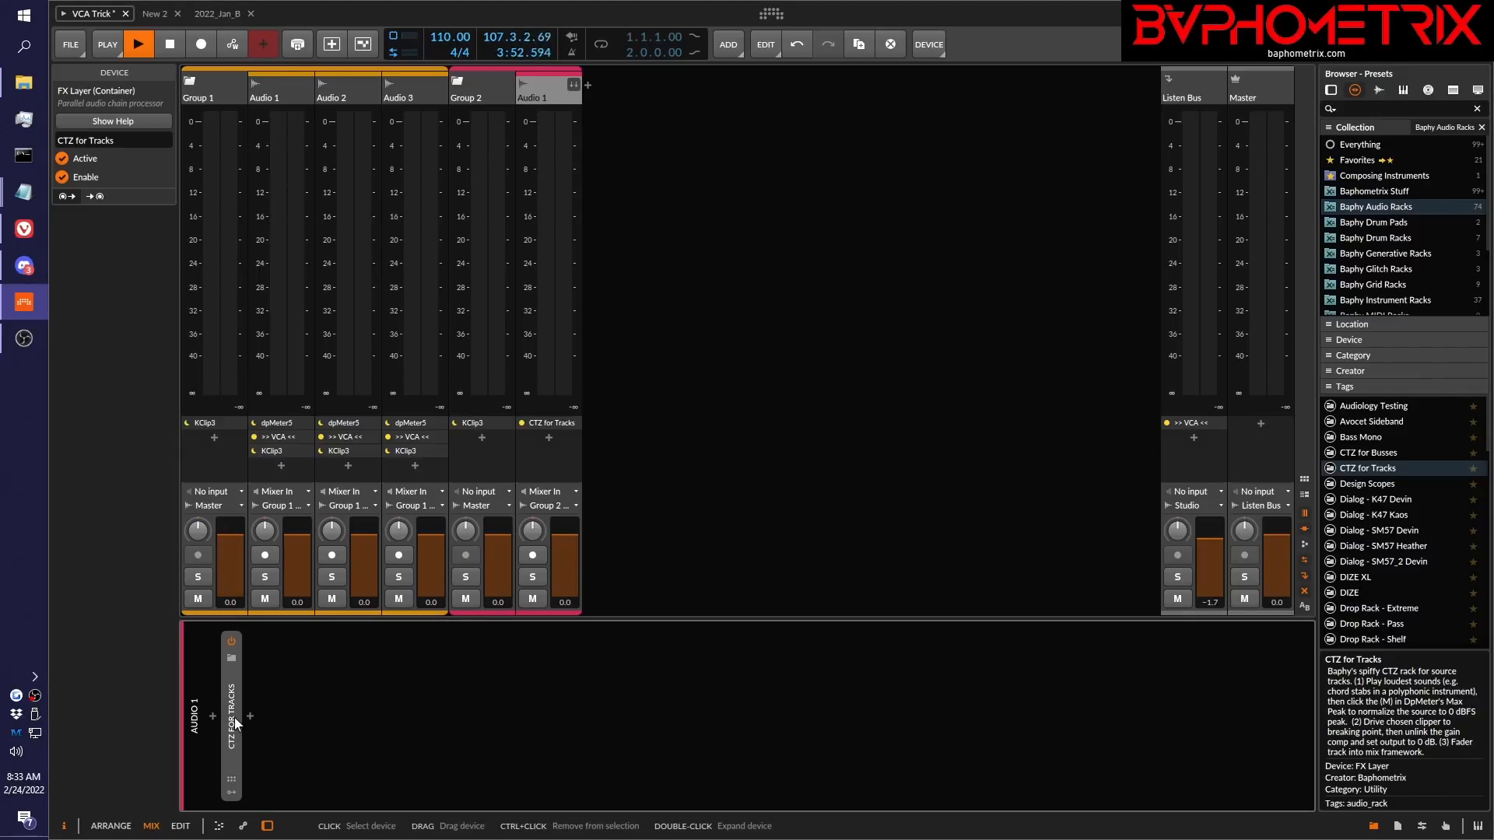
Delete the grouped rack from Group 2's Audio 1 and load the CTZ for Tracks preset in its place.
key("Delete")
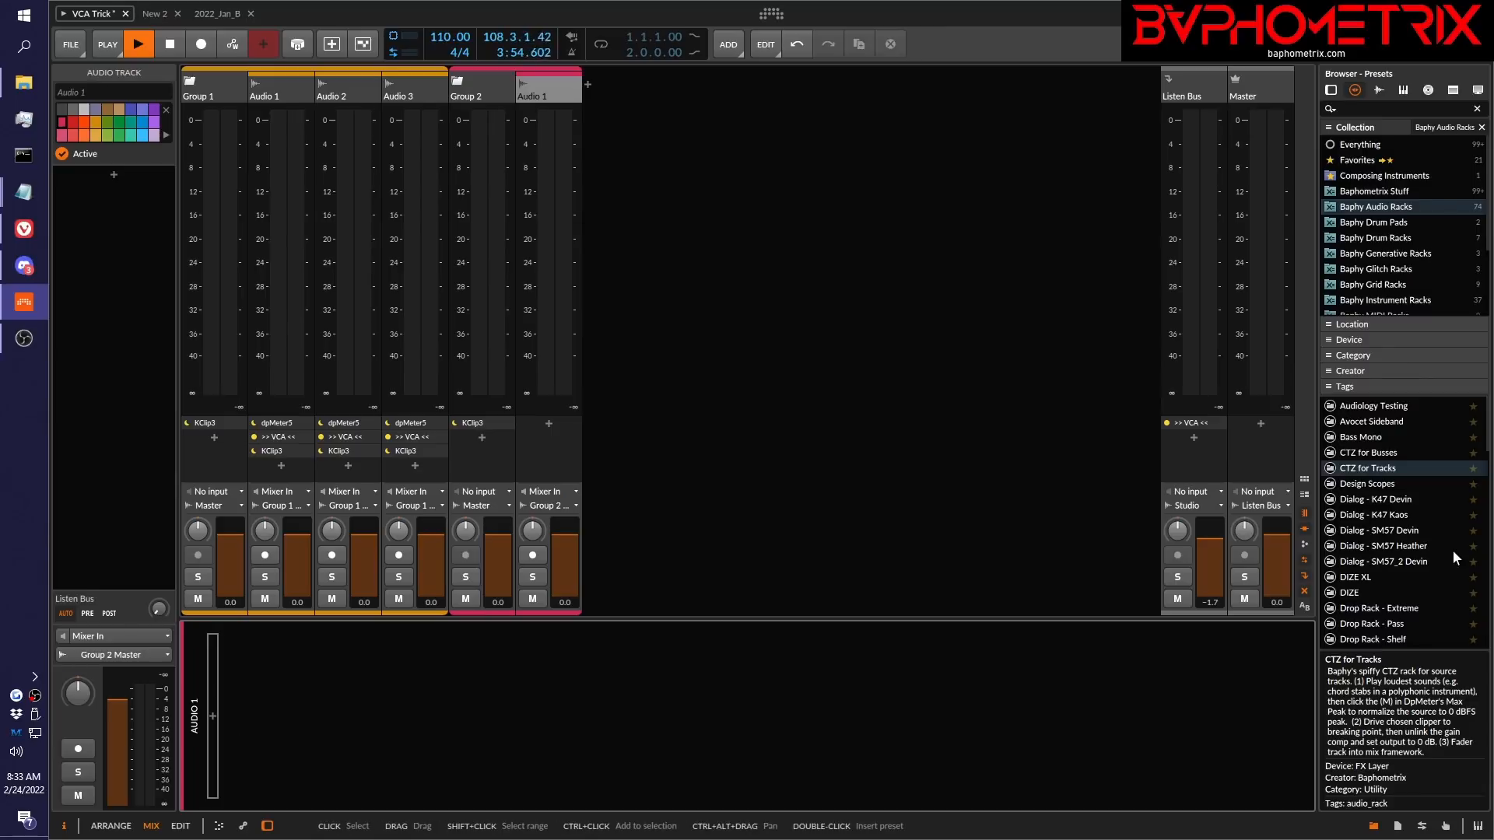
left_click(1353, 451)
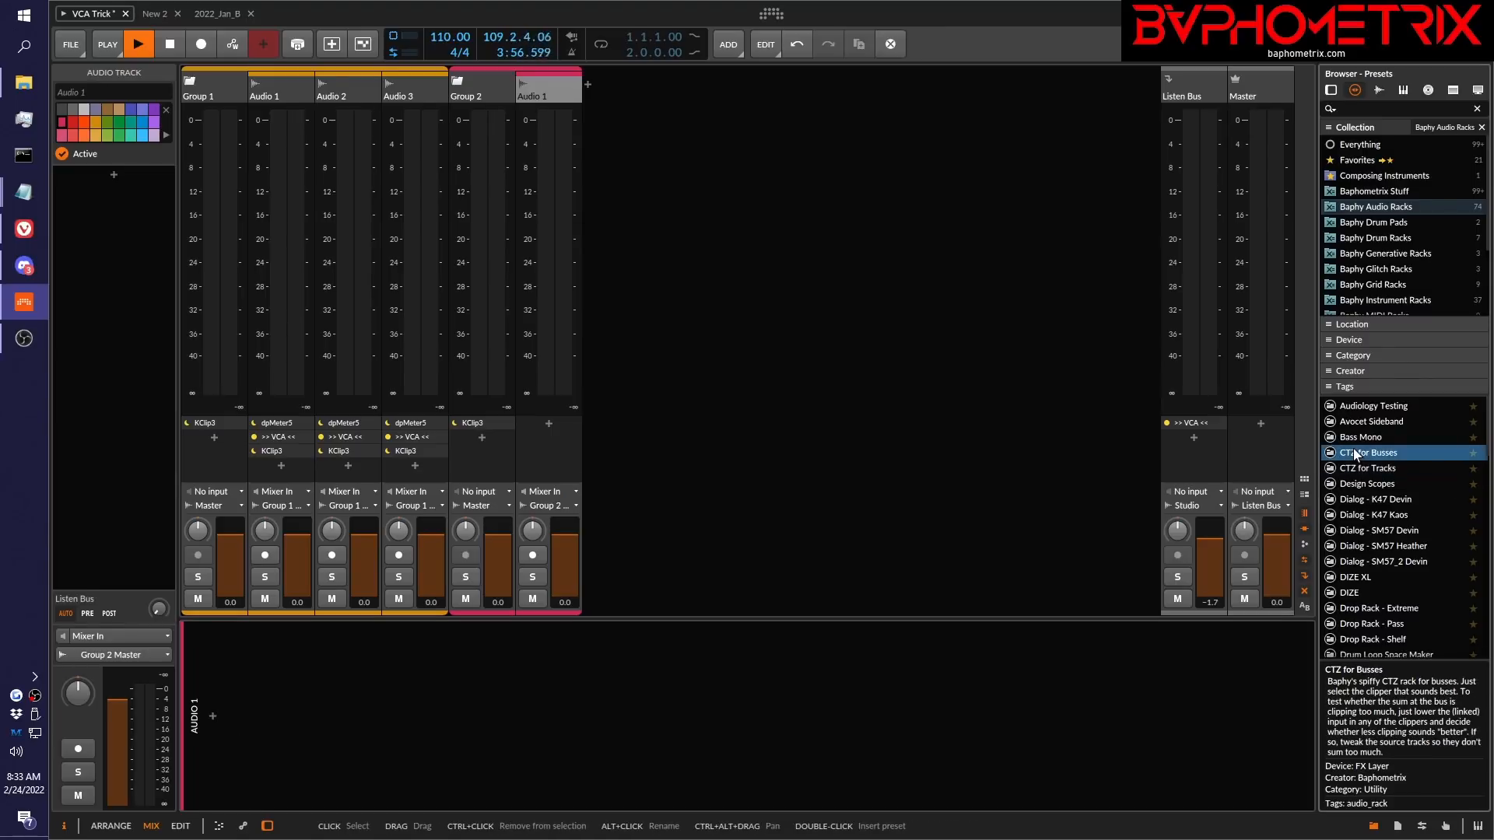
left_click(1354, 470)
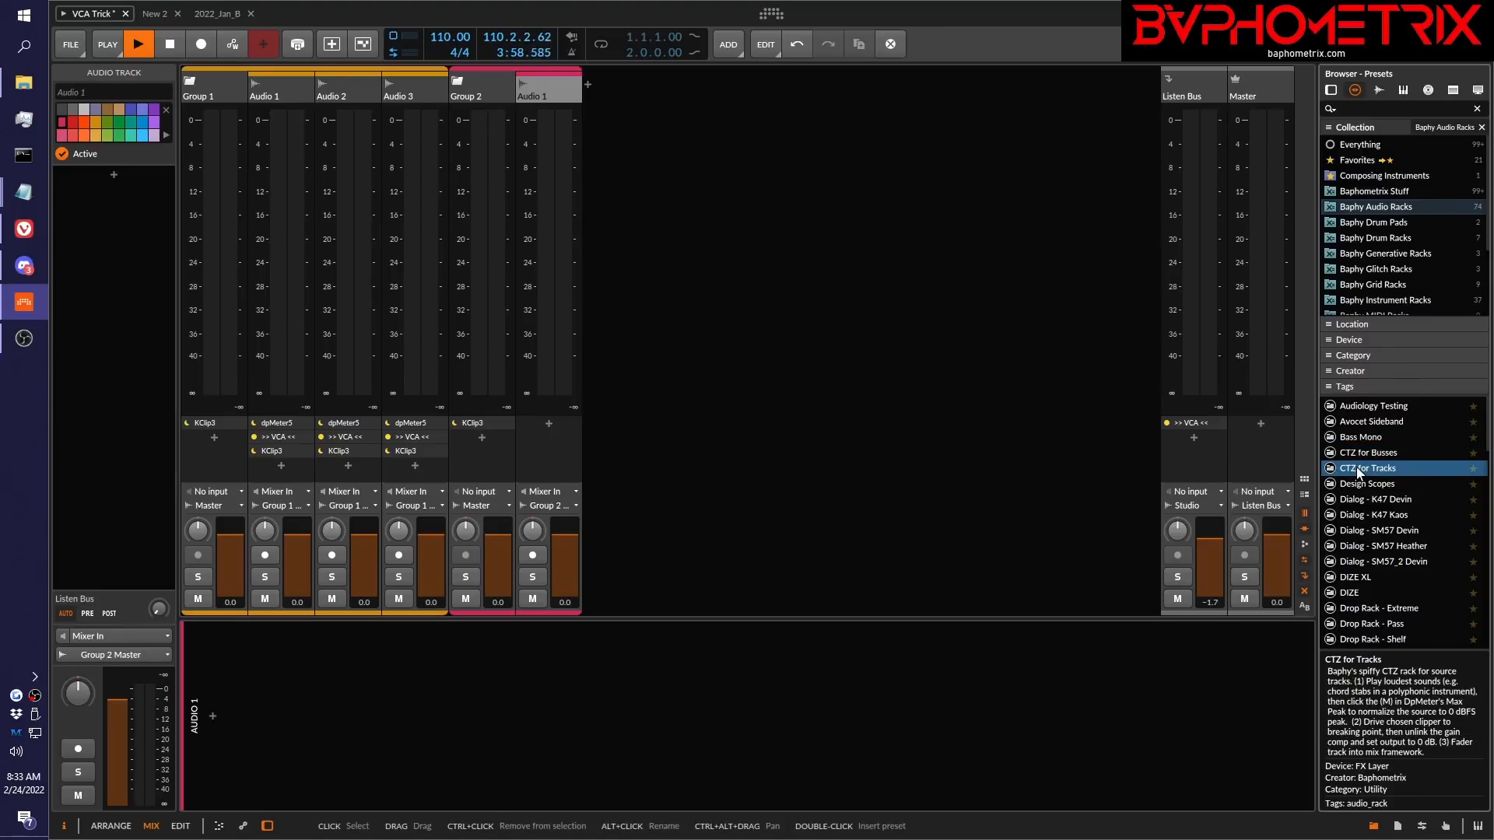
left_click_drag(1356, 467, 875, 449)
left_click_drag(591, 449, 527, 423)
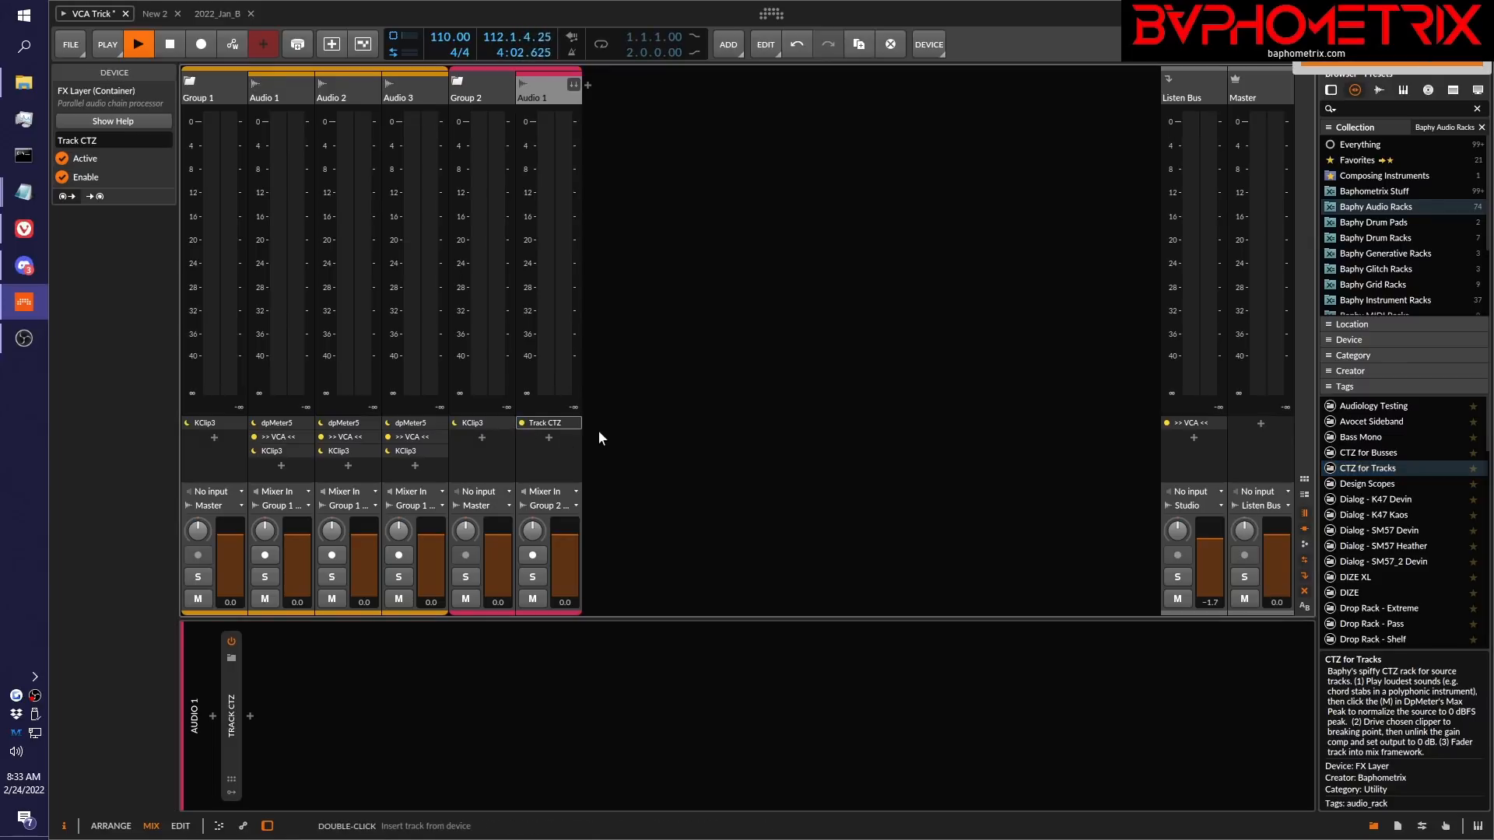
Expand the Track CTZ rack and examine its dpMeter5, >> VCA << gain plug-in and Clipper selector.
double_click(231, 739)
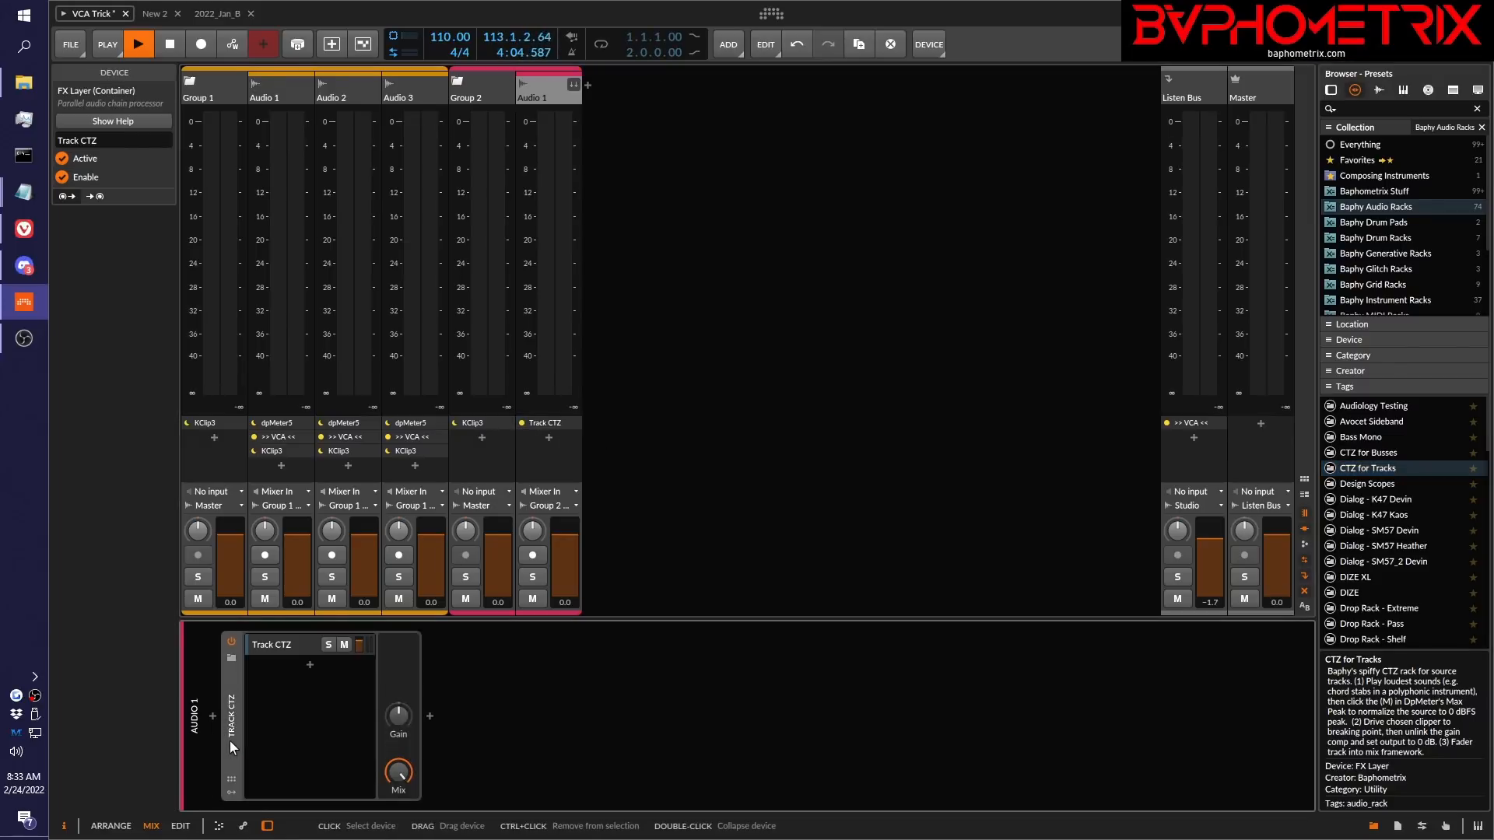
left_click(278, 643)
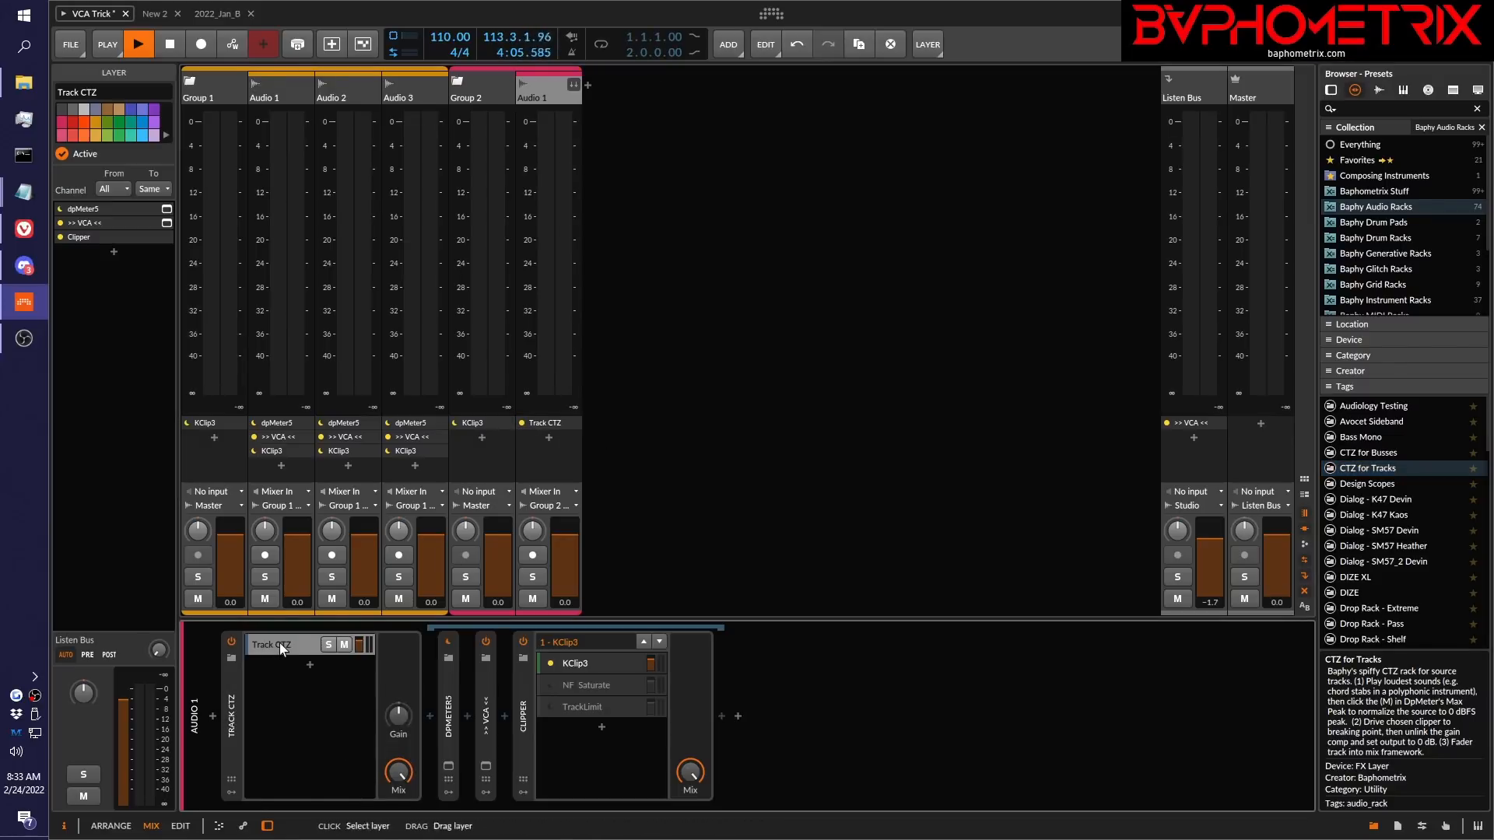
left_click(448, 699)
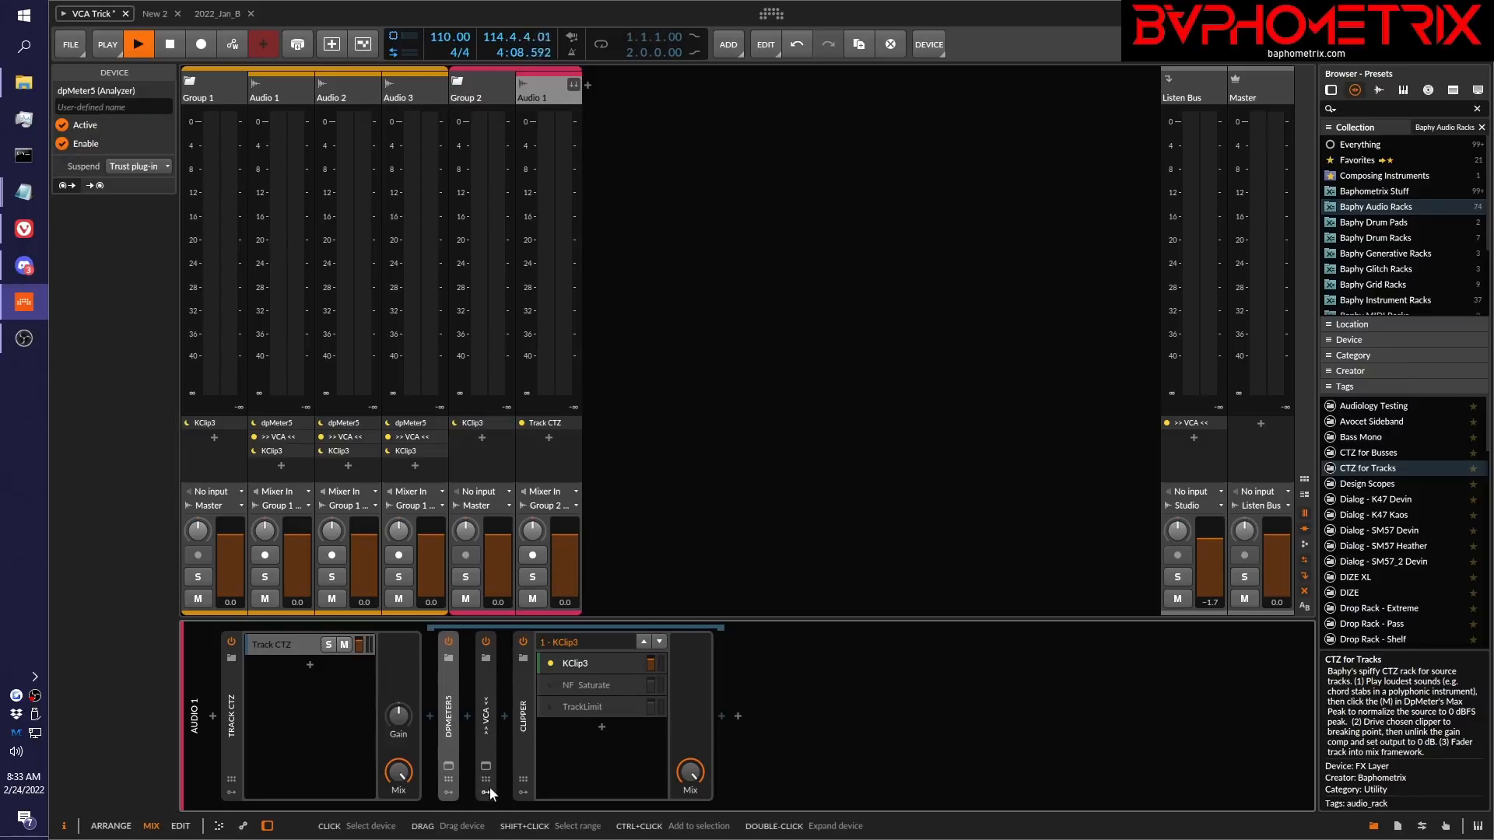
left_click(485, 767)
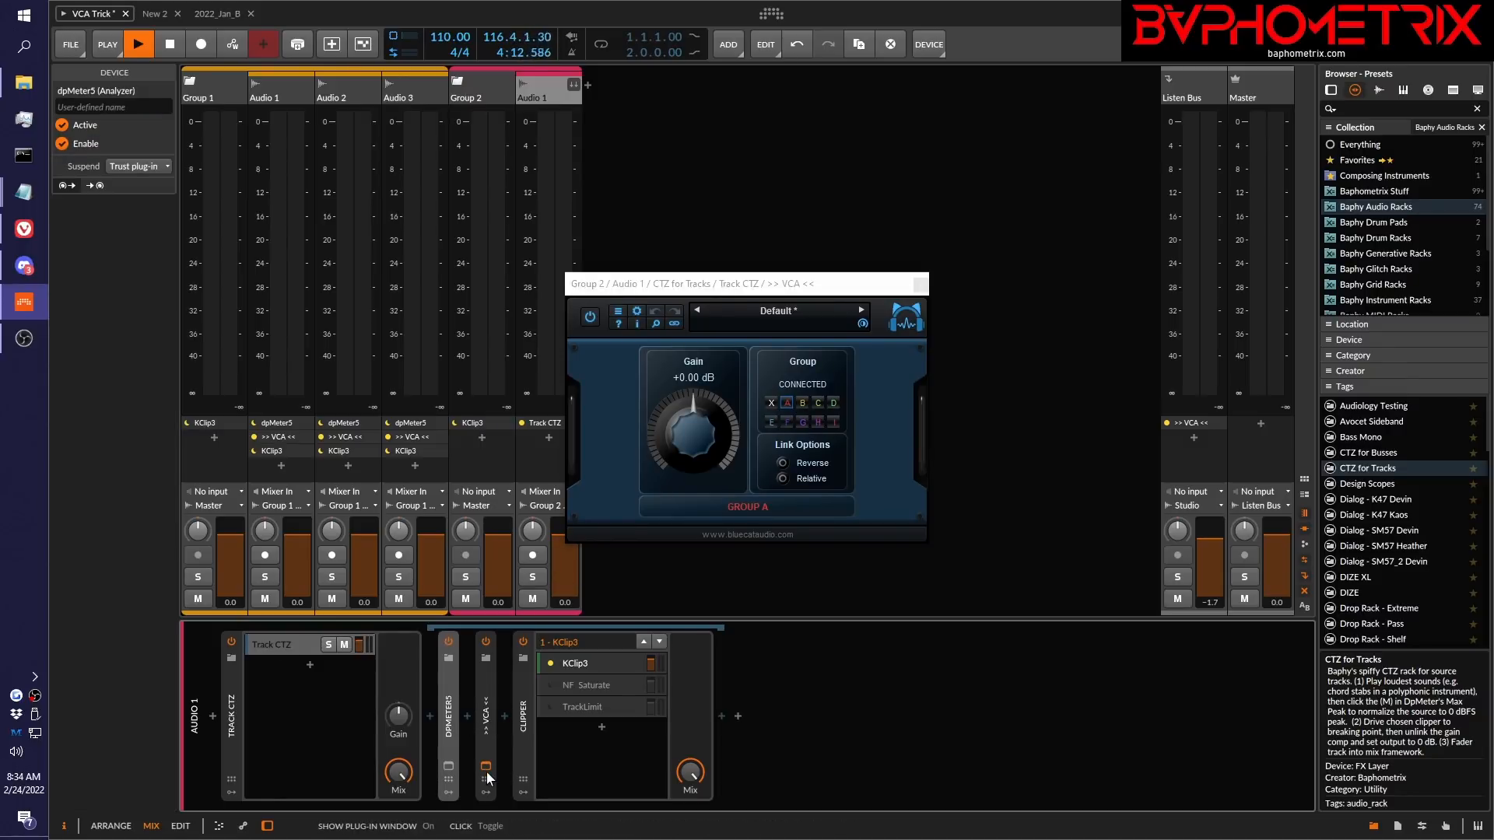
left_click(486, 767)
left_click(525, 710)
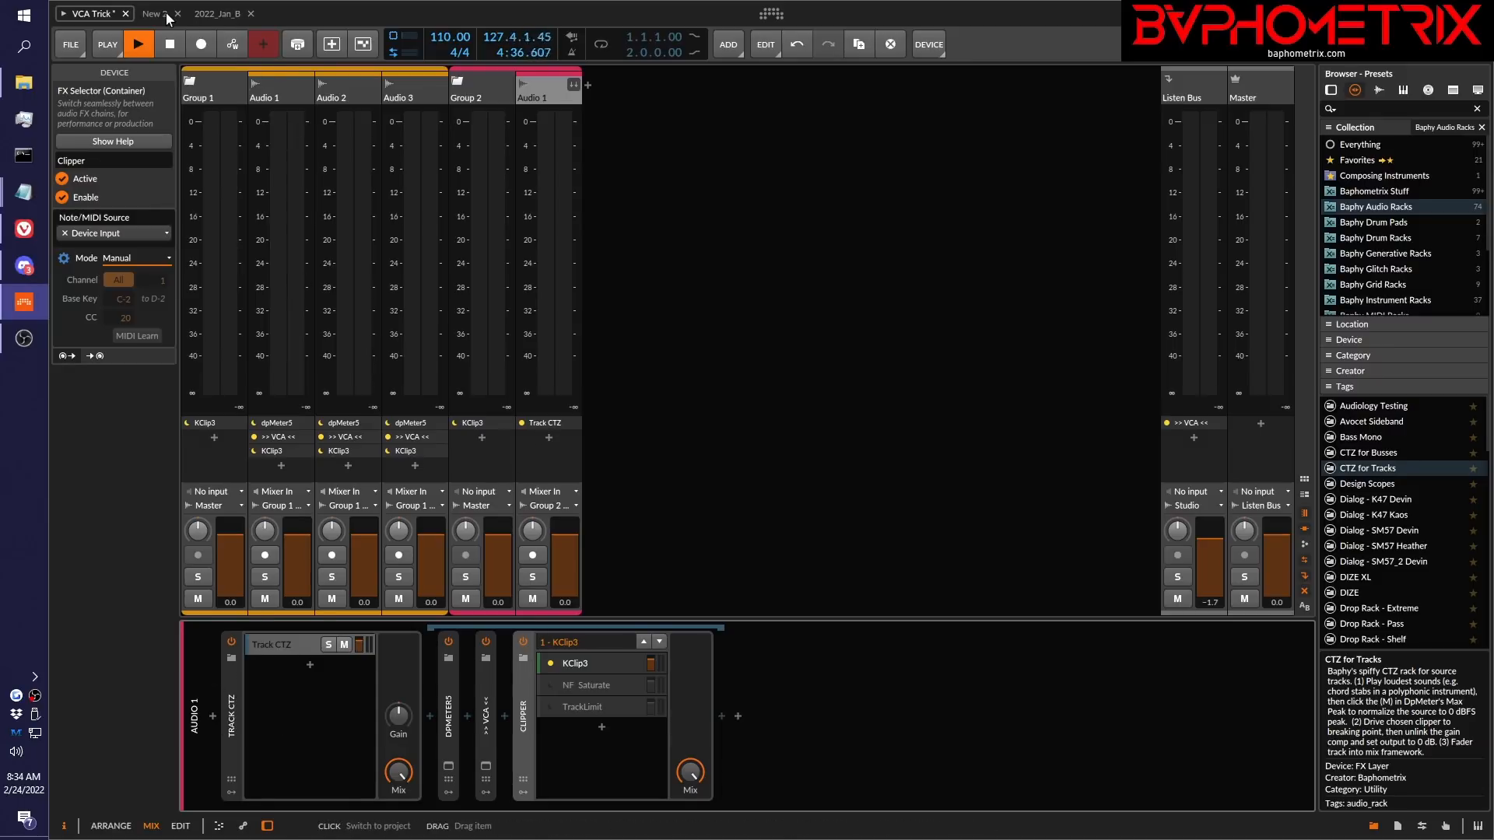
Switch to the New 2 project and inspect the Bus CTZ racks on SUBS and TOPS and the Track CTZ racks on Glitch Chopper and Serum.
left_click(214, 14)
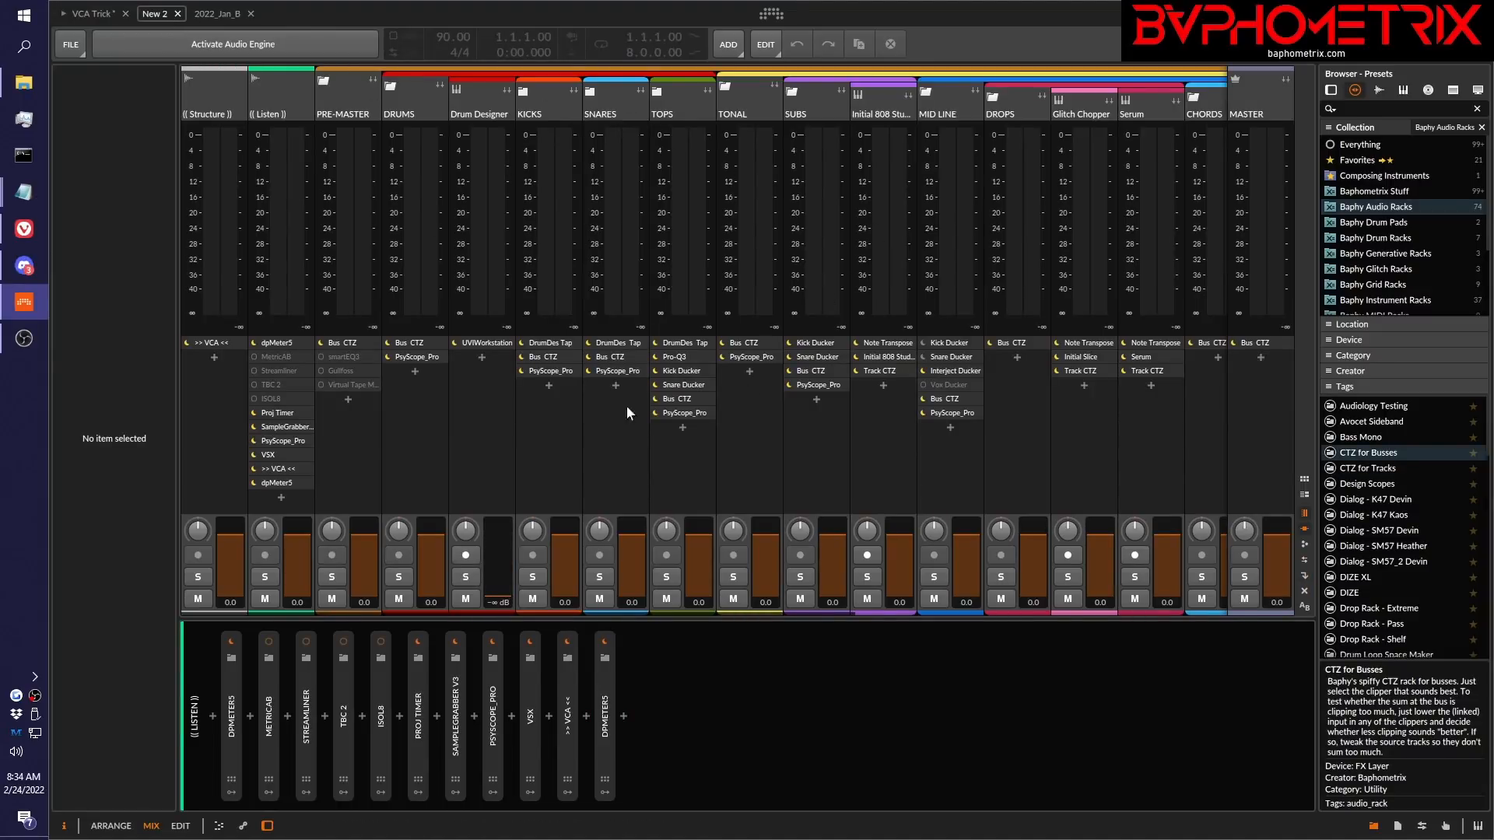
left_click(814, 370)
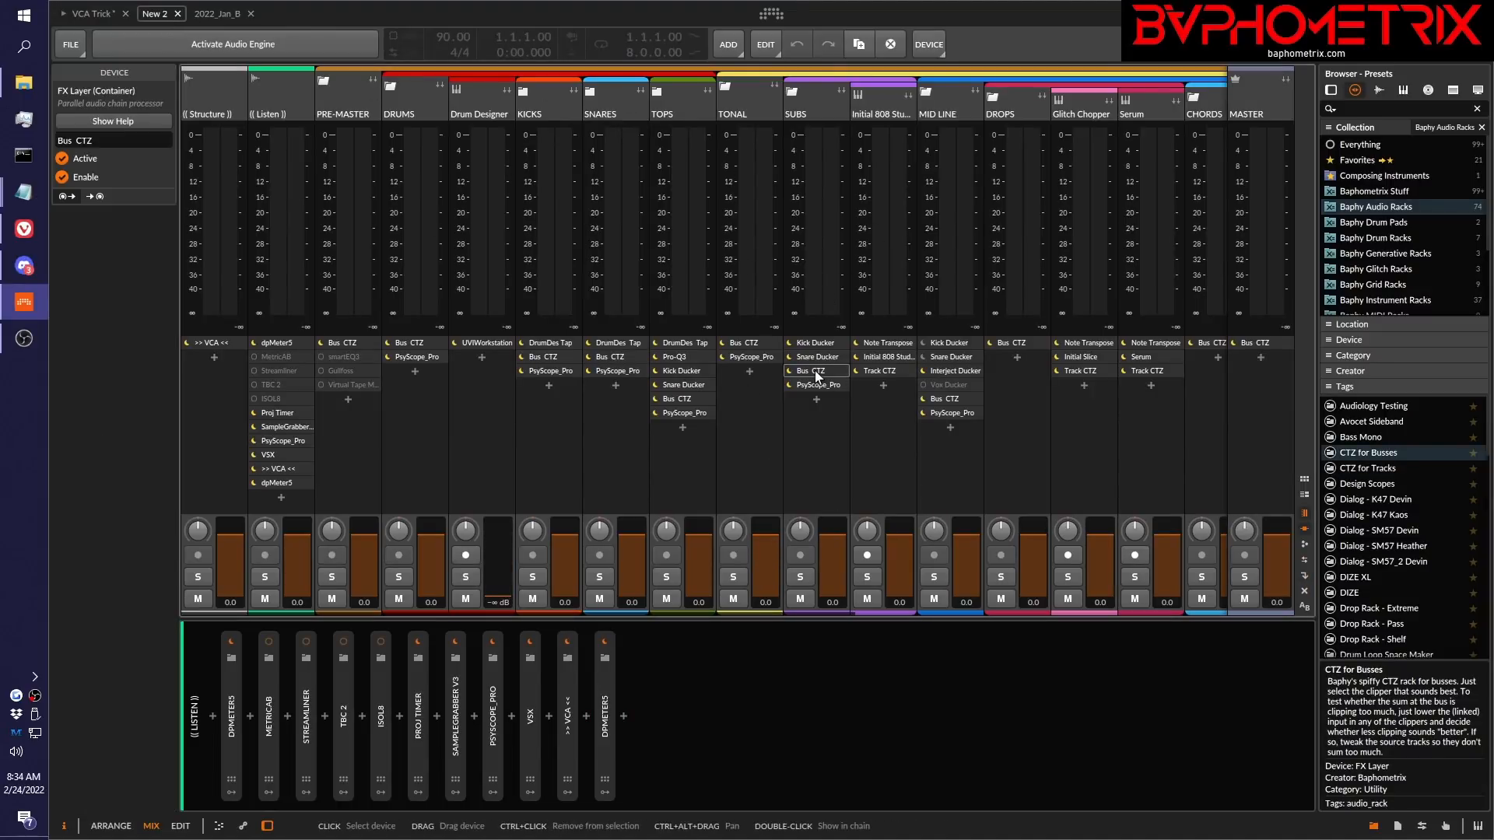
left_click(684, 400)
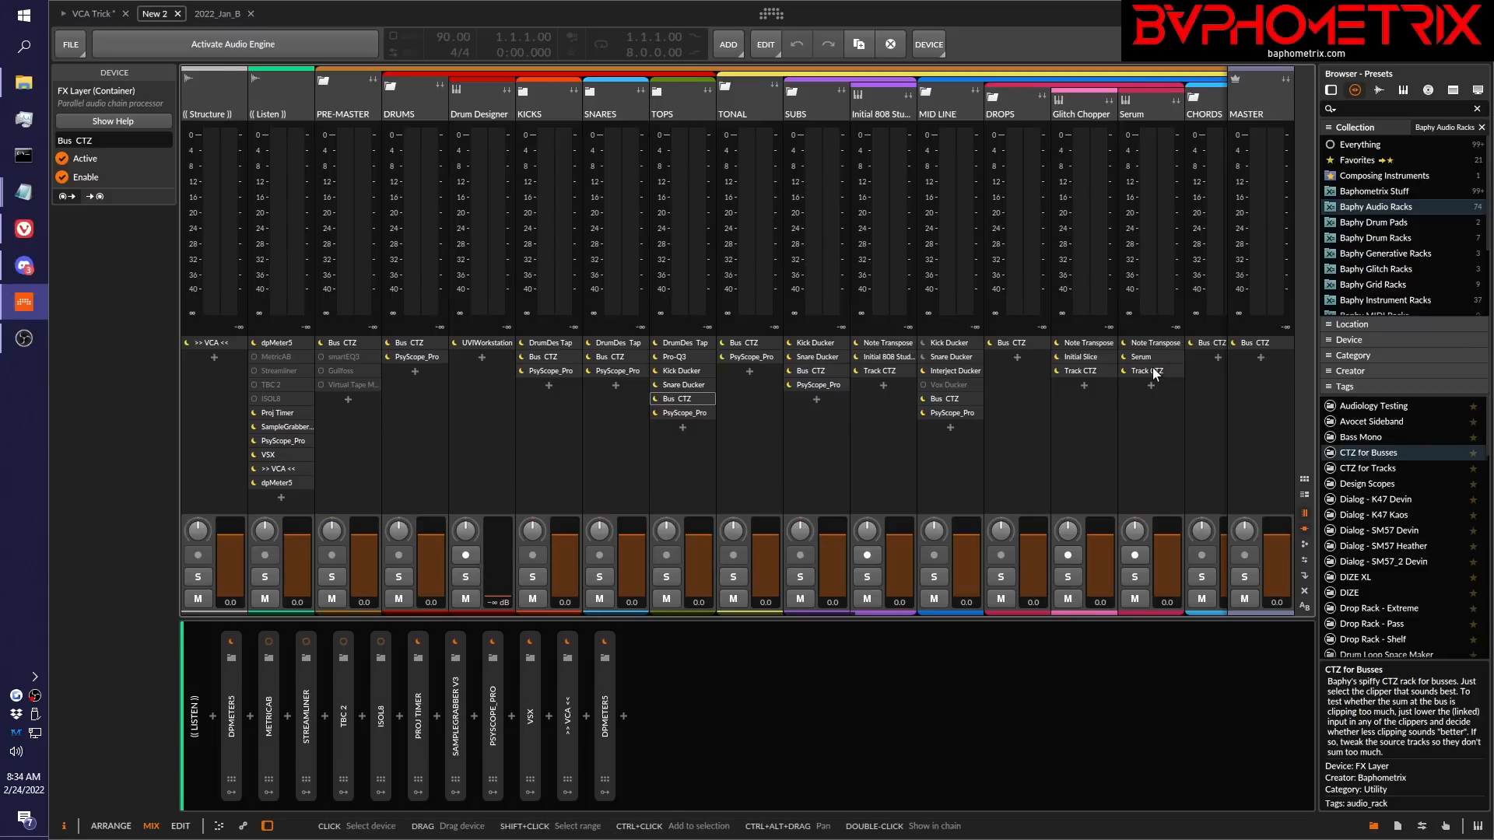
left_click(1090, 369)
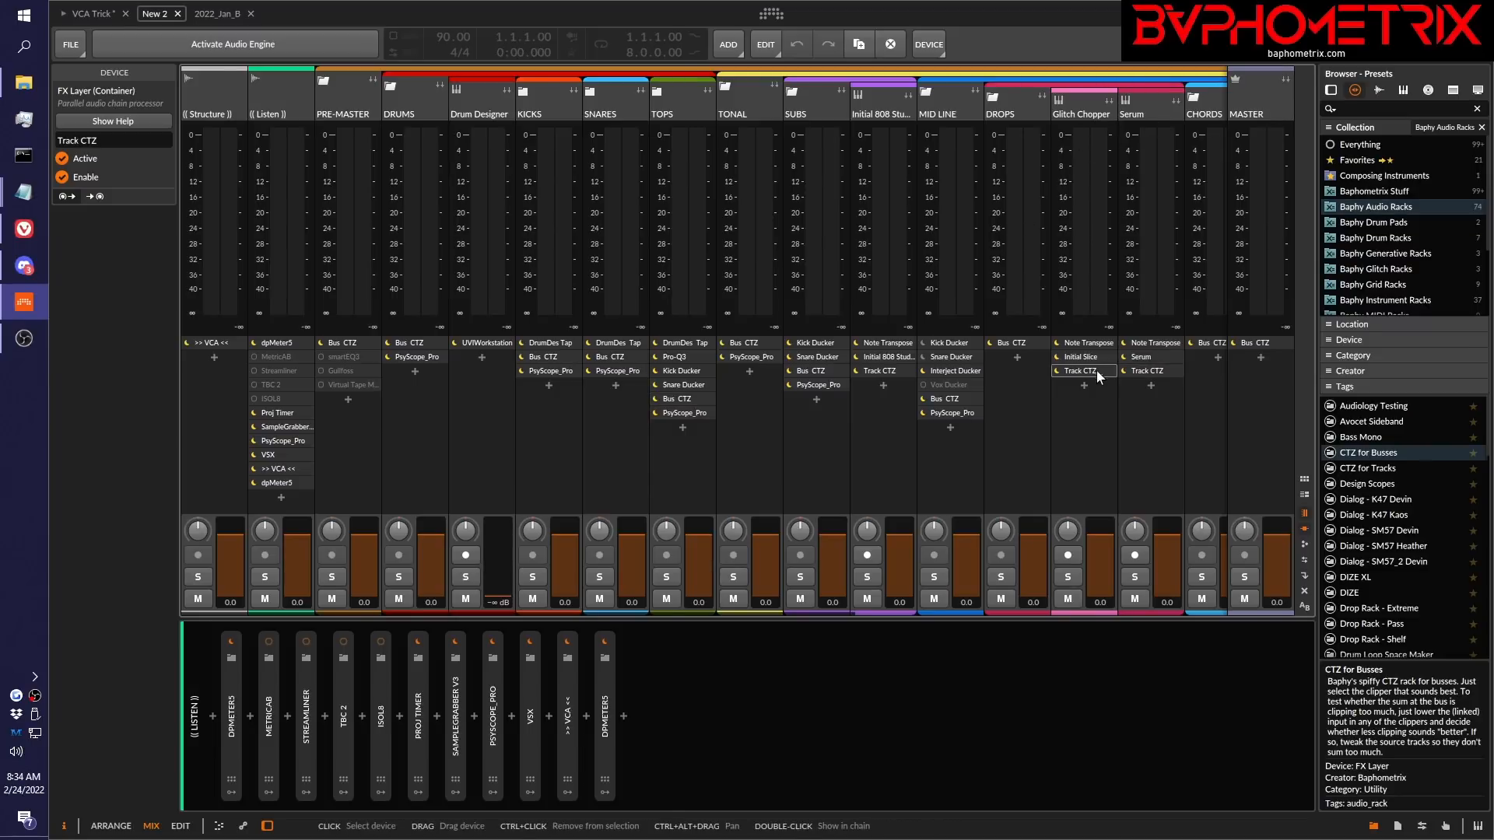
left_click(1165, 371)
Show the Serum track's device chain and expand its Track CTZ rack down to the Clipper selector.
left_click(1147, 107)
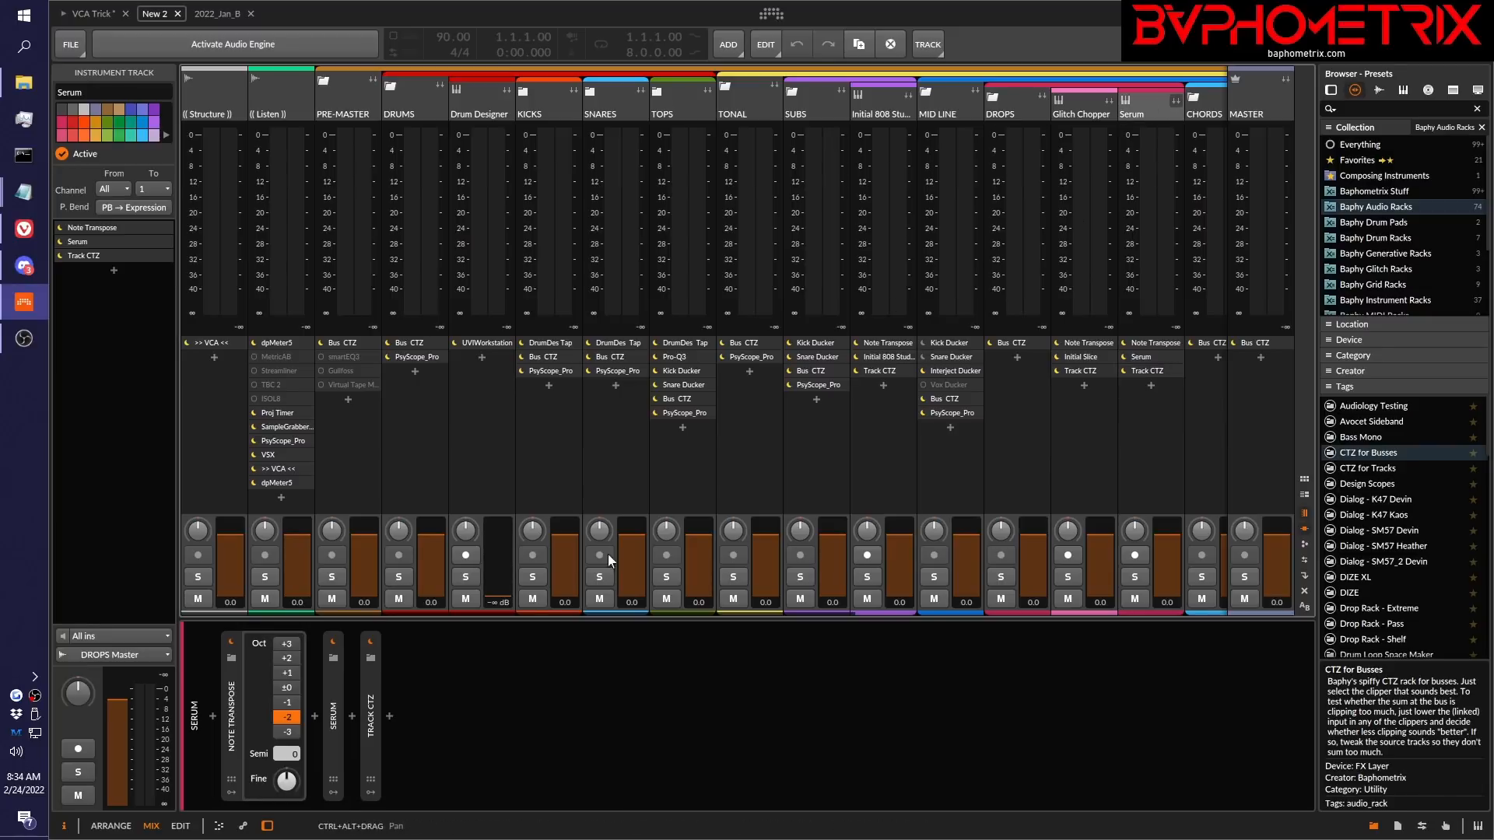
left_click(372, 723)
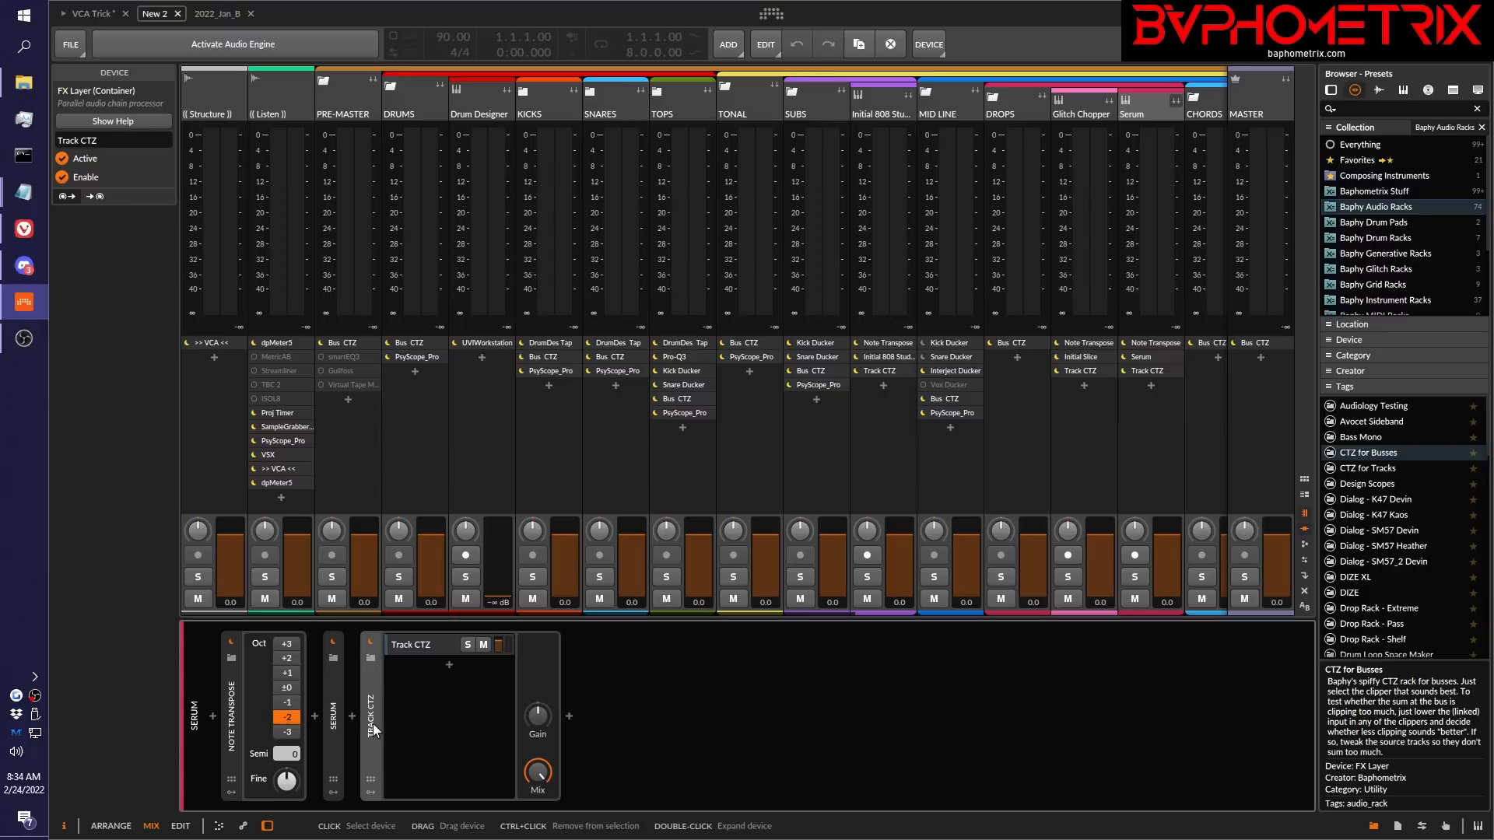
left_click(422, 646)
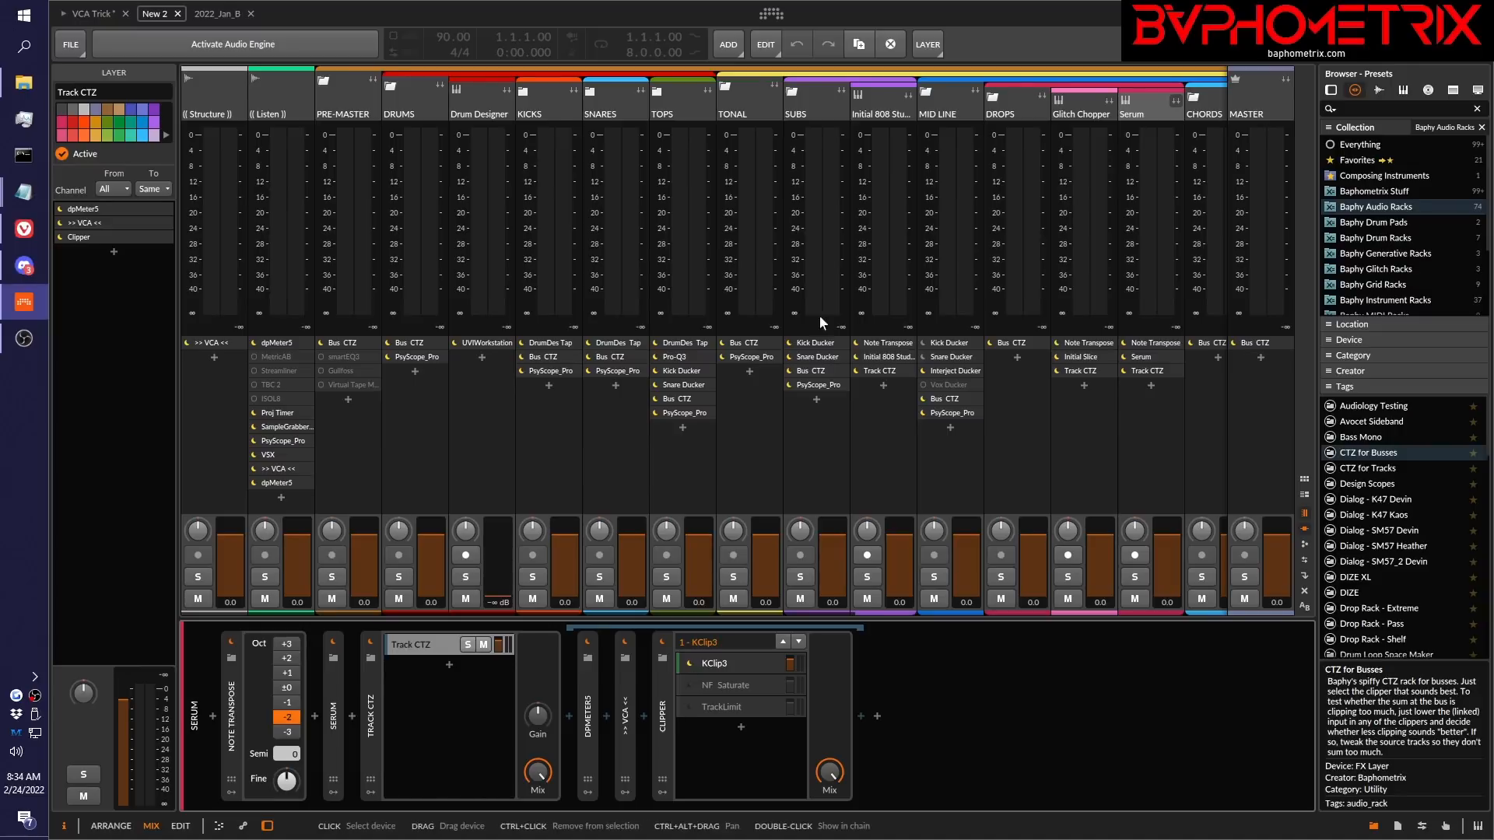
Switch to the 2022_Jan_B project and examine the clippers and >> VCA << devices on Wash EP, Subdivine and Tops in the mixer.
left_click(225, 16)
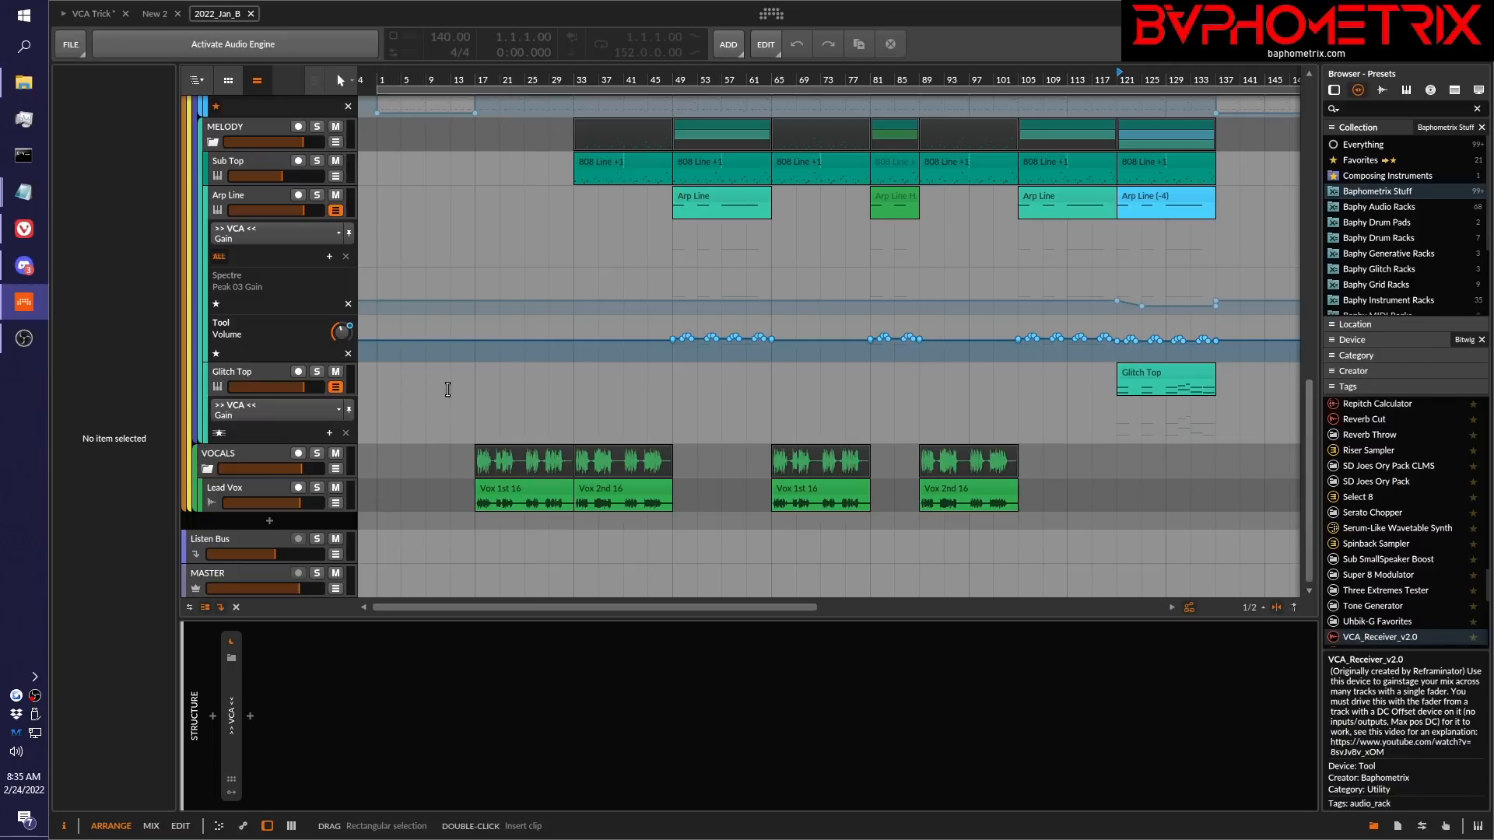
scroll(446, 397, "up", 10)
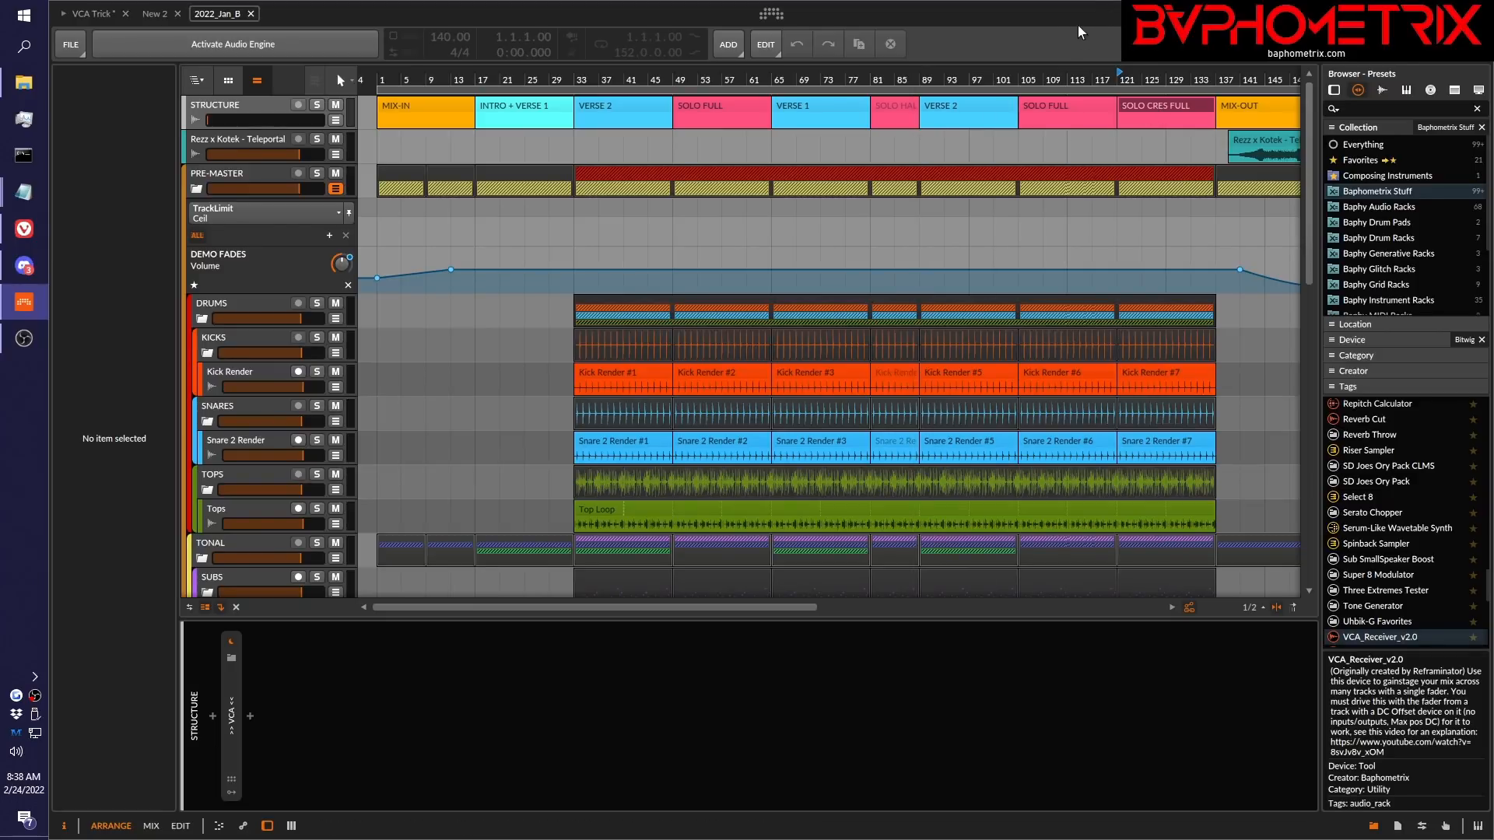
key("alt+2")
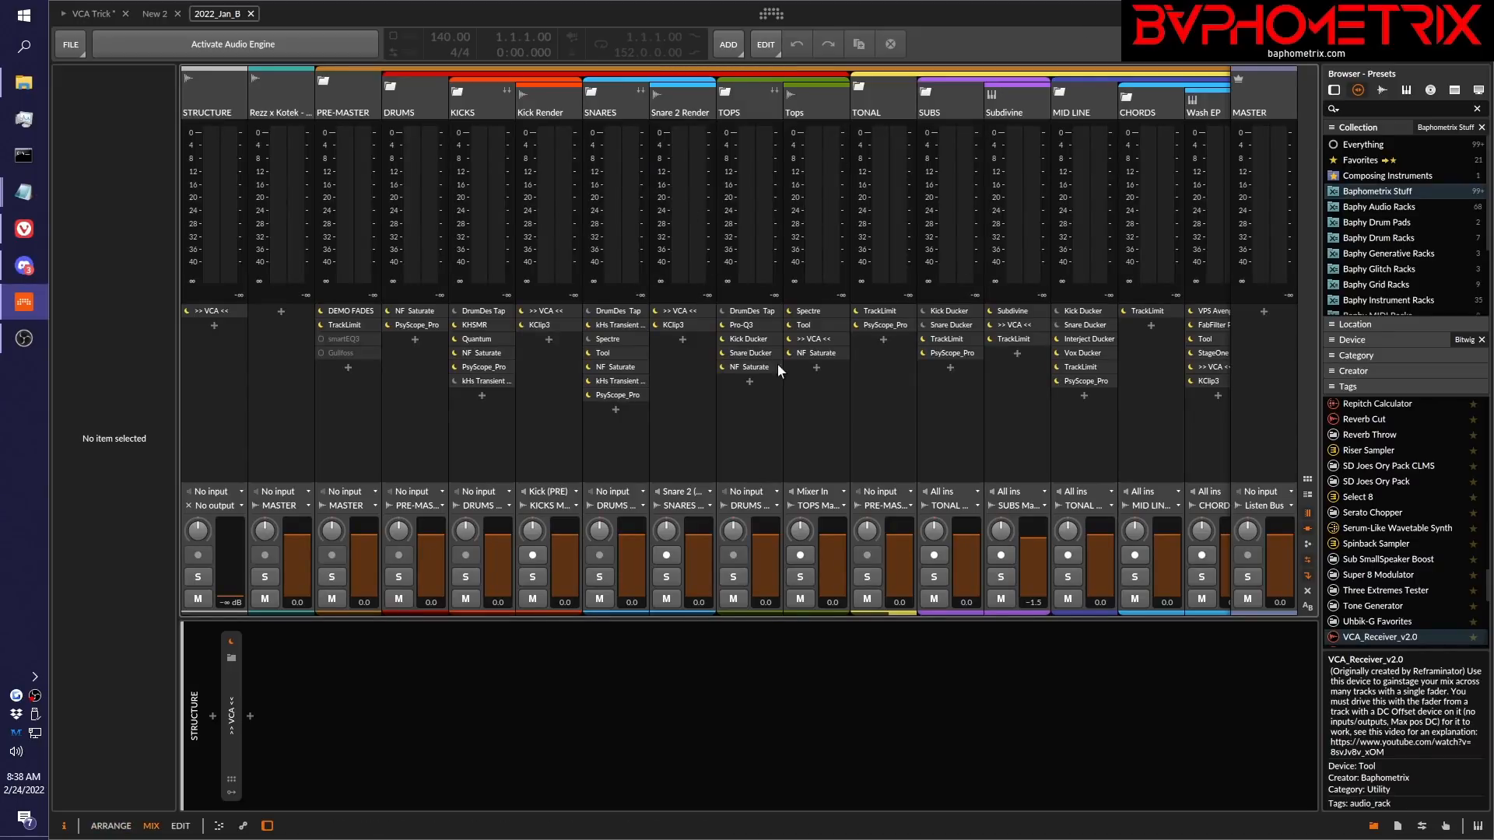
left_click(1206, 379)
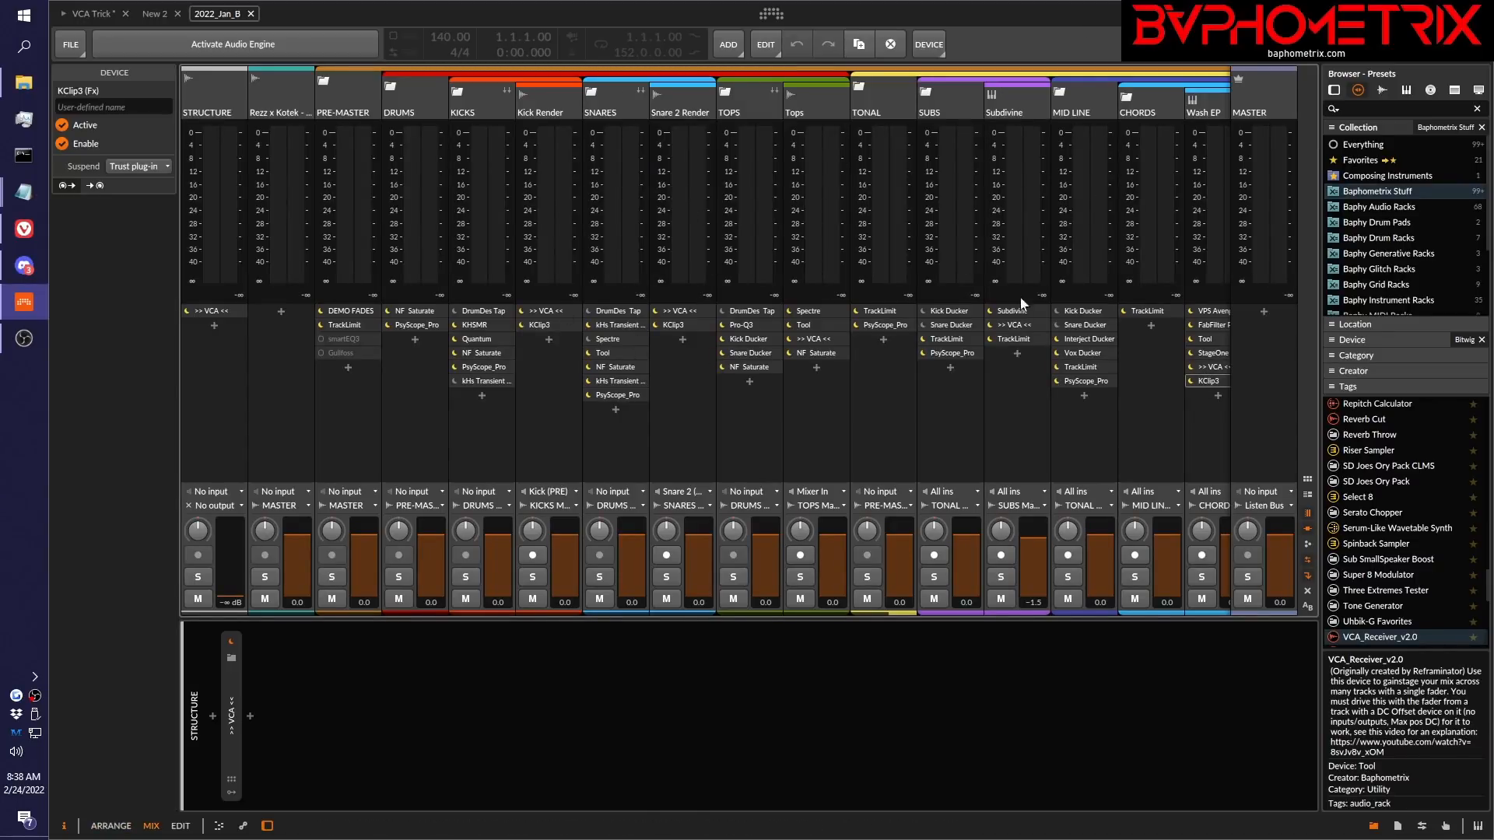
left_click(1021, 341)
left_click(1017, 325)
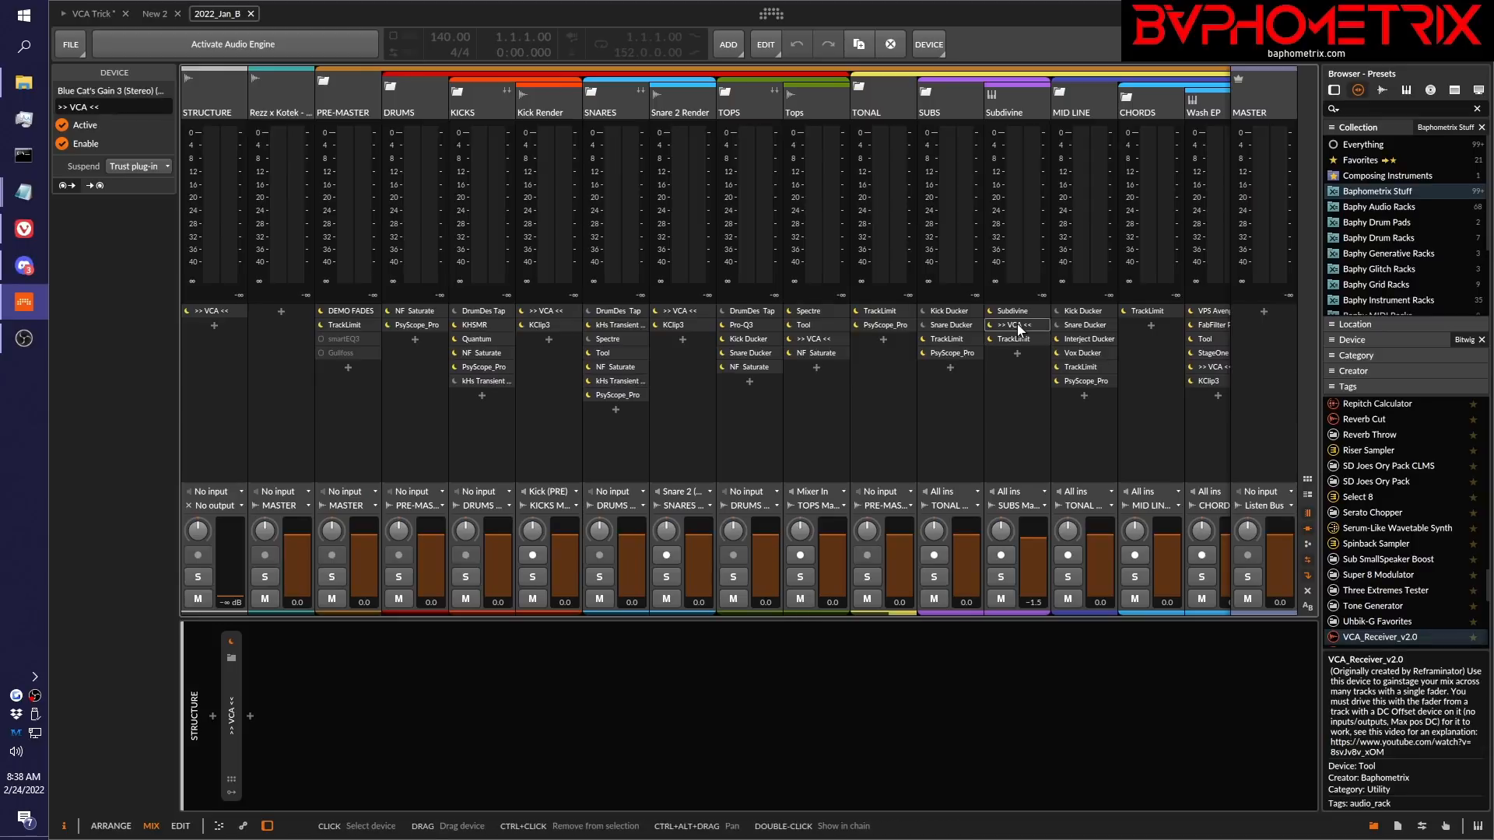
left_click(828, 339)
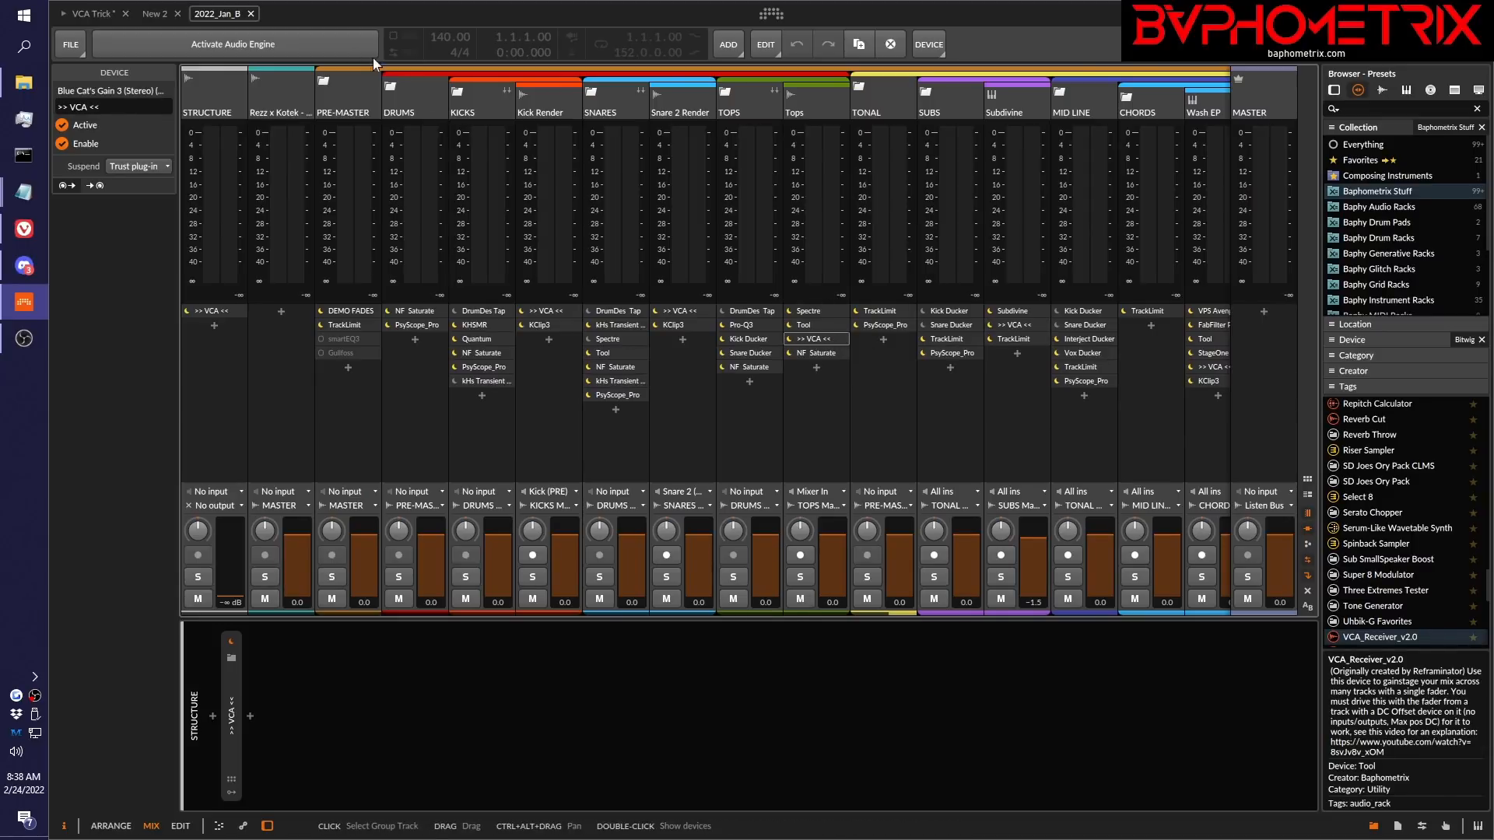
Activate the audio engine for 2022_Jan_B, then view the Tops track's >> VCA << gain plug-in and close it.
left_click(315, 33)
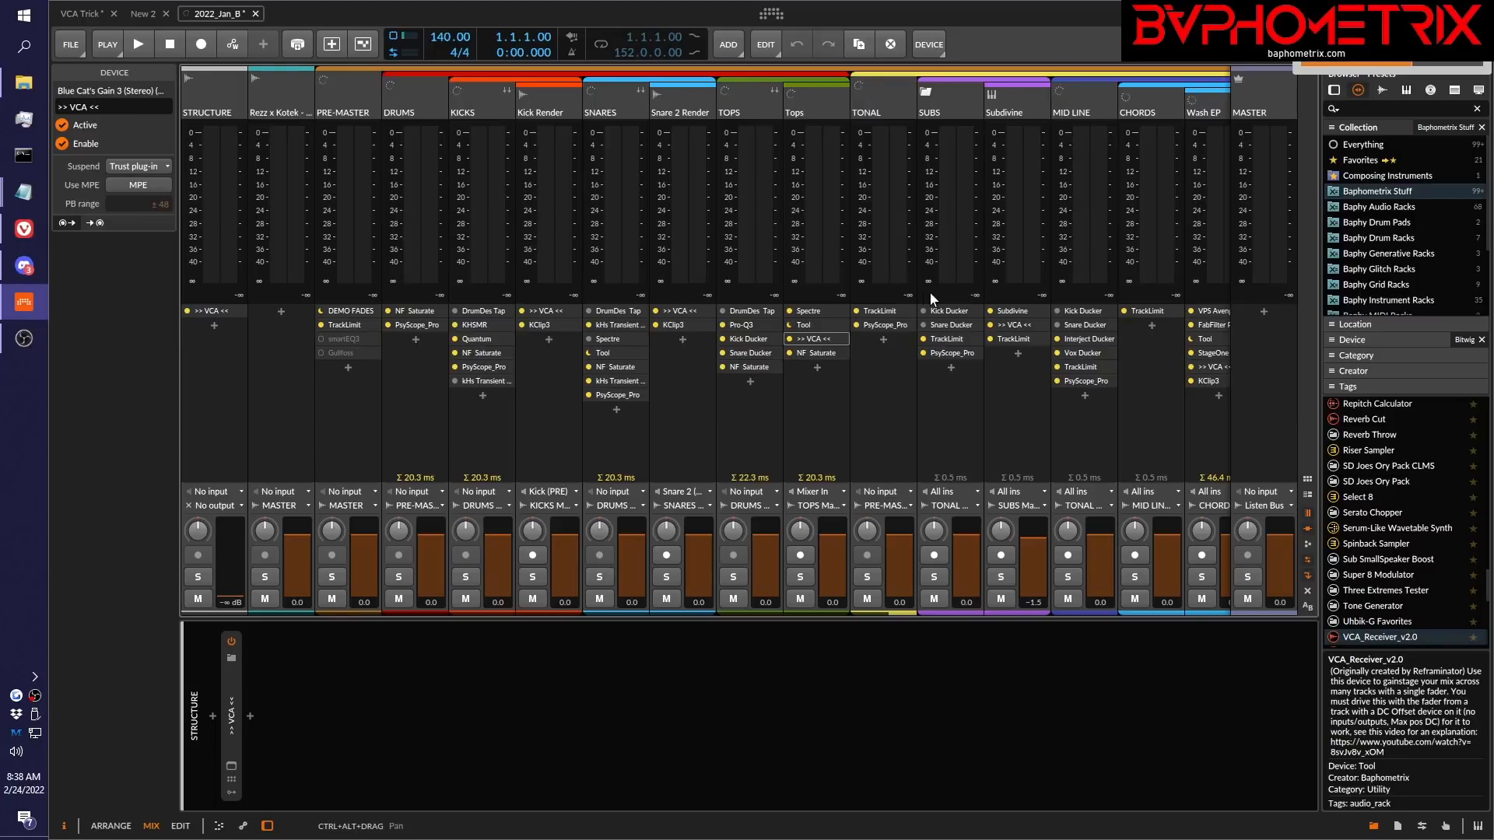
left_click(840, 340)
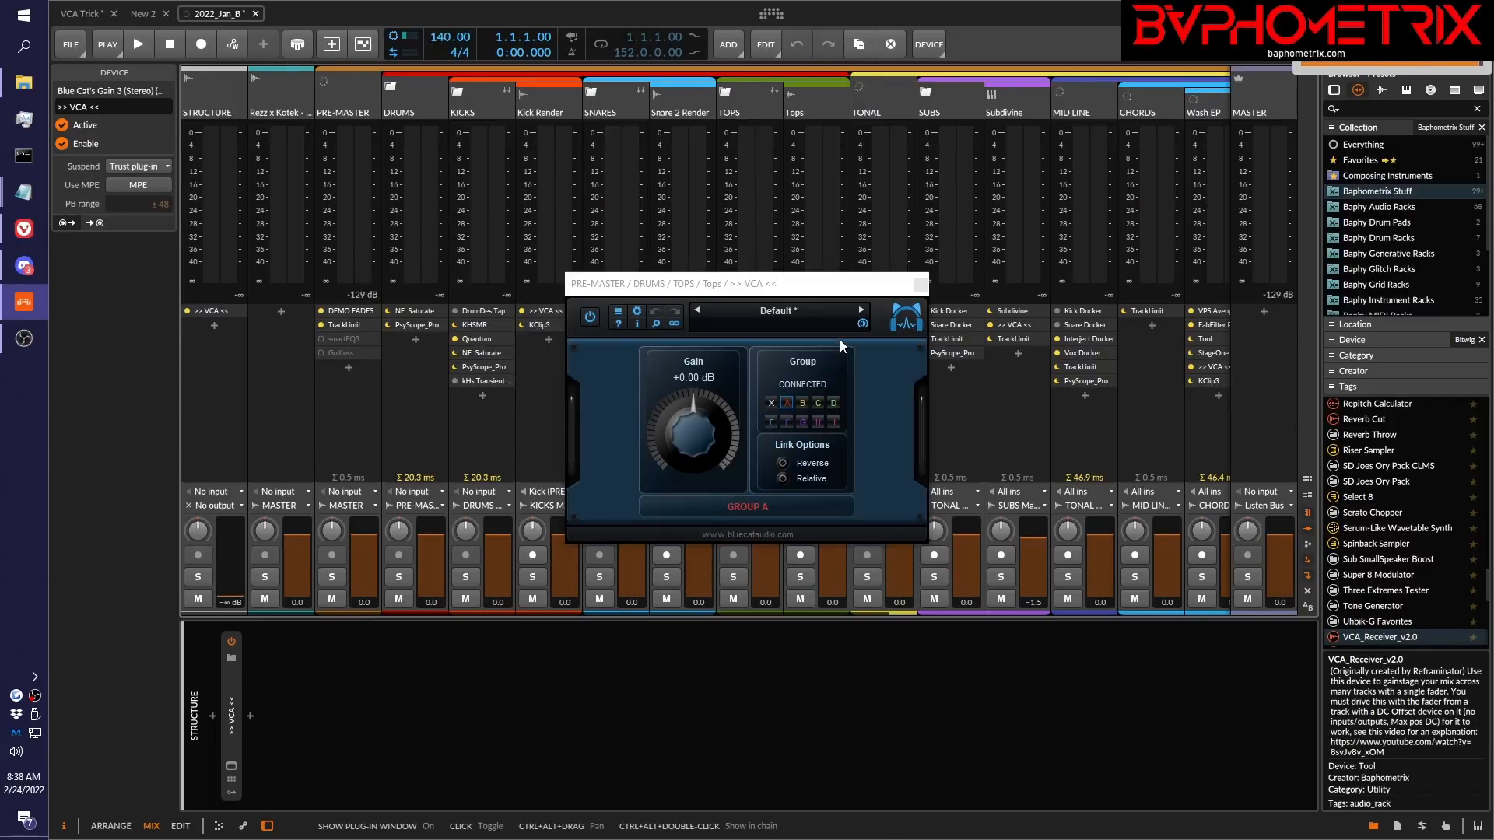
left_click(923, 285)
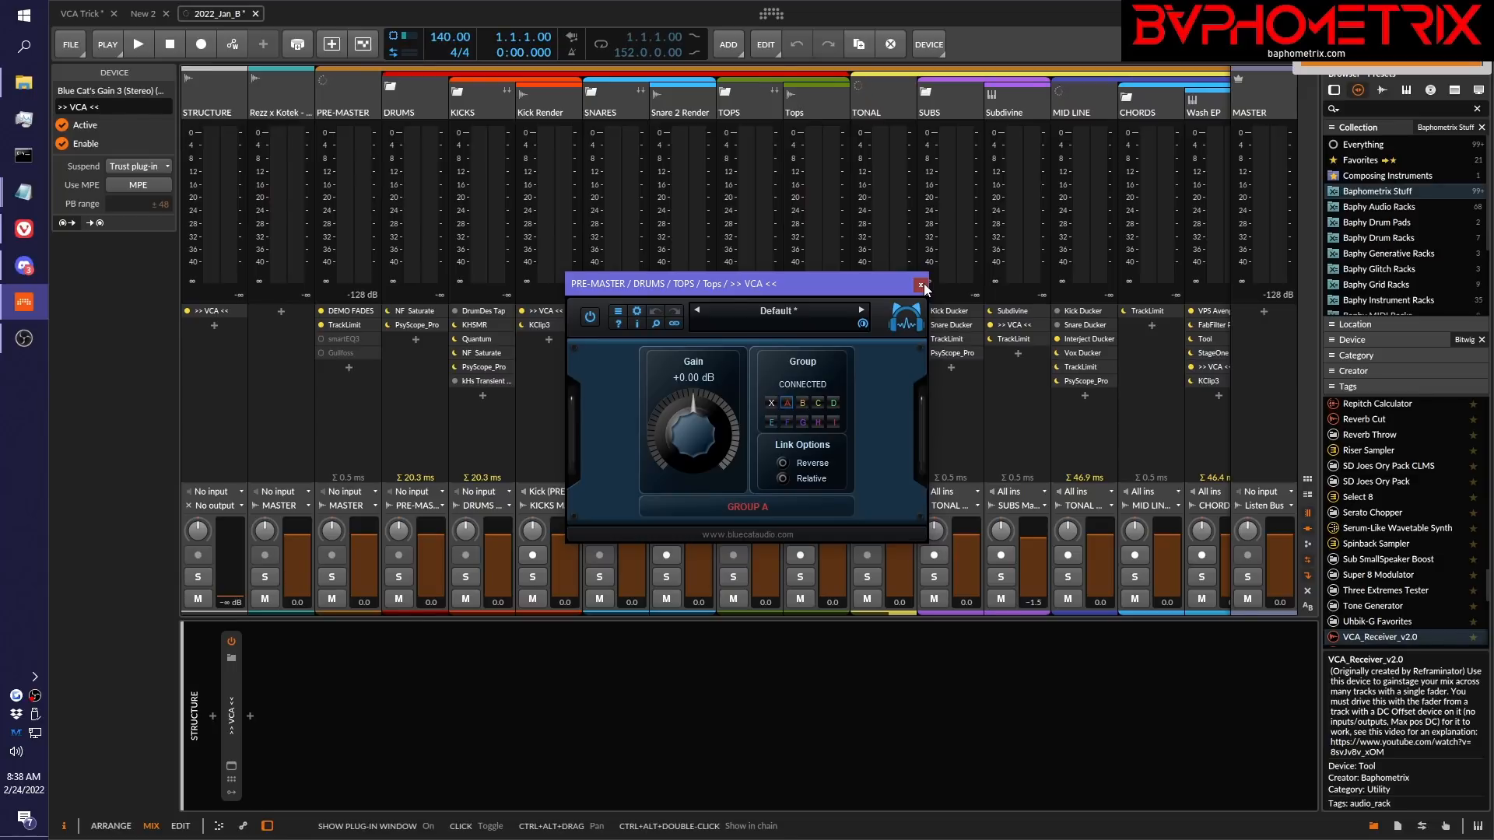
left_click(922, 285)
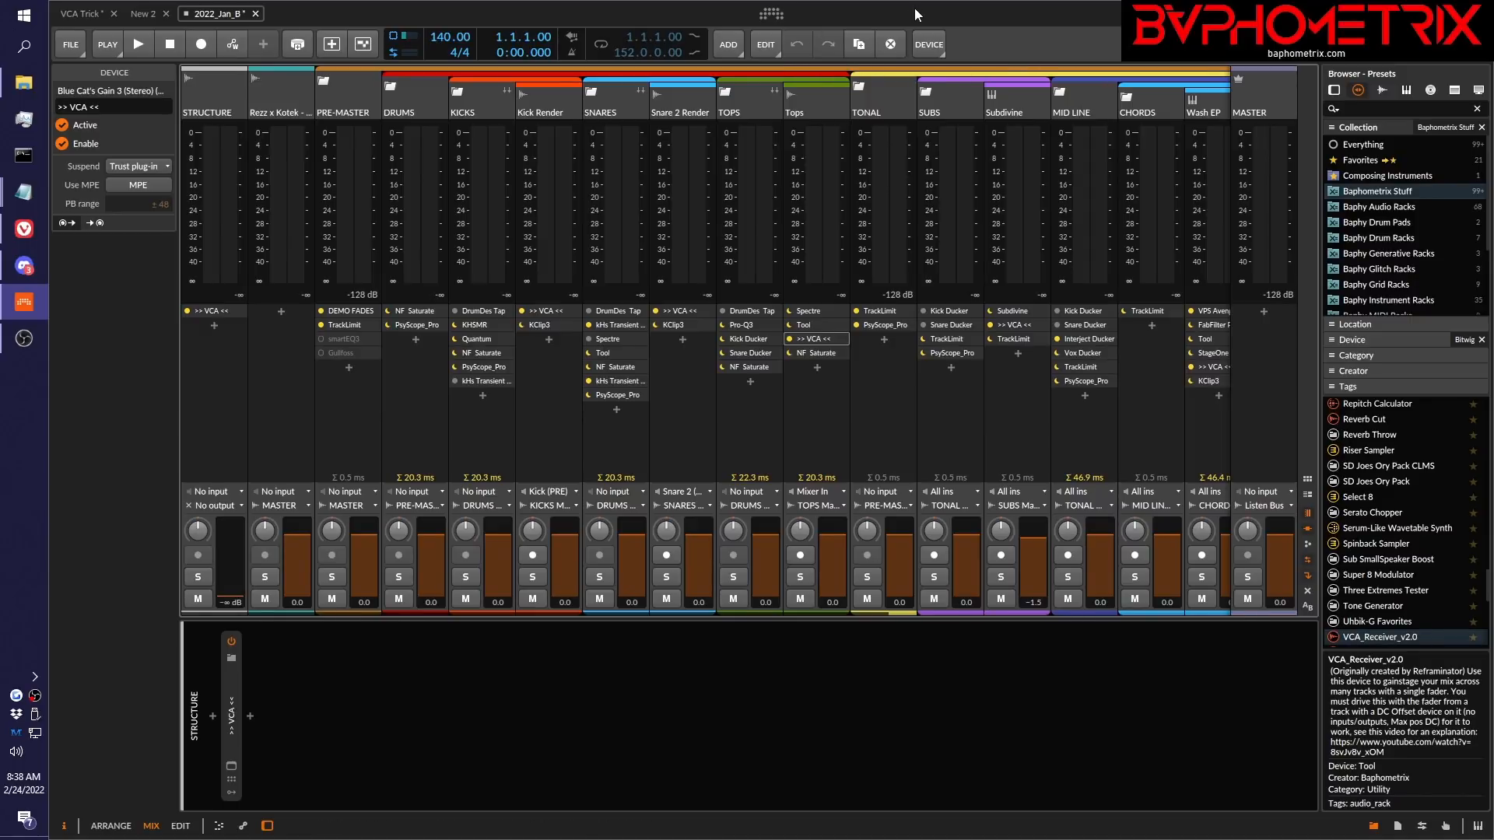
Play the arrangement from around bar 9 in the MIX-IN section and stop it in the VERSE 1 section.
key("alt+1")
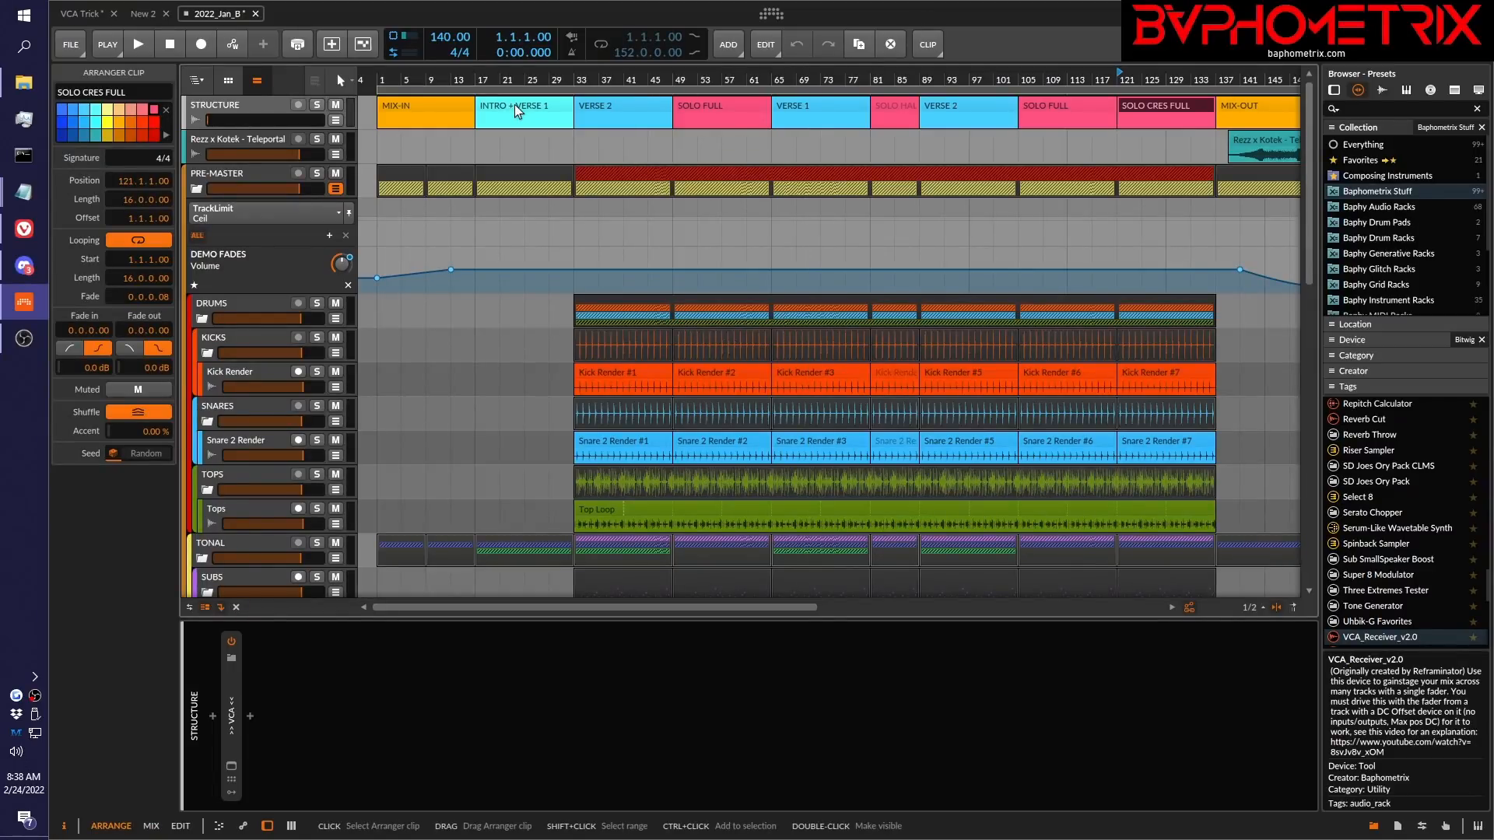
left_click(432, 78)
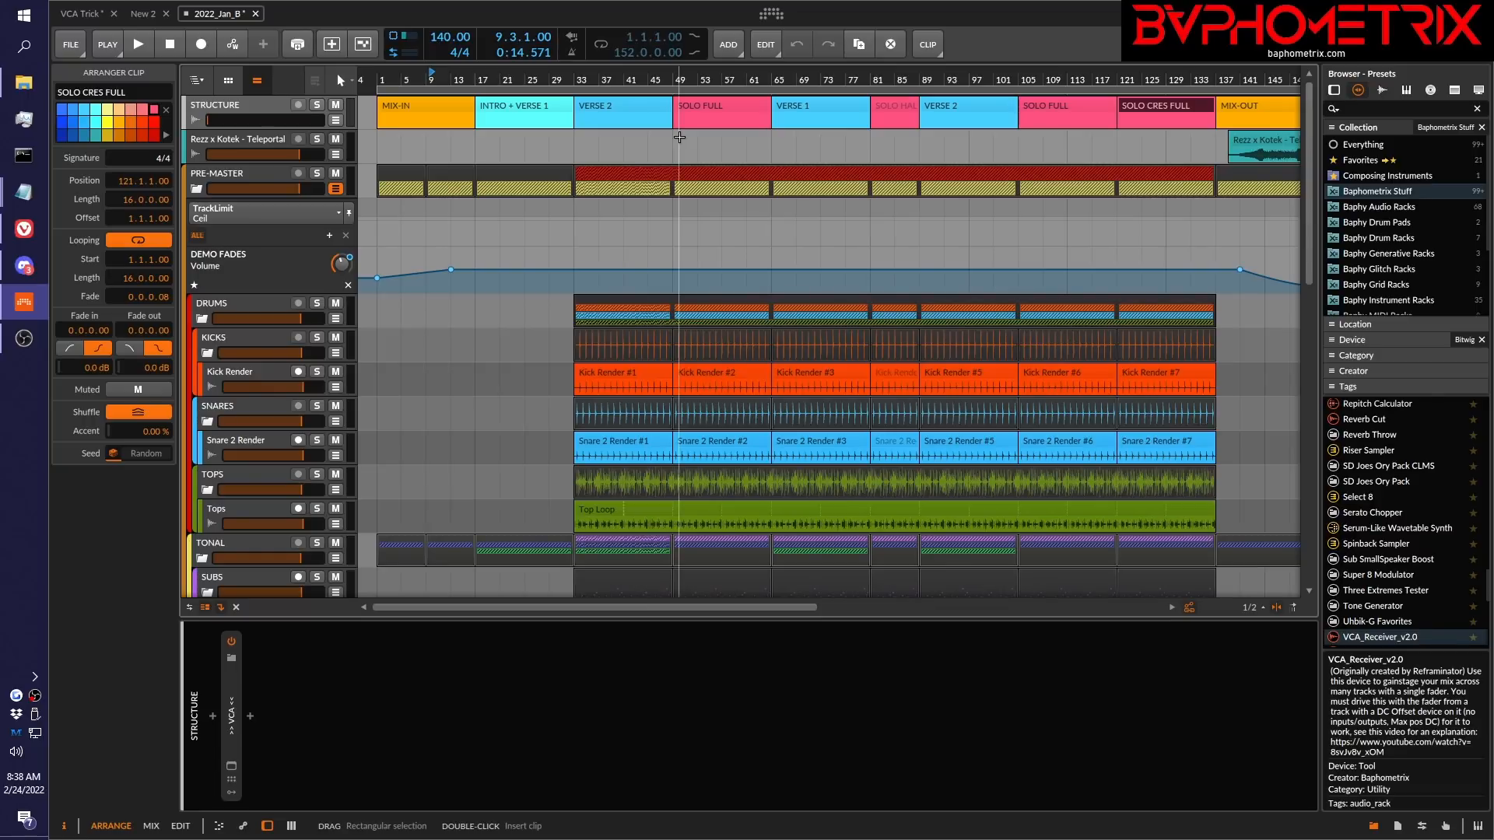
key("space")
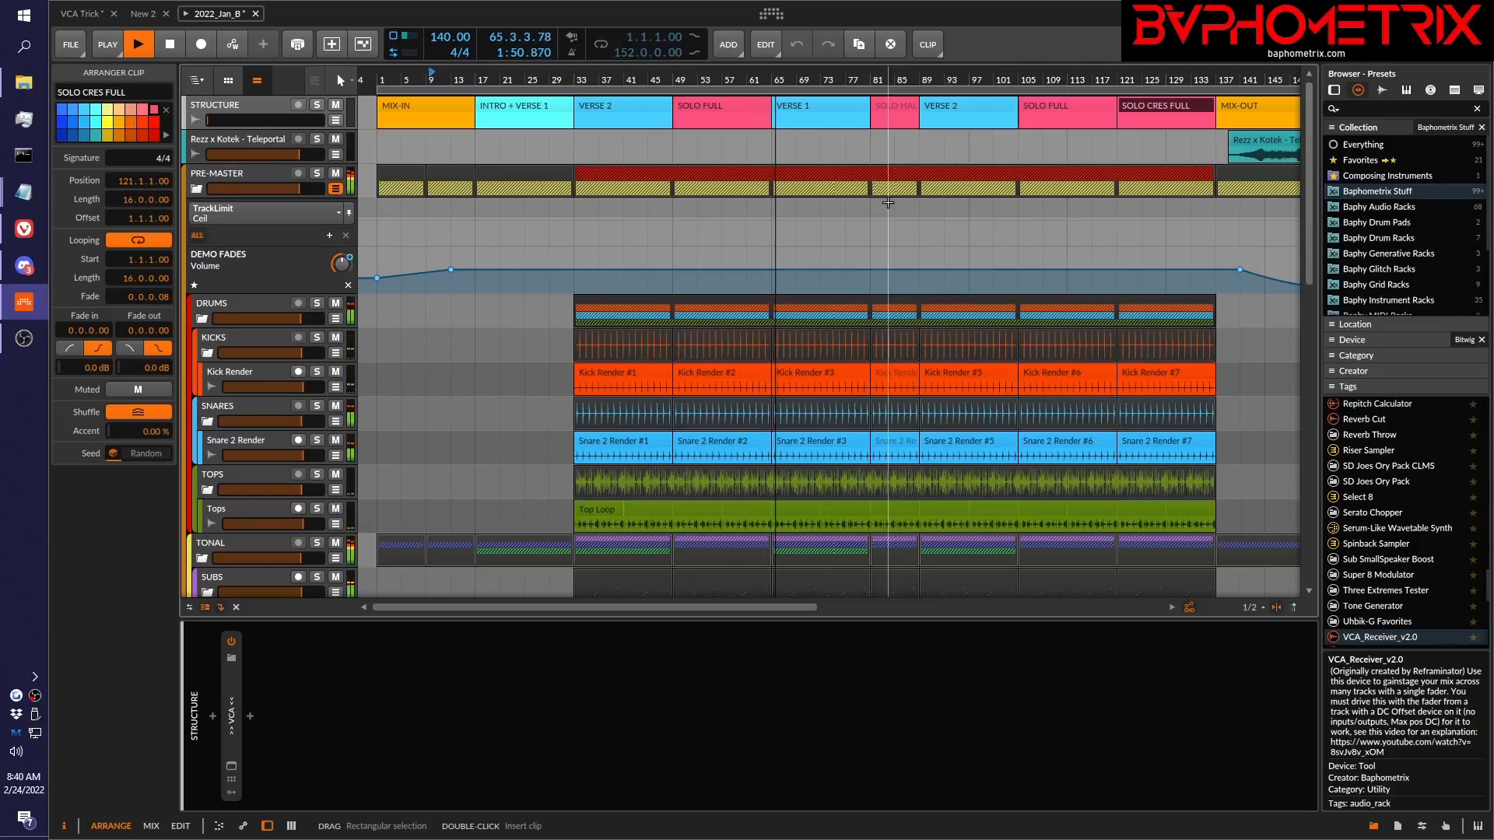
key("space")
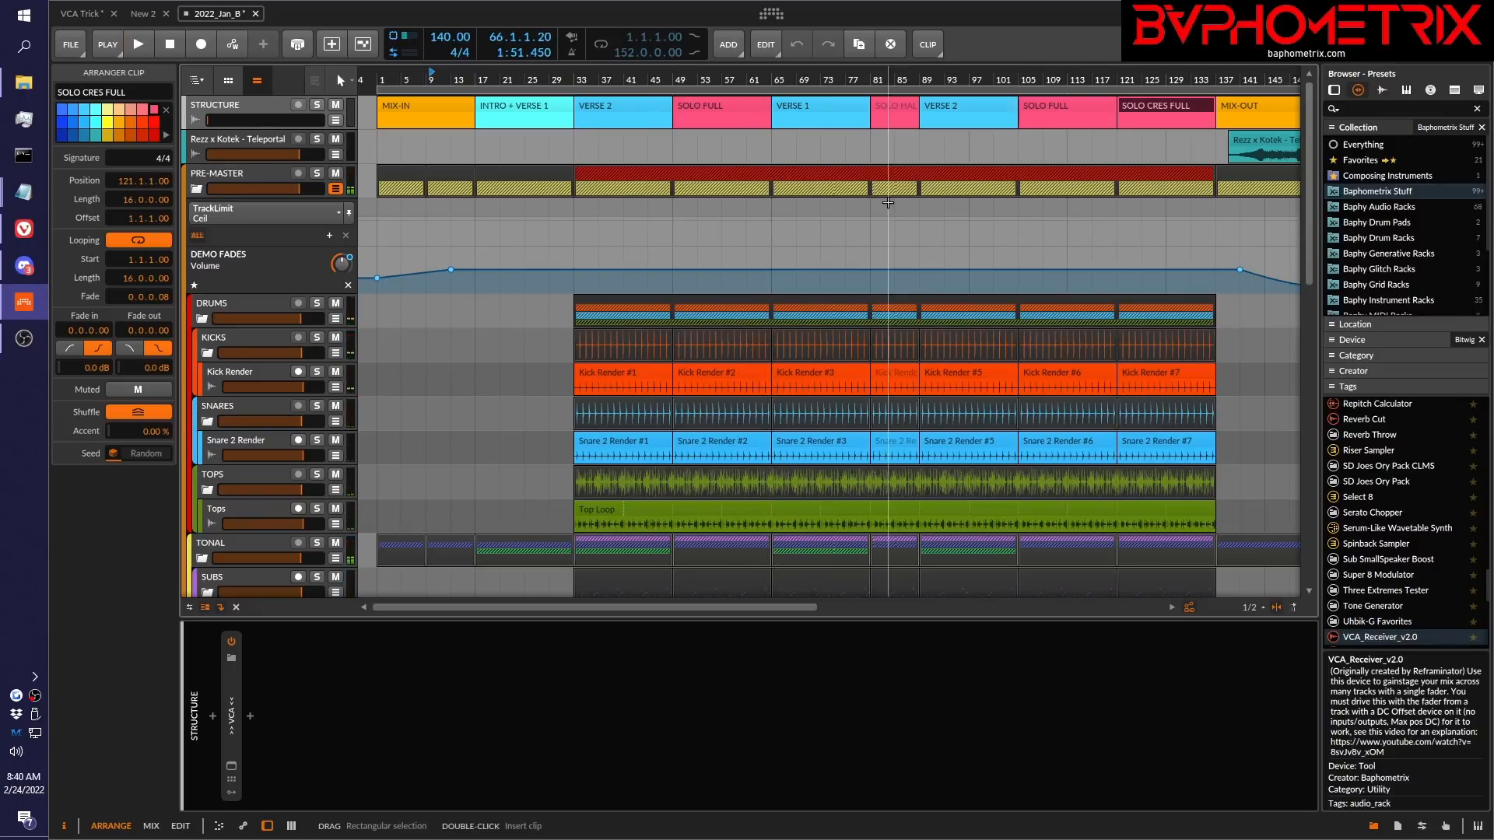
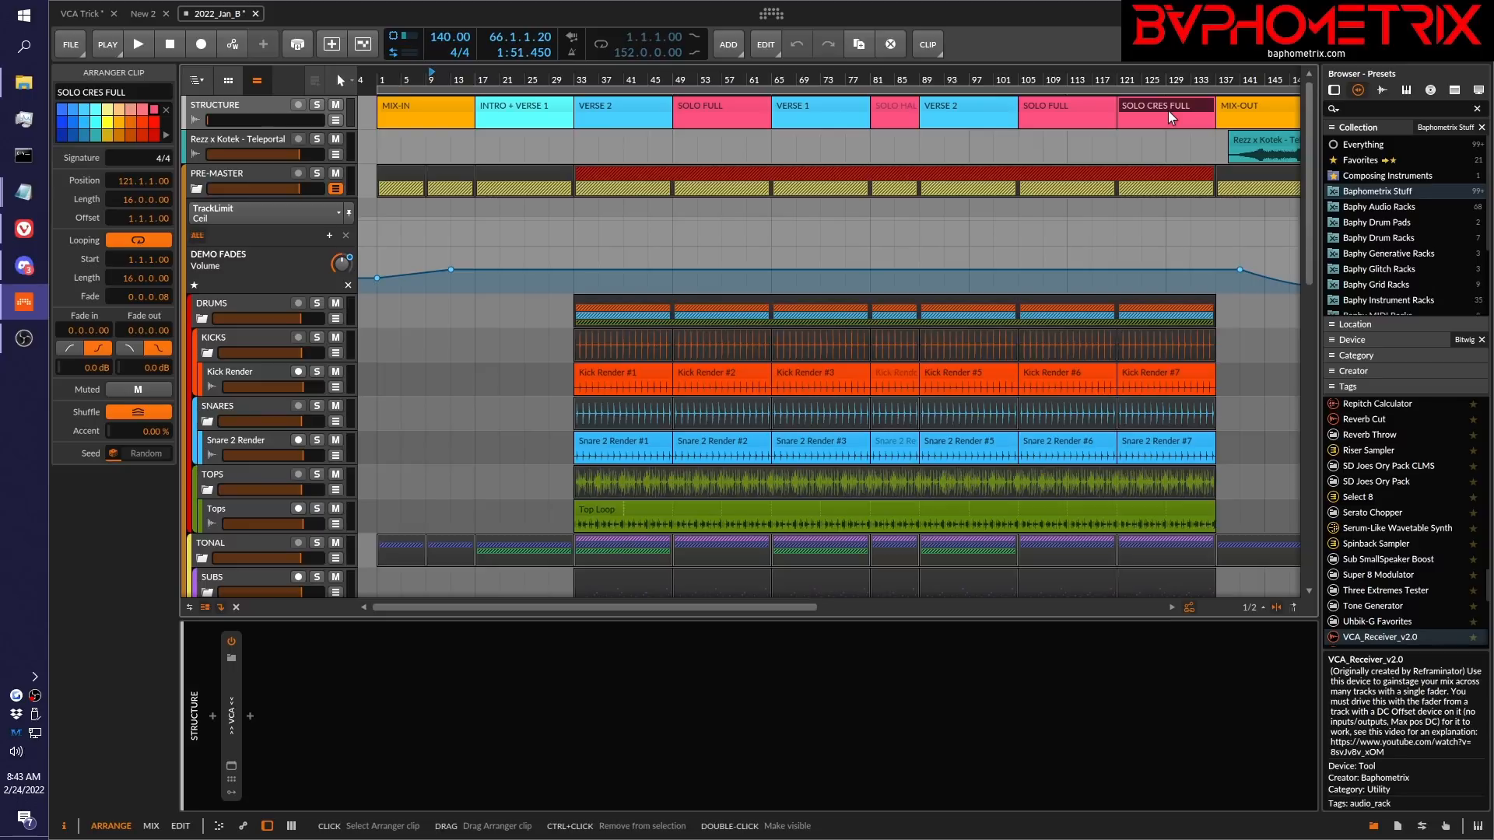
Set the playback start to bar 121 at the SOLO CRES FULL section, play a short passage and stop.
left_click(1131, 123)
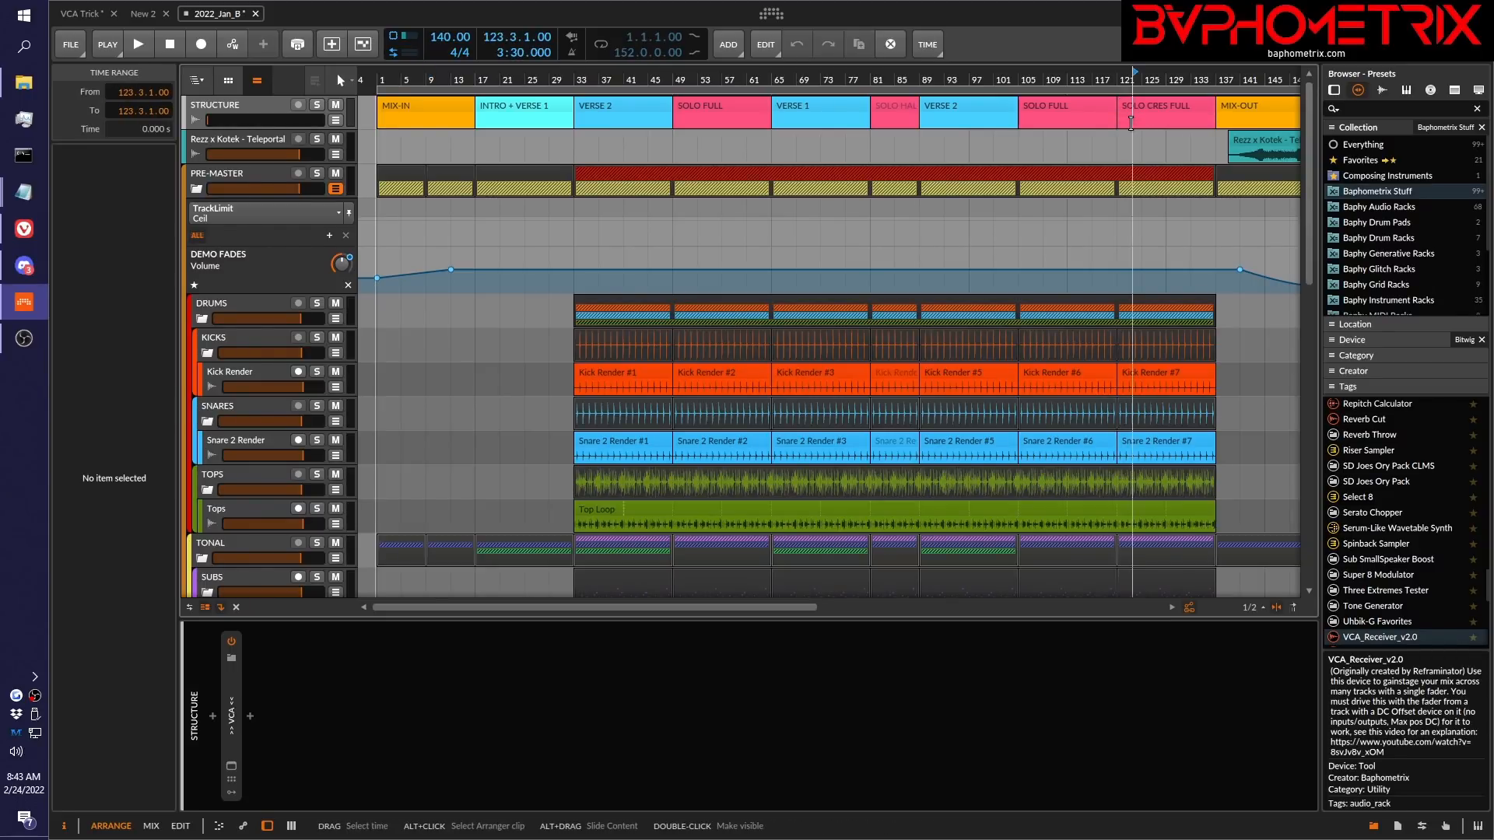
left_click(1122, 75)
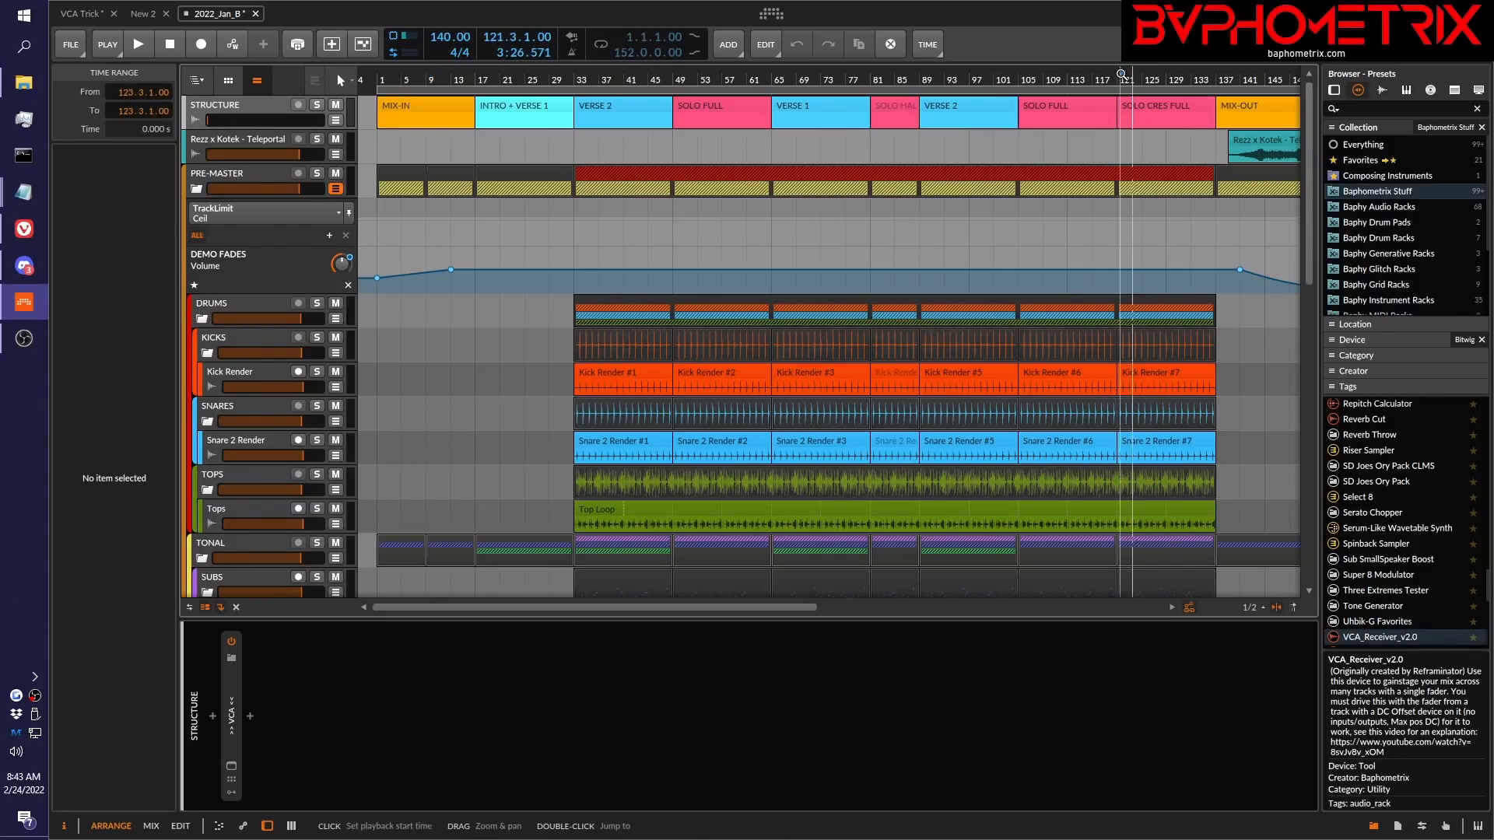
left_click(1165, 109)
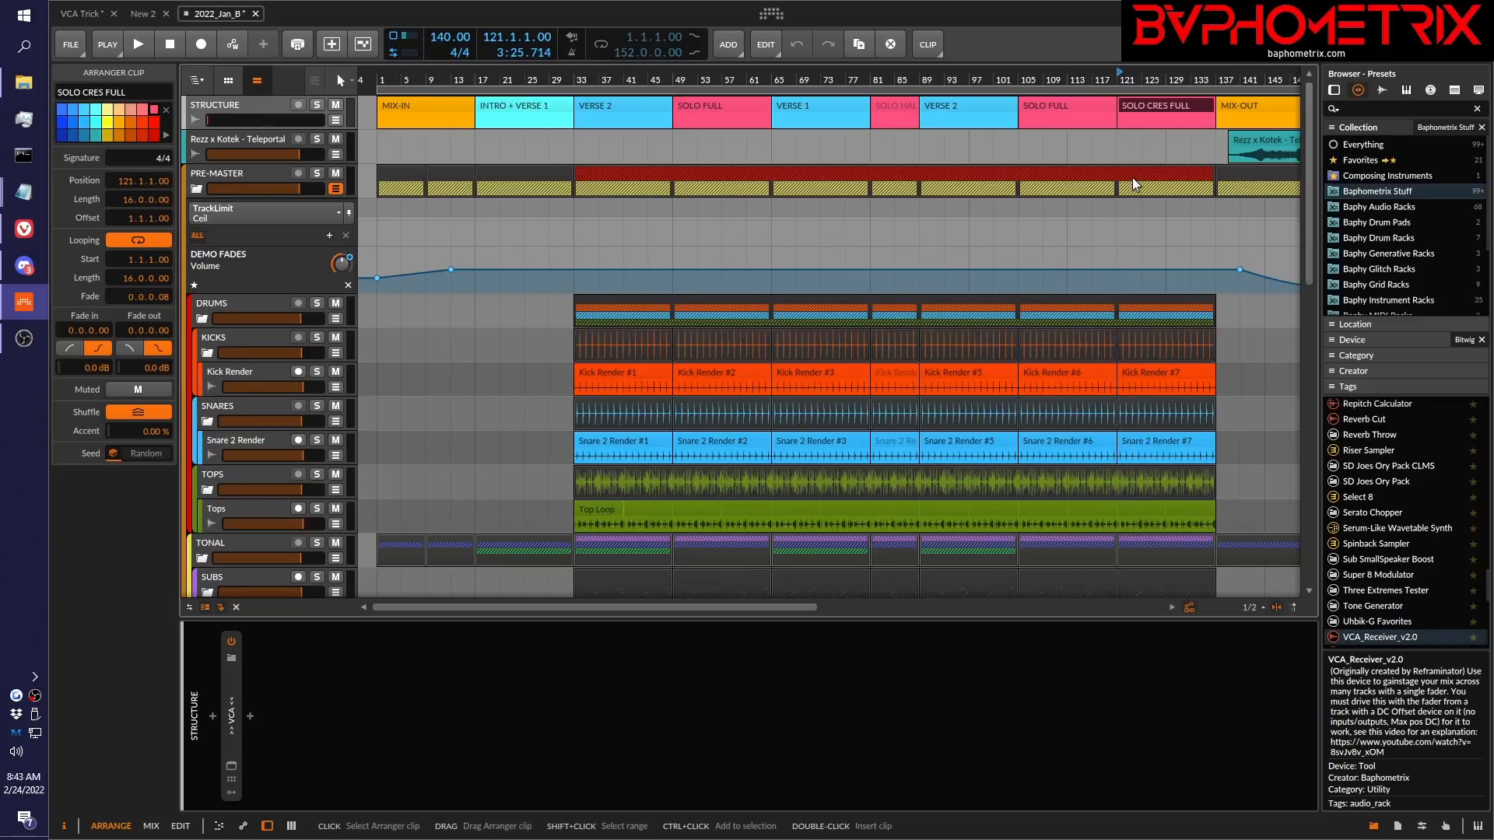
key("space")
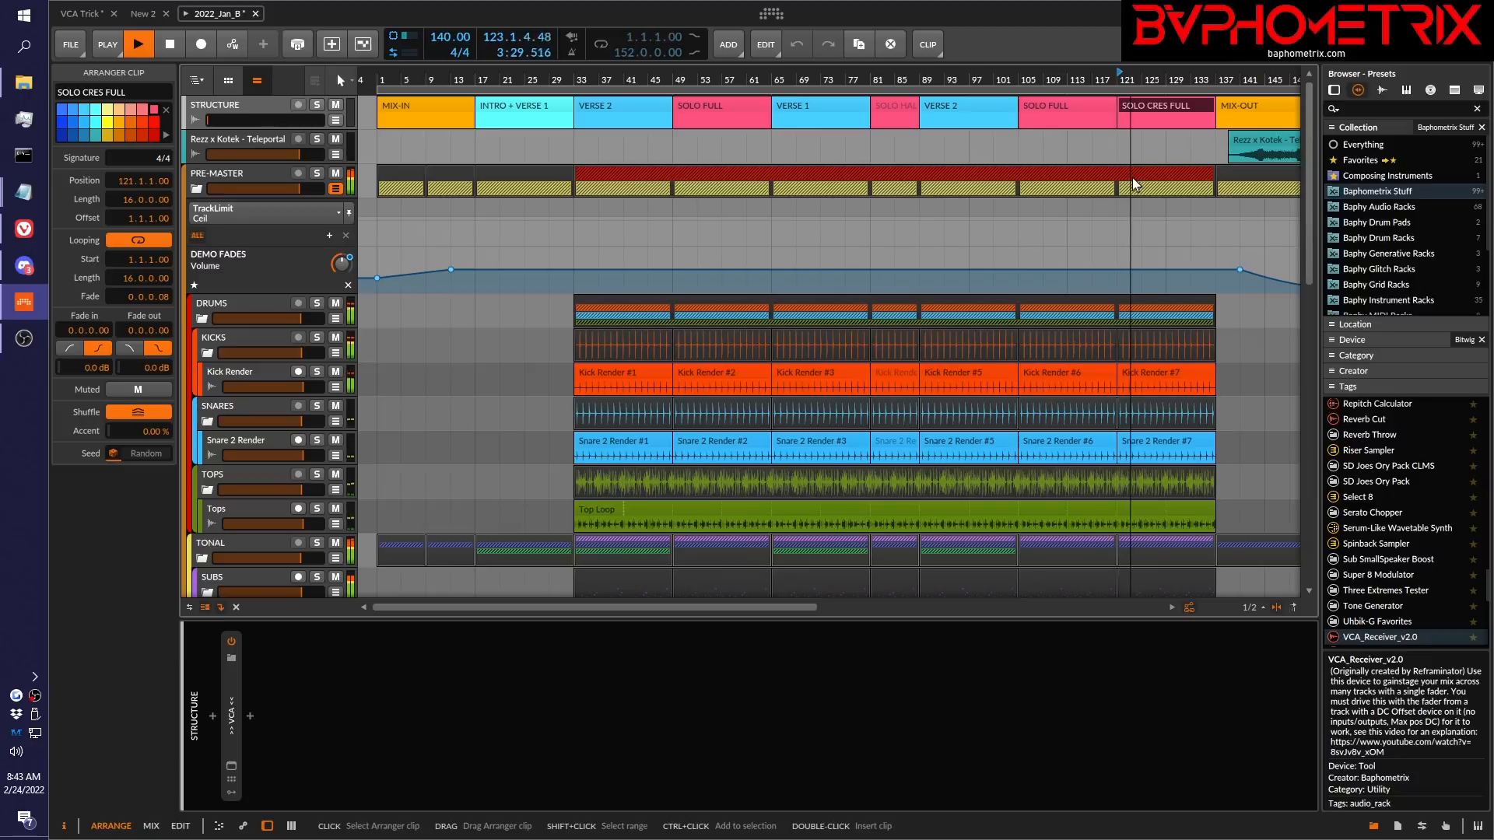
key("space")
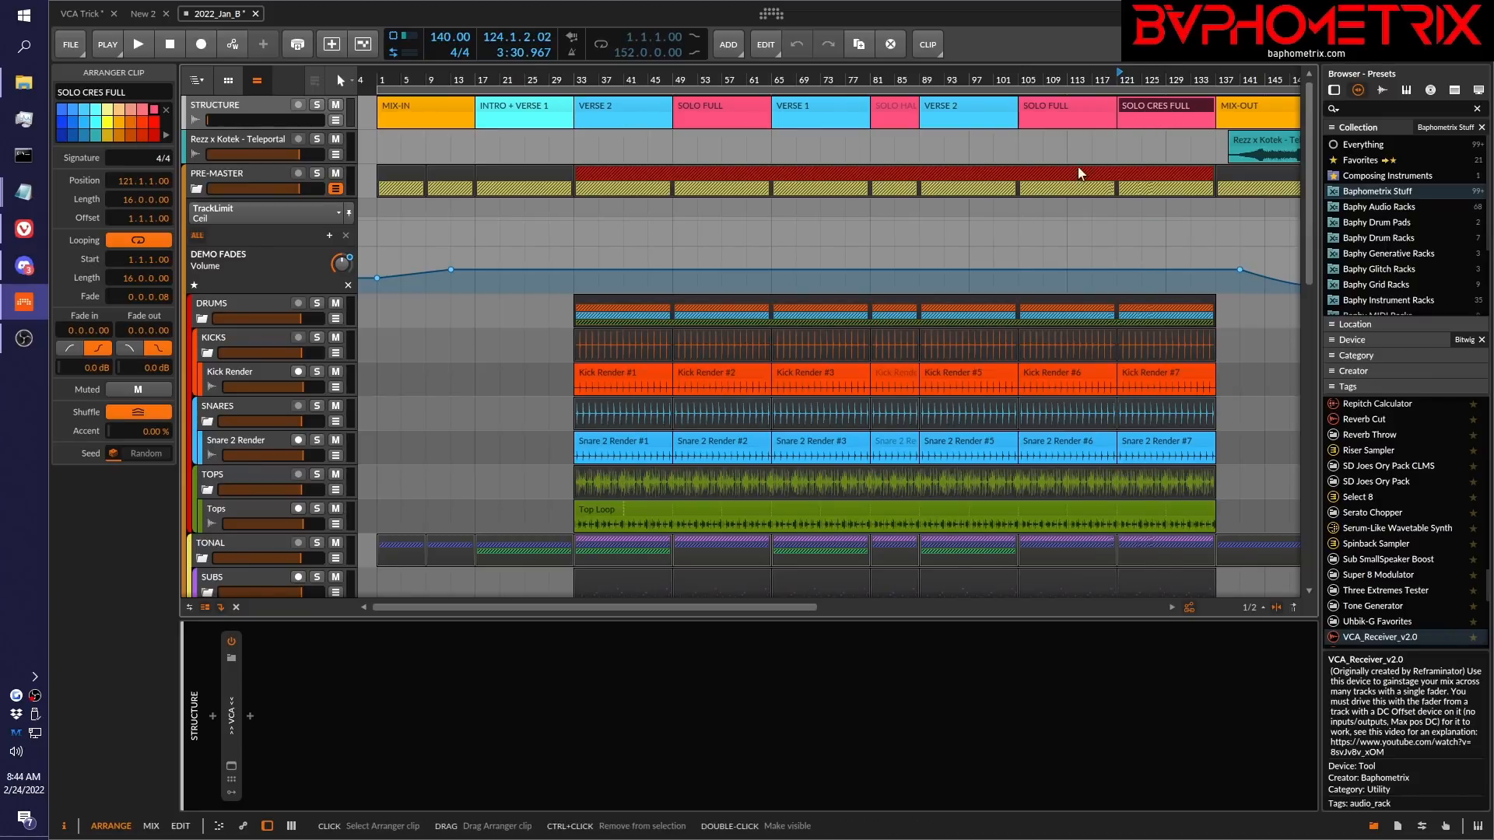
Return to the mixer, check the gain and link group in the Tops track's >> VCA << plug-in, and close it.
key("alt+2")
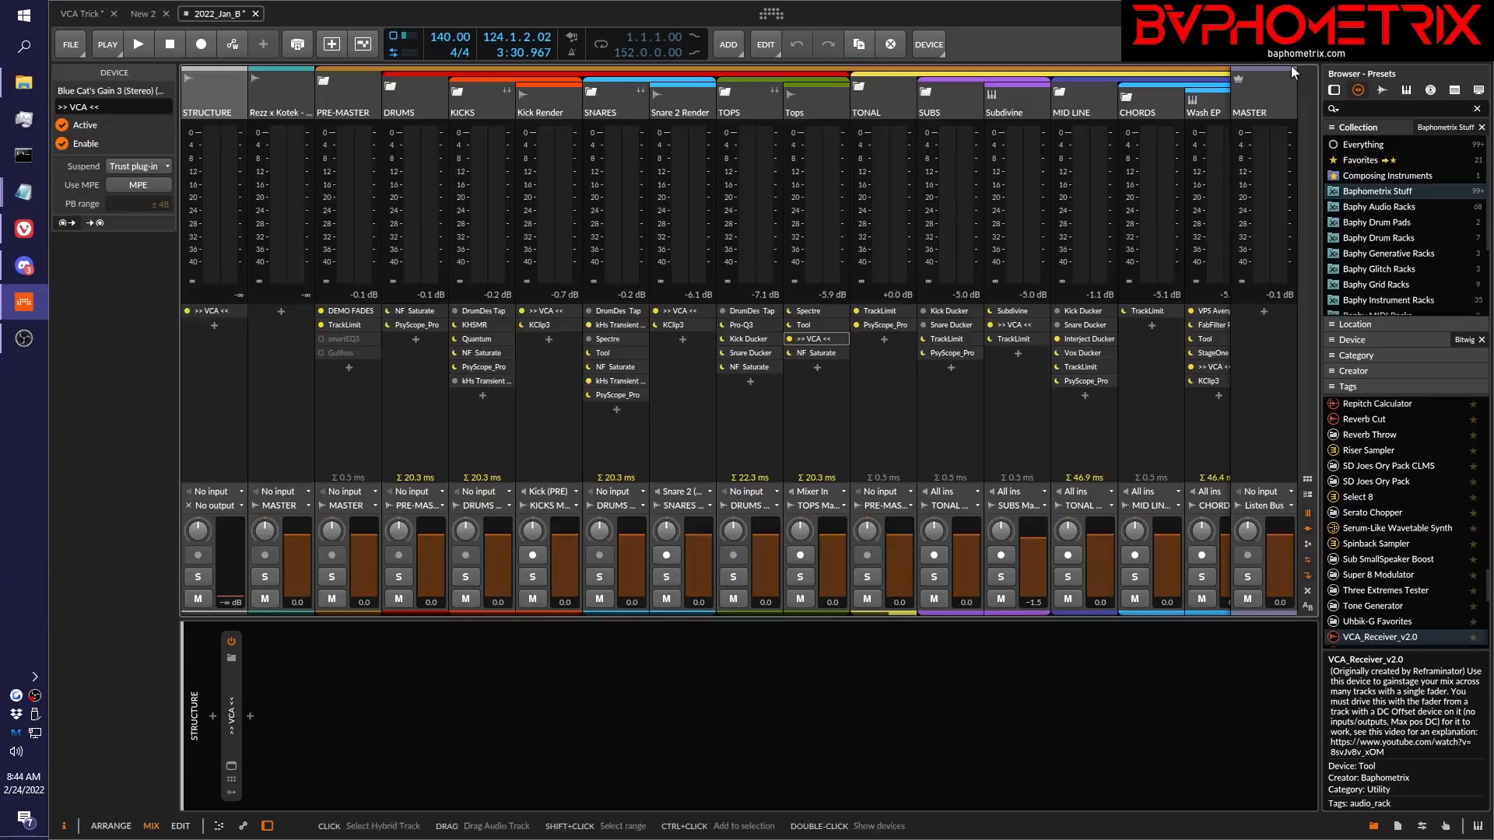
left_click(842, 340)
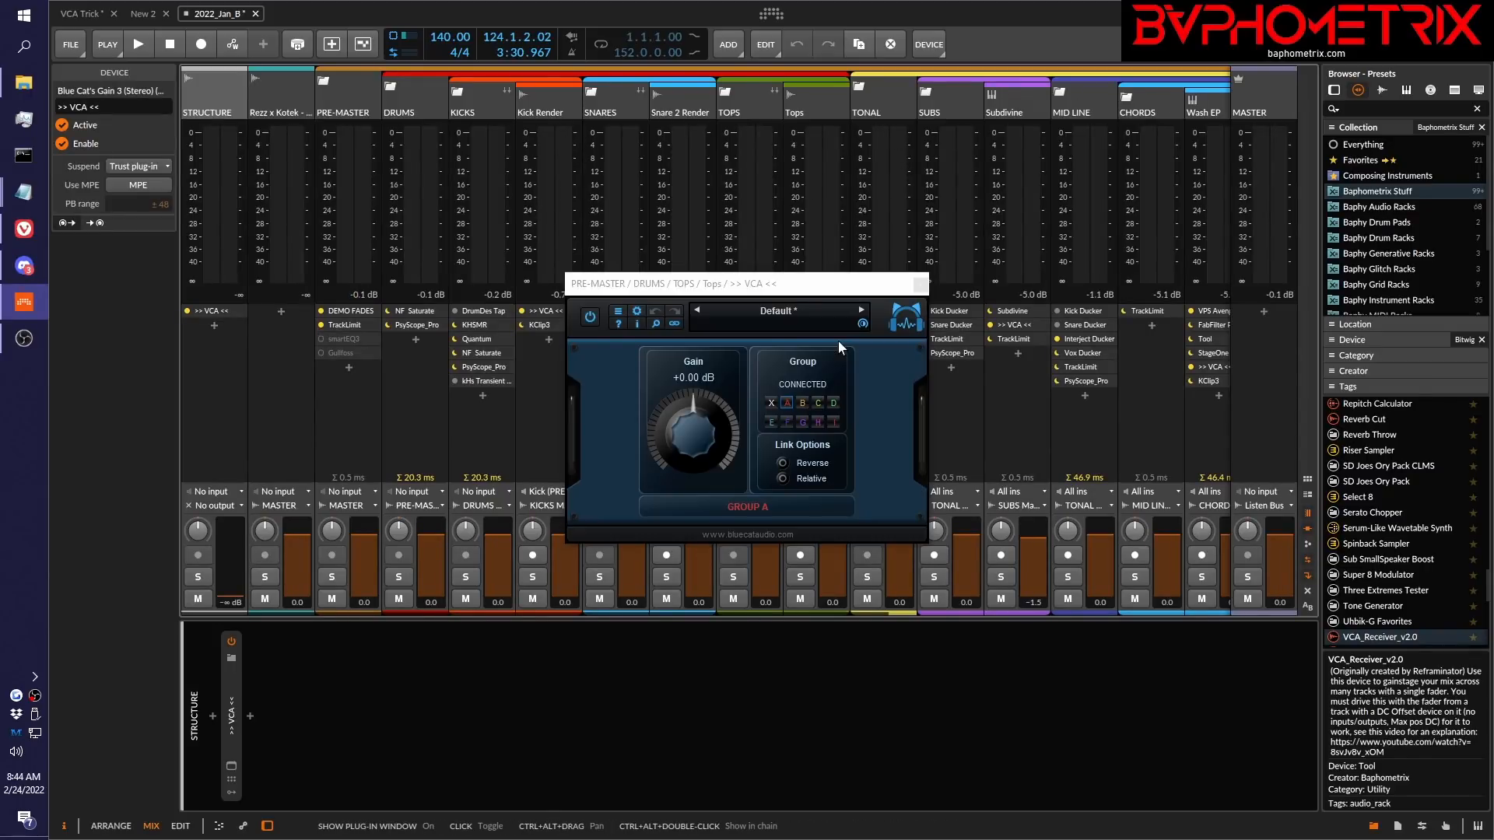
left_click(922, 284)
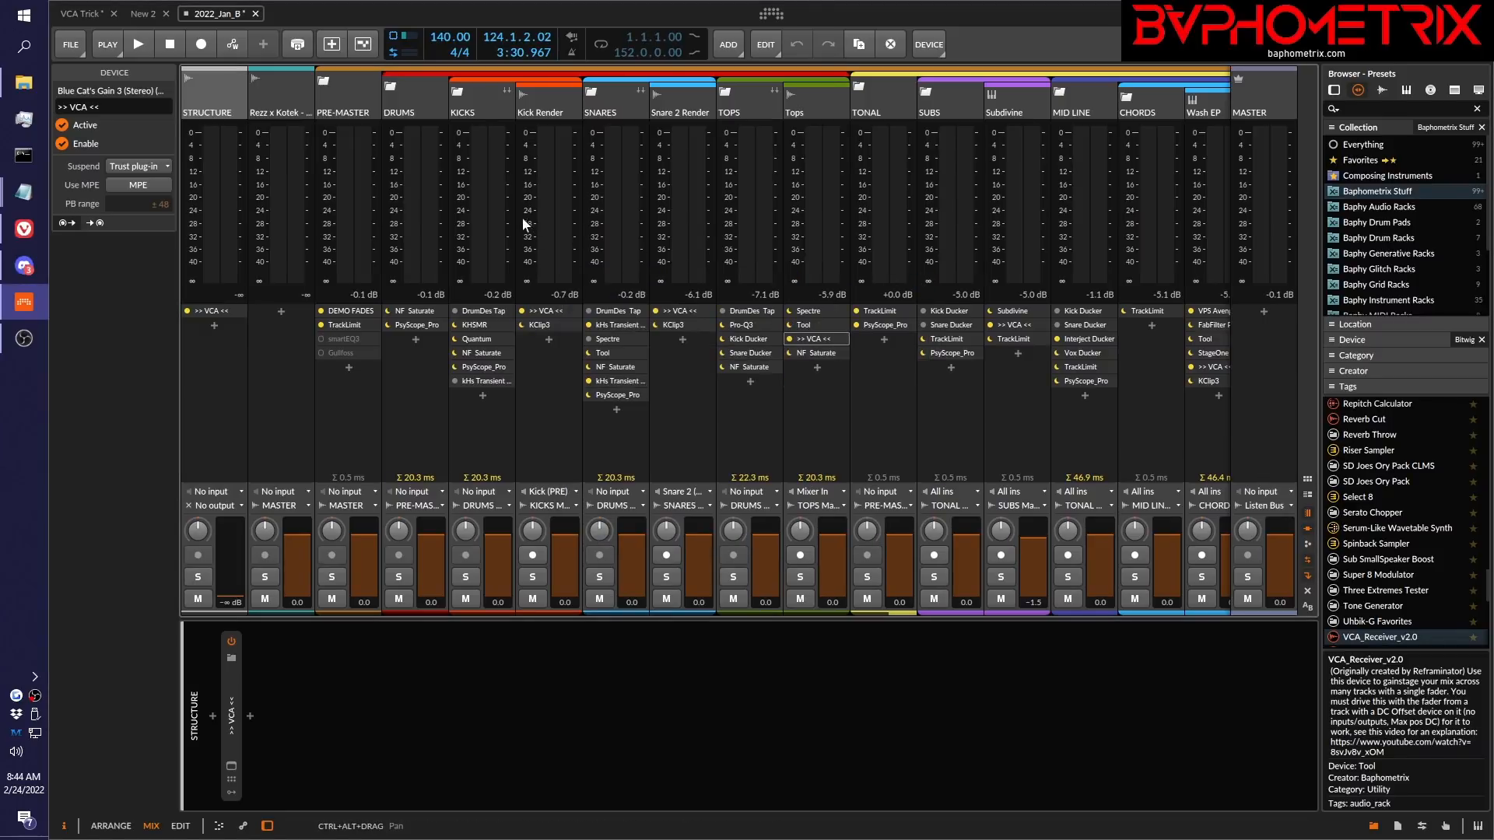
Select the STRUCTURE track in the arrangement, then open its >> VCA << gain plug-in from the mixer and move its window clear of the STRUCTURE channel.
key("alt+1")
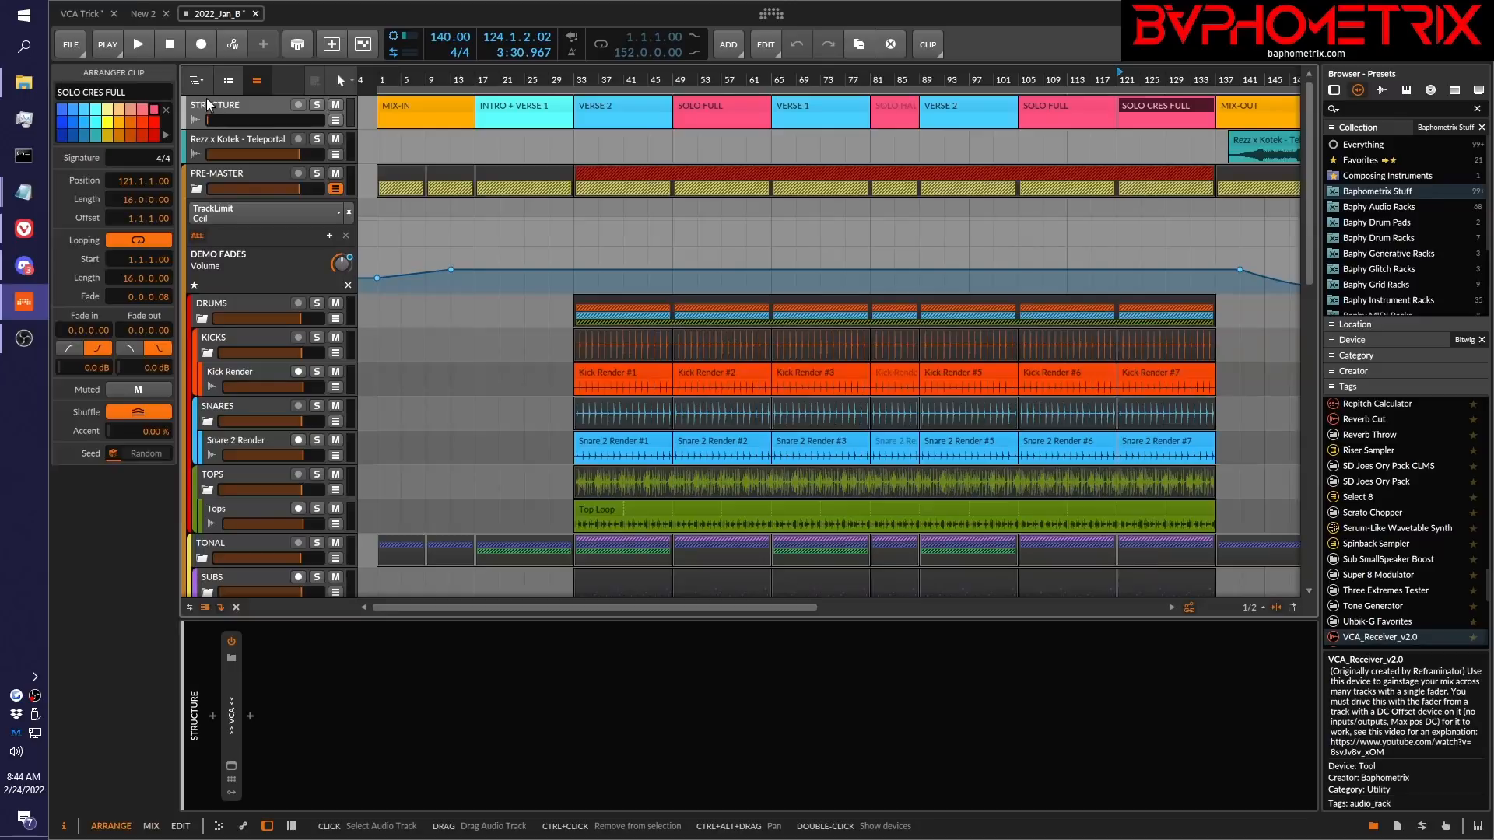
left_click(235, 109)
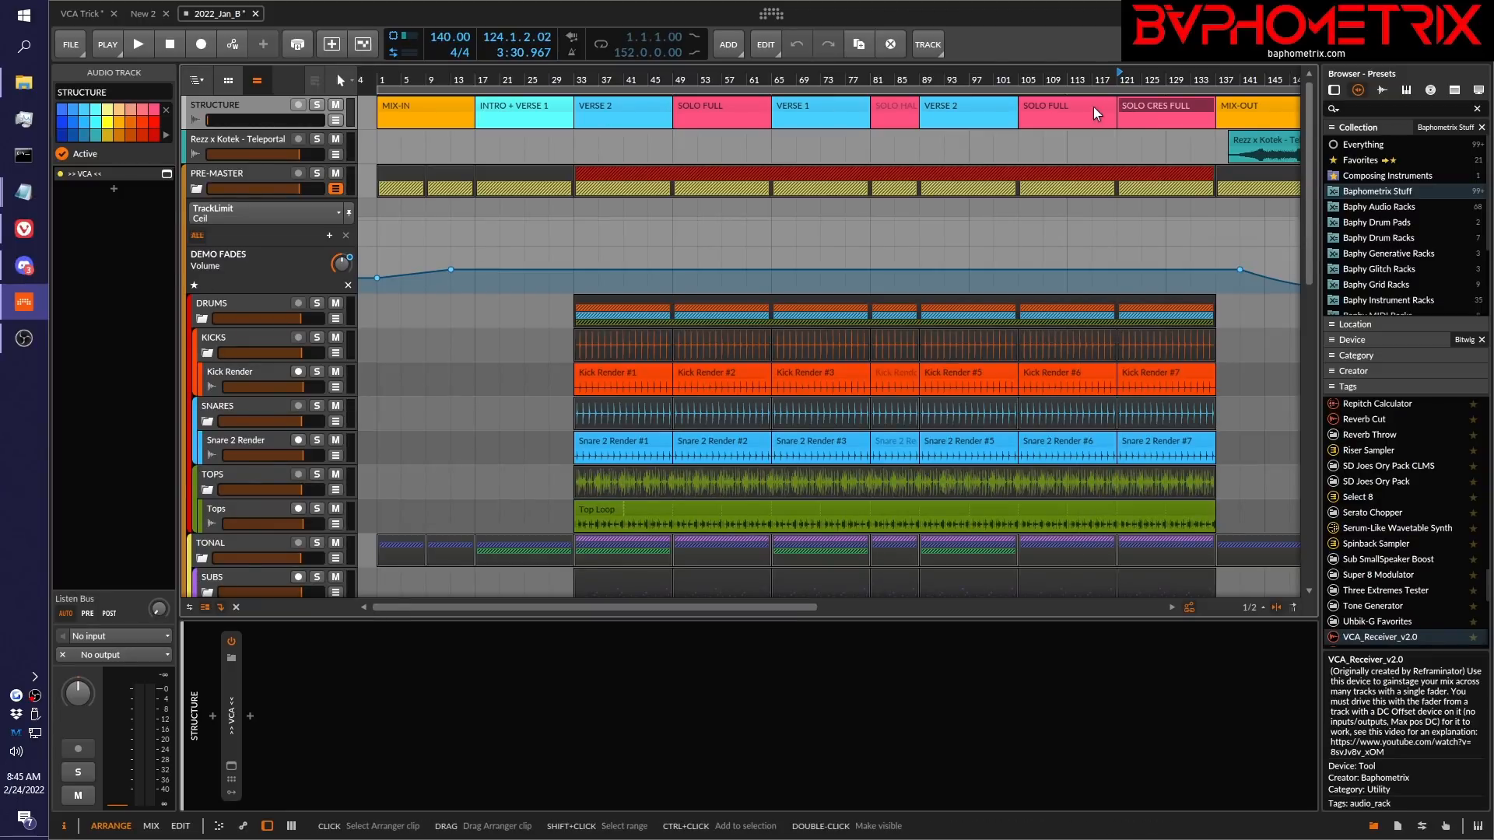
key("alt+2")
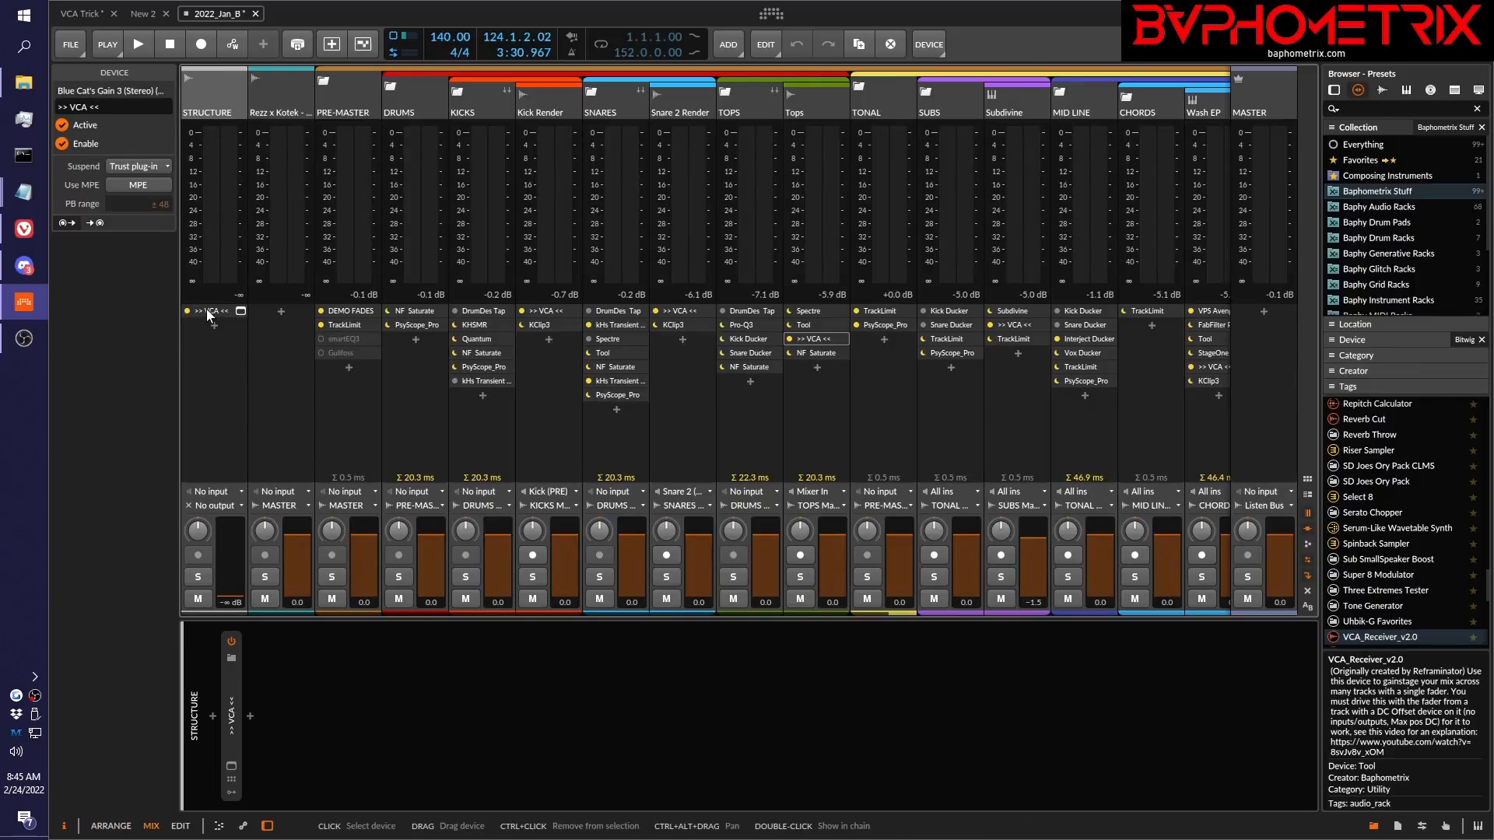
left_click(241, 311)
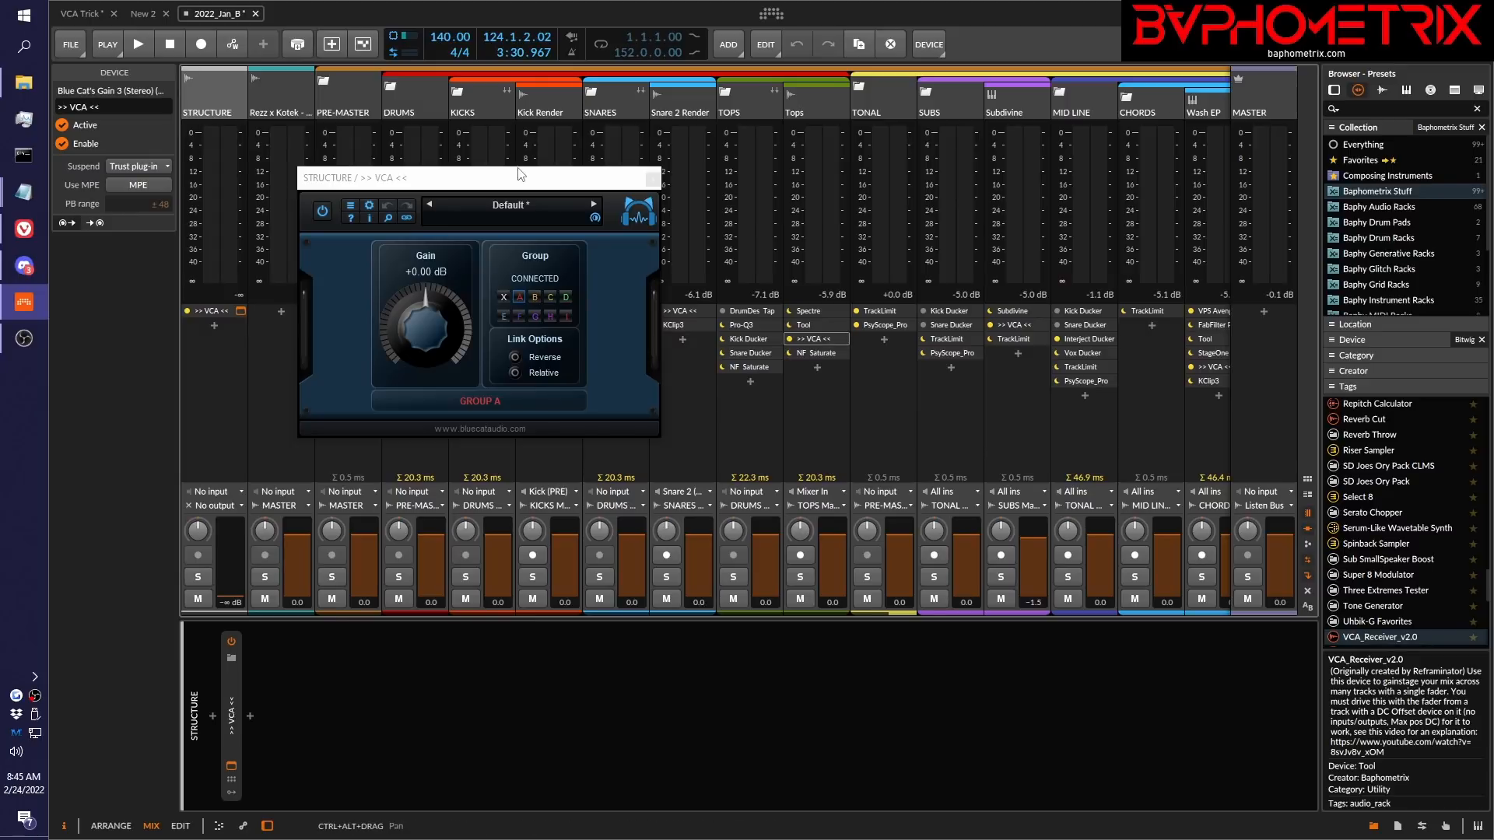
left_click_drag(517, 184, 692, 206)
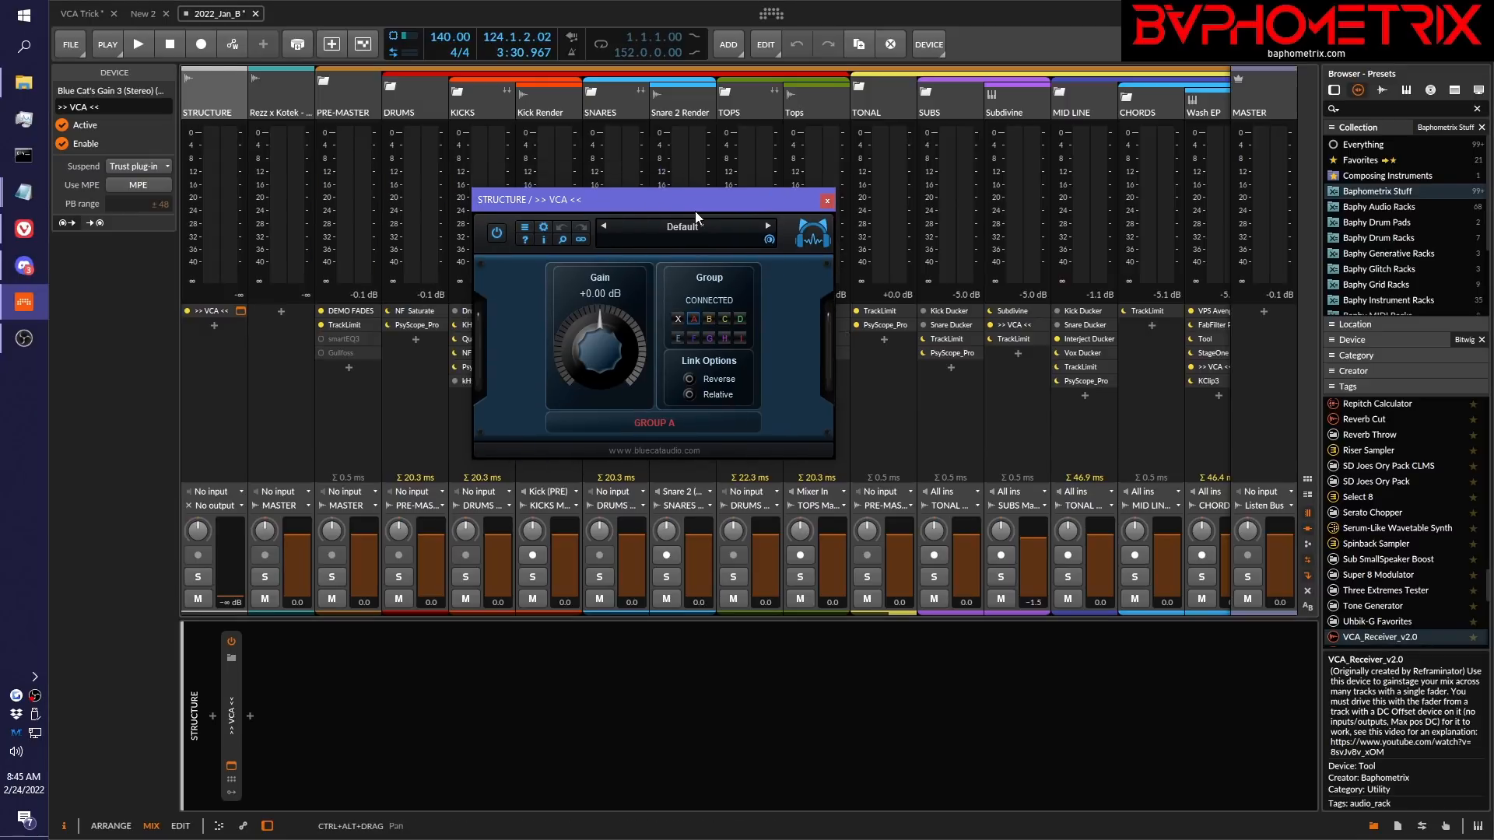
Collapse the DRUMS and TONAL groups in the mixer and move the STRUCTURE >> VCA << window clear of the channels.
left_click(391, 87)
left_click(457, 87)
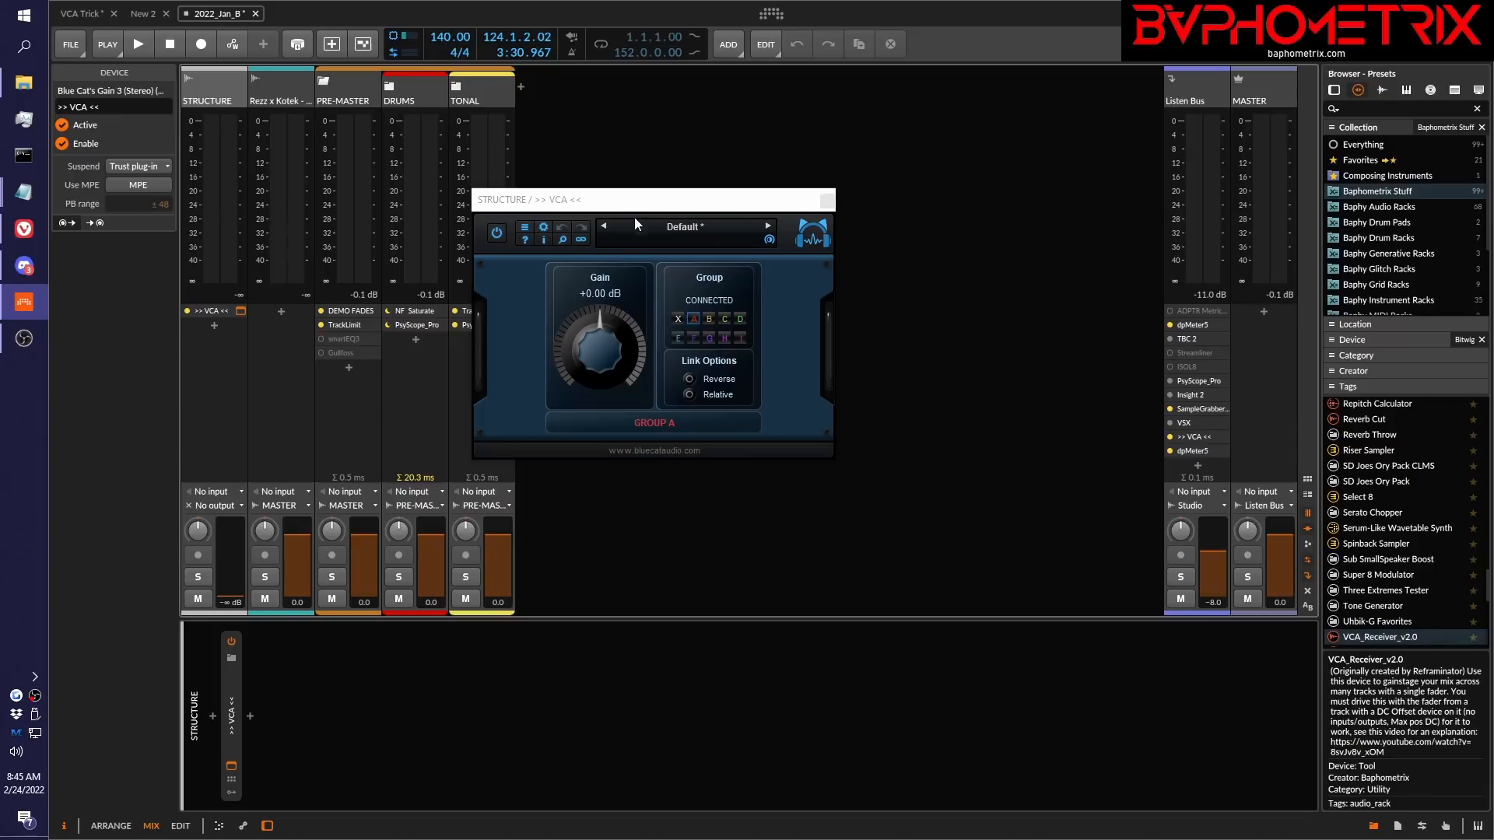
left_click_drag(638, 207, 828, 190)
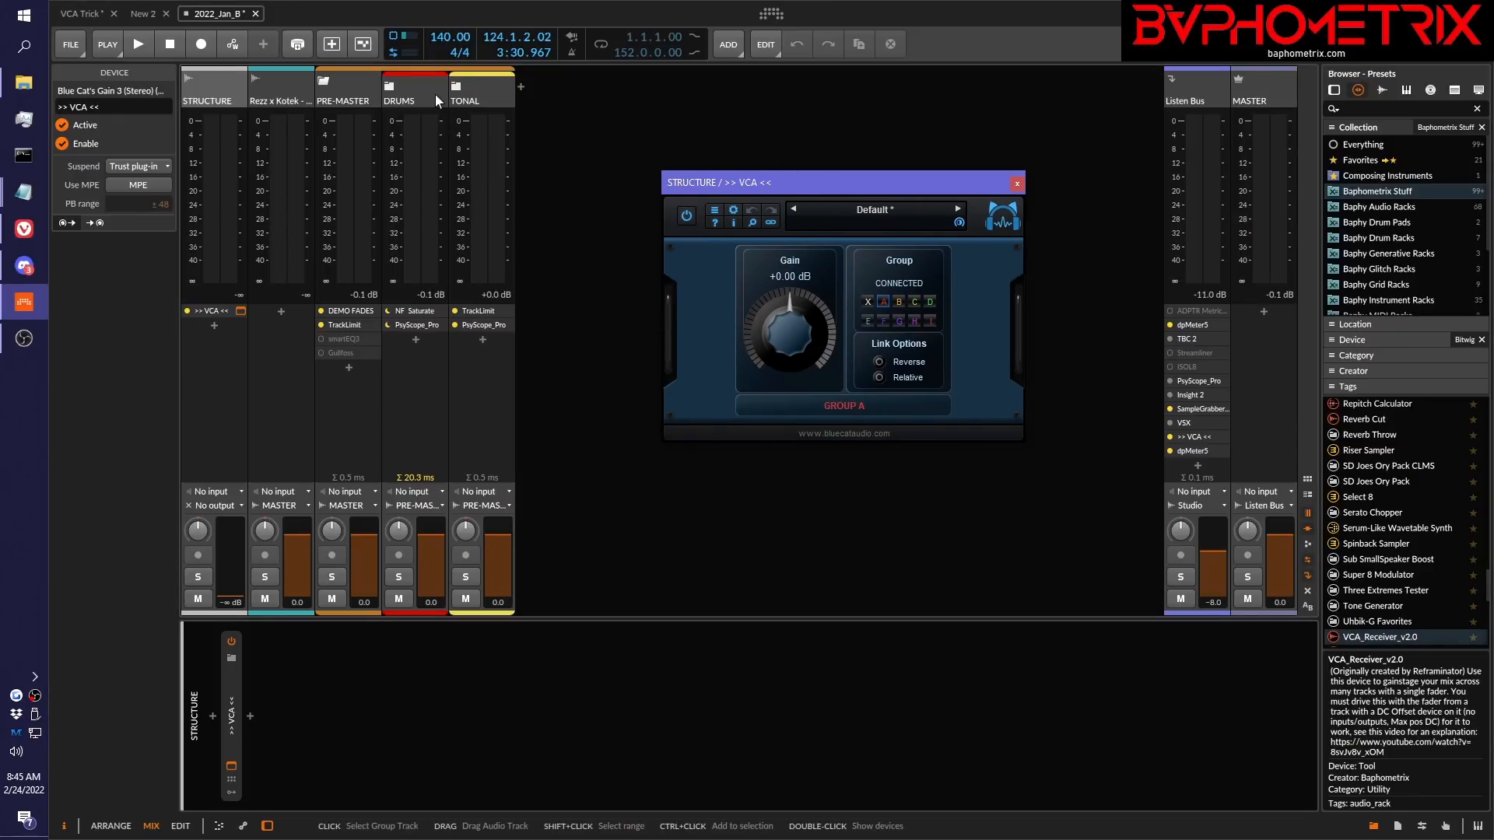
Expand the DRUMS group, inspect the Kick Render track's >> VCA << plug-in, then collapse the group and close the plug-in.
left_click(391, 82)
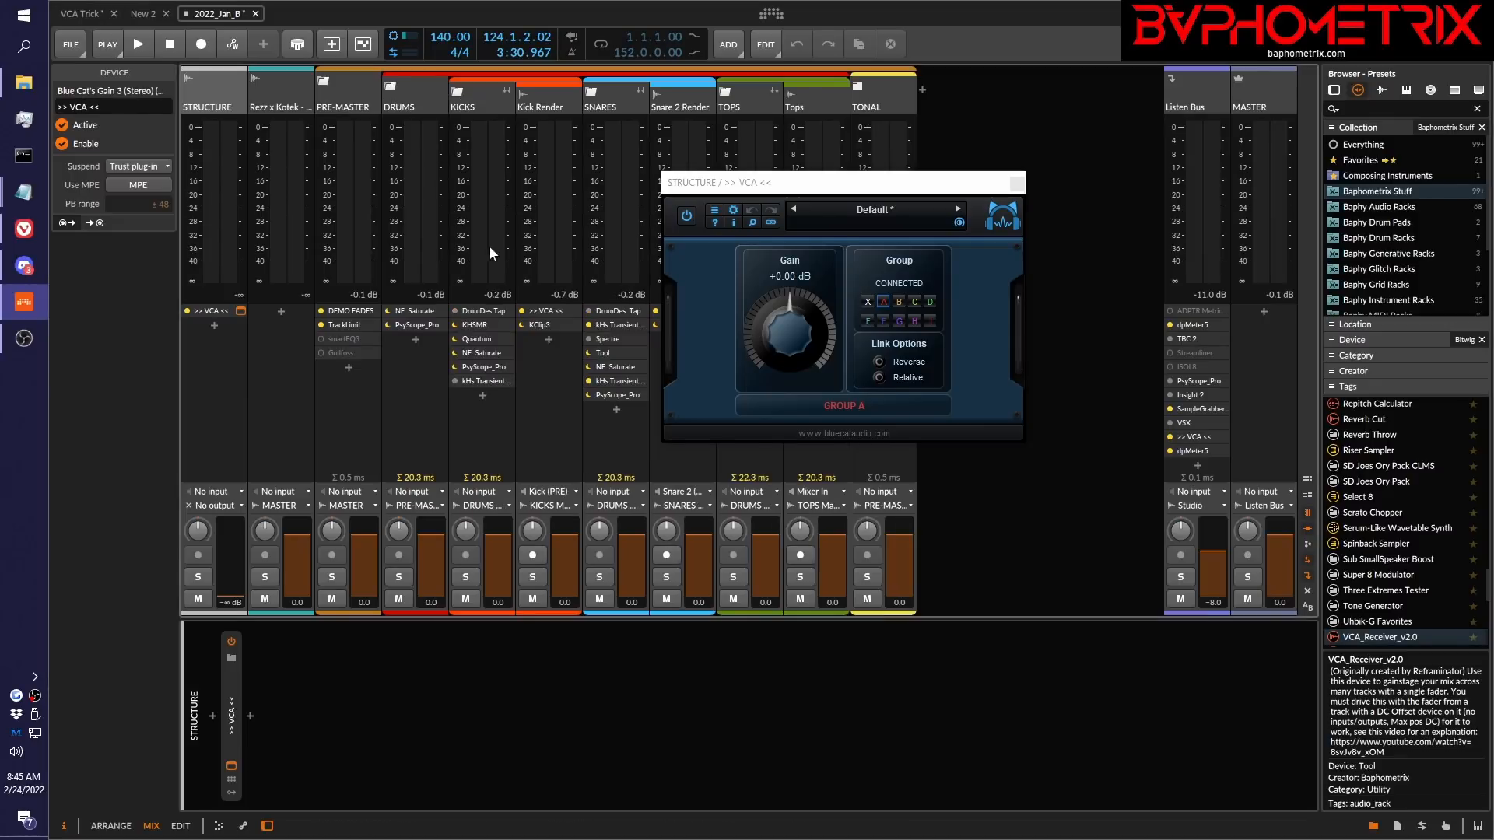
left_click(580, 310)
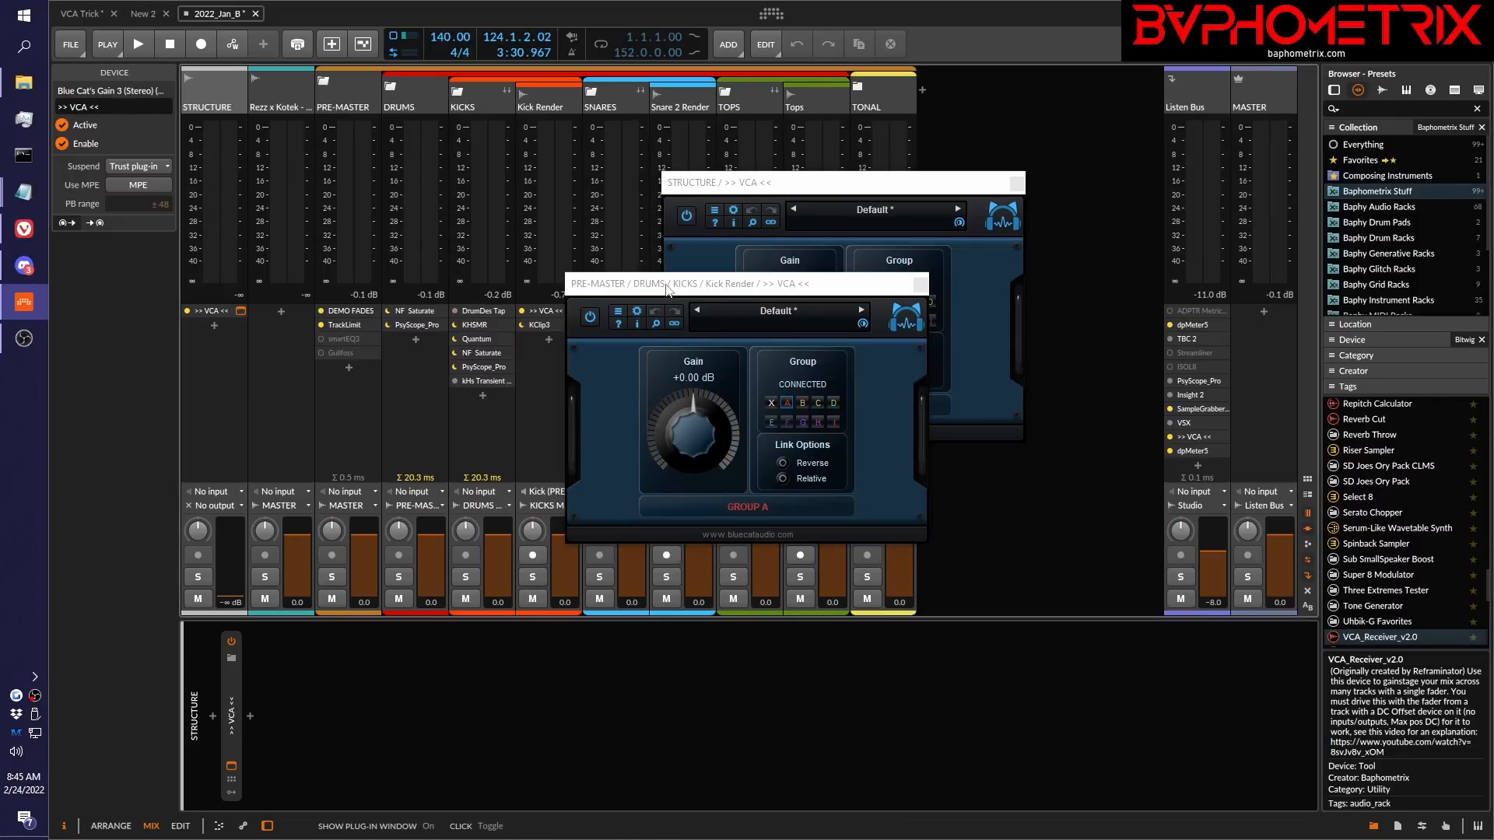
left_click_drag(670, 283, 689, 327)
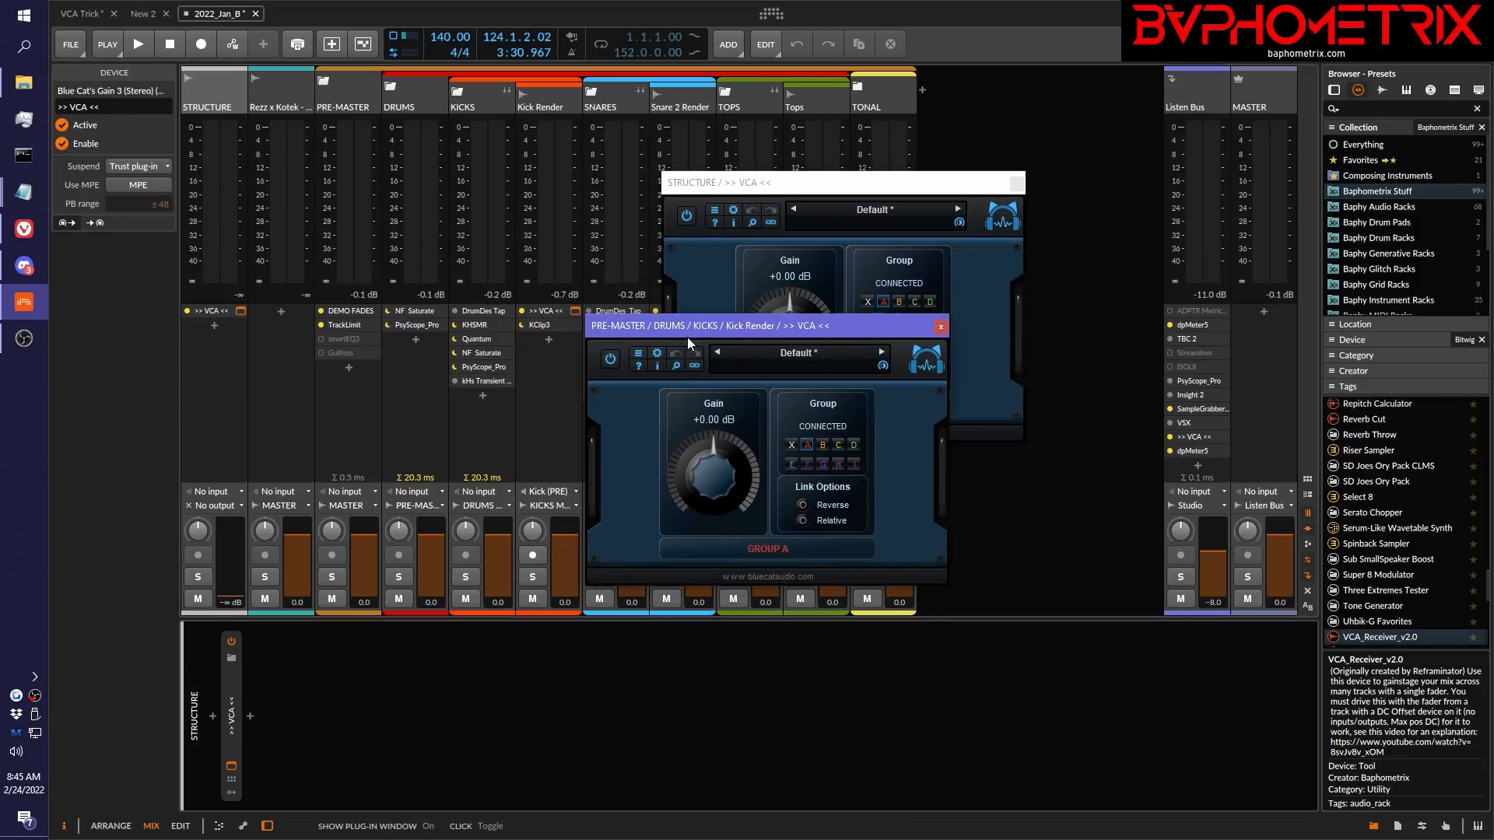
left_click(391, 84)
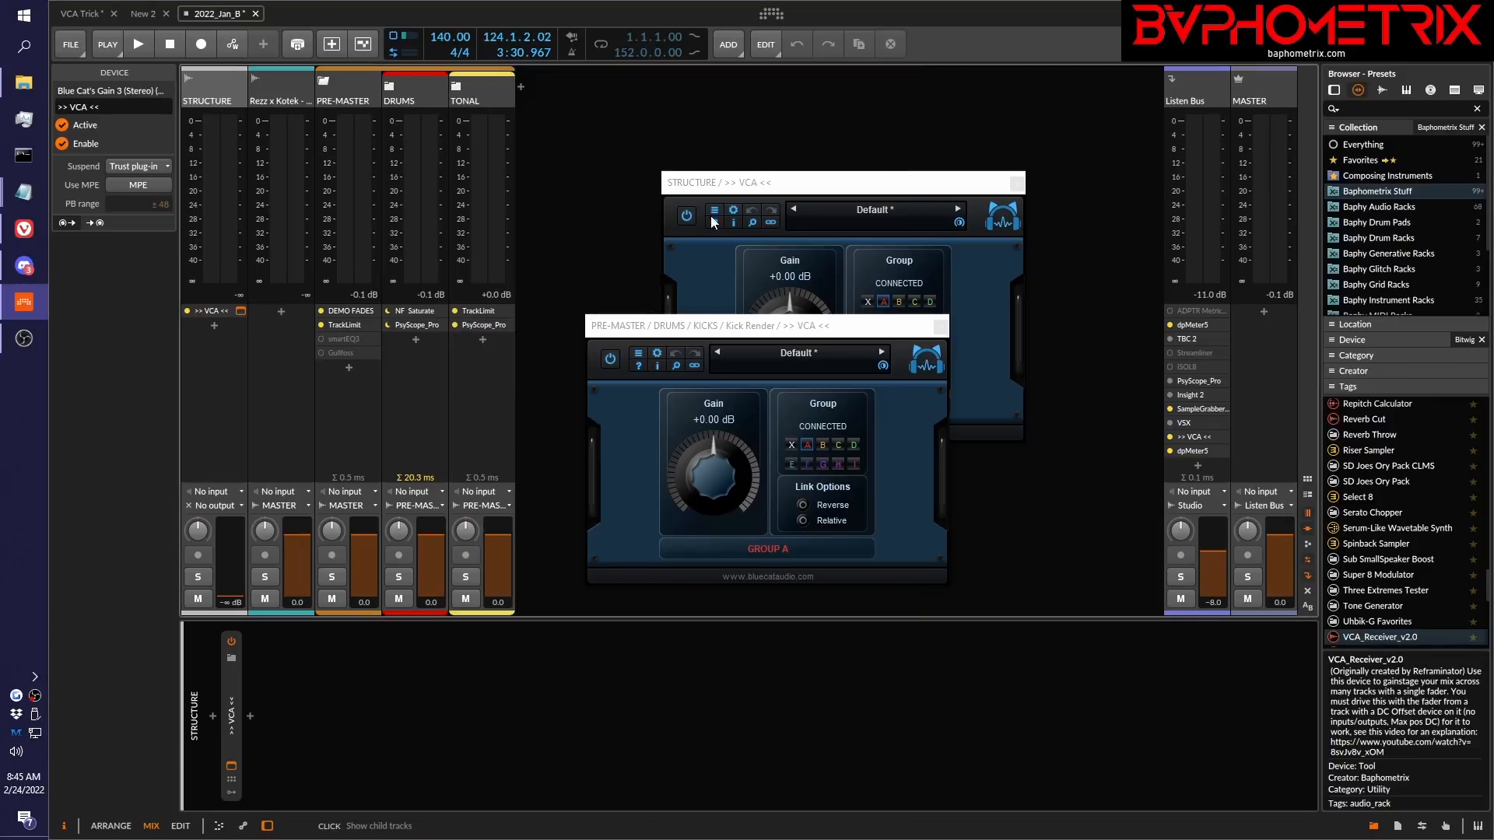
left_click(940, 326)
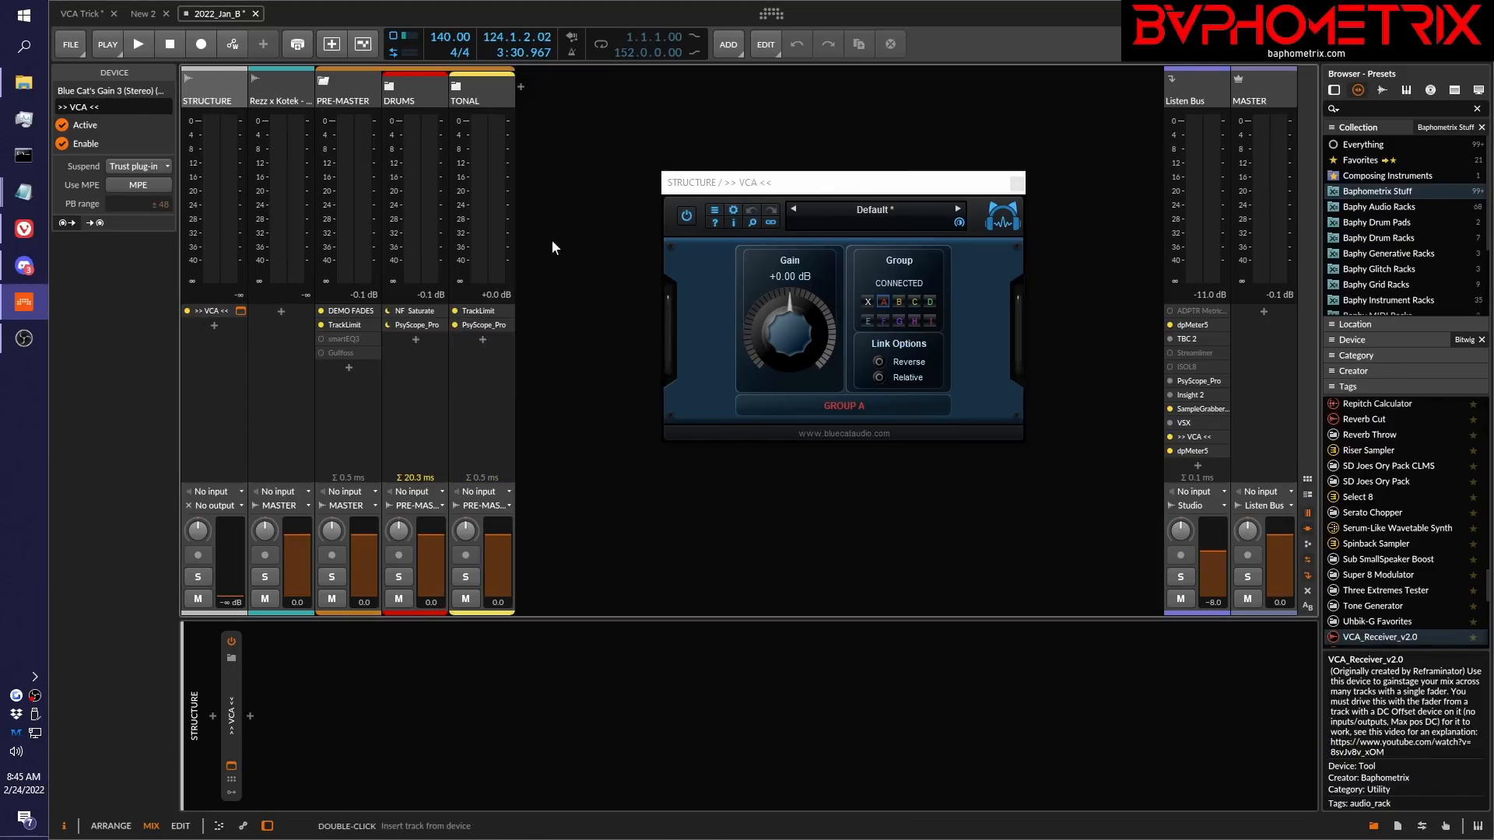
Lower the STRUCTURE >> VCA << gain to -4 dB and check the linked gain in the Kick Render track's plug-in inside DRUMS.
left_click_drag(778, 345, 778, 358)
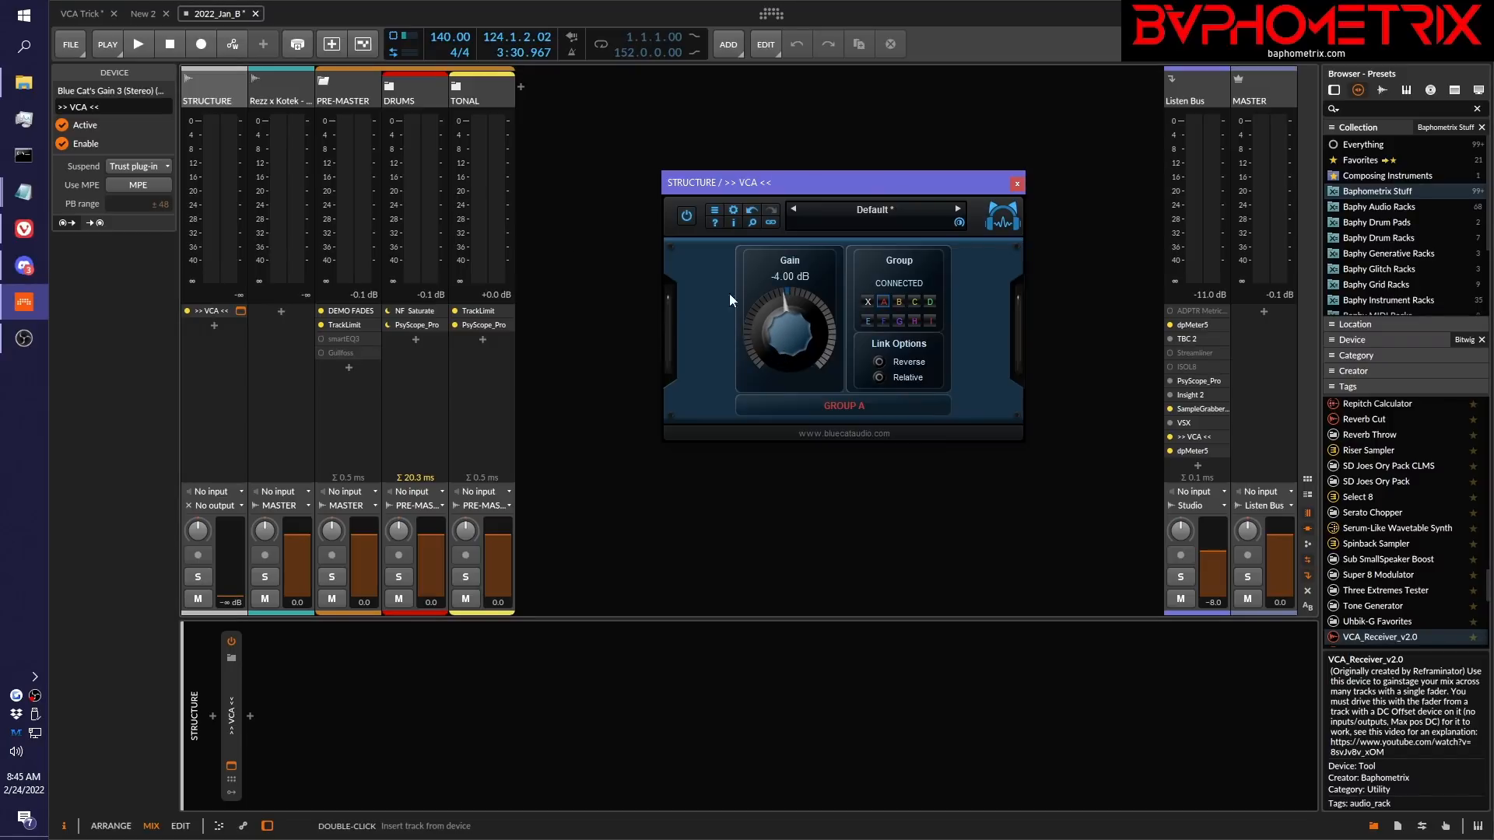
left_click(399, 95)
left_click(391, 87)
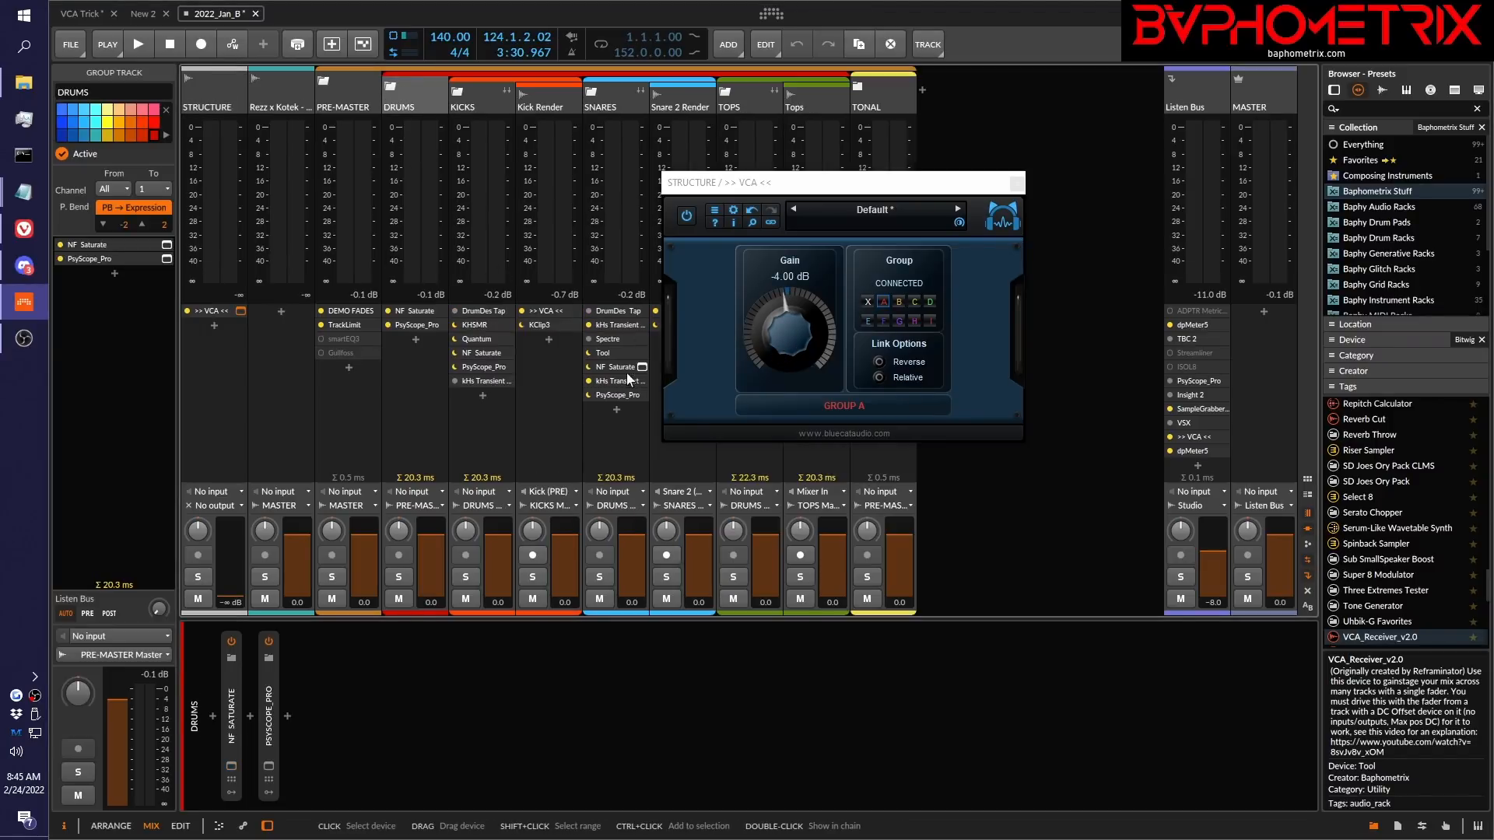
left_click(575, 311)
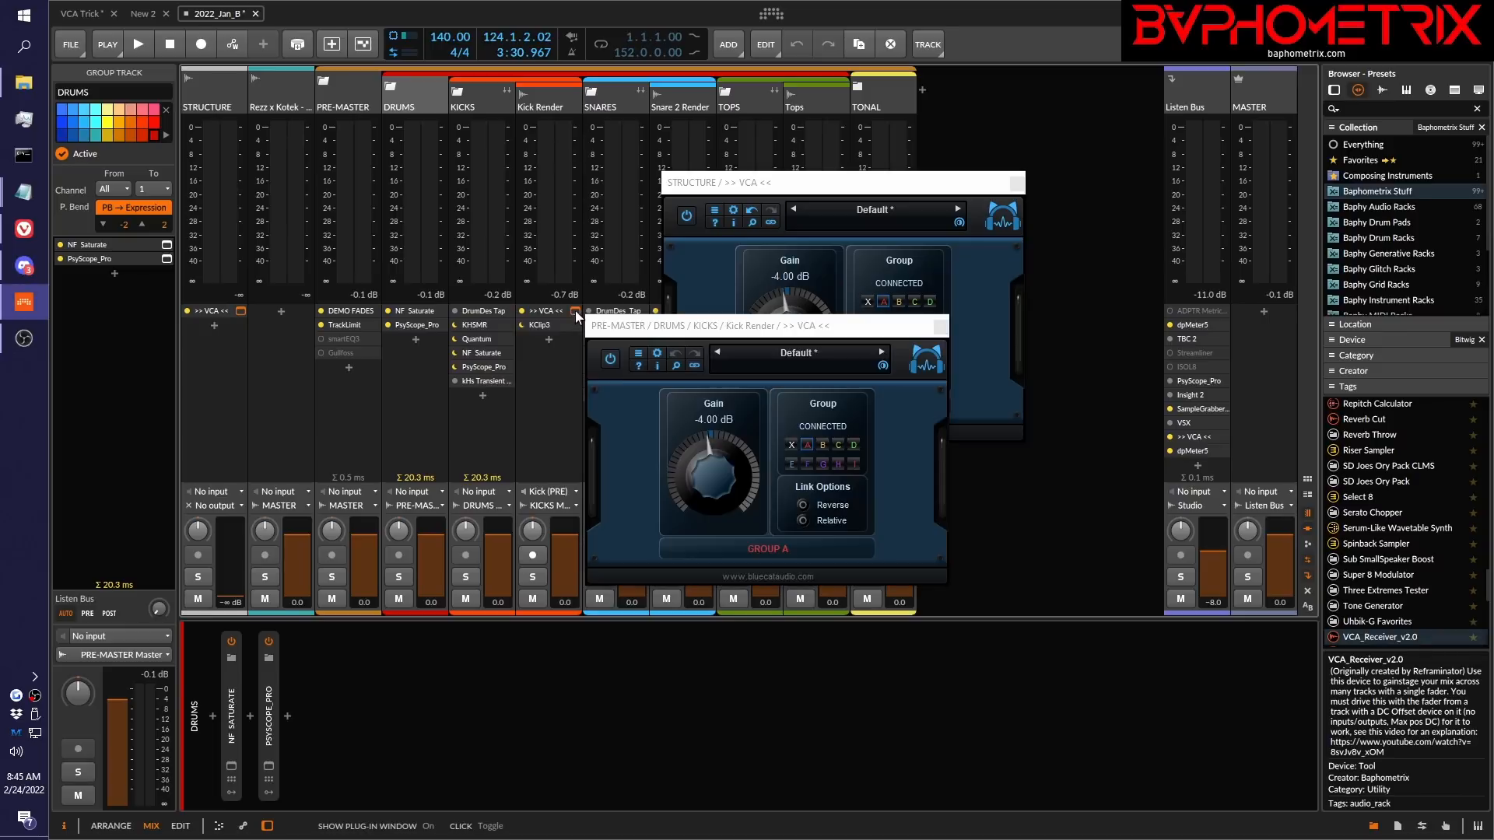
left_click(941, 326)
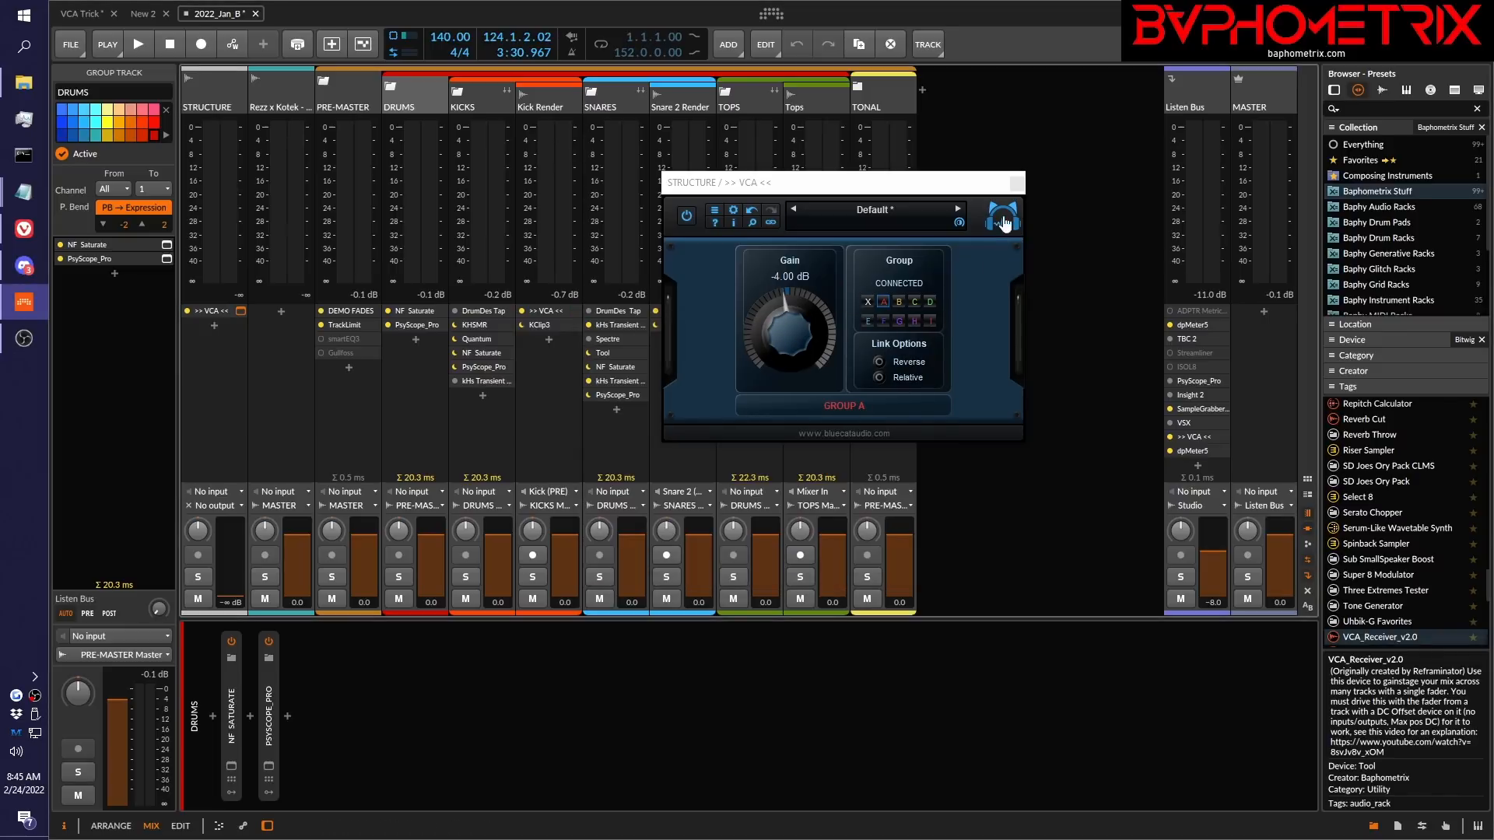
left_click(391, 88)
Raise the STRUCTURE >> VCA << gain to +27 dB and reset it to 0 dB.
left_click_drag(790, 335, 830, 240)
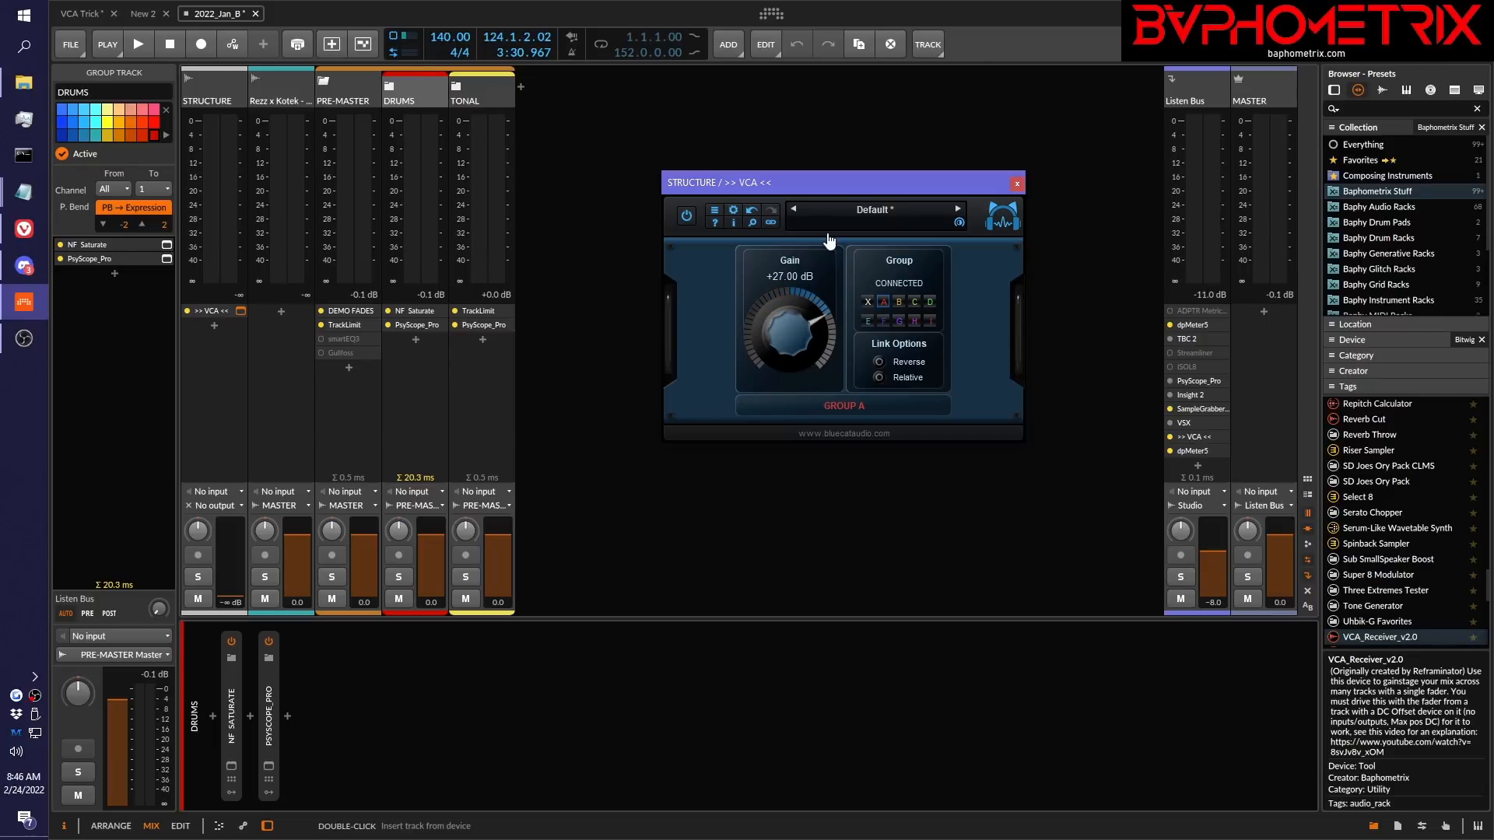
double_click(790, 343)
left_click_drag(807, 186, 543, 213)
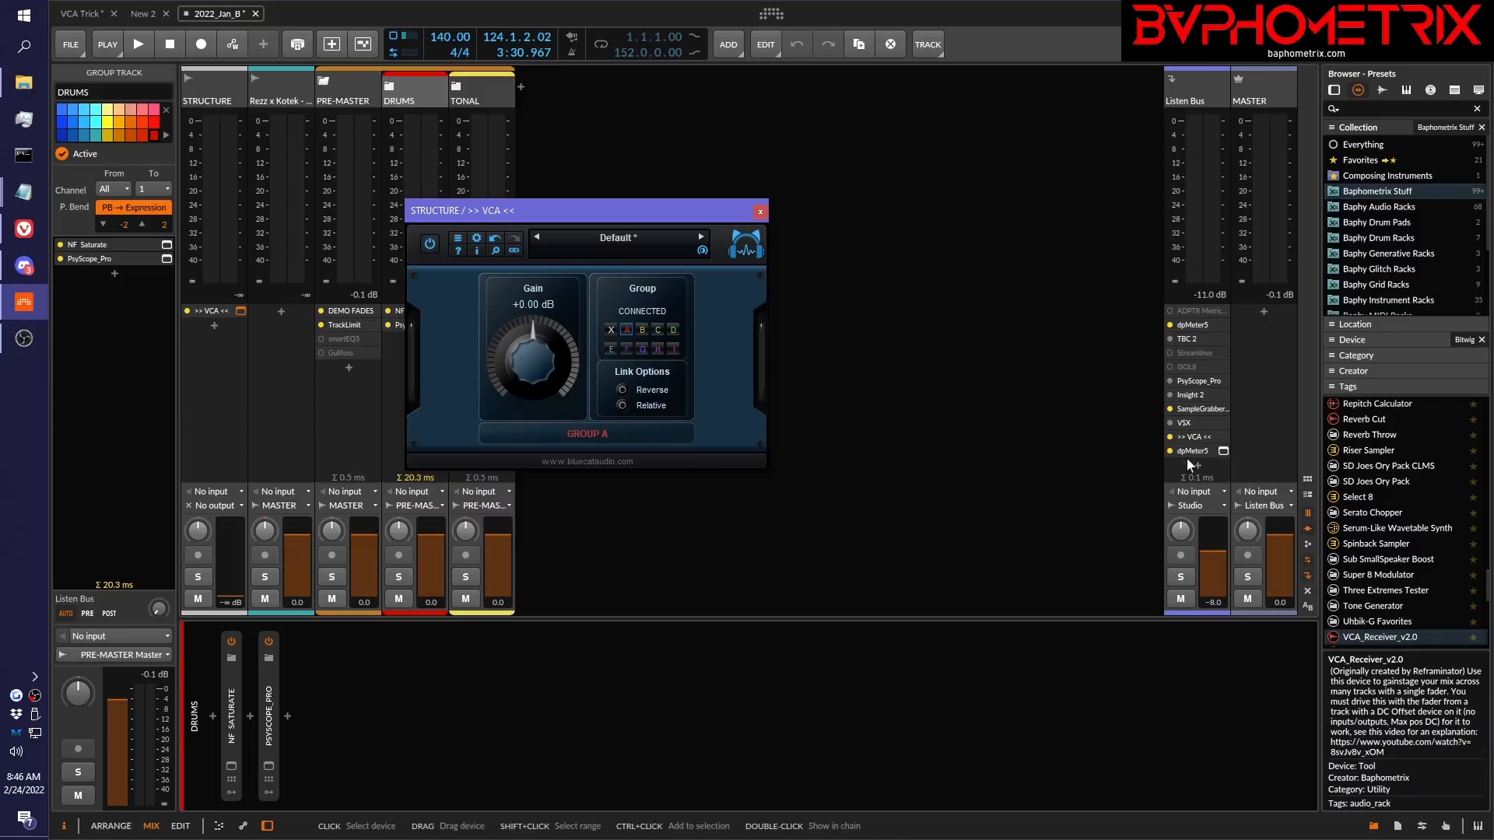
Set the STRUCTURE >> VCA << gain to -10 dB with the Listen Bus >> VCA << open for comparison, and close both plug-ins.
left_click(1224, 437)
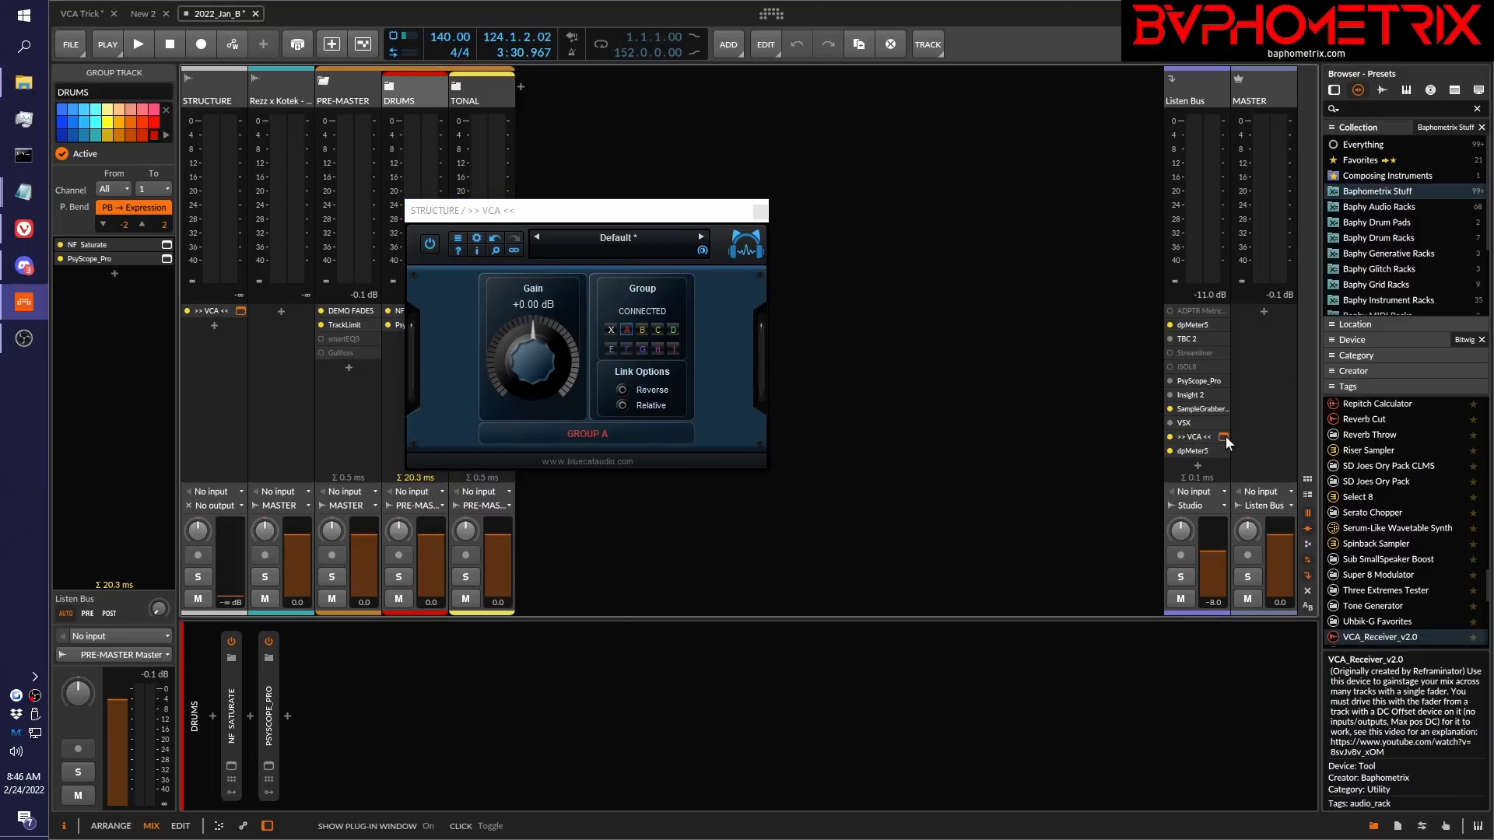
left_click_drag(812, 554, 1080, 541)
left_click_drag(532, 359, 523, 402)
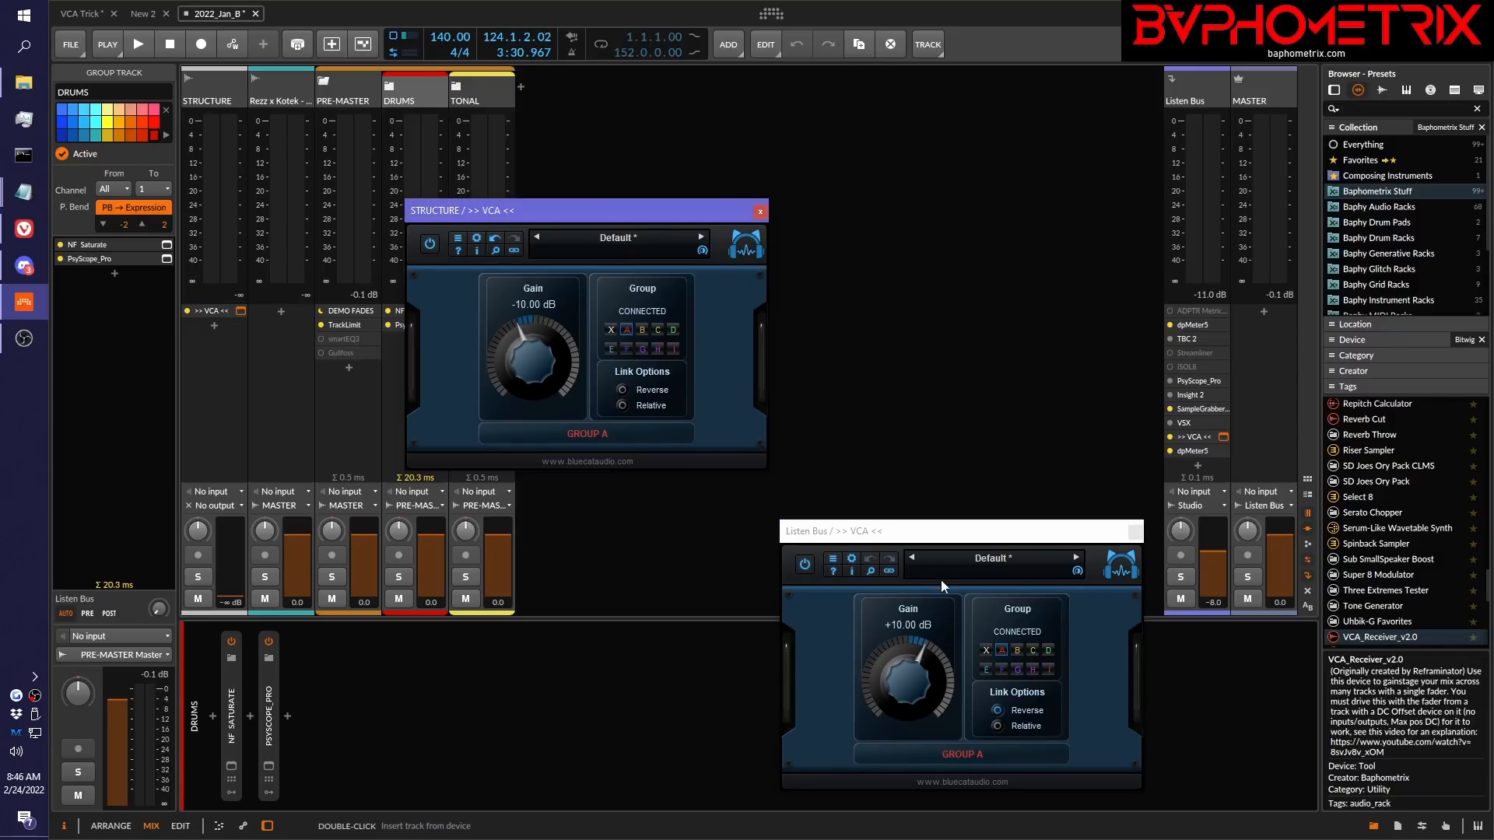
left_click(760, 211)
left_click(1136, 532)
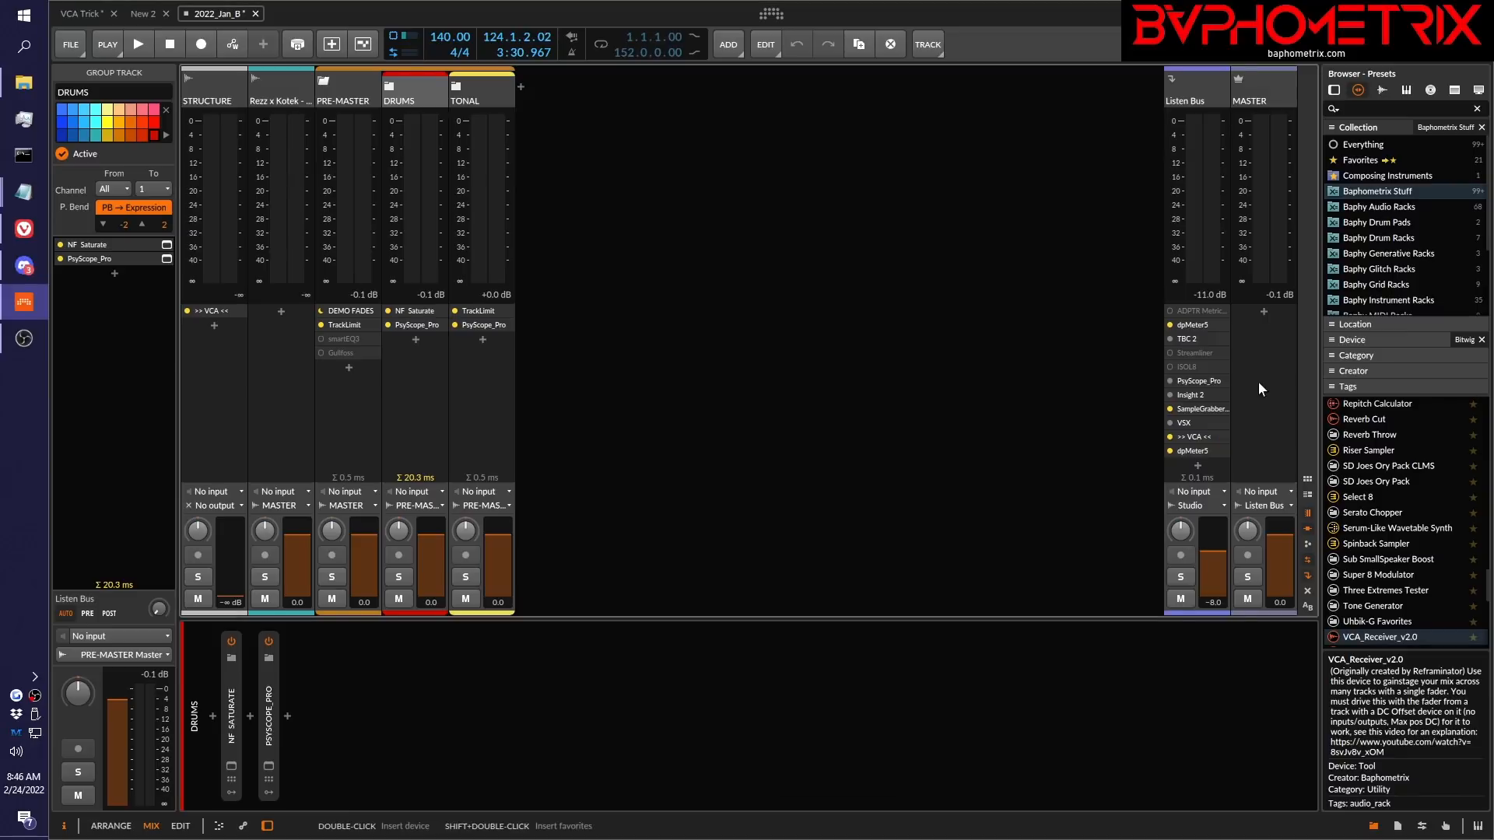
Disable the last dpMeter5 on the Listen Bus and reopen the STRUCTURE >> VCA << window near its channel.
left_click(1170, 455)
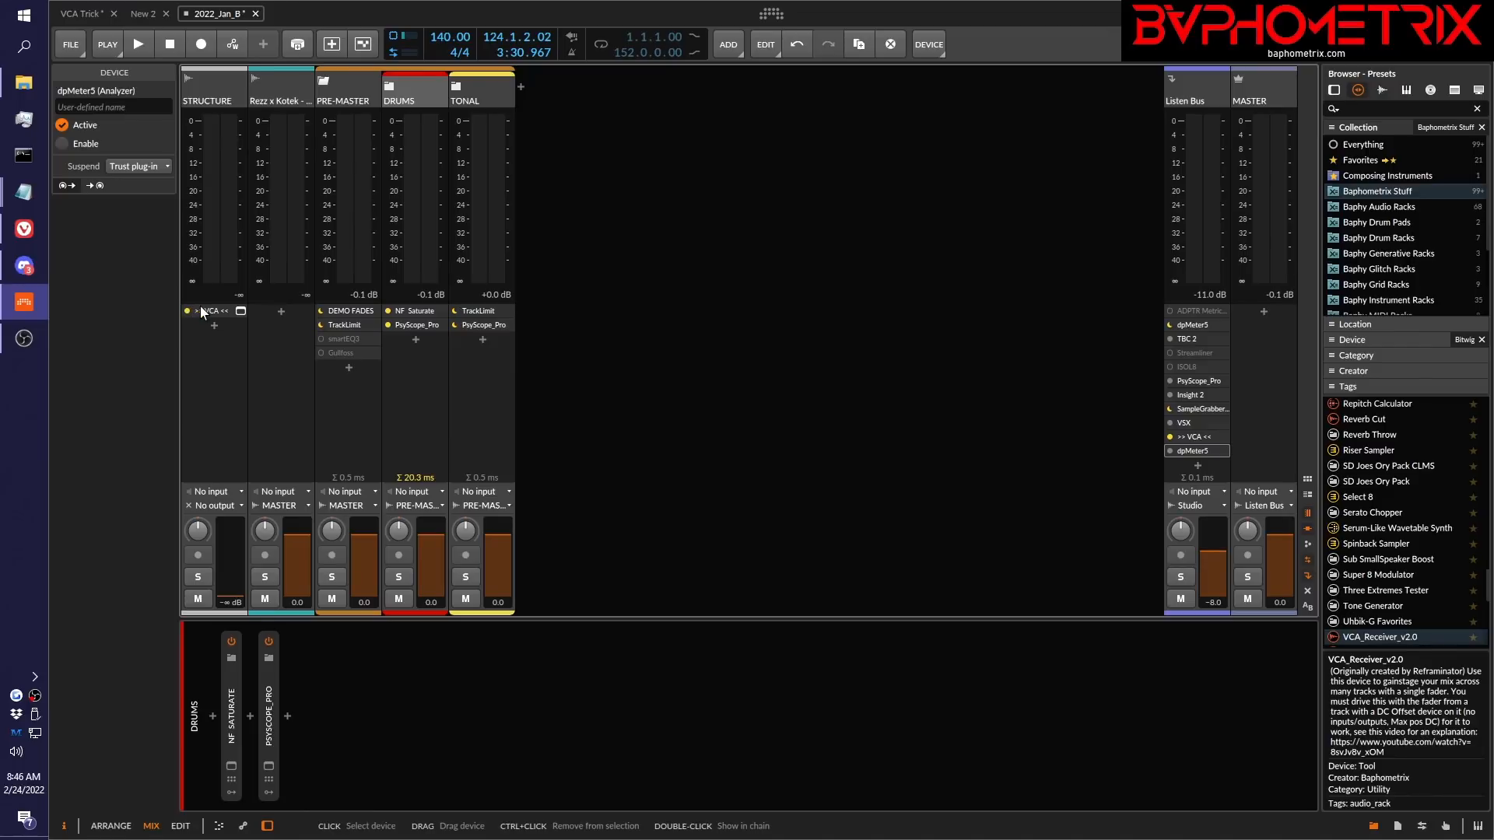
left_click(242, 311)
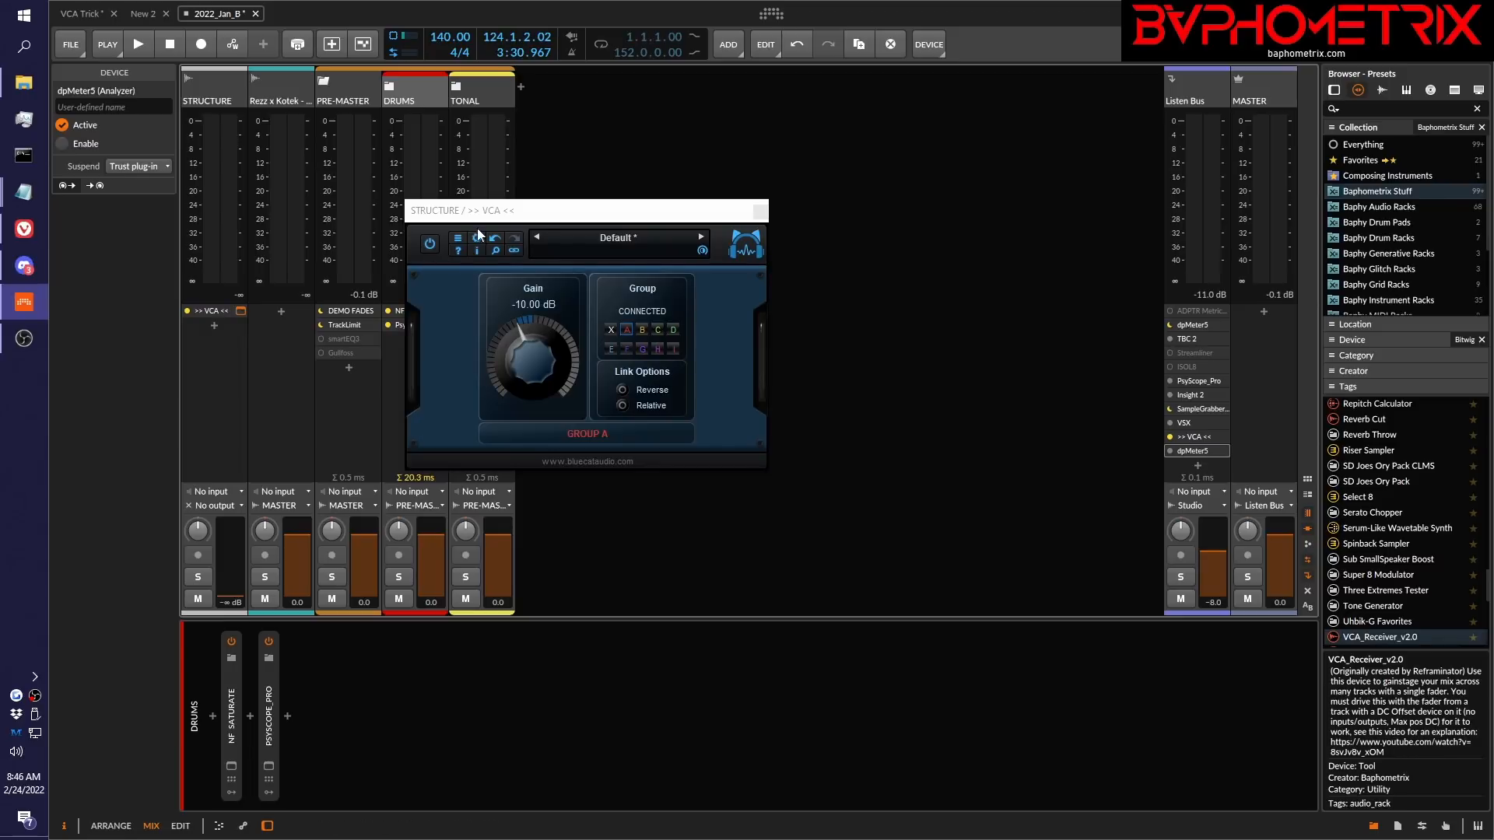
left_click_drag(543, 212, 470, 234)
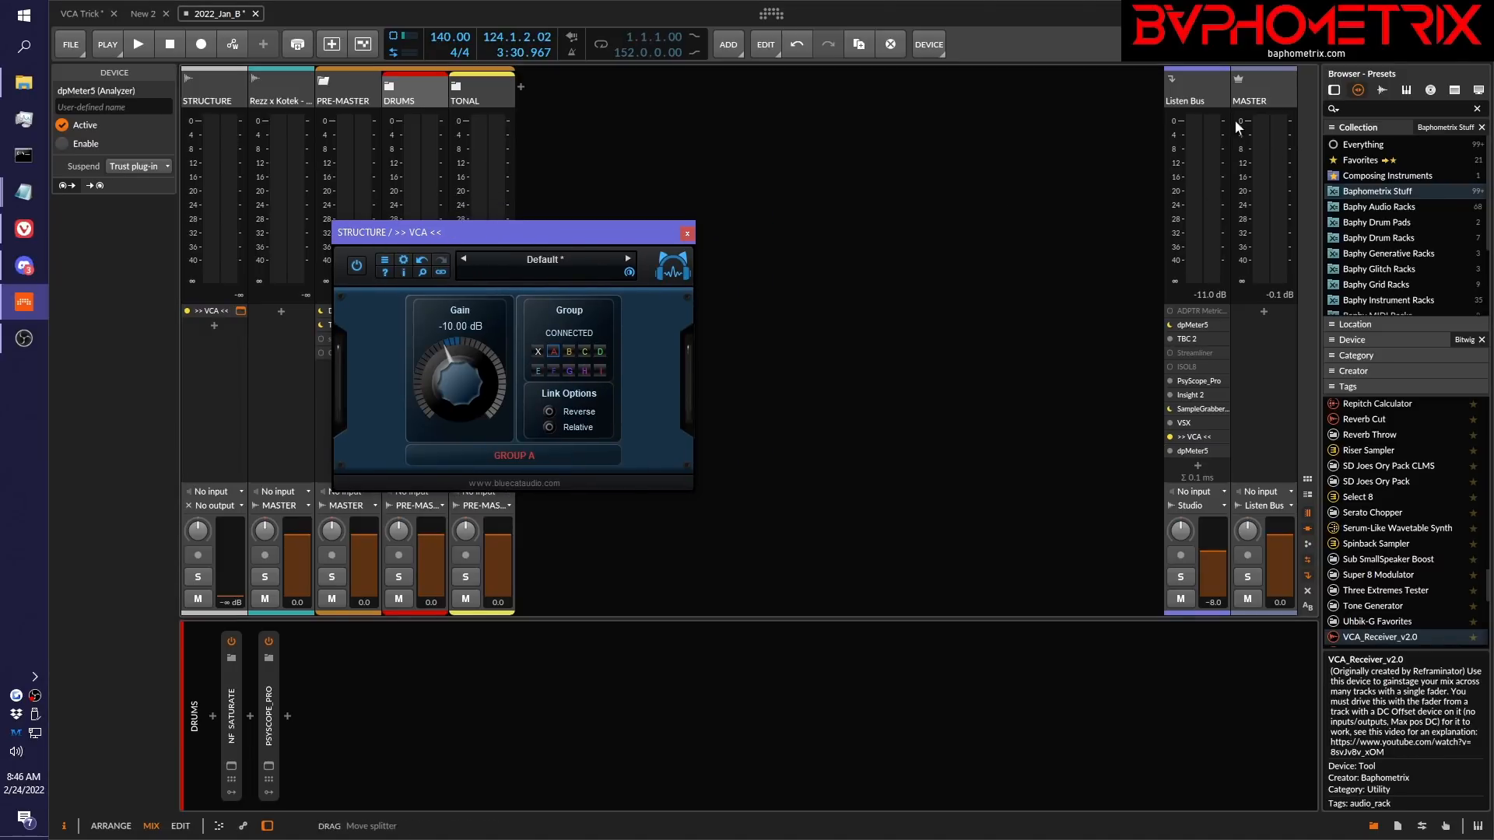
left_click(1020, 291)
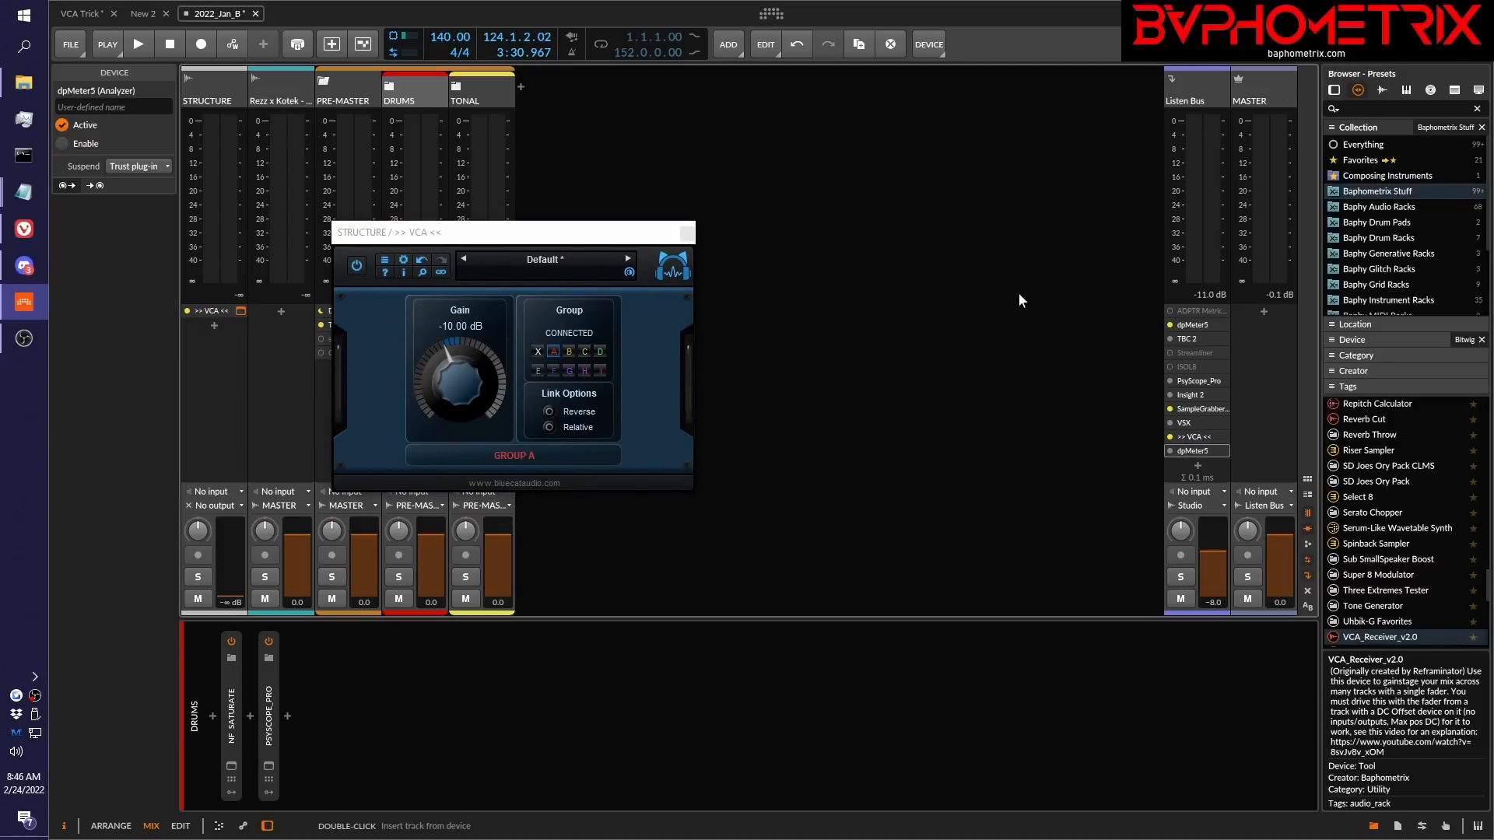
Glance at the arrangement, then open the Listen Bus's first dpMeter5 and place it beside the STRUCTURE >> VCA << window.
key("Tab")
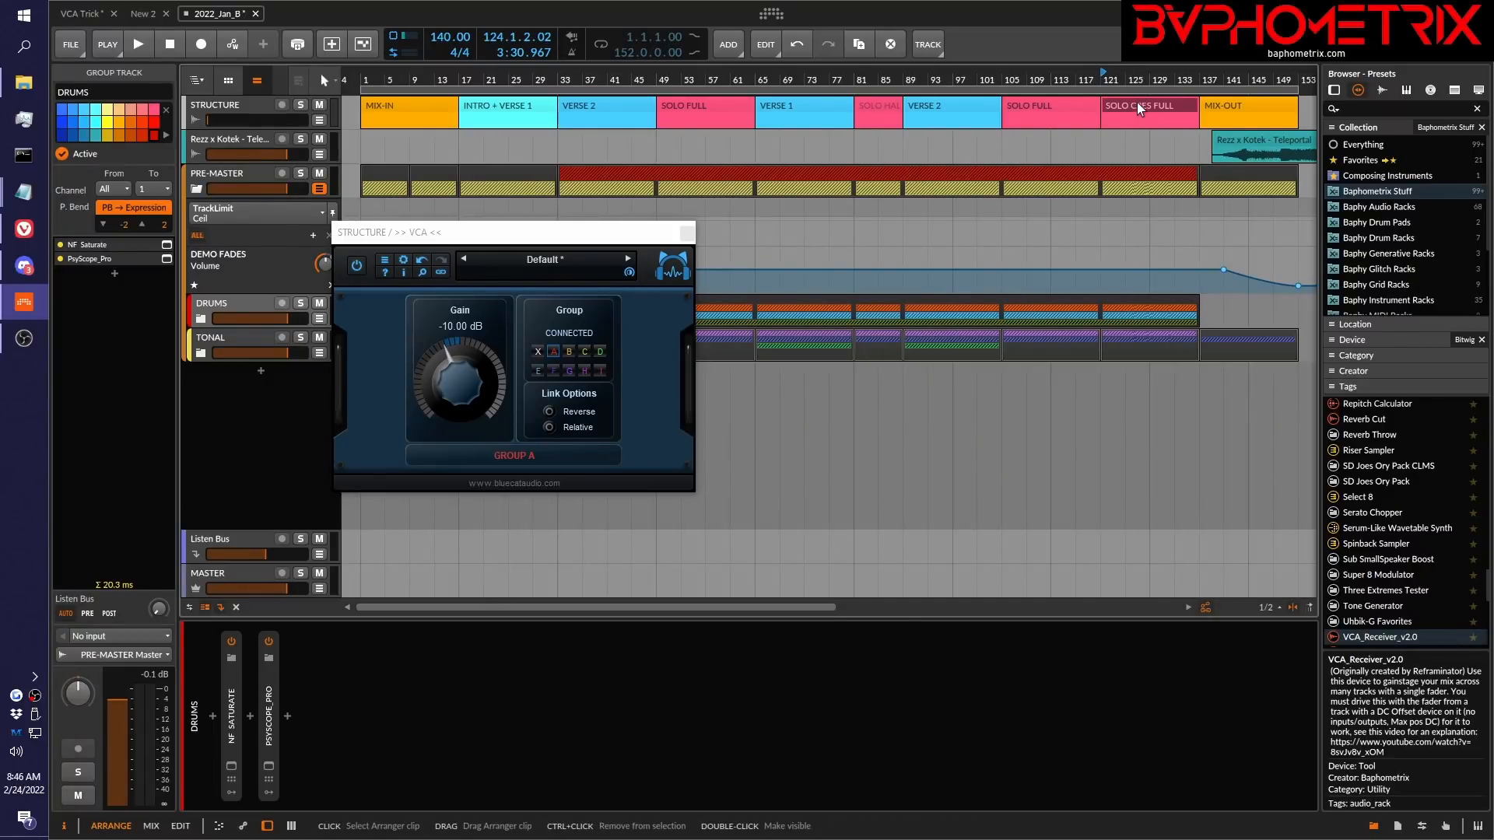
key("Tab")
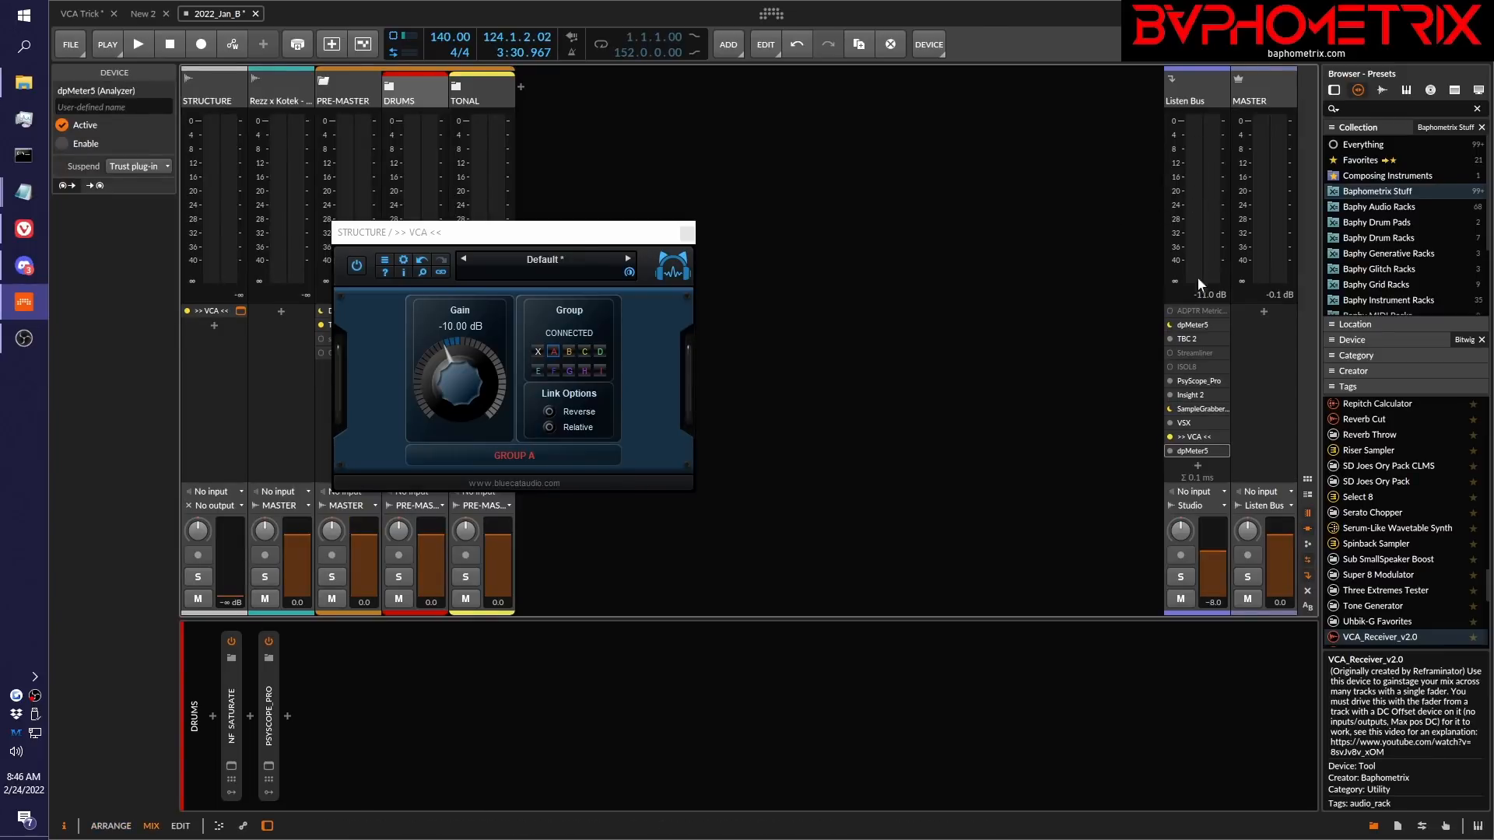
left_click(1225, 324)
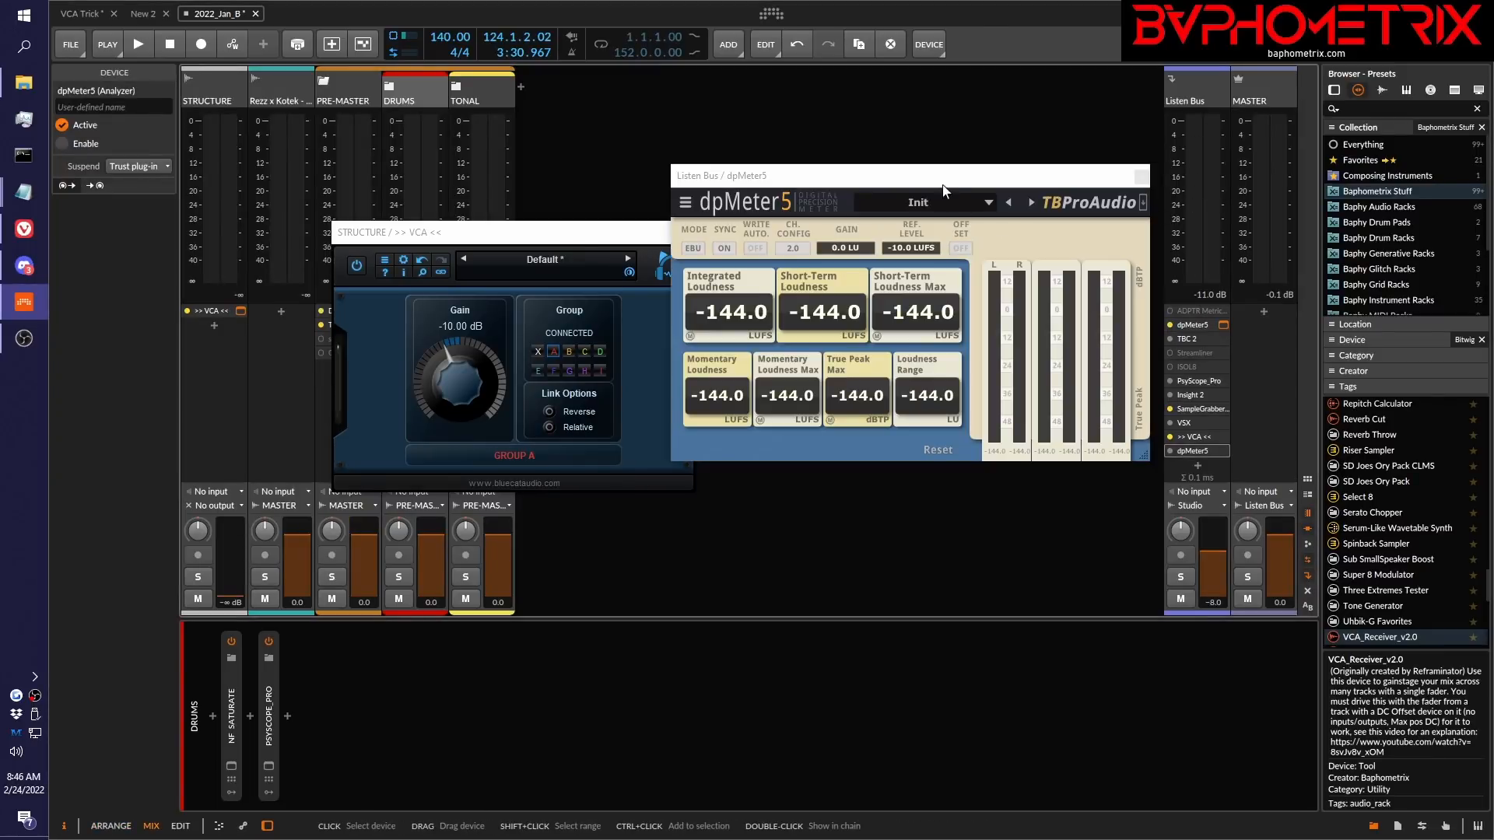
mouse_move(942, 180)
left_mouse_down()
mouse_move(933, 157)
mouse_move(944, 176)
left_mouse_up()
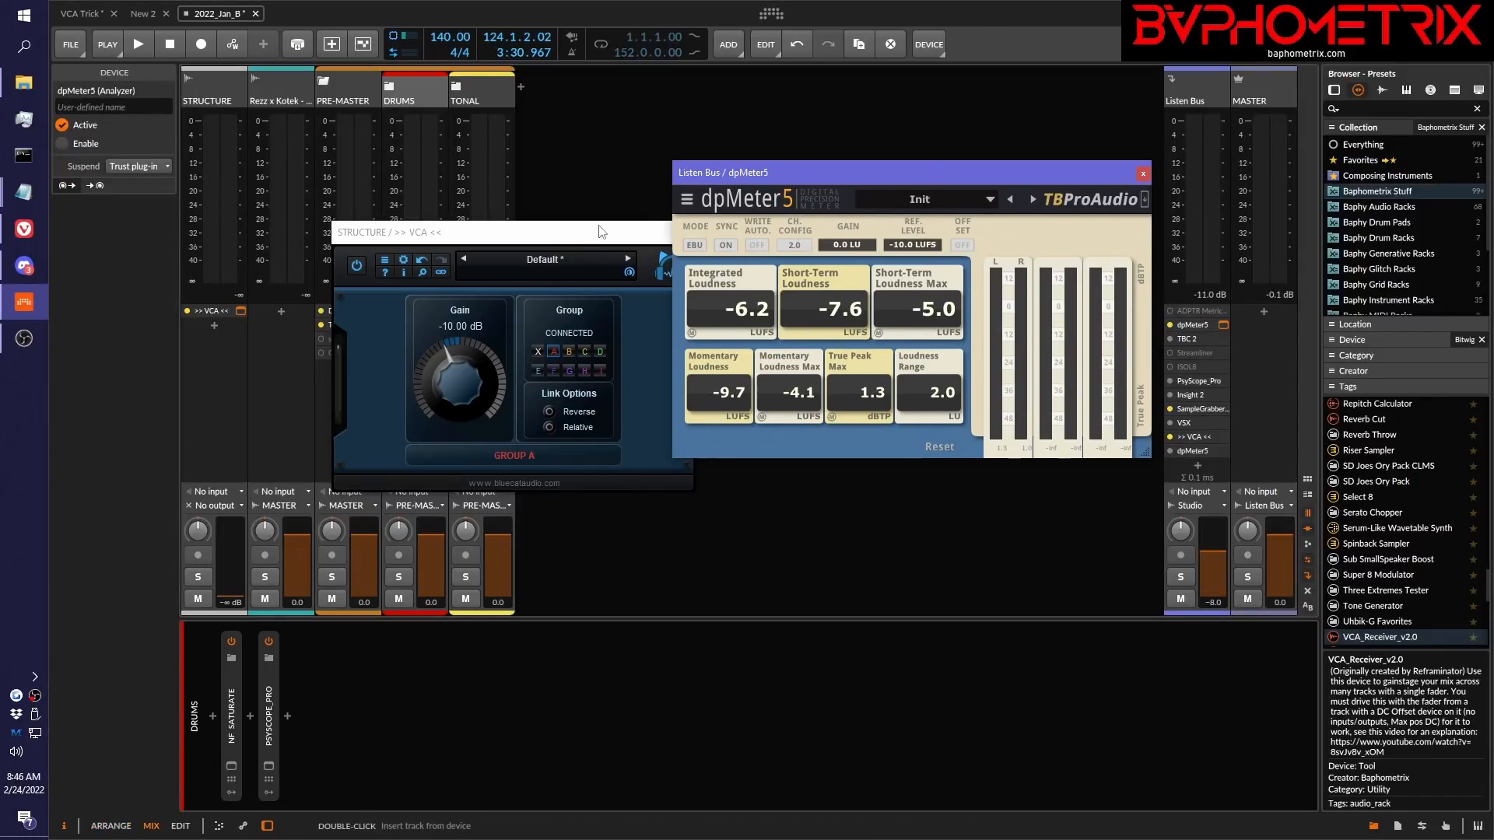
left_click_drag(589, 242, 494, 177)
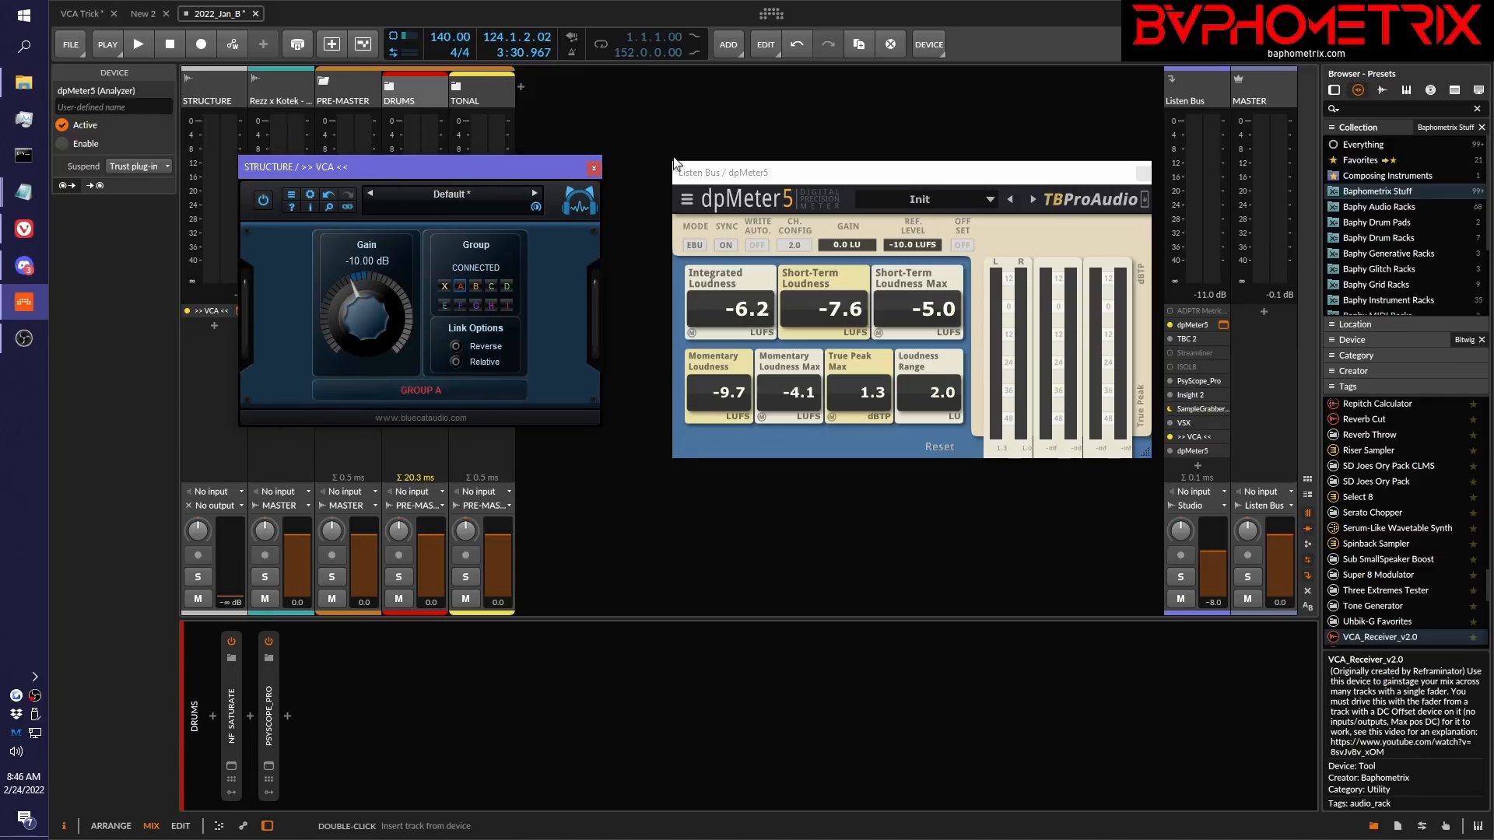
left_click_drag(721, 176, 688, 168)
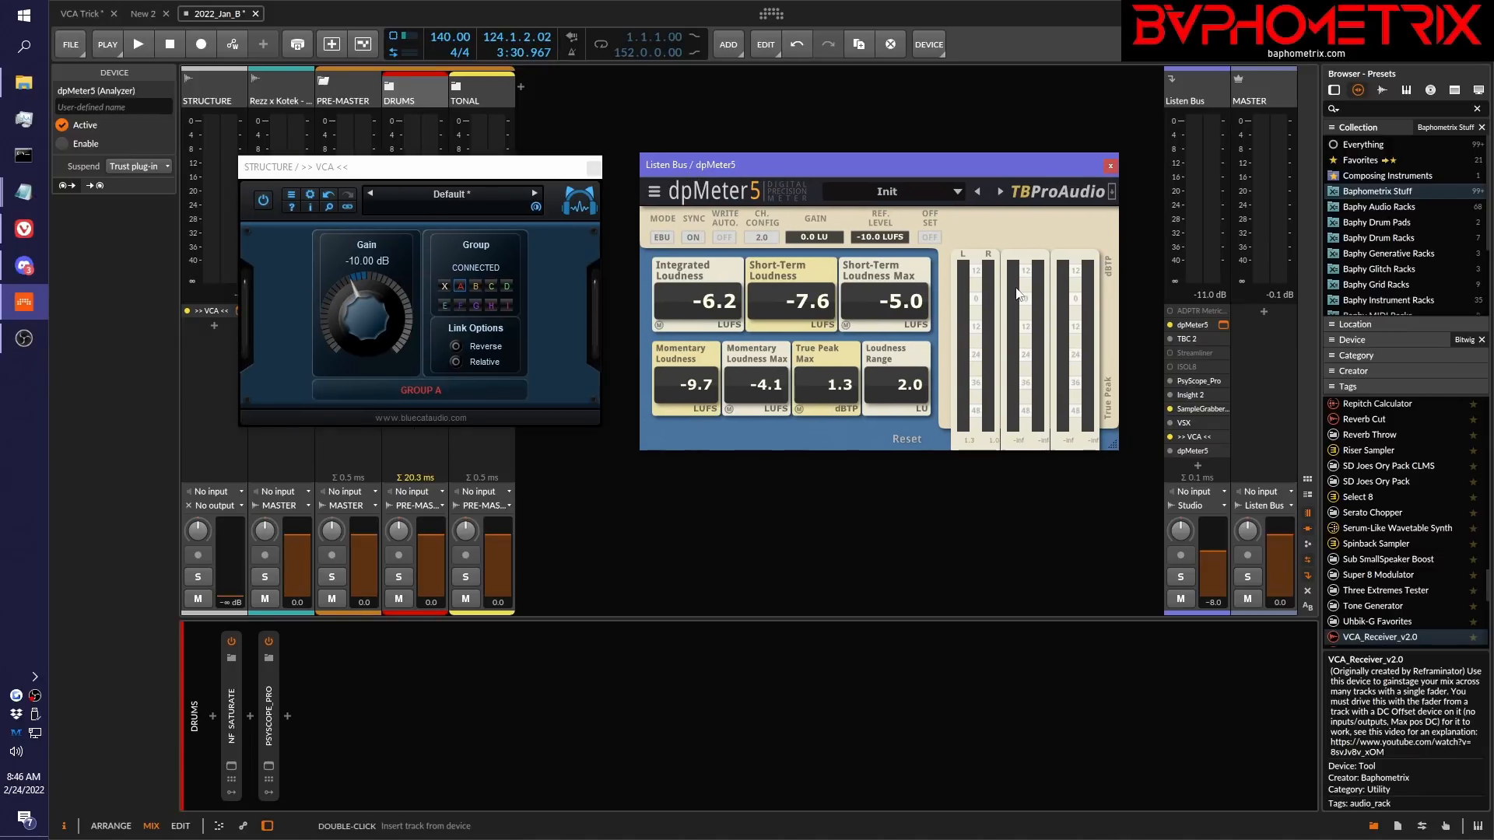
Move the first dpMeter5 from the Listen Bus to the MASTER track and return it to its original place.
left_click(1215, 324)
left_click_drag(1216, 322, 1259, 318)
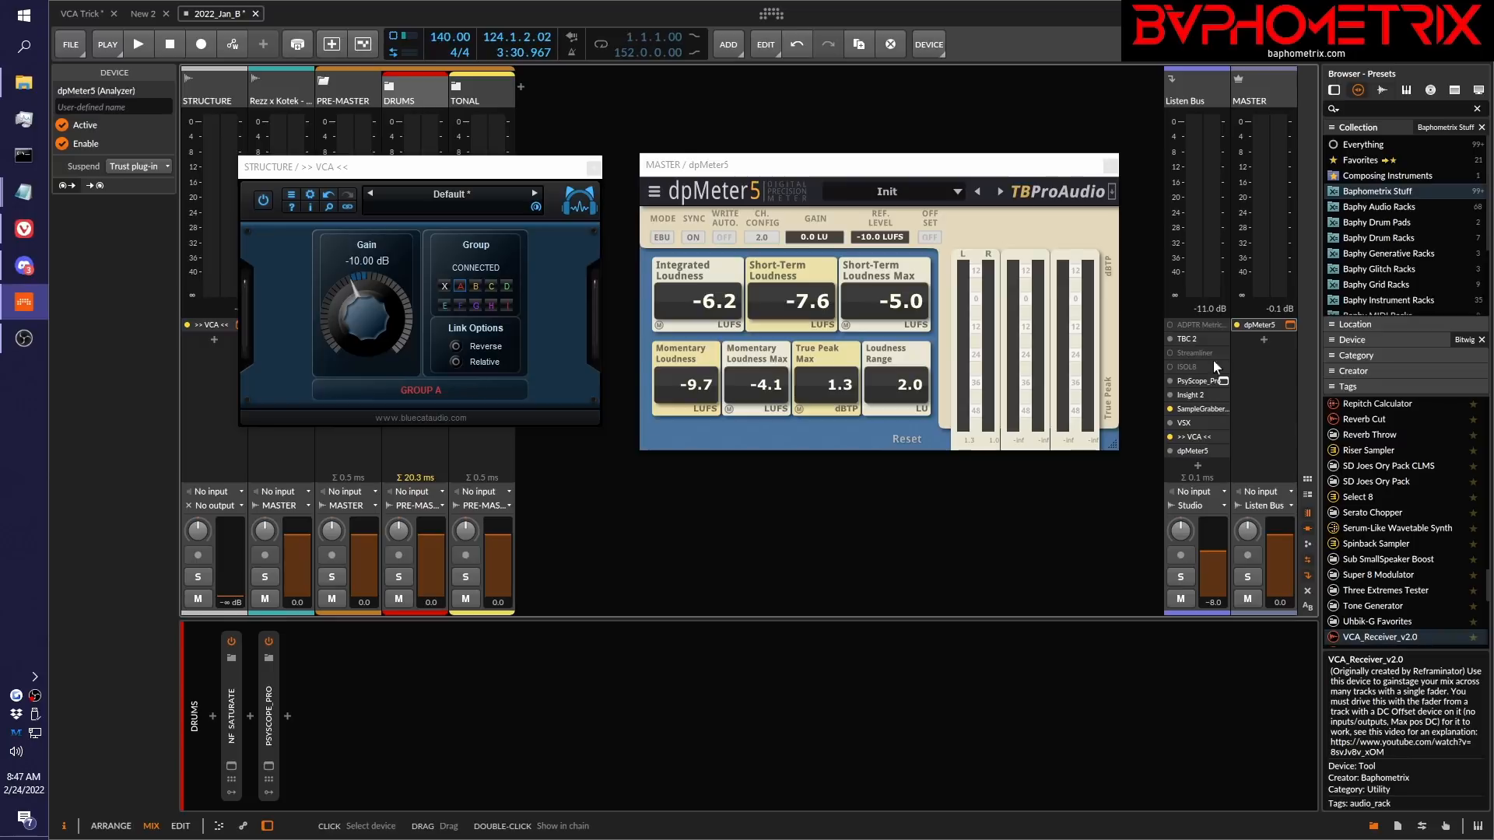
left_click_drag(1254, 324, 1212, 337)
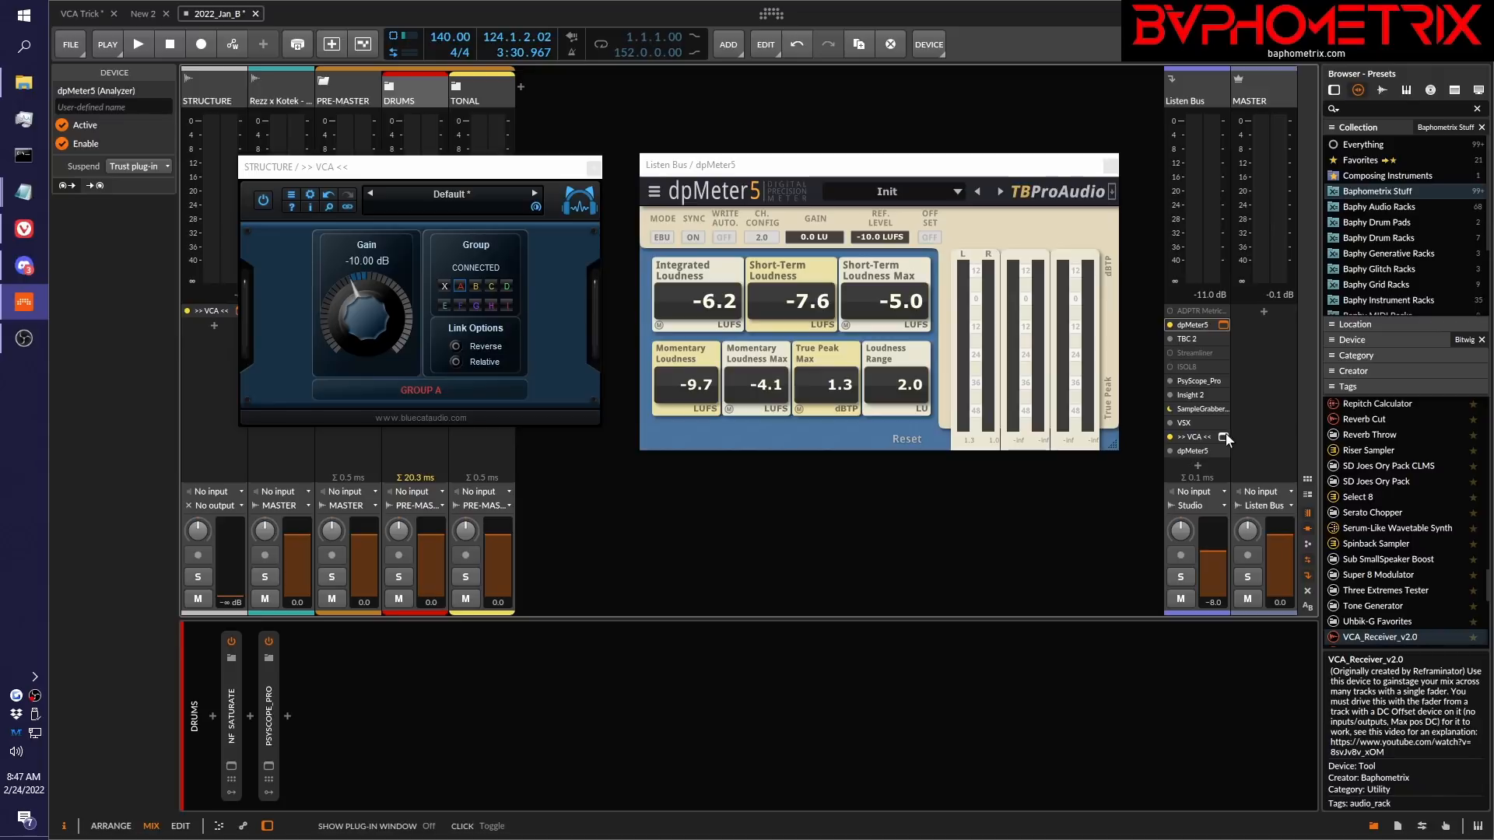
Reset the STRUCTURE >> VCA << gain to 0 dB with the Listen Bus >> VCA << open and arranged below it.
left_click(1225, 437)
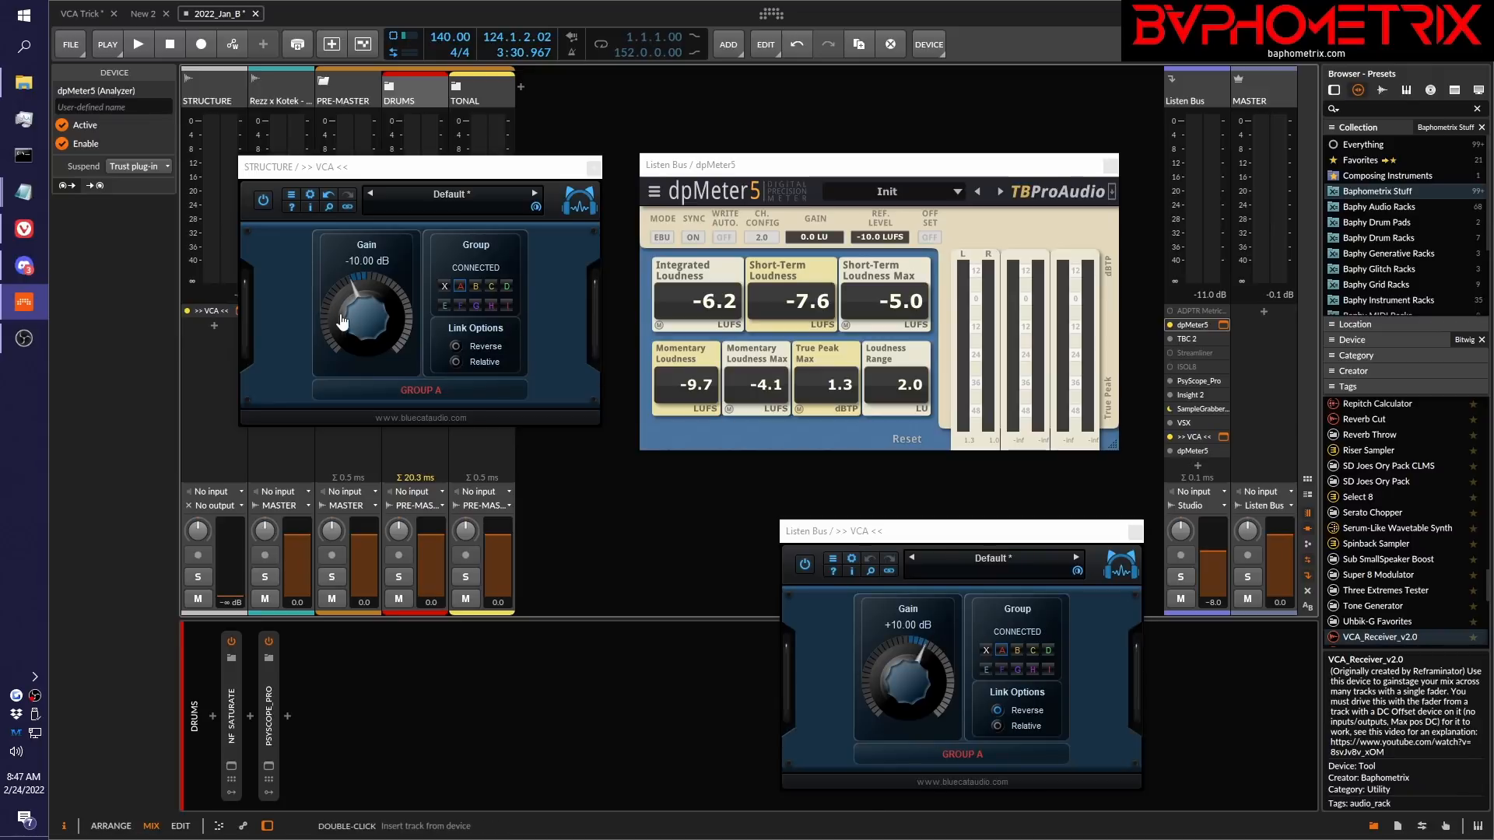
left_click_drag(342, 321, 404, 329)
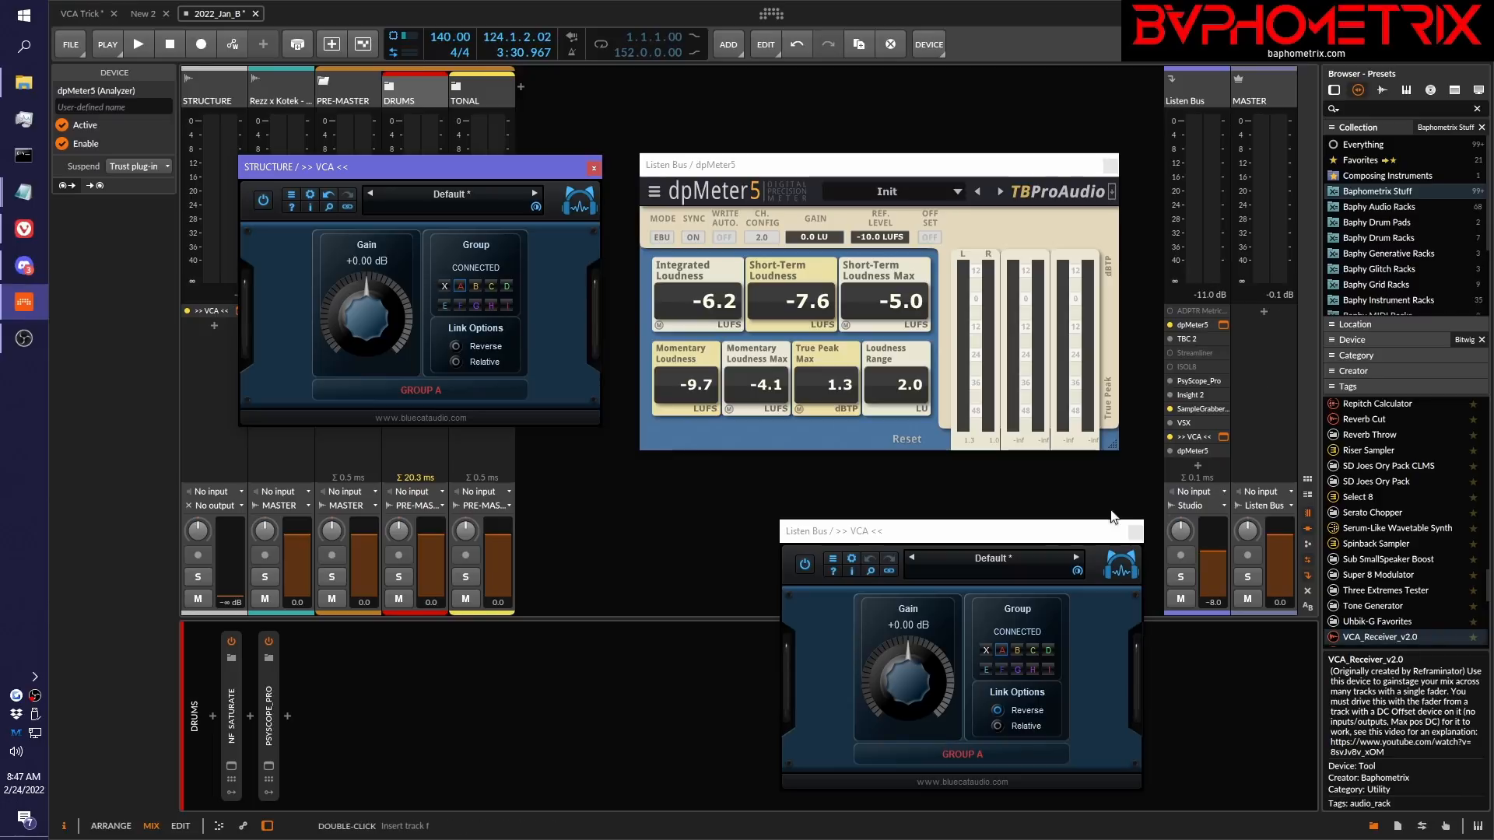
left_click(1056, 534)
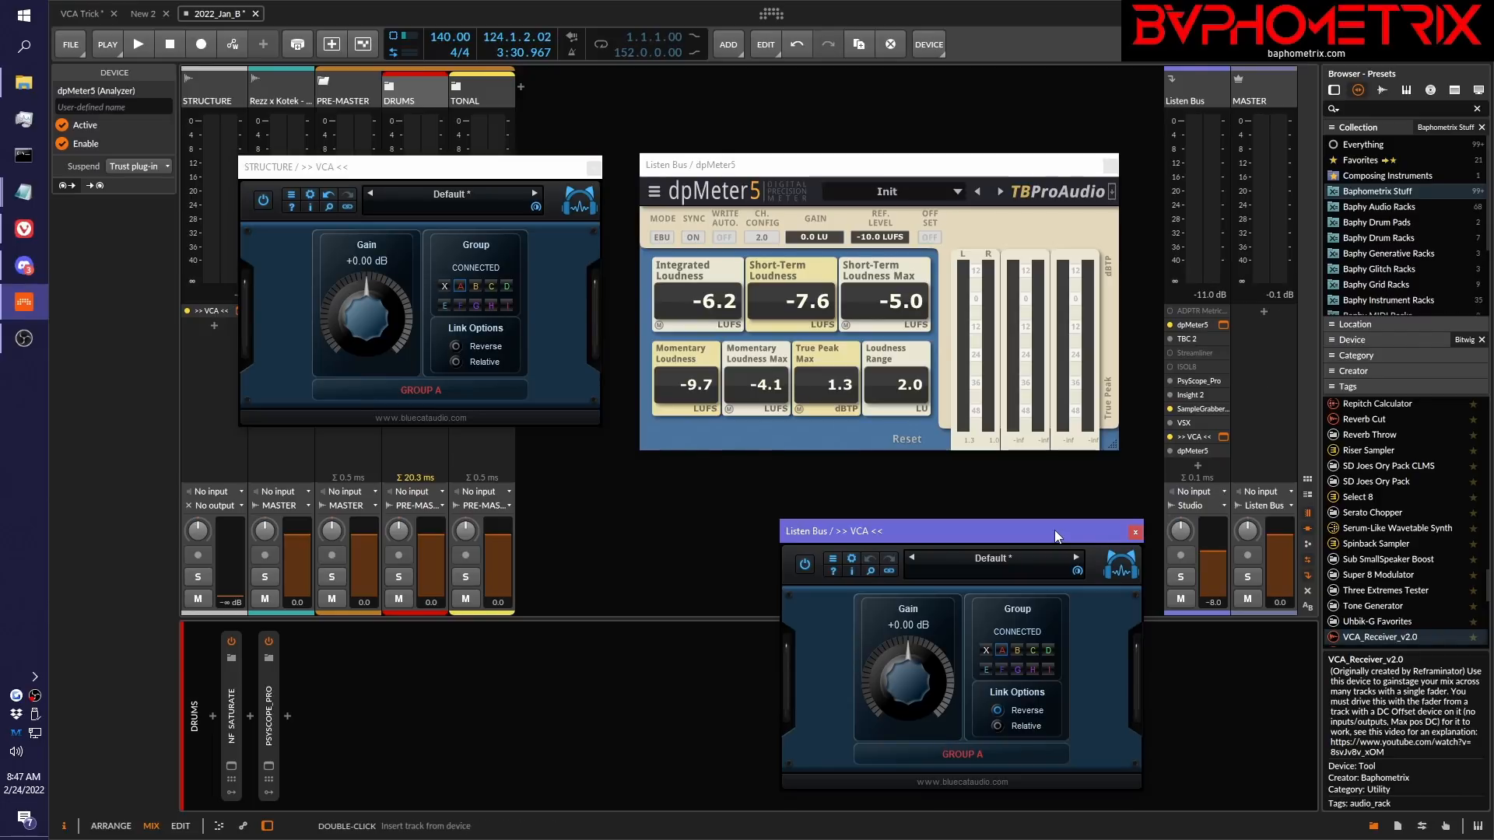
left_click_drag(1053, 530, 590, 554)
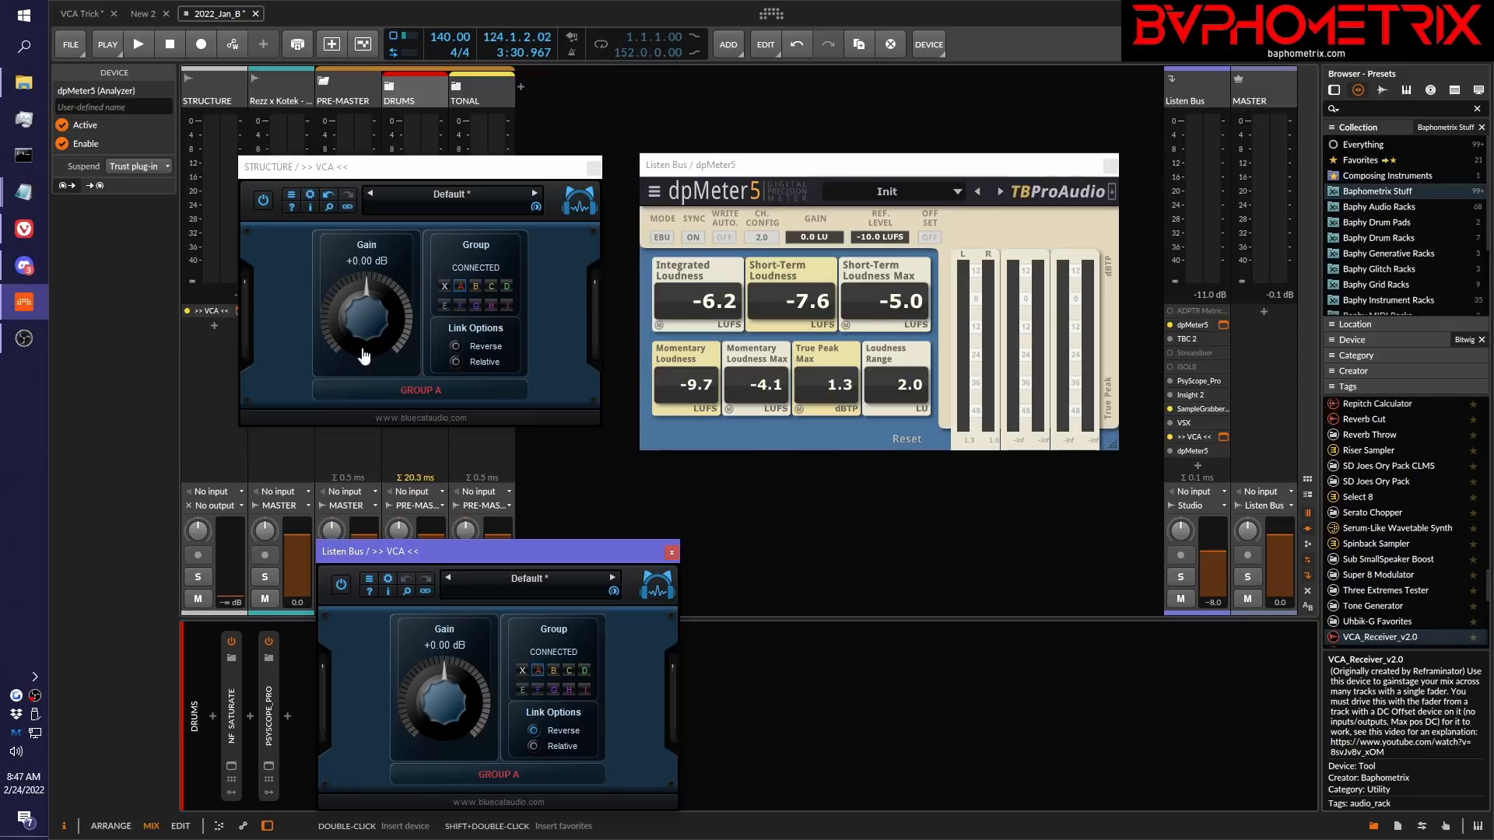
left_click_drag(440, 171, 470, 170)
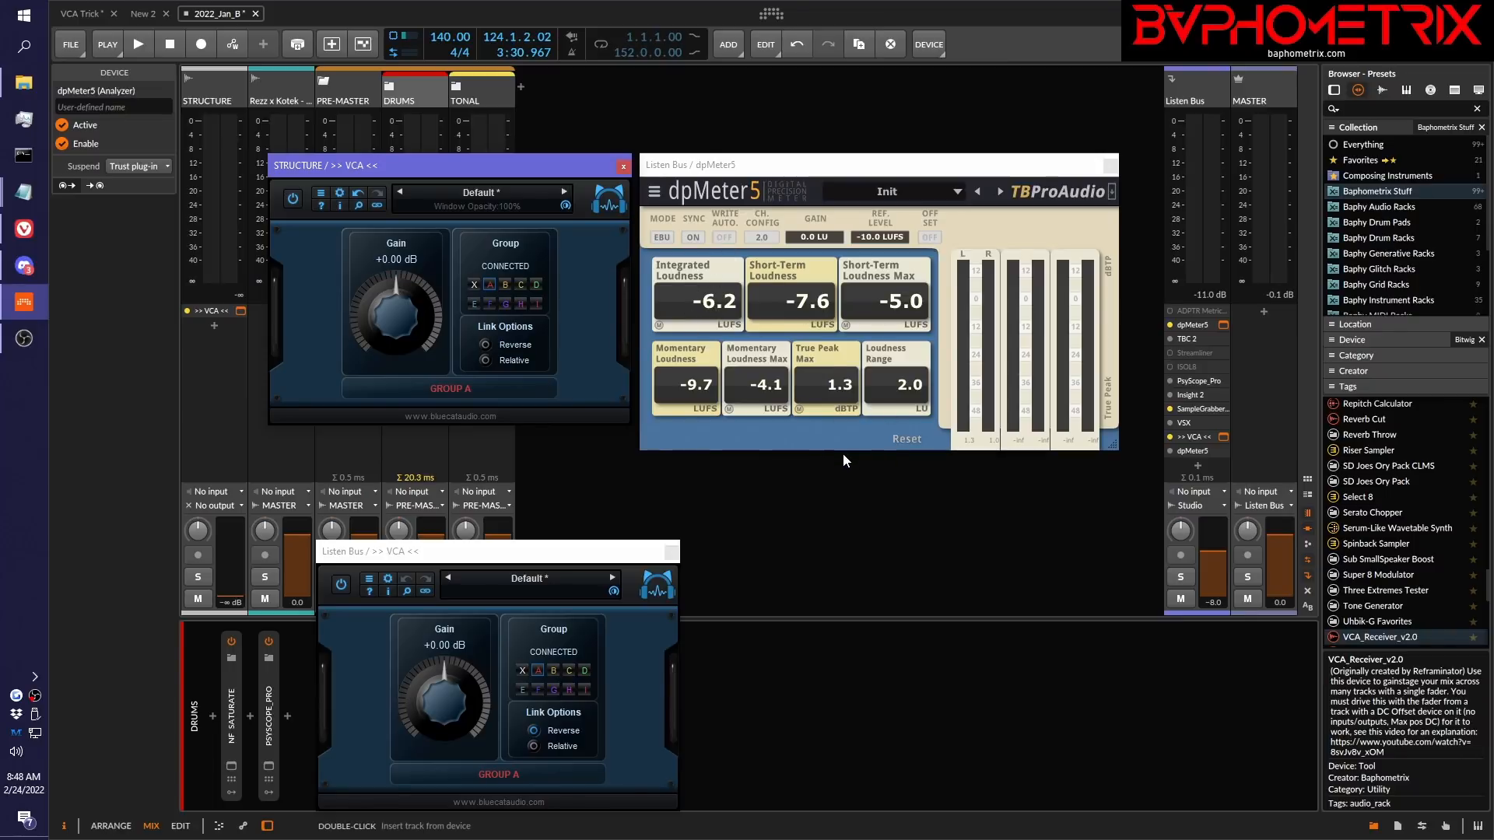
Play the project from the SOLO CRES FULL section and watch the loudness in the Listen Bus's dpMeter5.
left_click(841, 491)
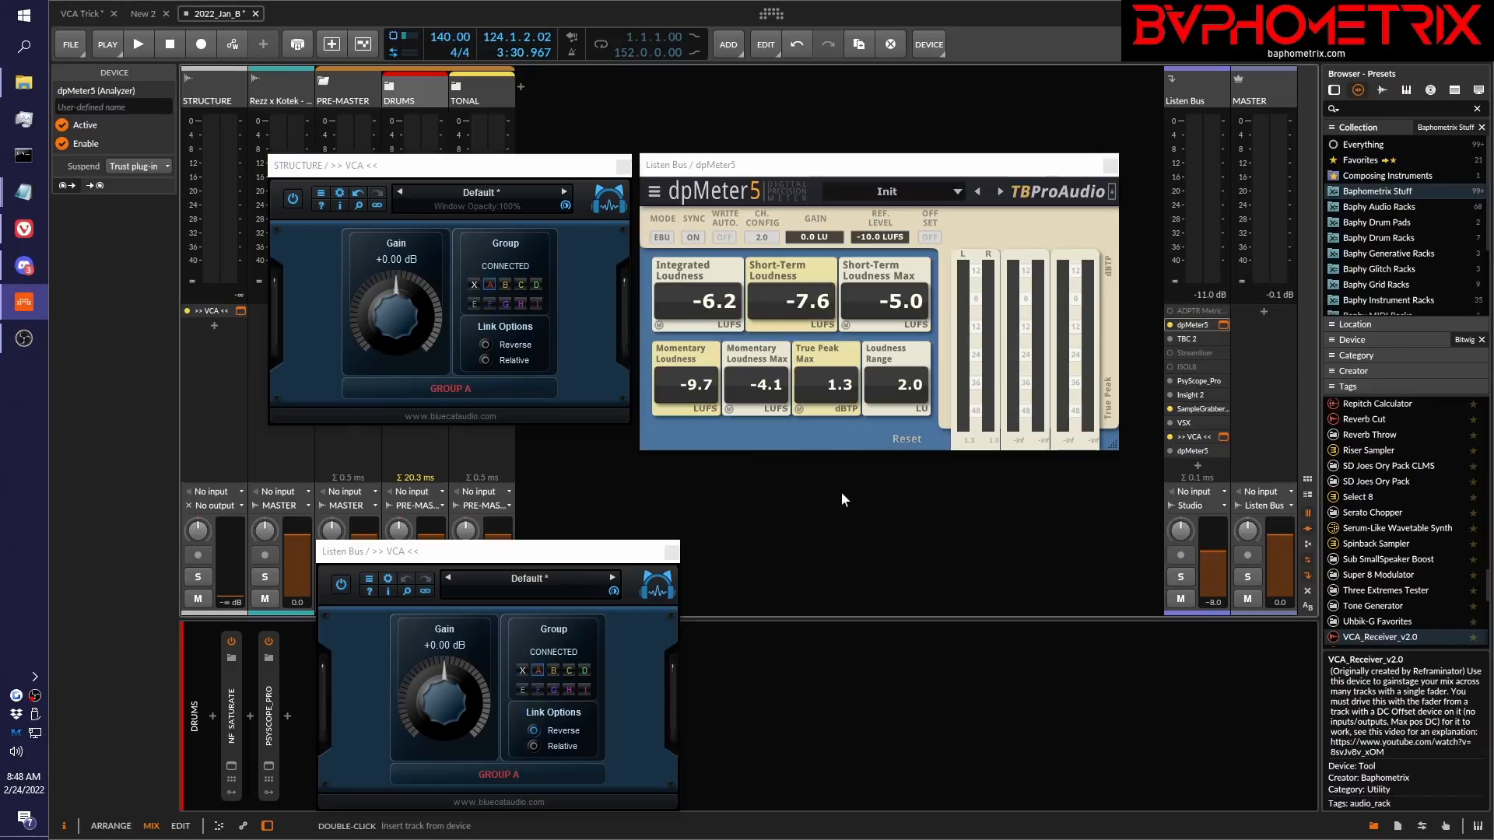
key("space")
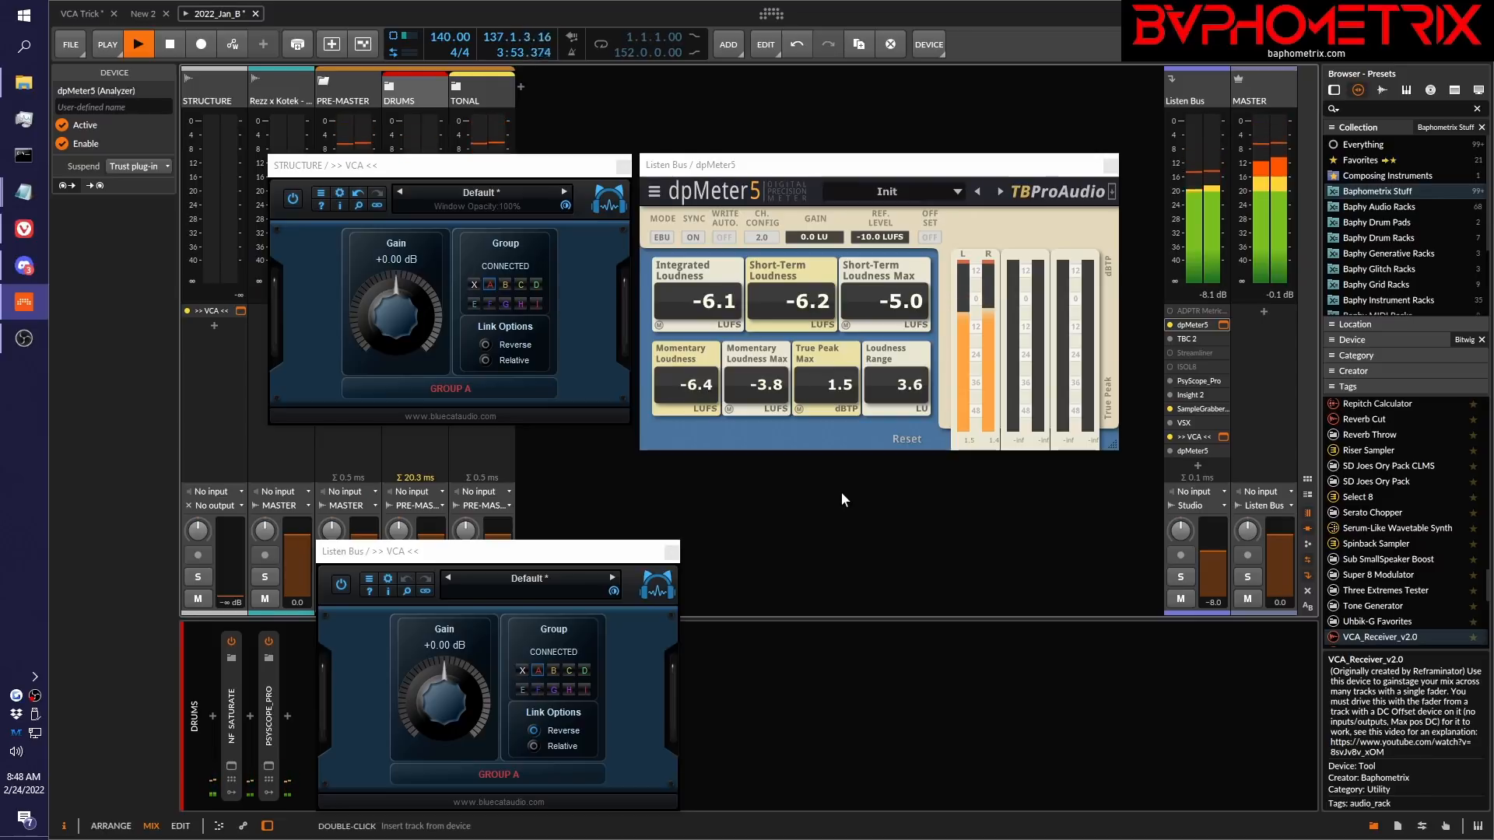
Lower the STRUCTURE >> VCA << gain to -2.80 dB and replay the section to measure its loudness on the Listen Bus's dpMeter5.
key("space")
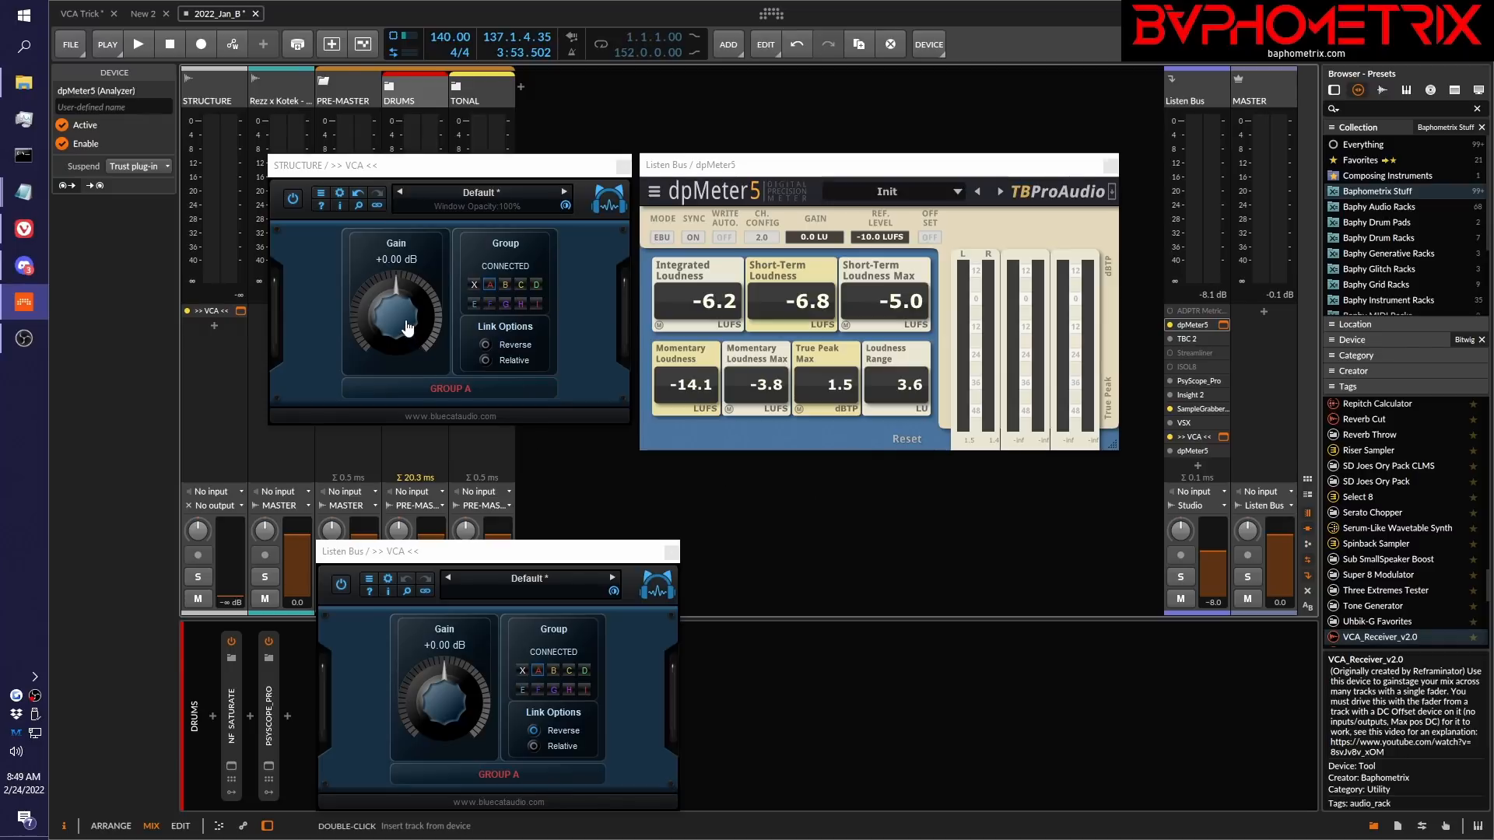
mouse_move(400, 323)
left_mouse_down()
mouse_move(389, 367)
mouse_move(396, 330)
left_mouse_up()
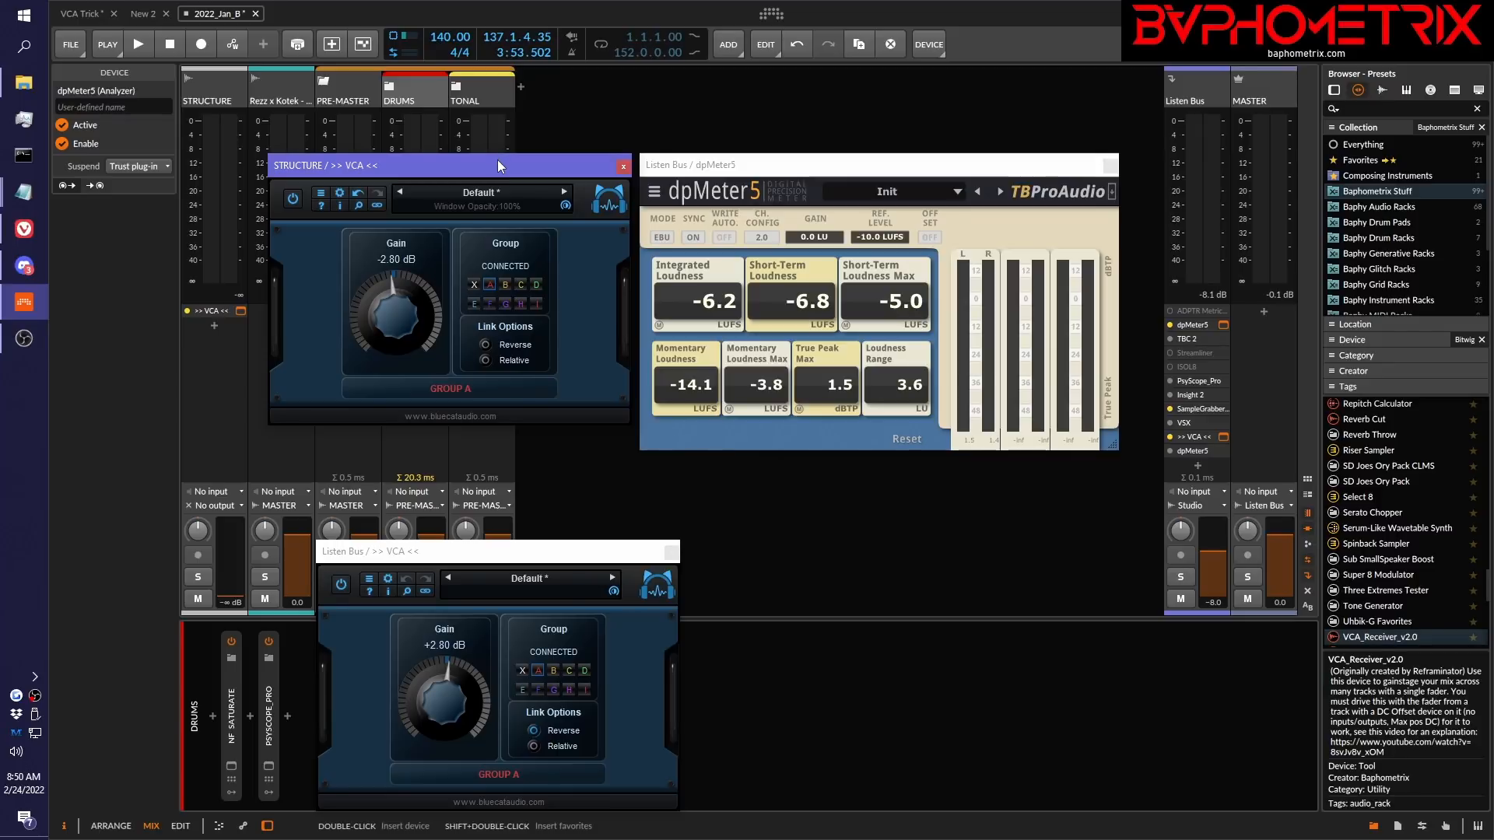
key("space")
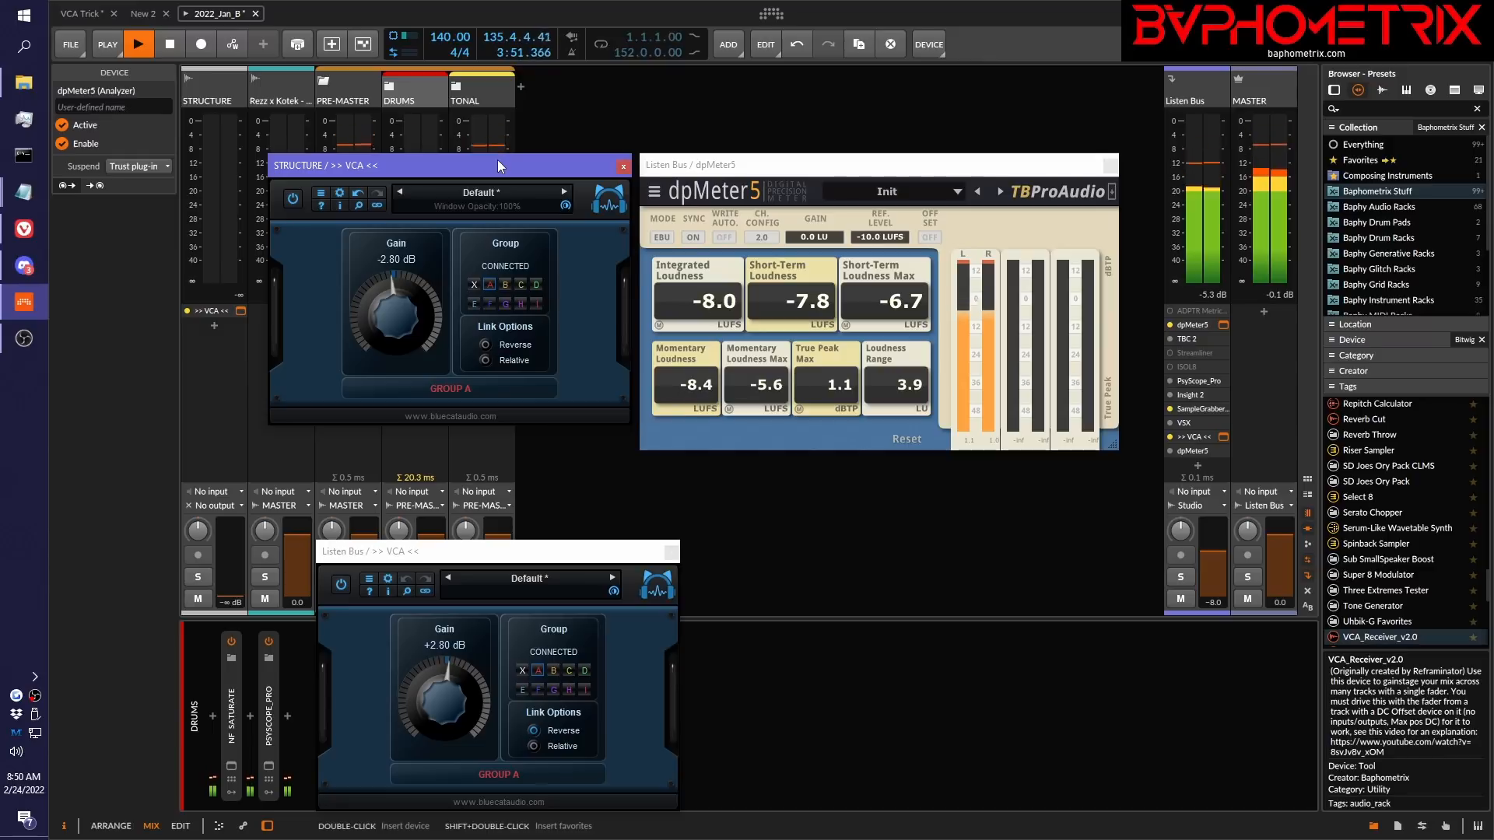
key("space")
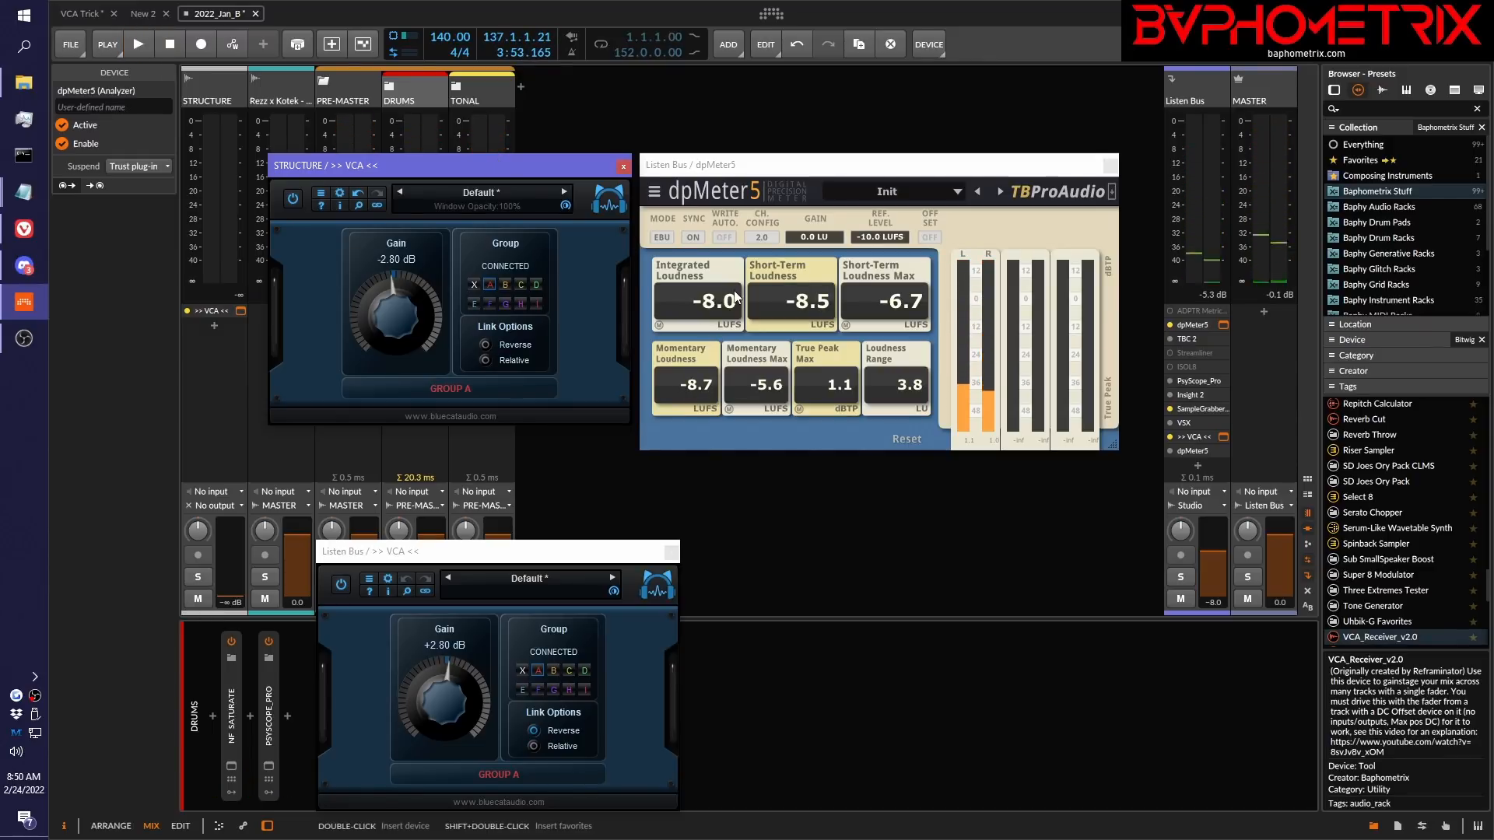
Lower the STRUCTURE >> VCA << gain to -4.00 dB and measure the section's loudness through another full playback.
left_click_drag(408, 325, 399, 327)
scroll(399, 326, "down", 1)
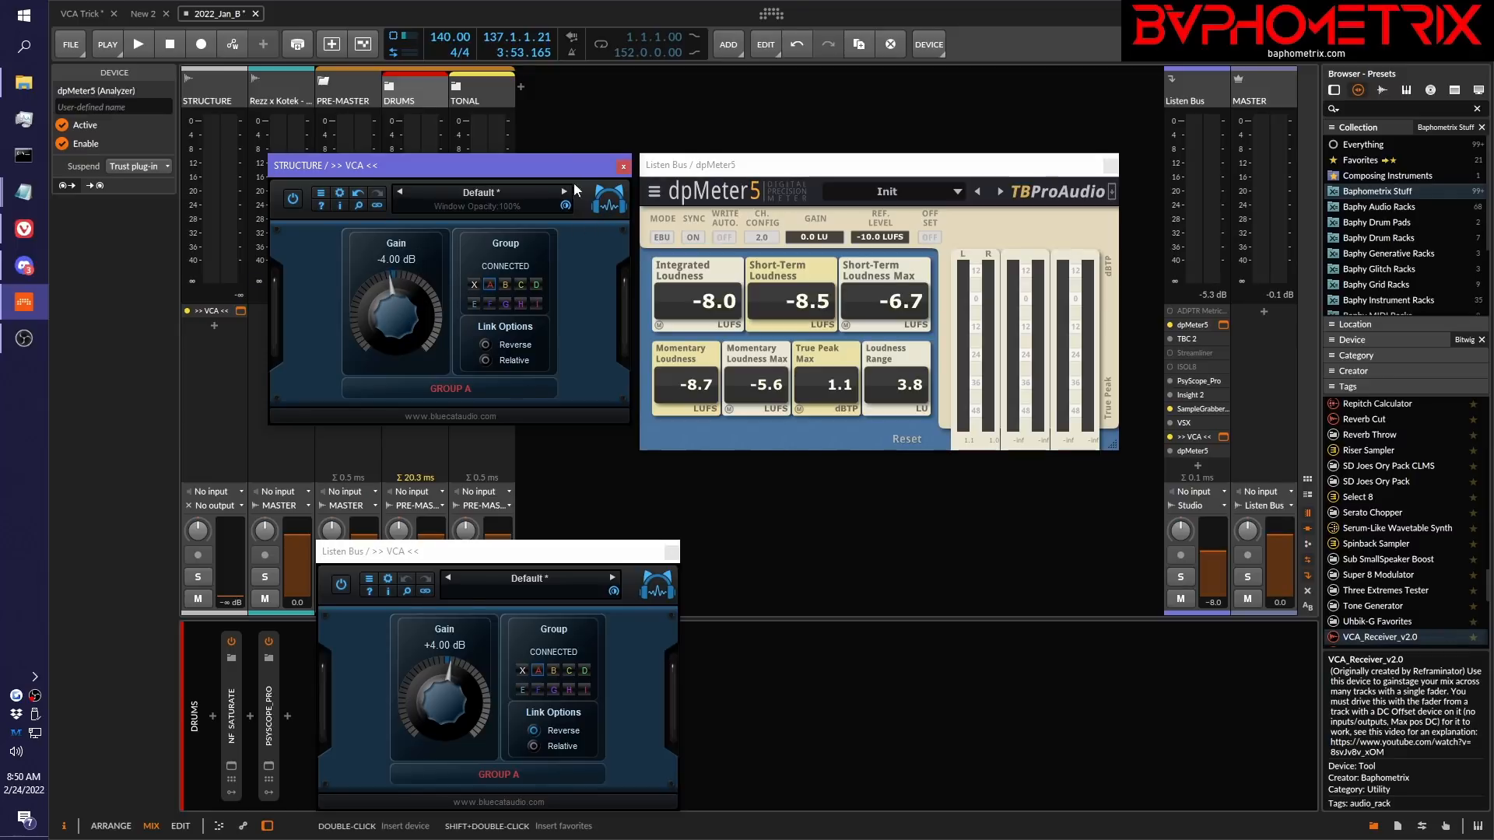
key("space")
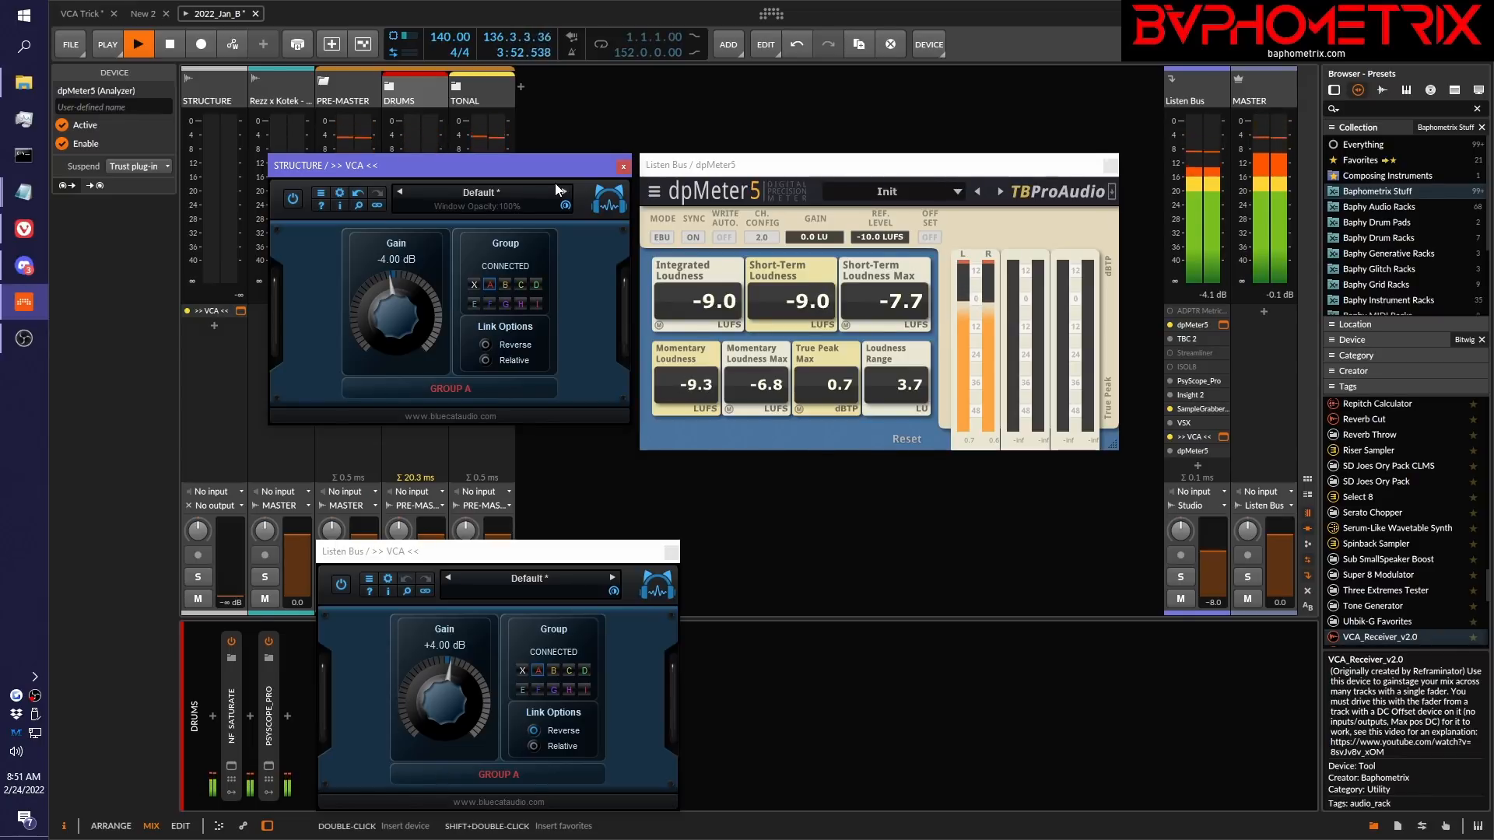
key("space")
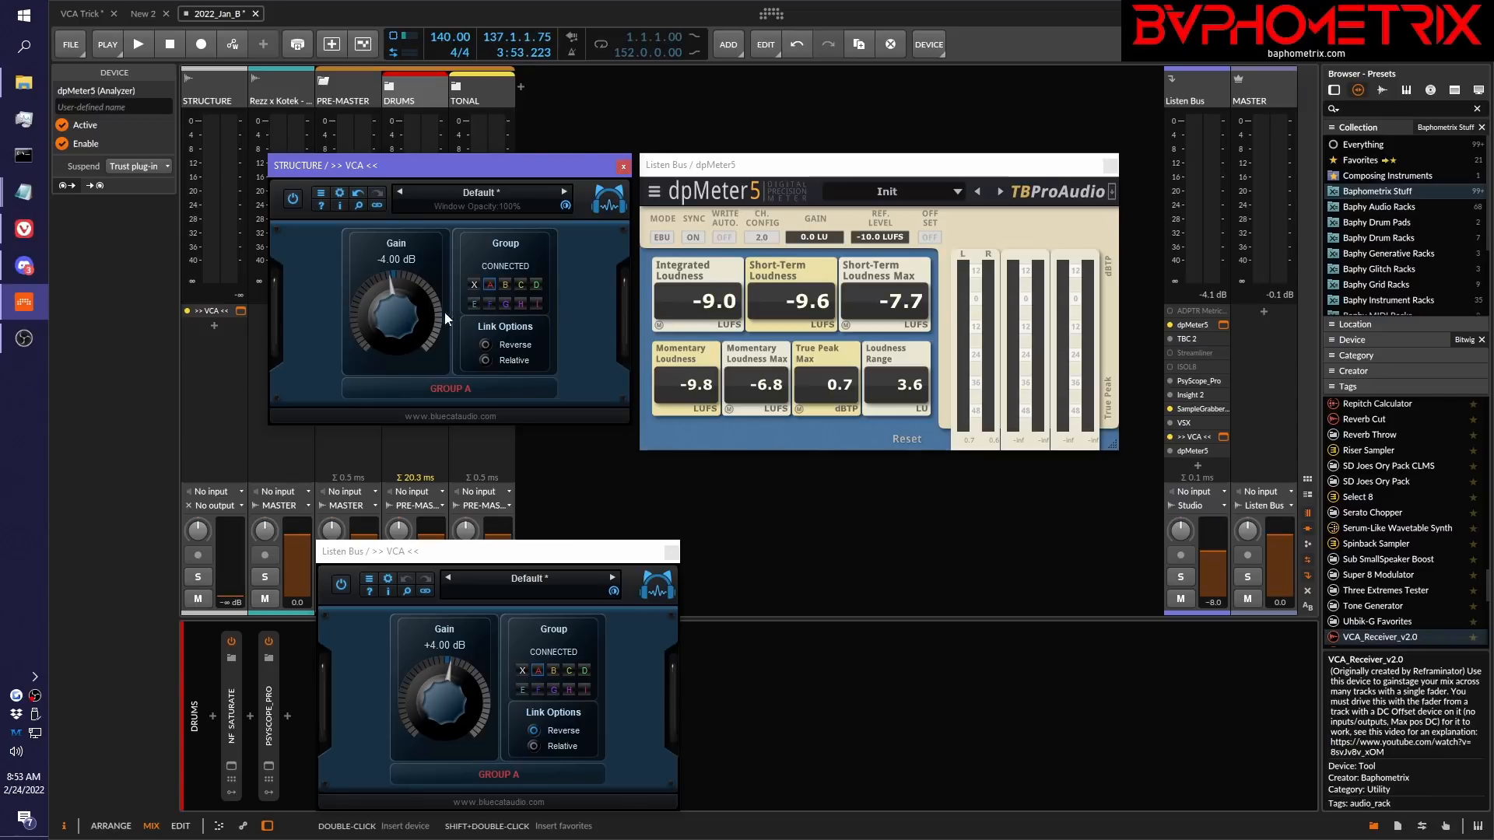
Try lower STRUCTURE >> VCA << gain amounts, reset the gain to 0 dB and start playback for a listening comparison.
double_click(406, 324)
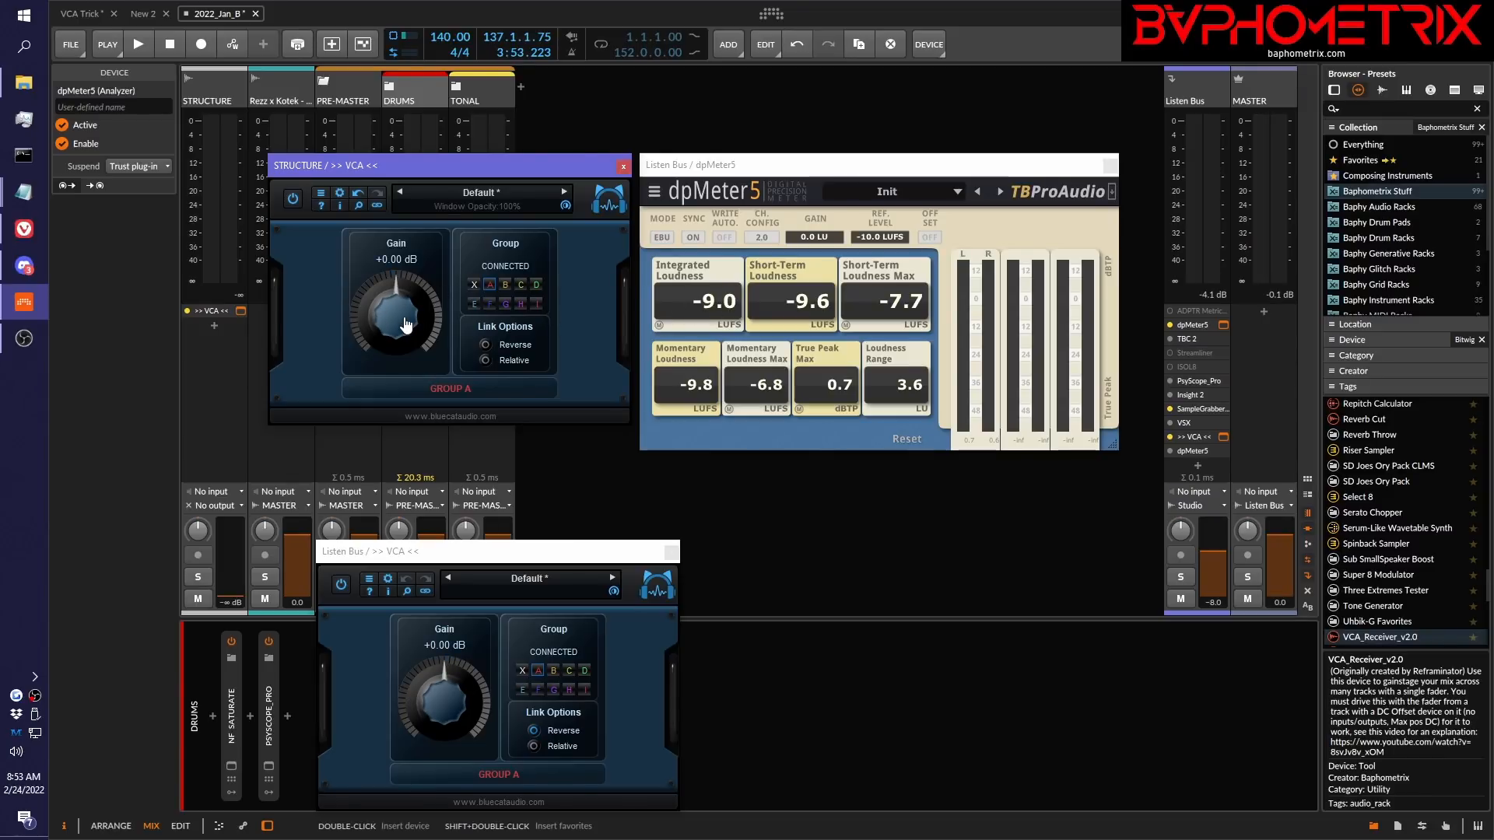
left_click_drag(406, 324, 386, 339)
double_click(387, 337)
left_click_drag(387, 337, 374, 333)
double_click(397, 333)
key("space")
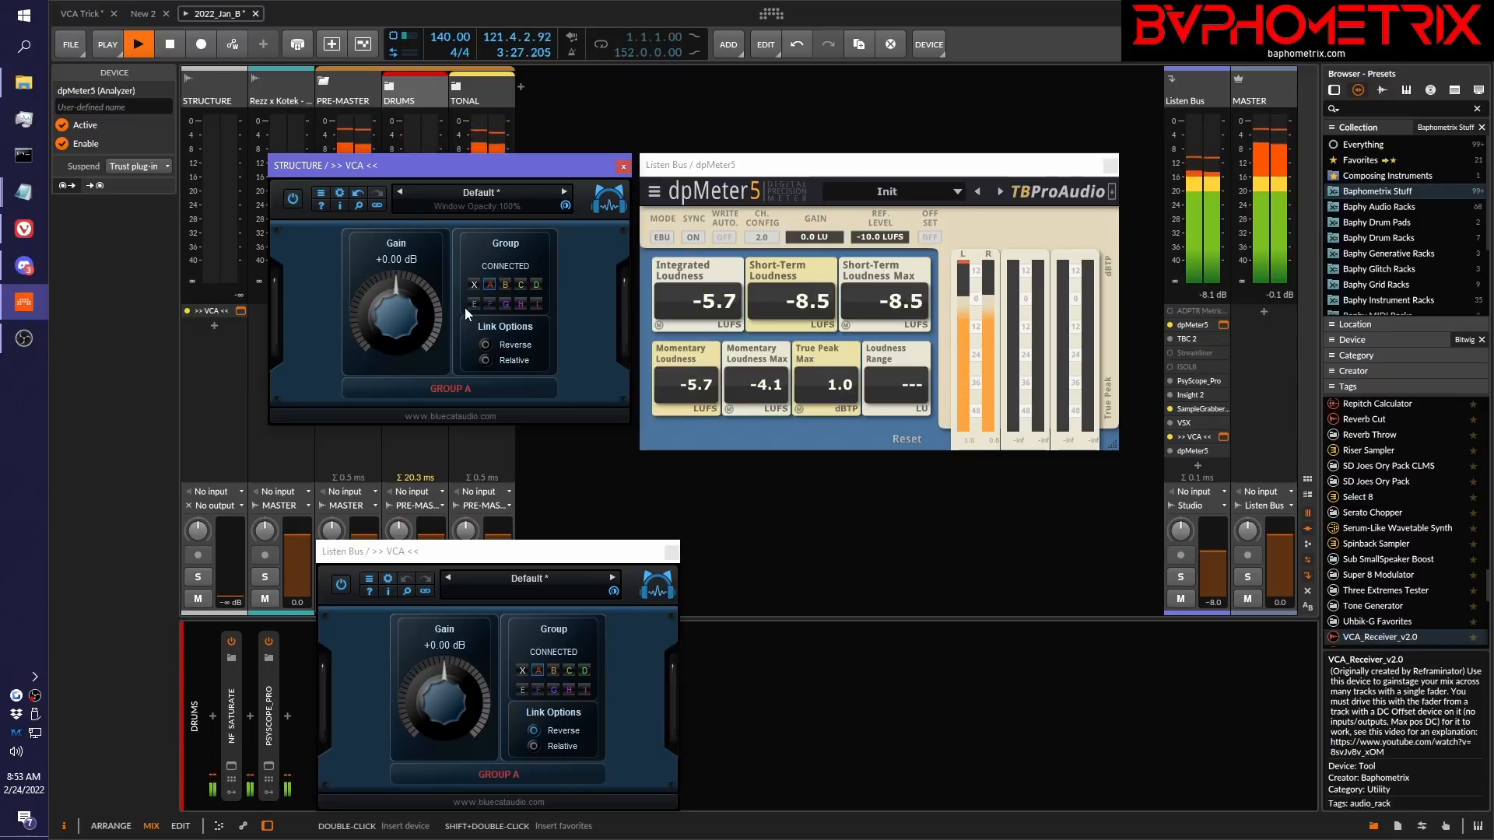
Stop playback, set the STRUCTURE >> VCA << gain to -4.00 dB and play the same passage at that gain.
left_click_drag(412, 311, 393, 330)
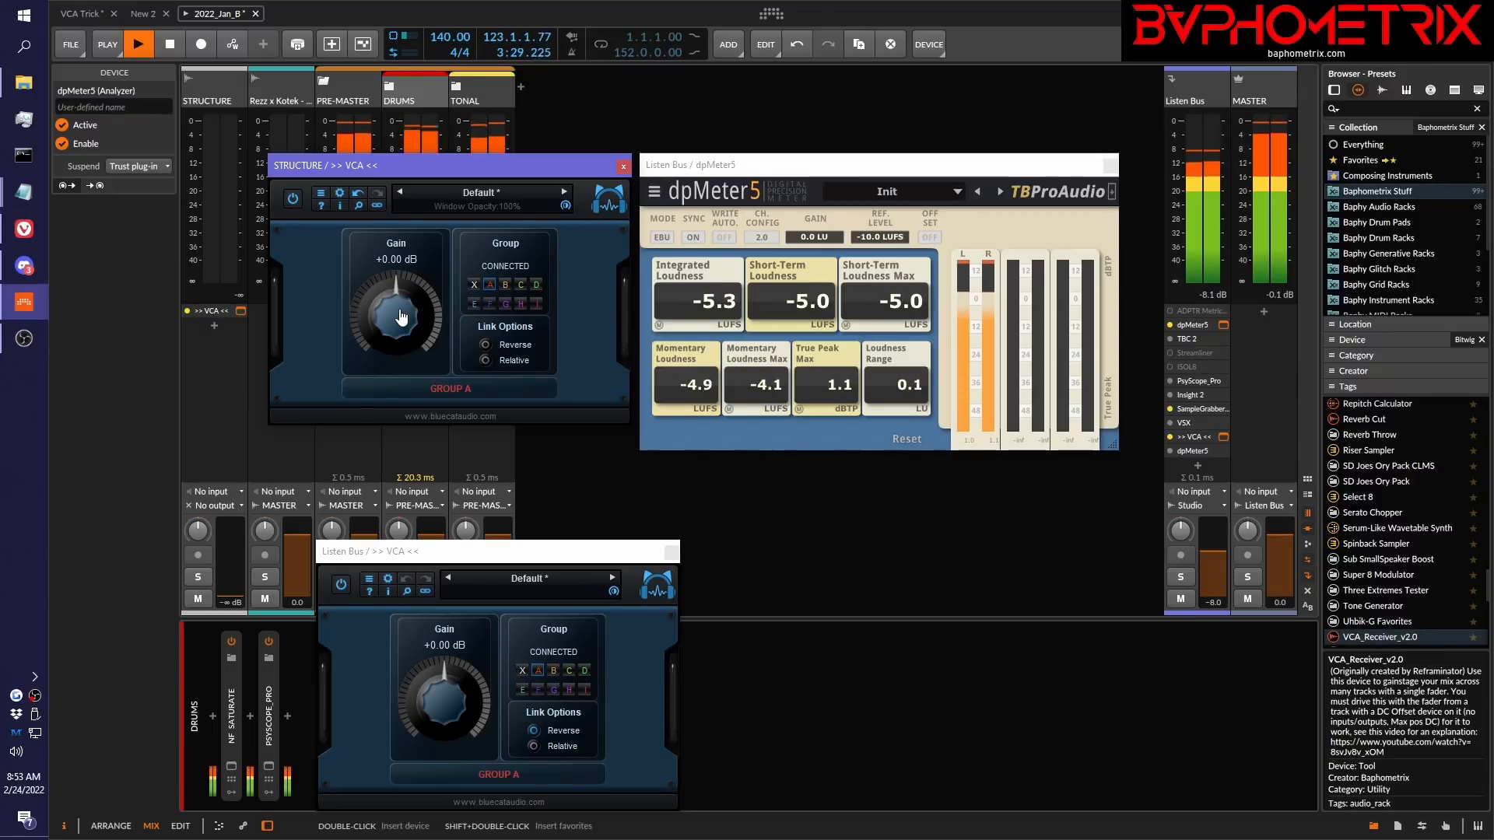
key("space")
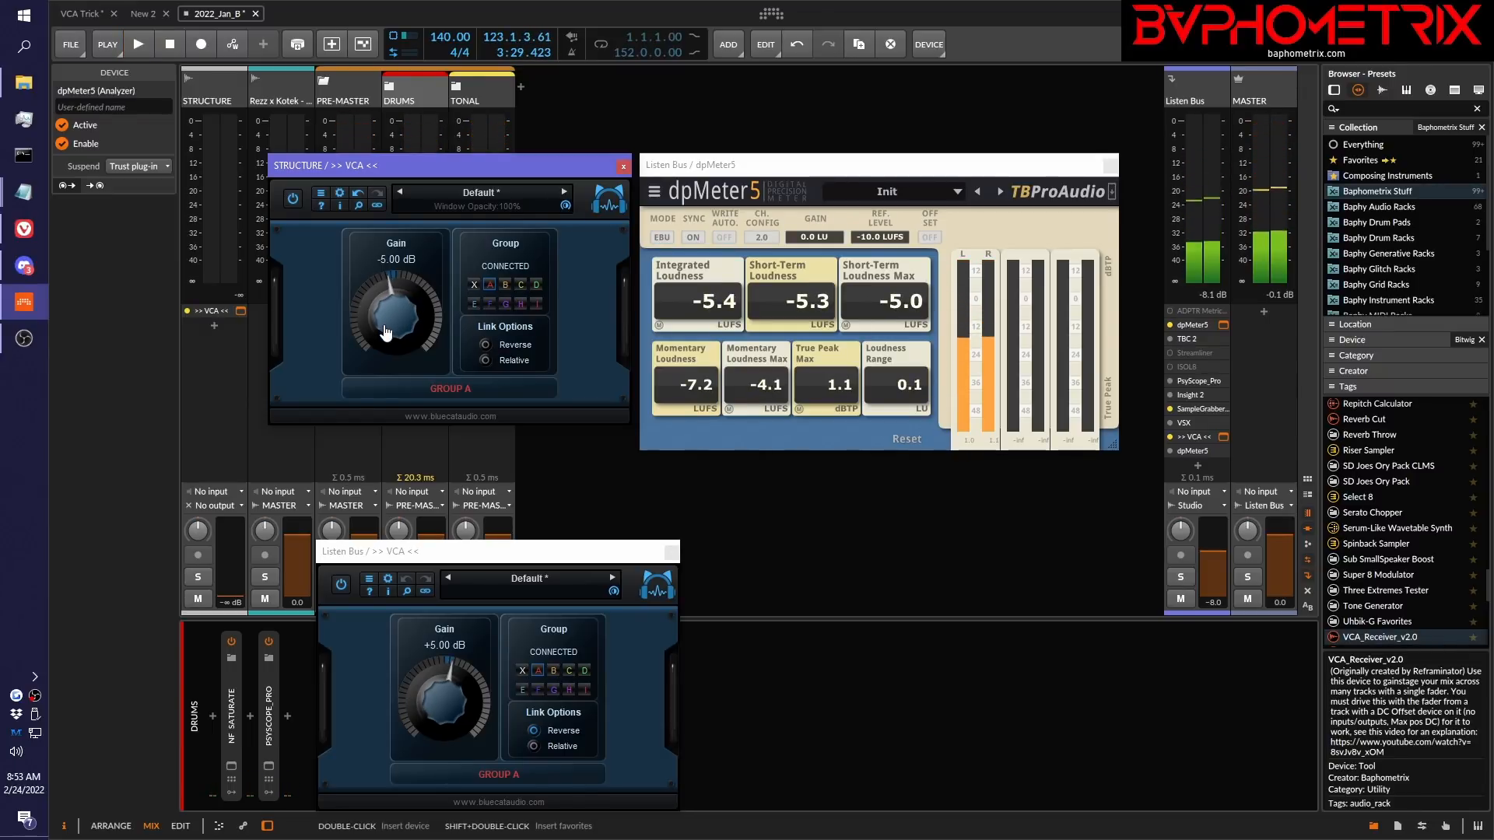
scroll(386, 333, "up", 1)
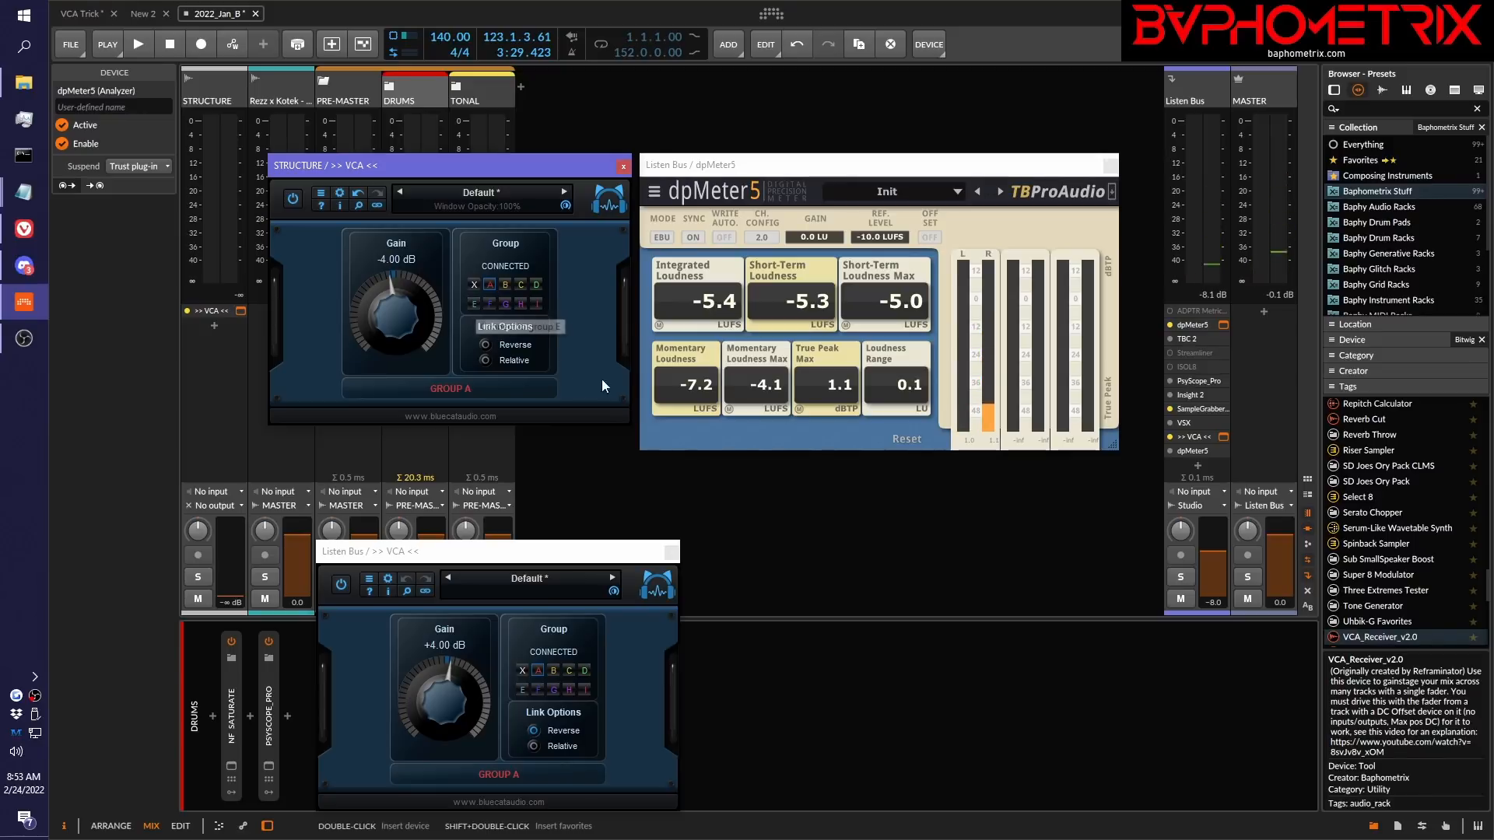
key("space")
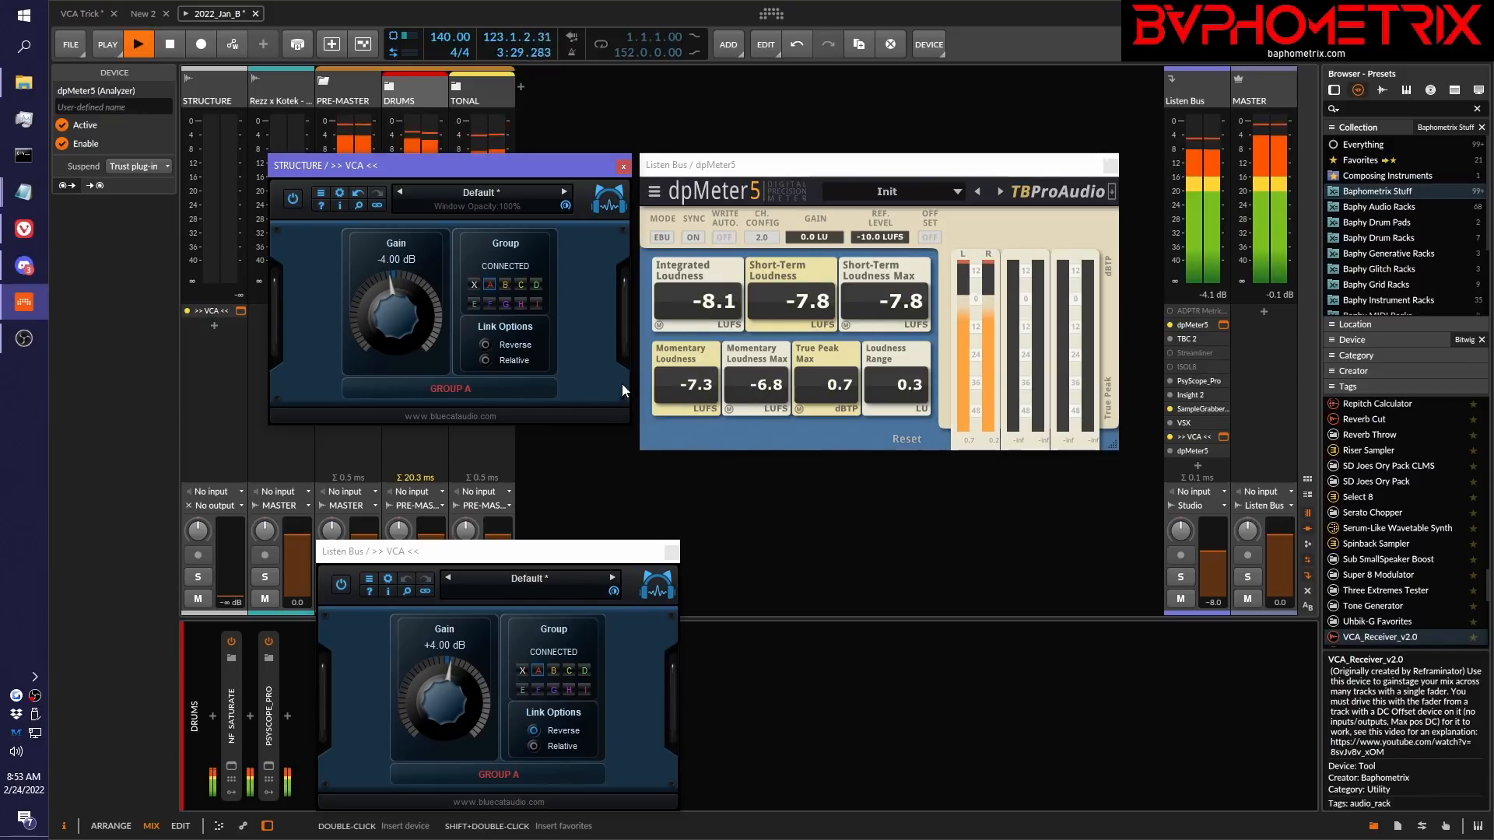
key("space")
Compare the passage at 0 dB and -4.00 dB of STRUCTURE >> VCA << gain, finishing with the gain reset to 0 dB.
double_click(409, 319)
key("space")
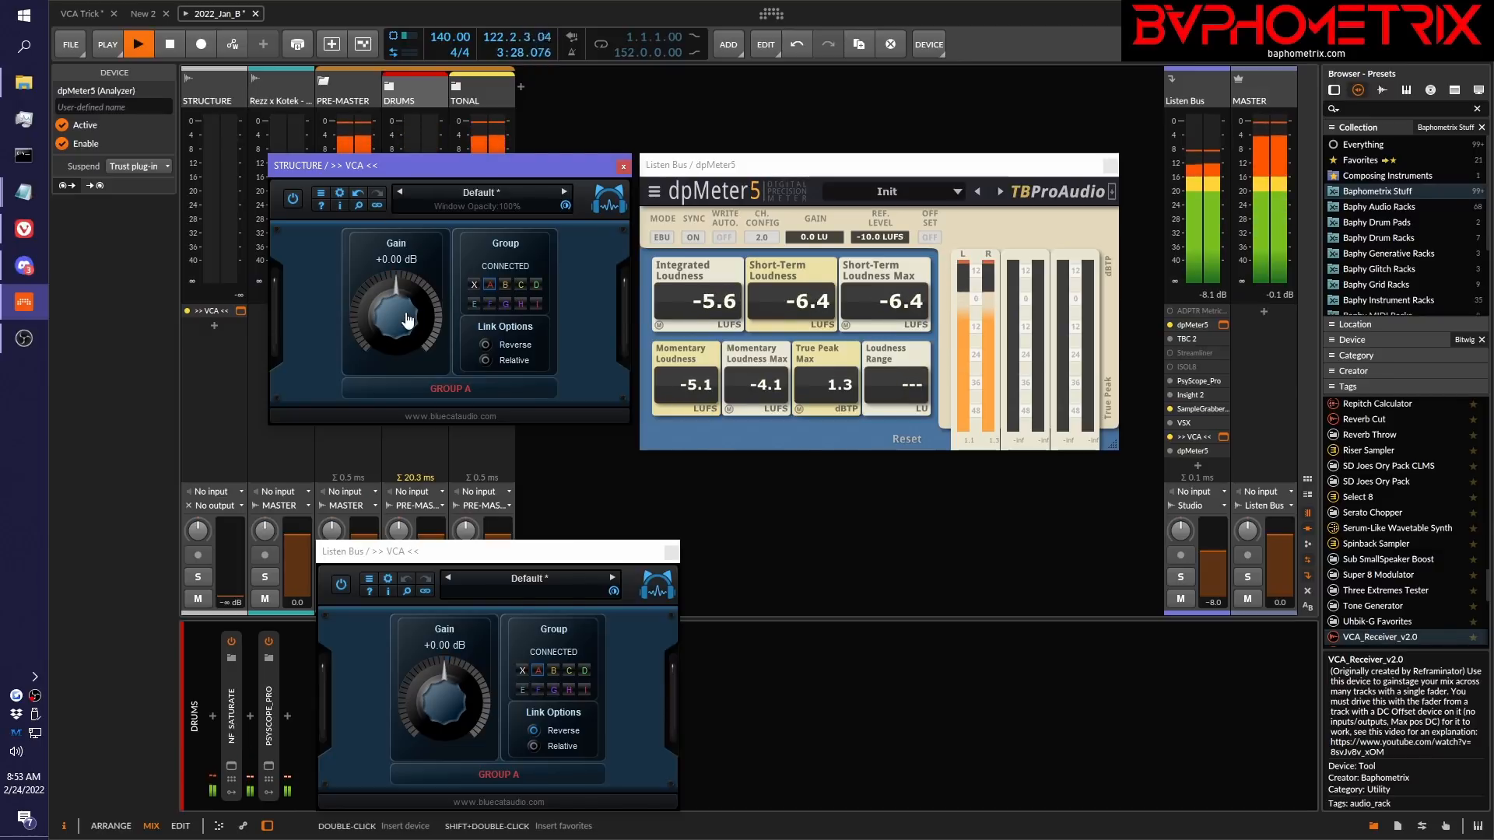
left_click_drag(408, 319, 395, 333)
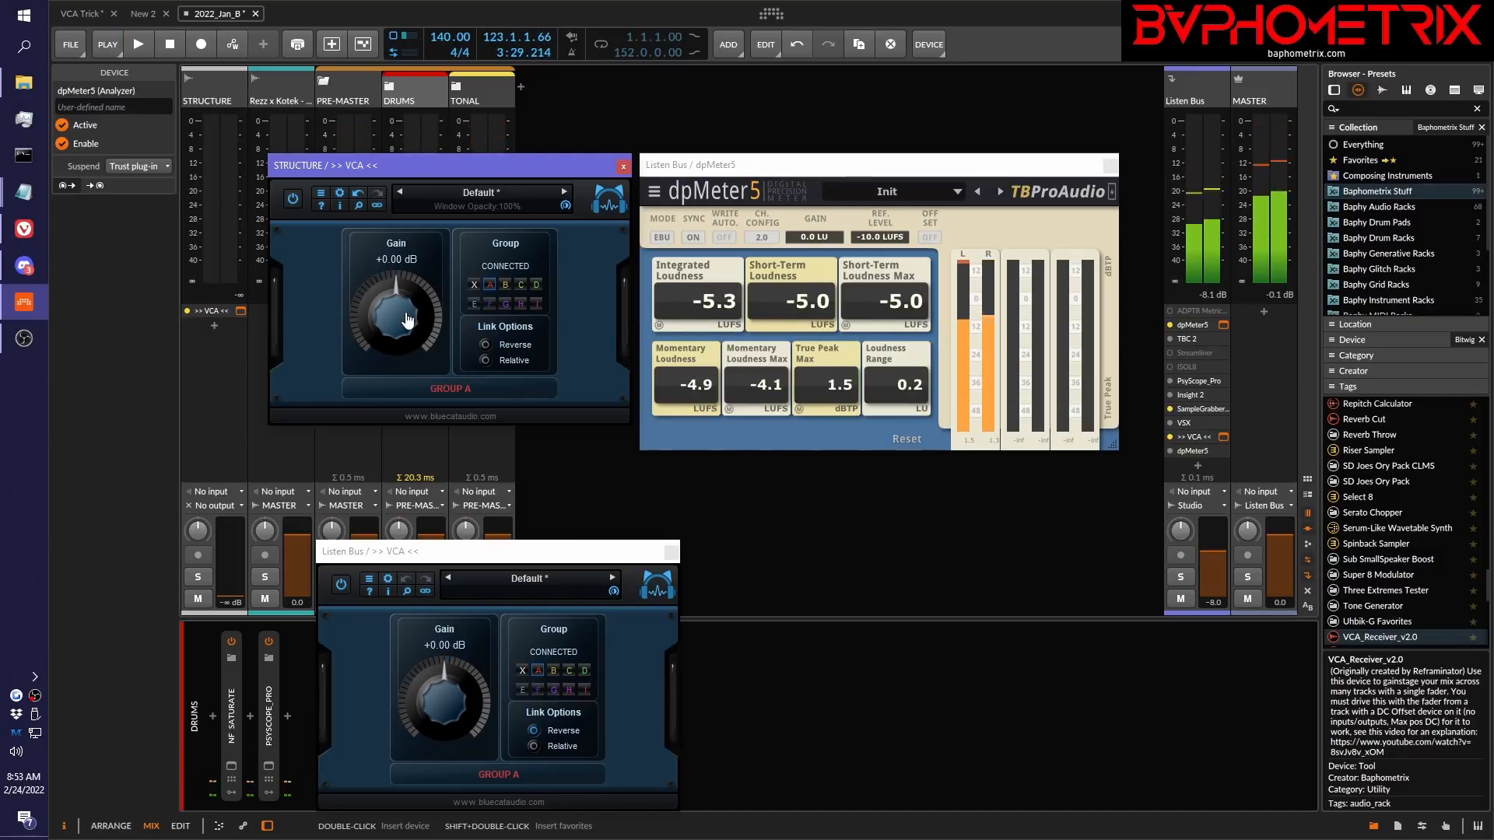
key("space")
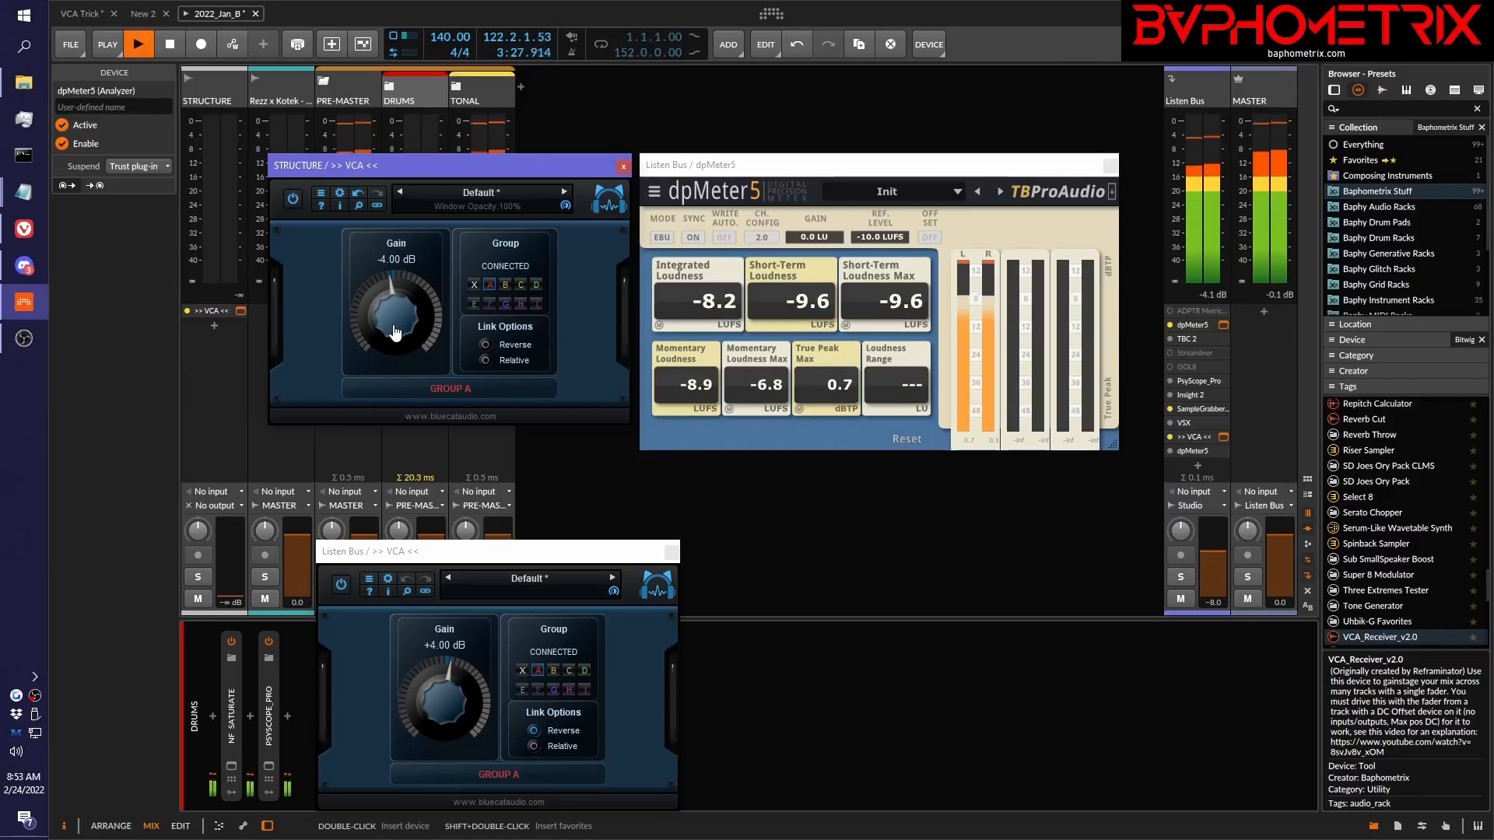
key("space")
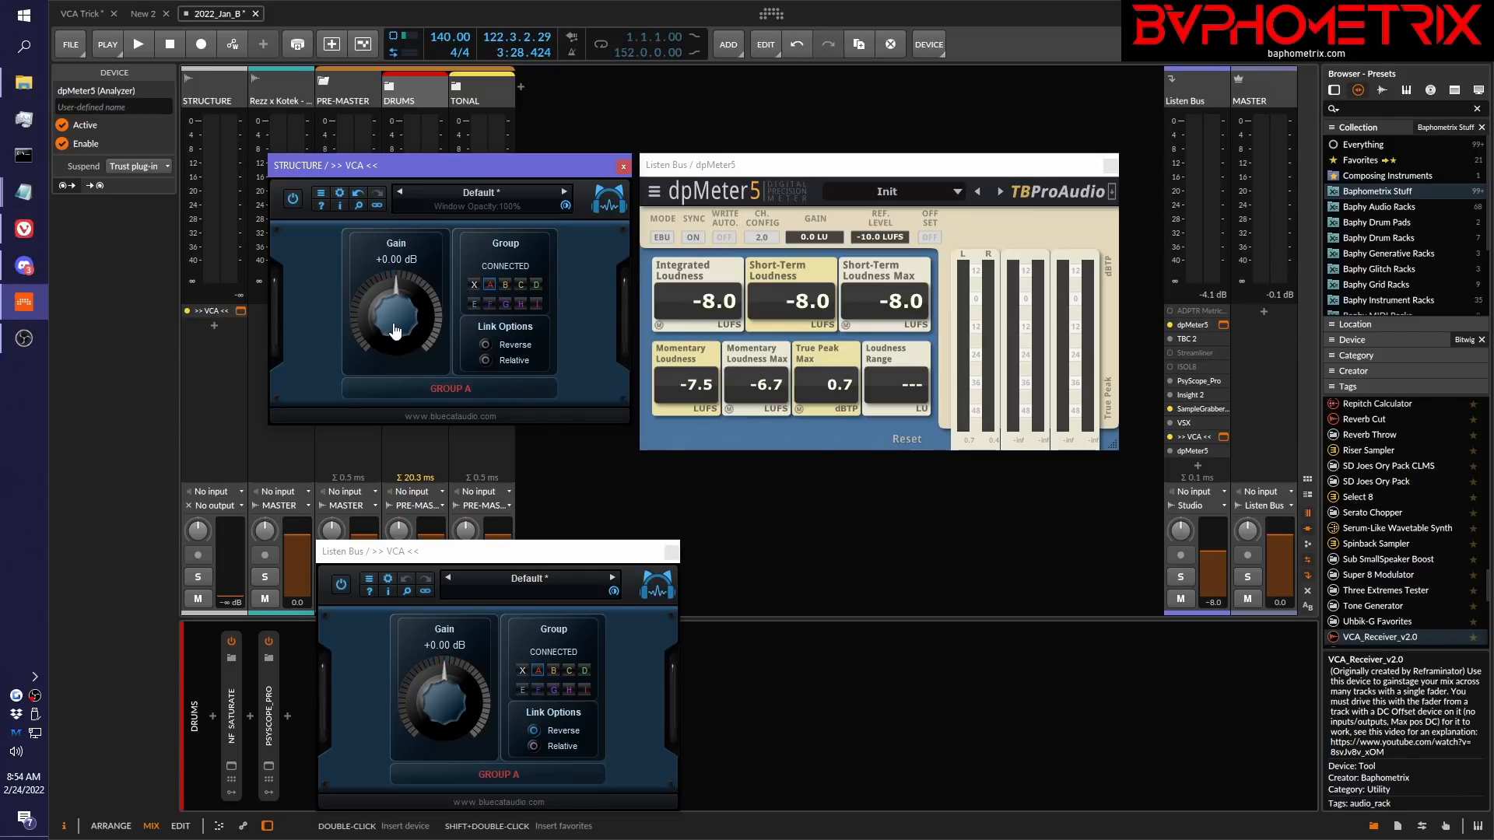
double_click(396, 331)
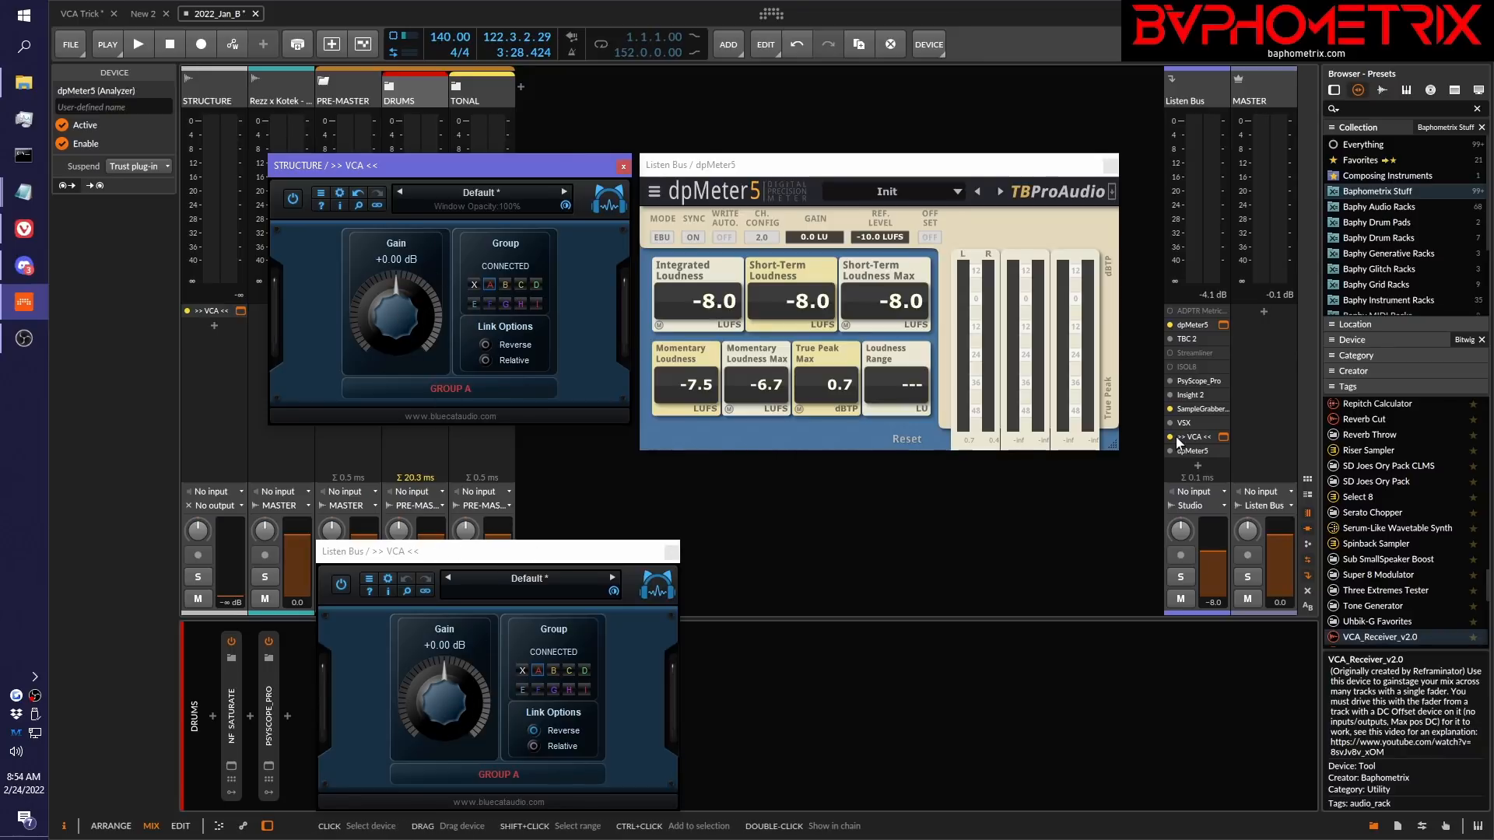
Rearrange the Listen Bus >> VCA << window, enable the last dpMeter5 on the Listen Bus and open it below the first meter.
left_click(558, 551)
left_click_drag(558, 548, 450, 526)
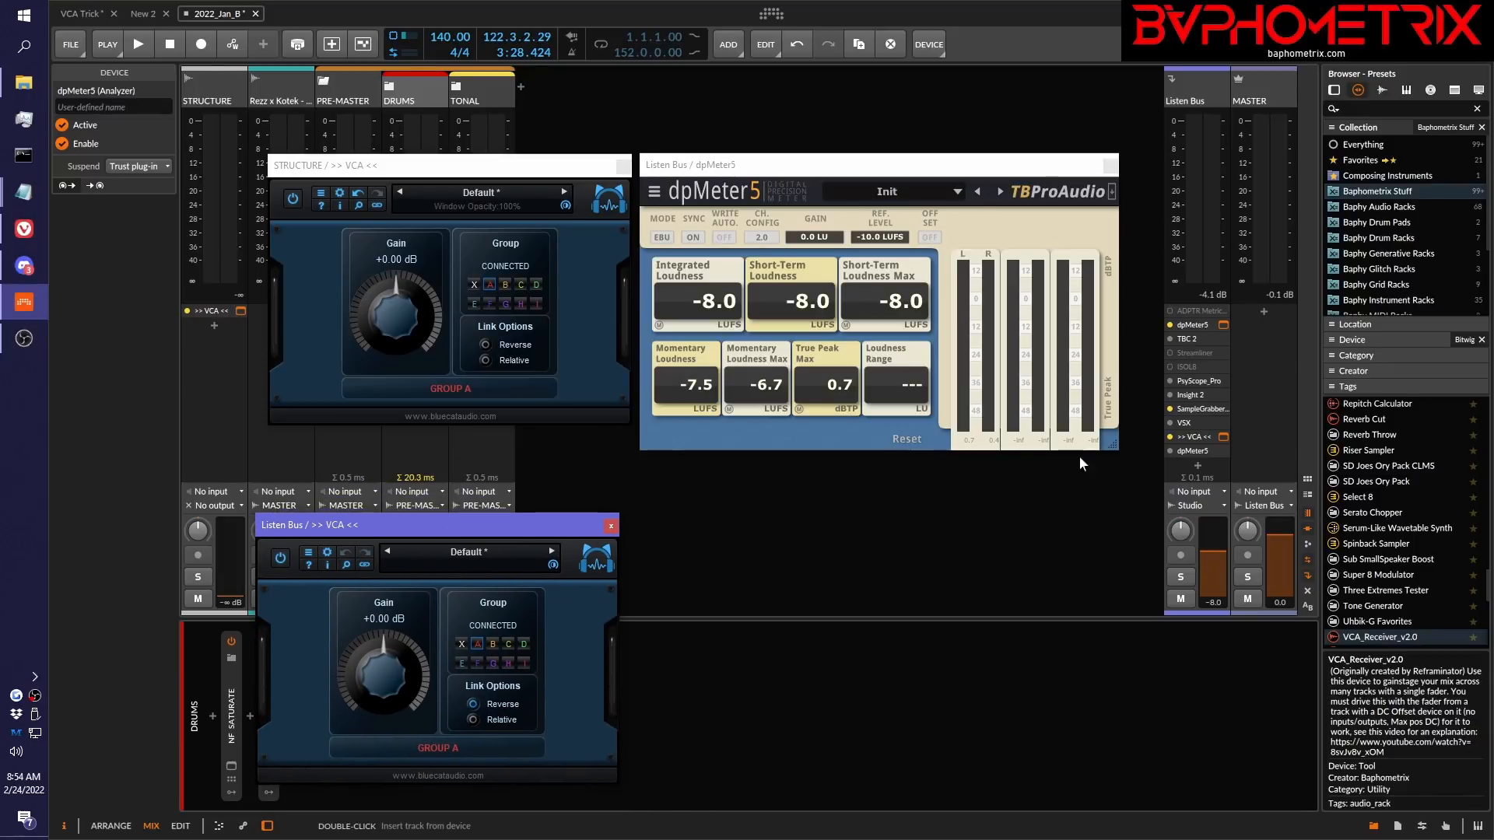
left_click(1170, 451)
left_click(1222, 452)
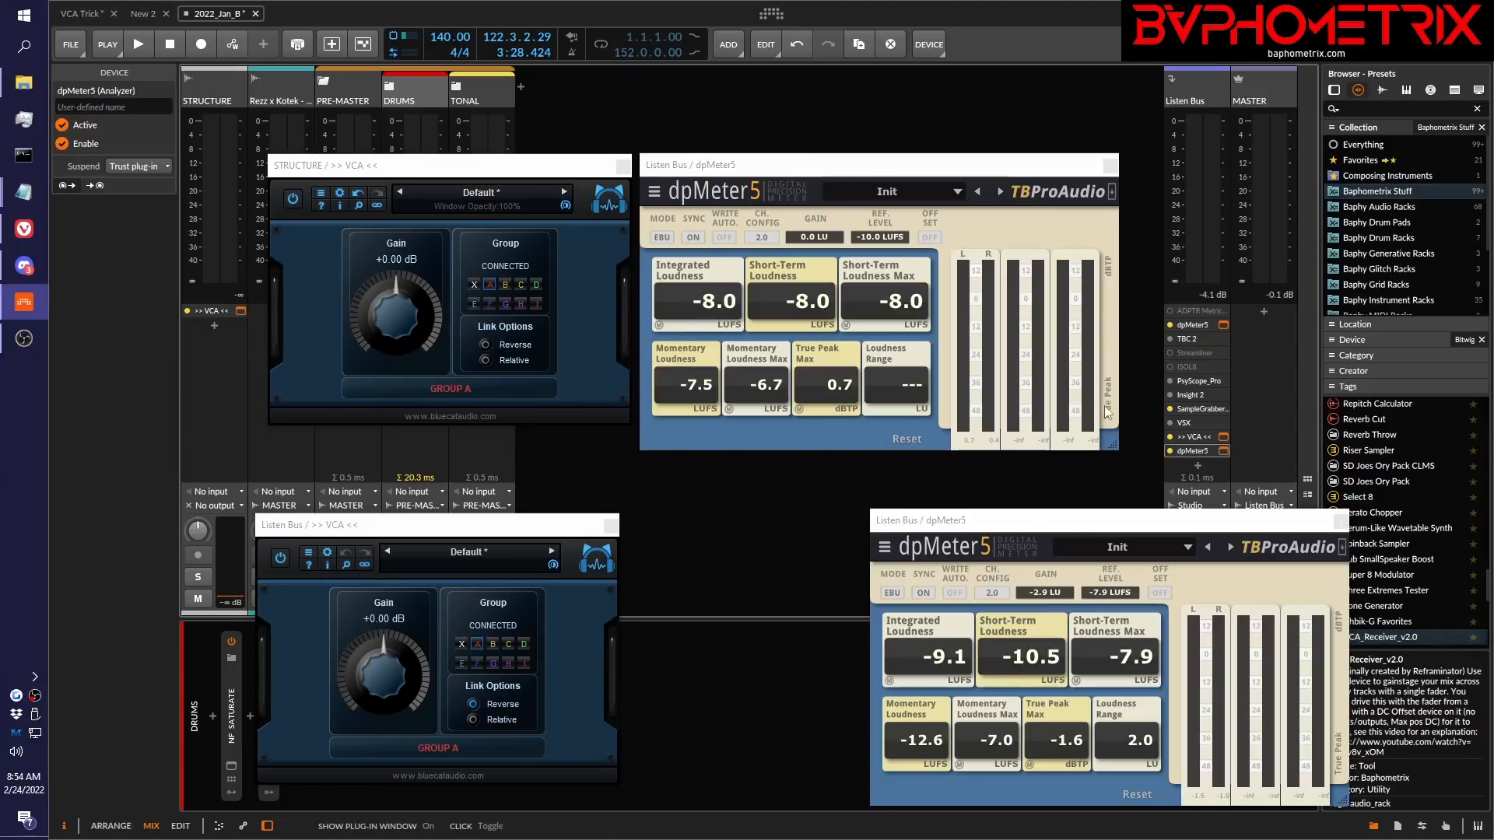
left_click_drag(1044, 527, 803, 507)
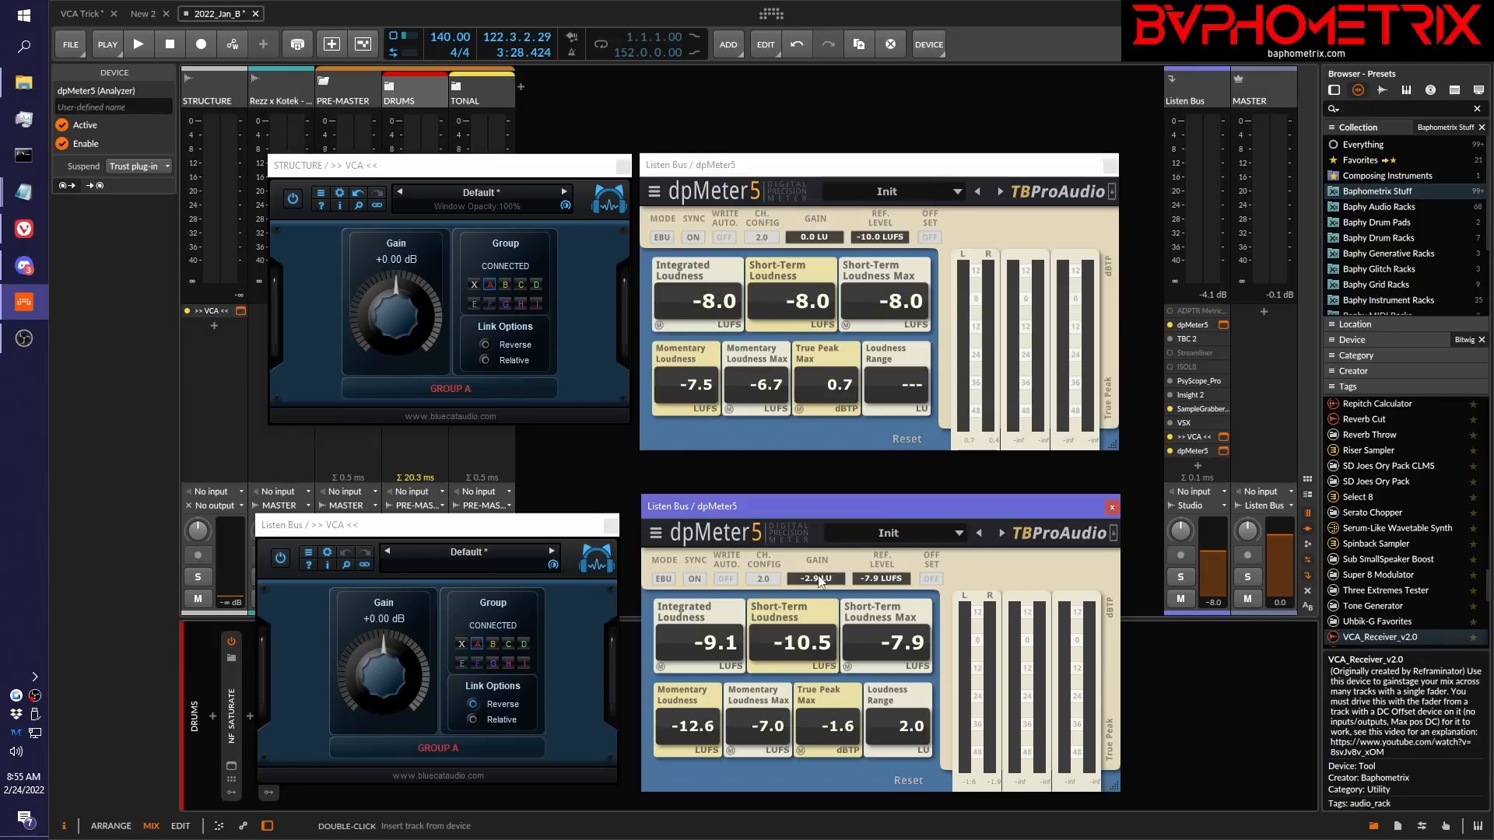
Set the second dpMeter5's reference level and gain to 0, and the first dpMeter5's reference level to 0 LUFS.
double_click(880, 580)
type("0")
key("Return")
double_click(829, 580)
type("0")
key("Return")
double_click(880, 237)
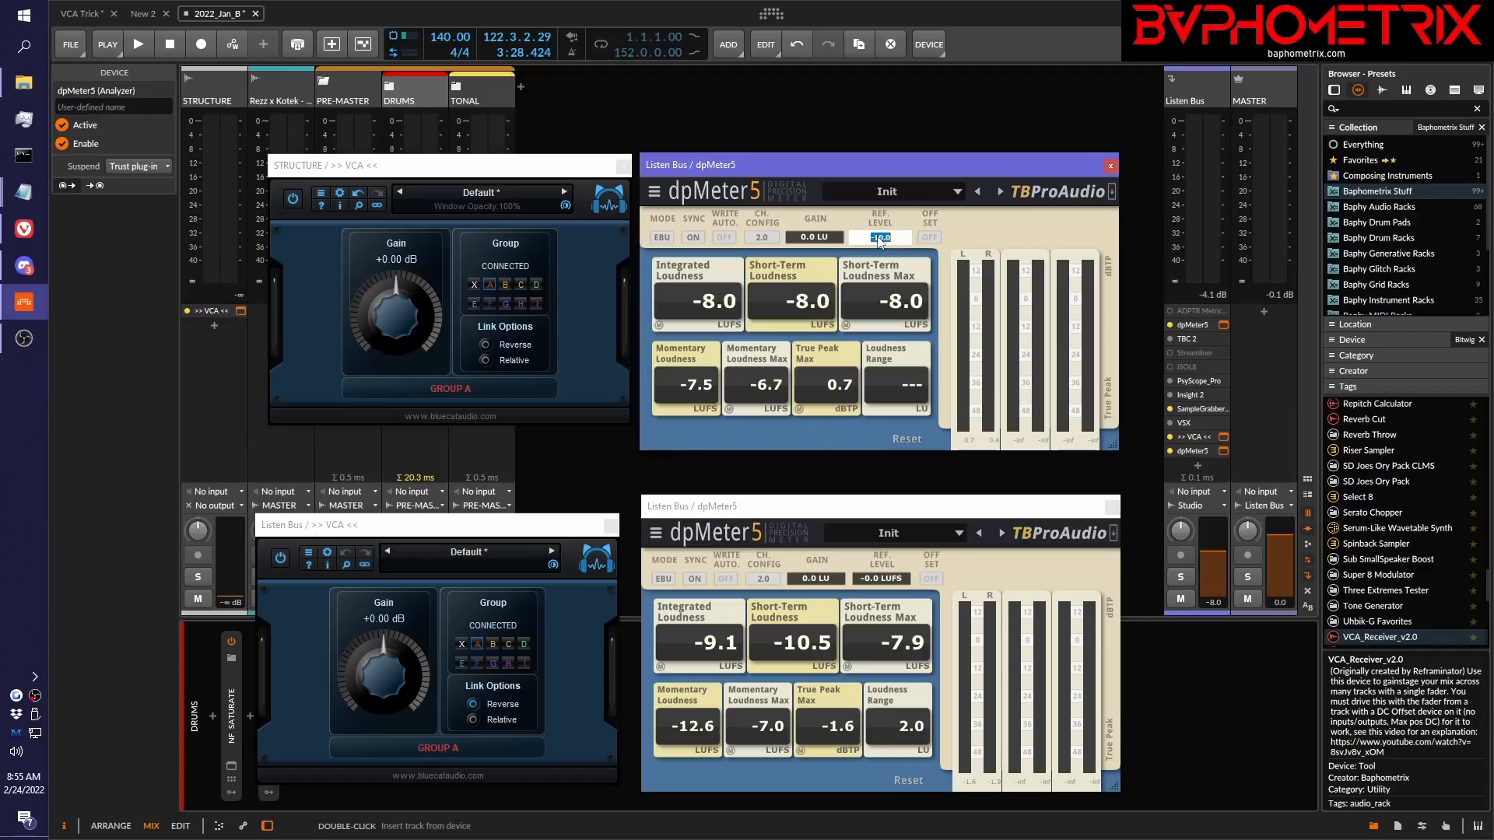
type("0")
key("Return")
Play the section for a baseline reading at 0 dB, and set the second dpMeter5's reference level to -6.1 LUFS.
key("space")
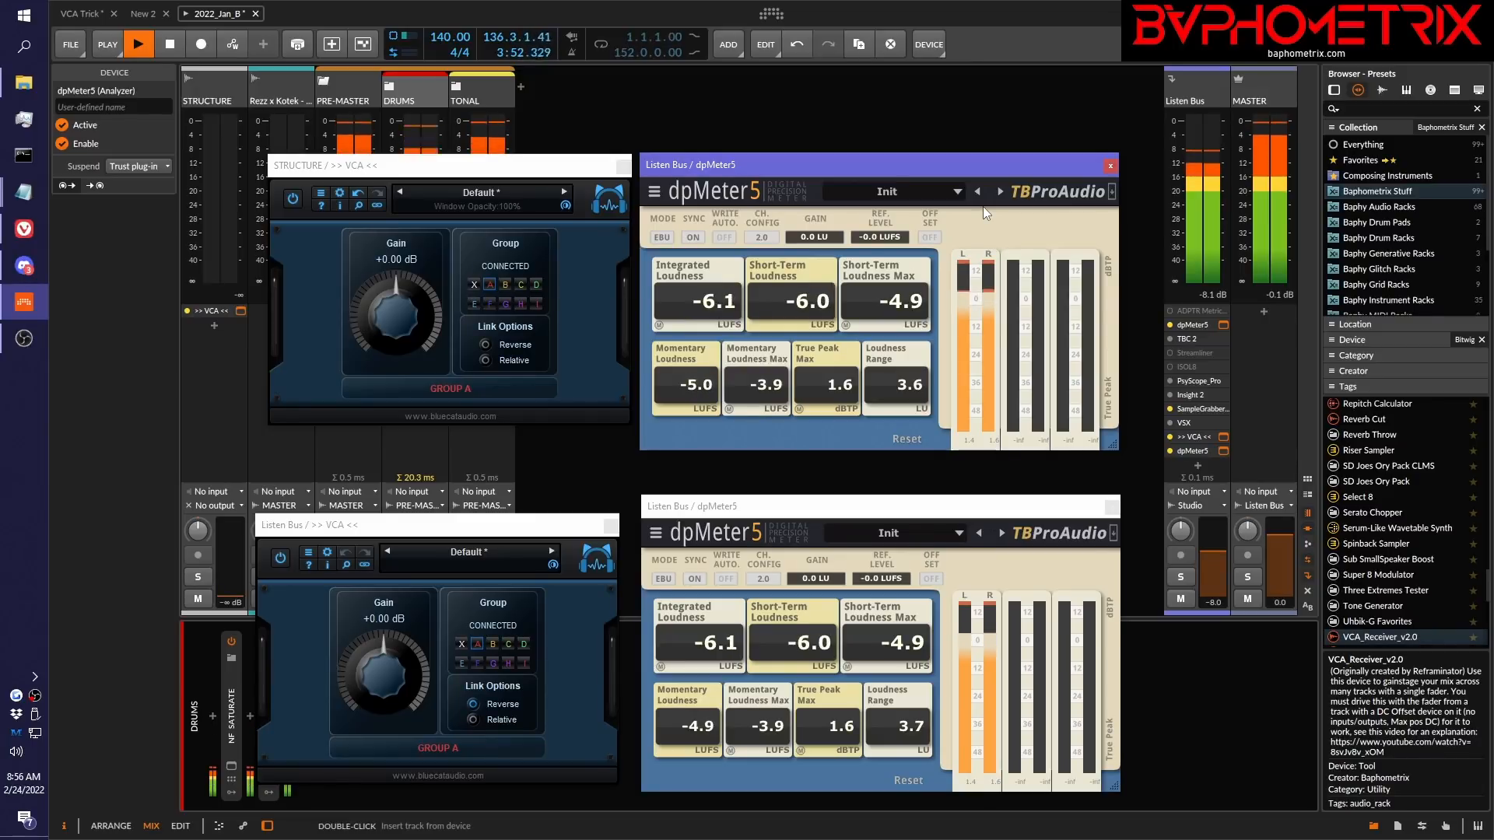
key("space")
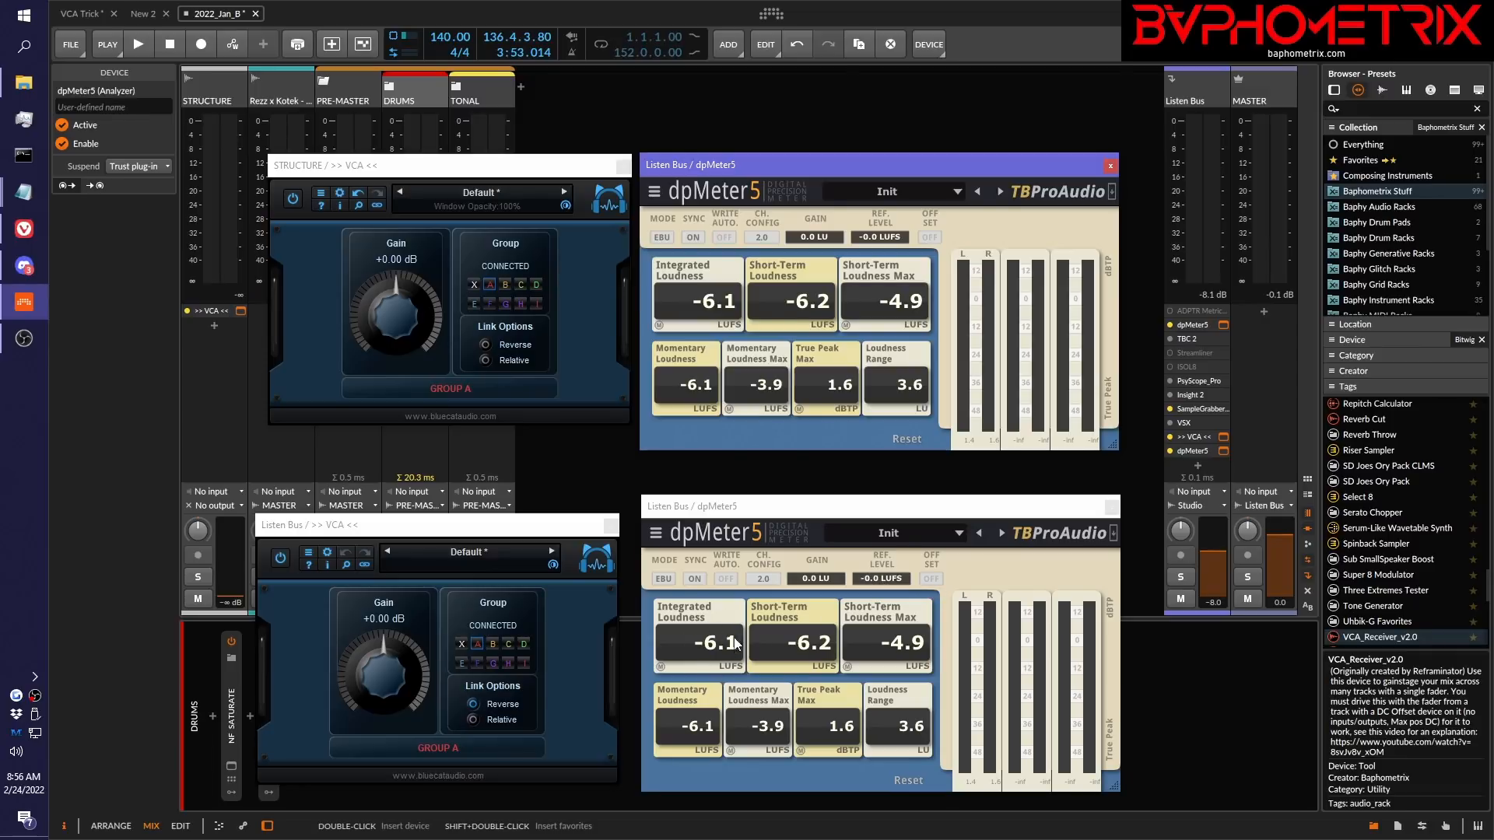
double_click(884, 580)
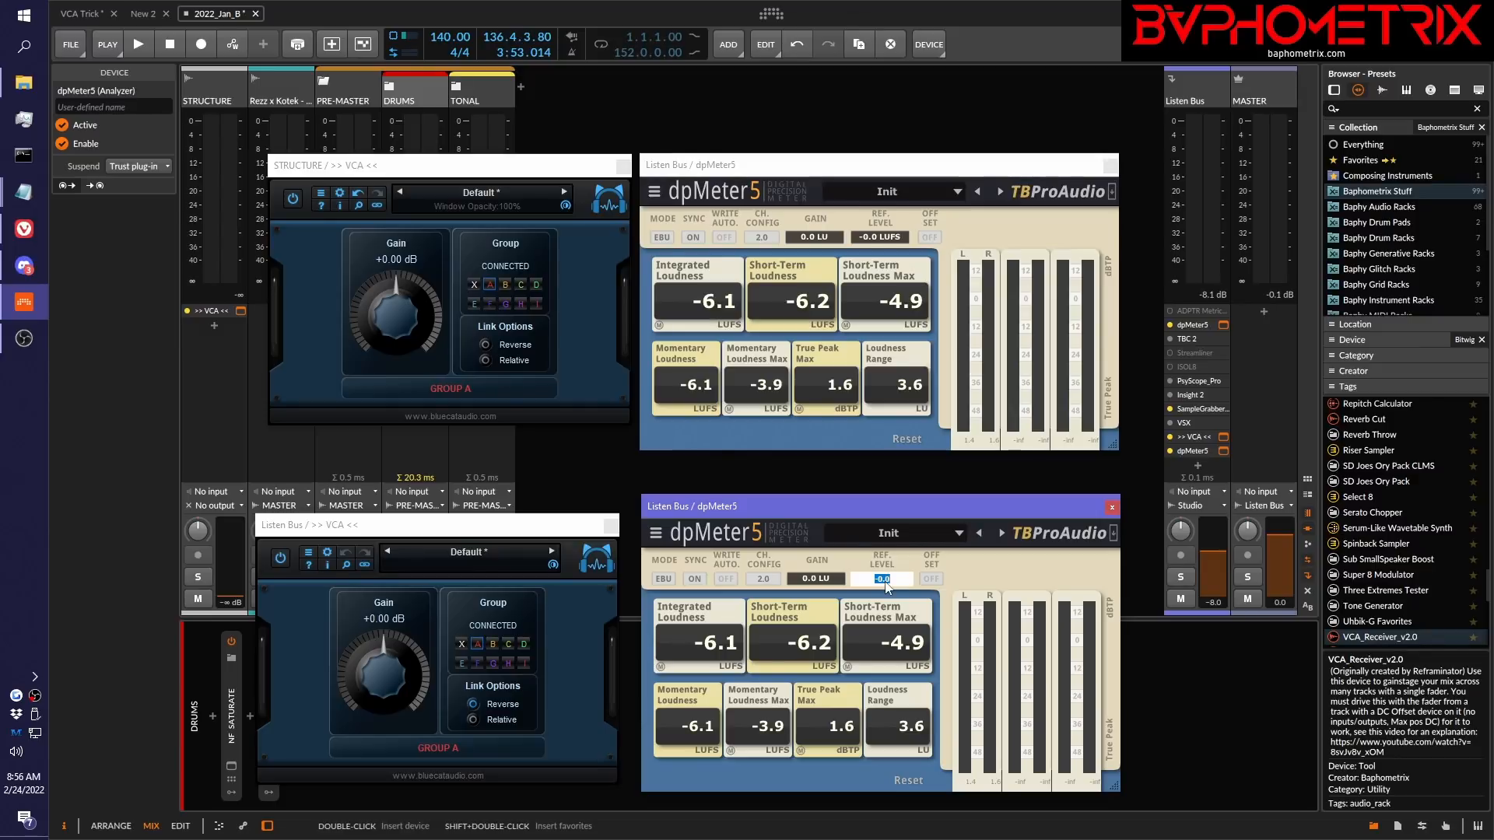
key("BackSpace")
type("-6.1")
key("Return")
Set the STRUCTURE >> VCA << gain to -4.00 dB and play the section to compare loudness on both Listen Bus meters.
left_click_drag(405, 324, 387, 336)
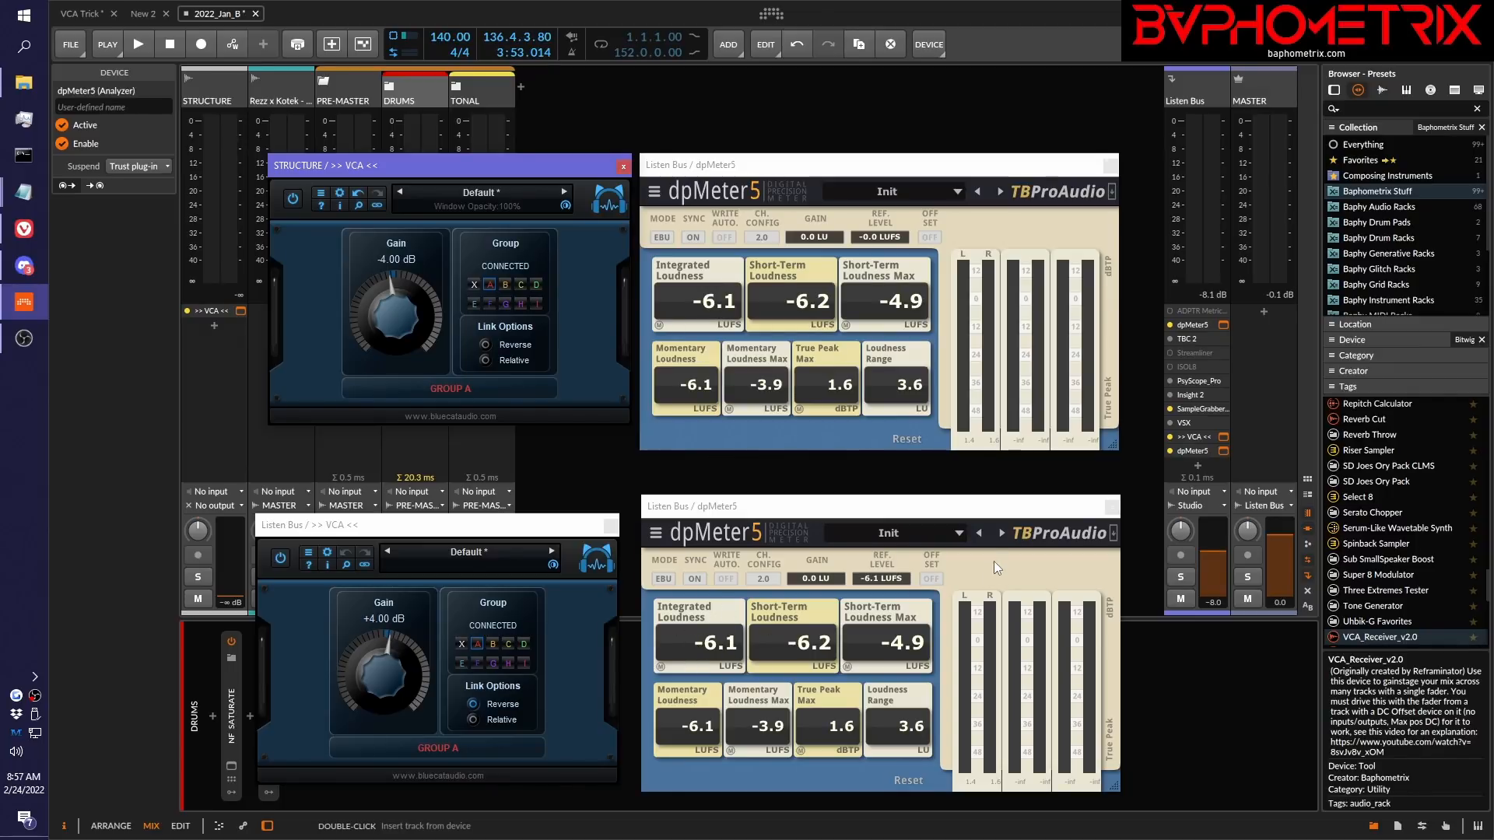
key("space")
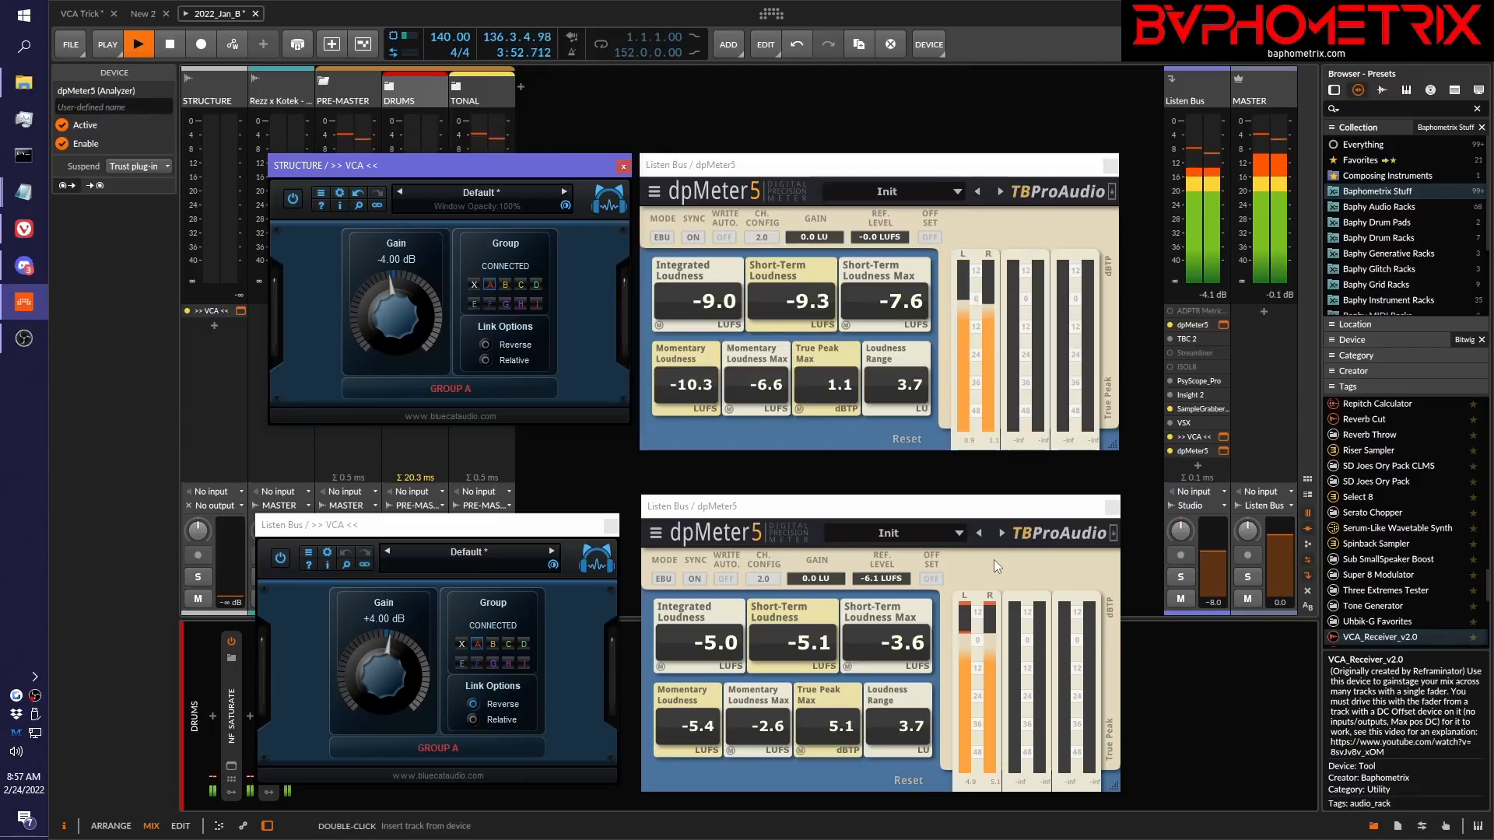
key("space")
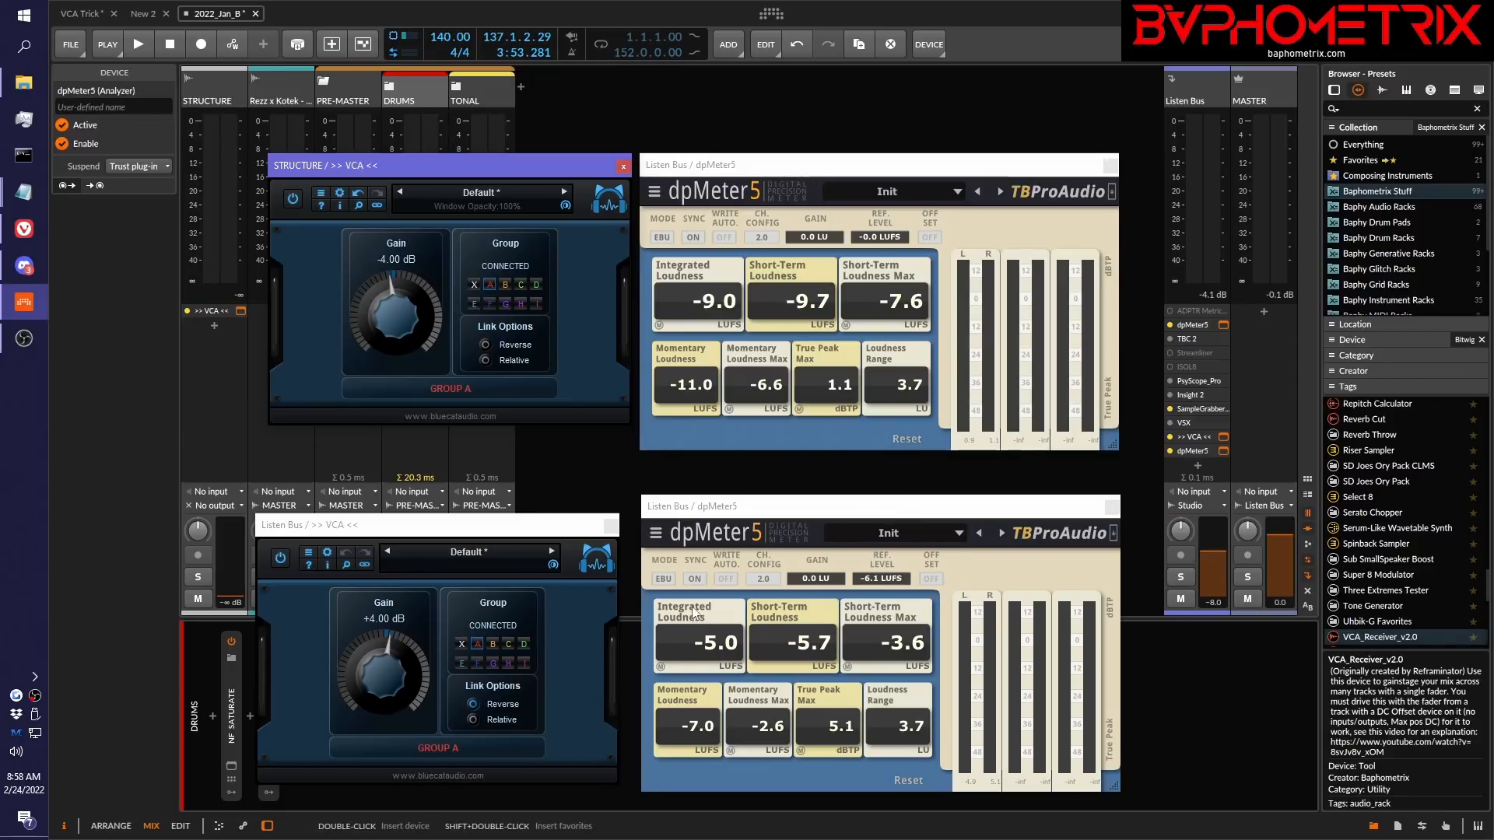
Match the second dpMeter5's integrated loudness to its reference level with -1.1 LU of gain and replay the section.
left_click(661, 669)
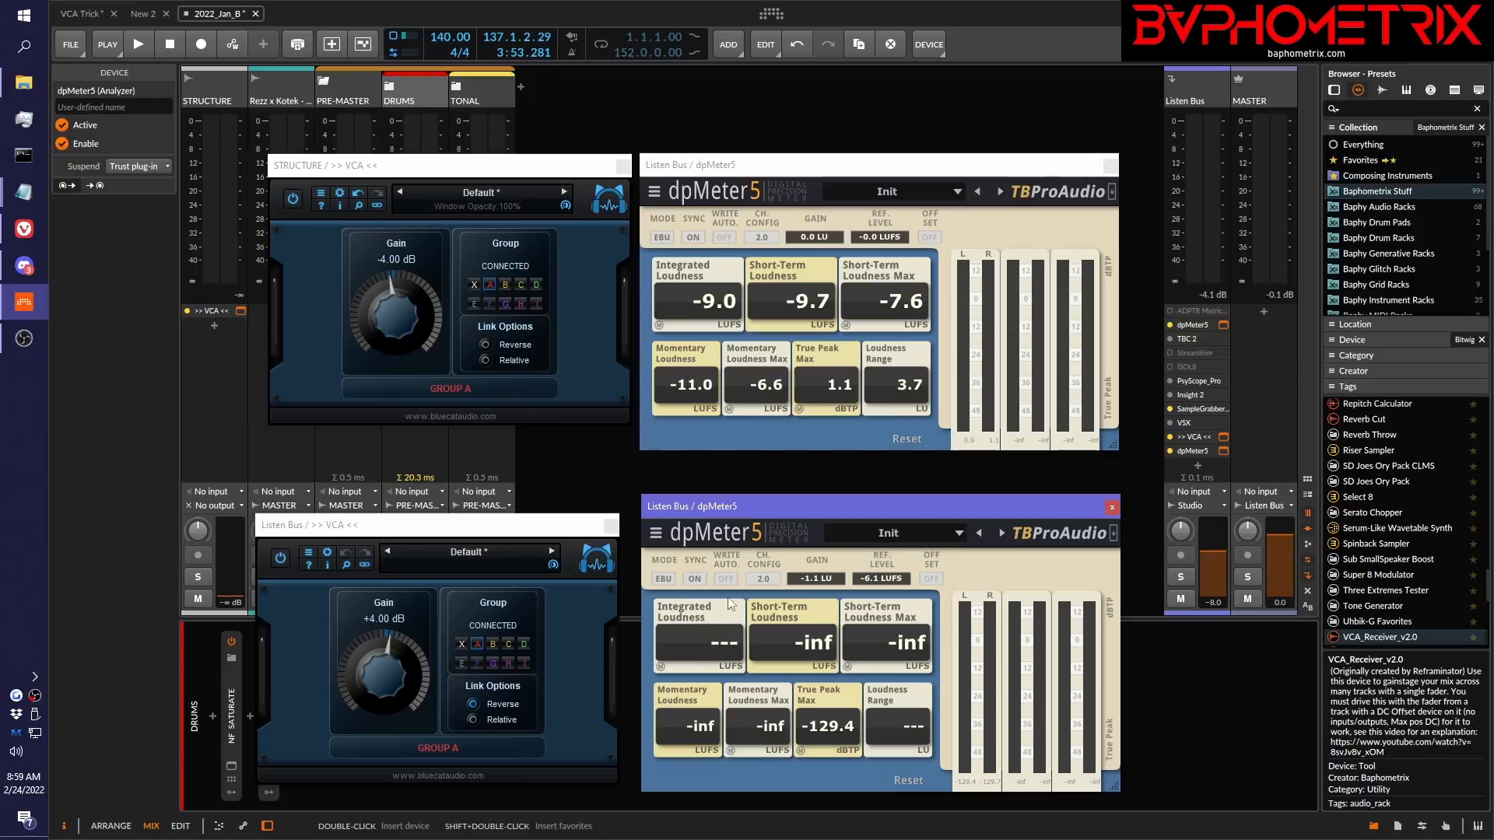
key("space")
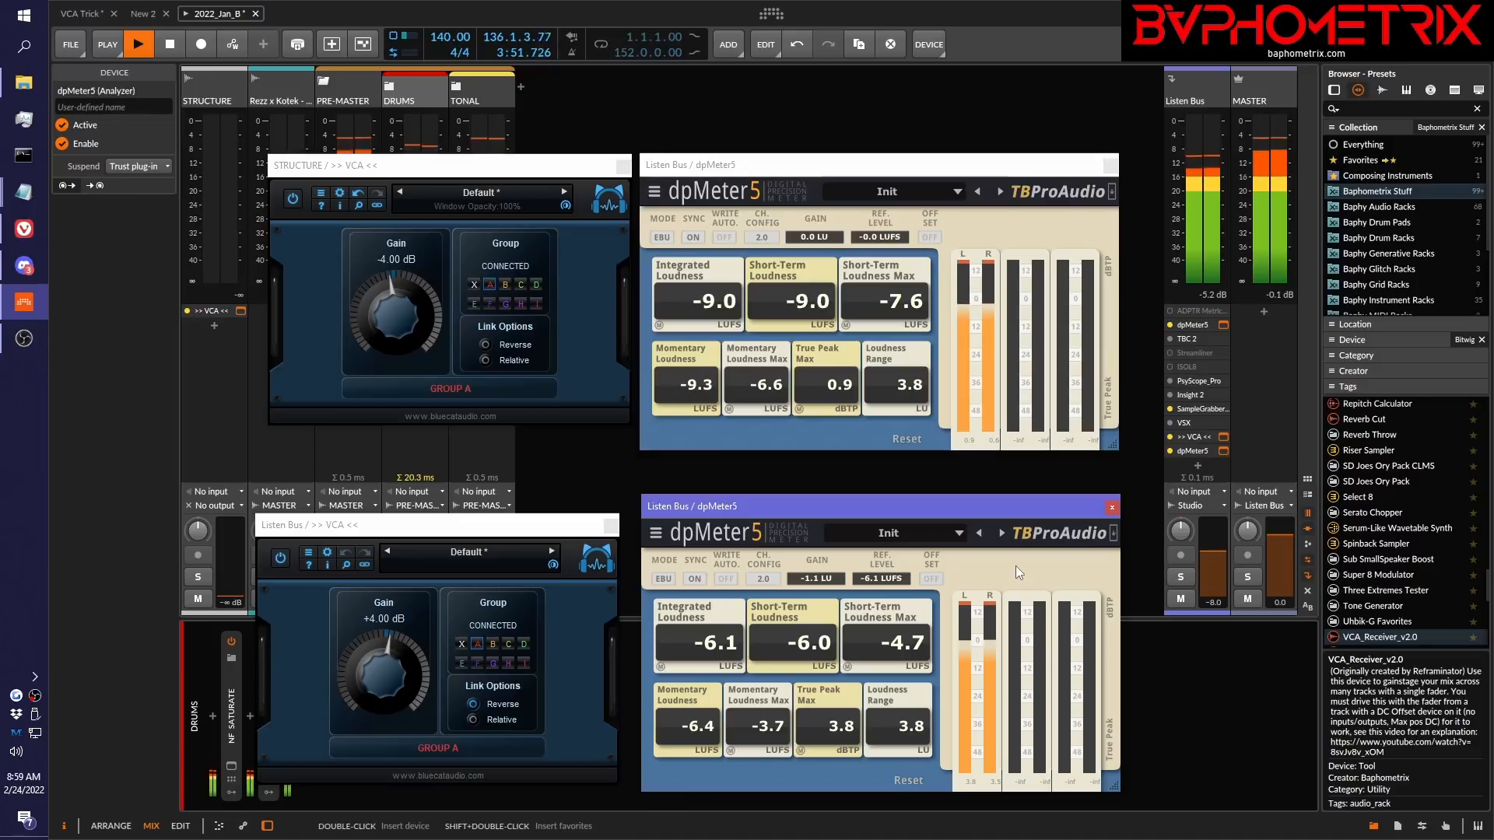
key("space")
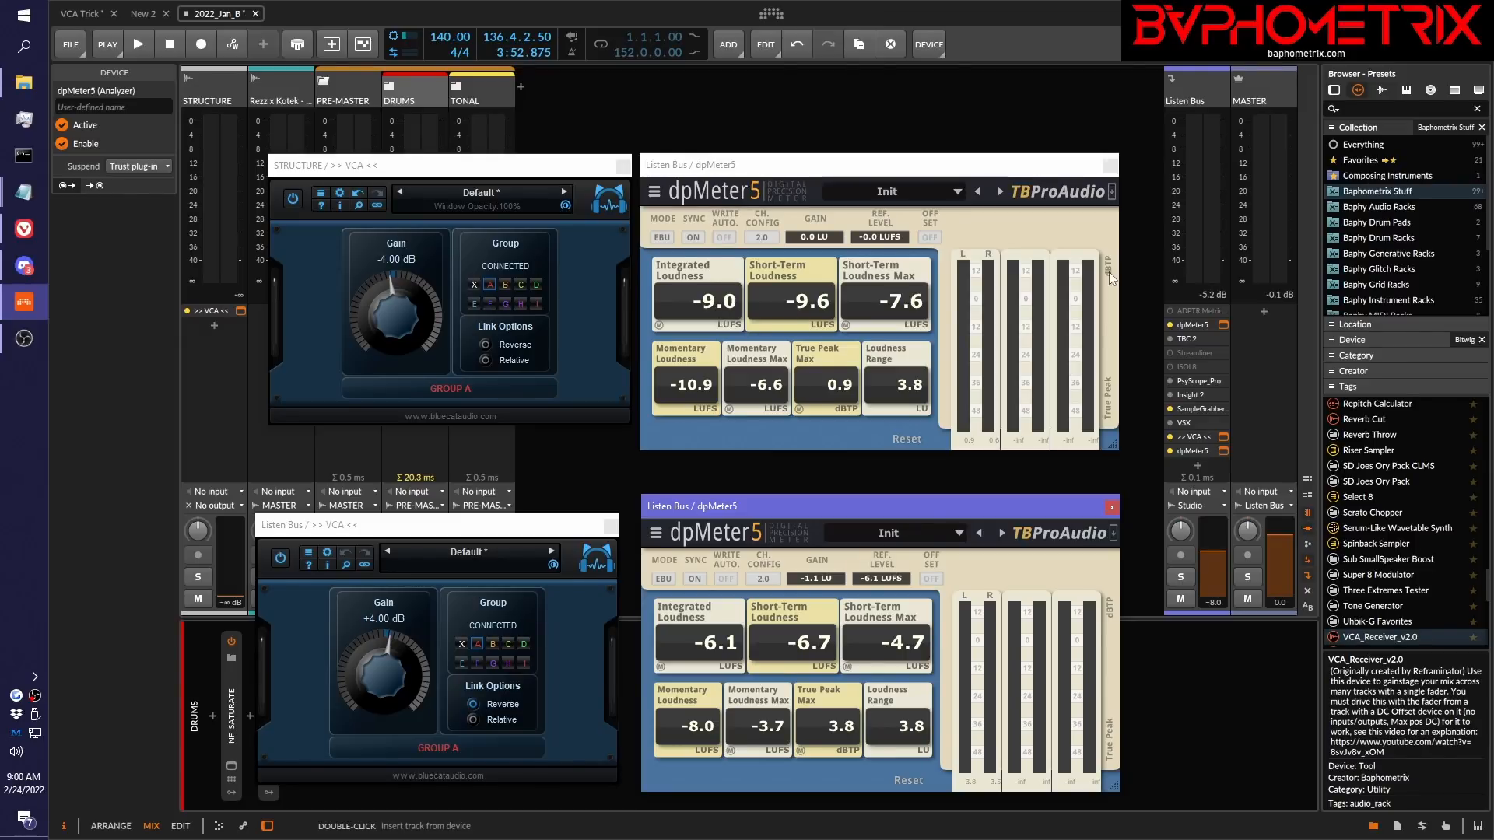
Demonstrate bypassing the second dpMeter5 at 0 dB and re-enabling it at -4.00 dB, ending with the STRUCTURE >> VCA << gain reset to 0 dB.
left_click(1169, 450)
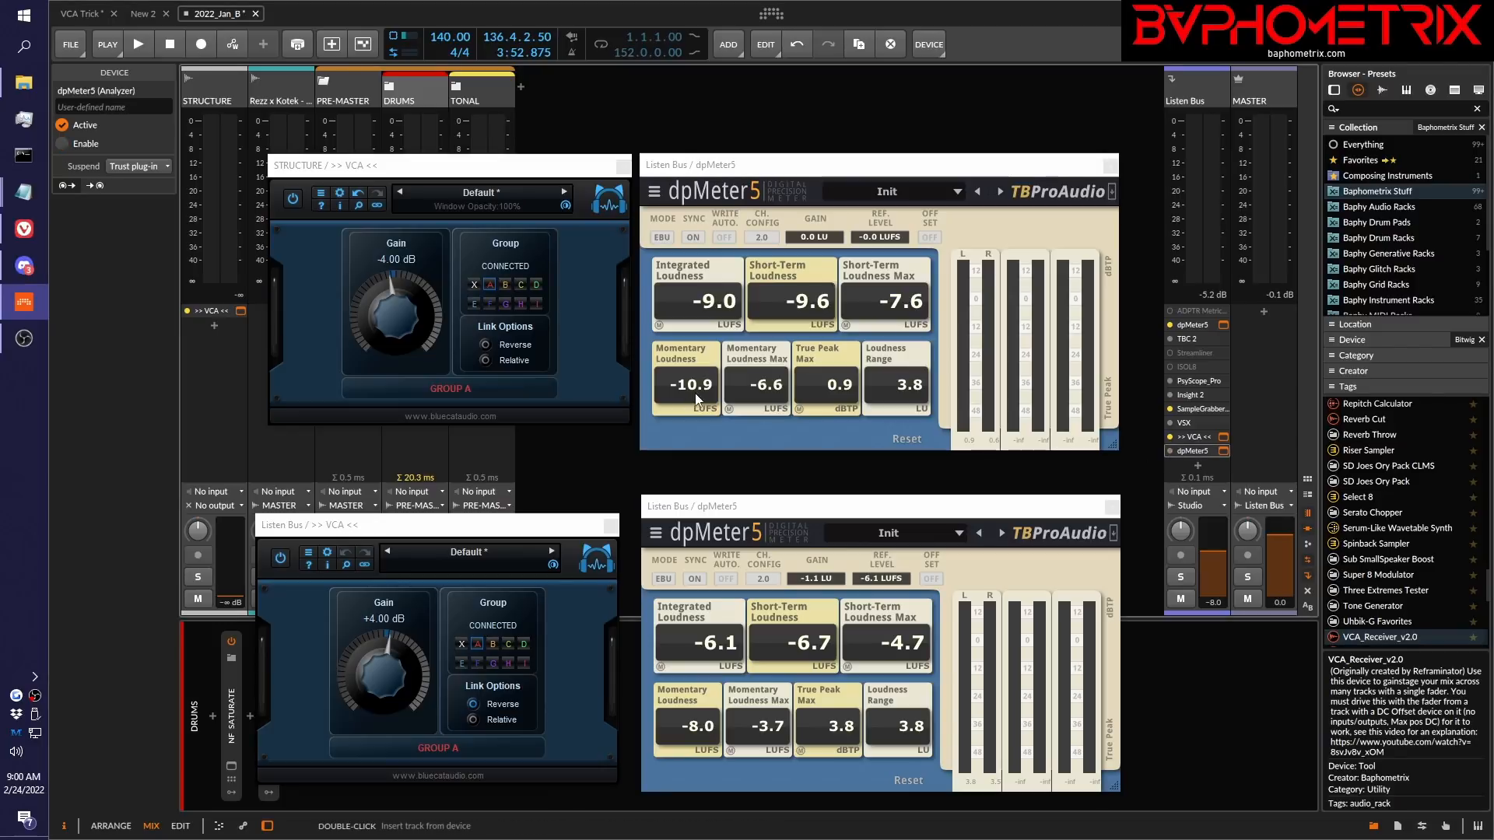
double_click(396, 321)
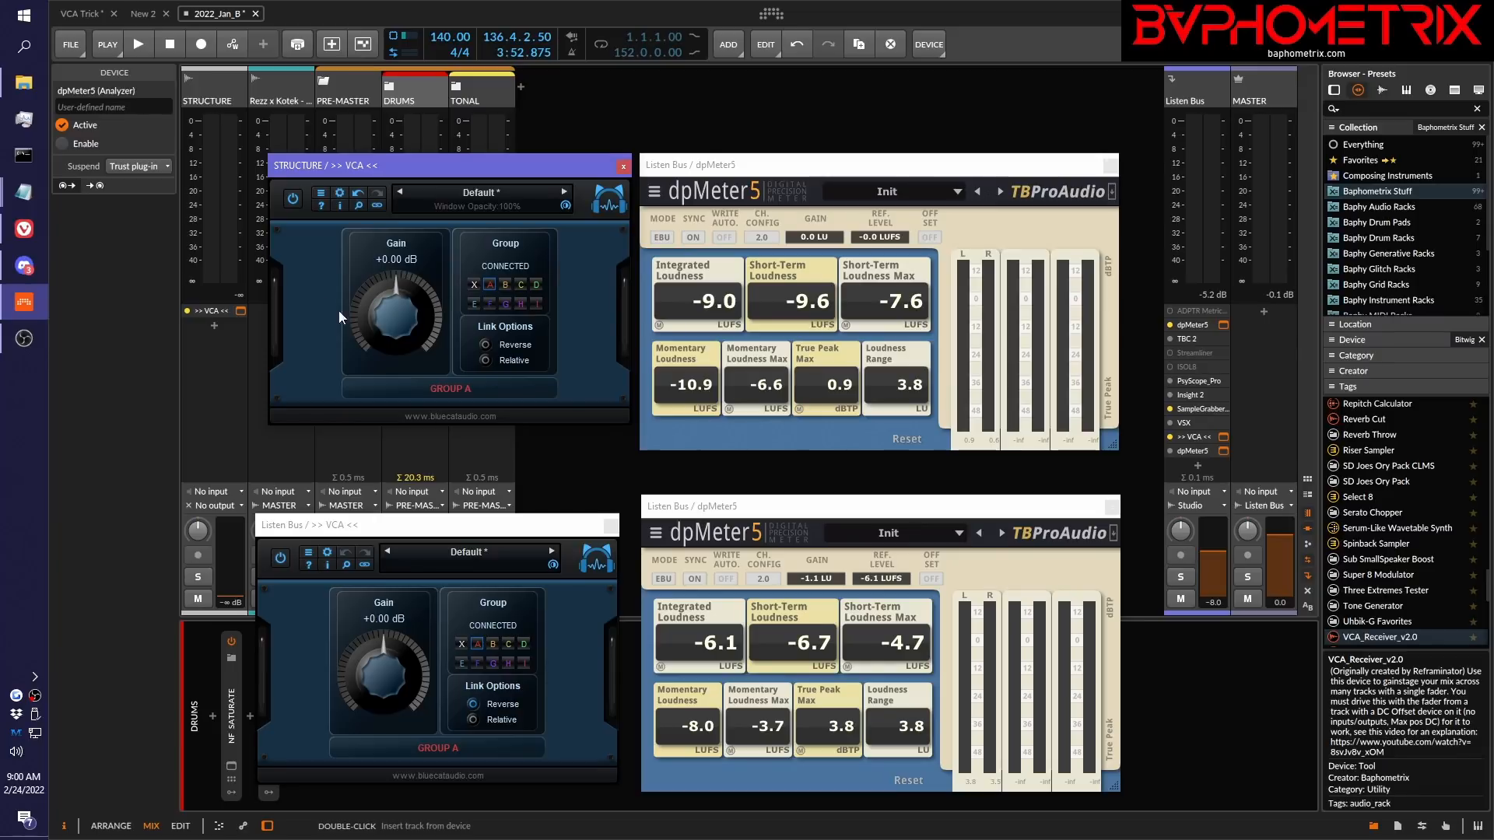
left_click_drag(403, 320, 397, 340)
left_click(1171, 450)
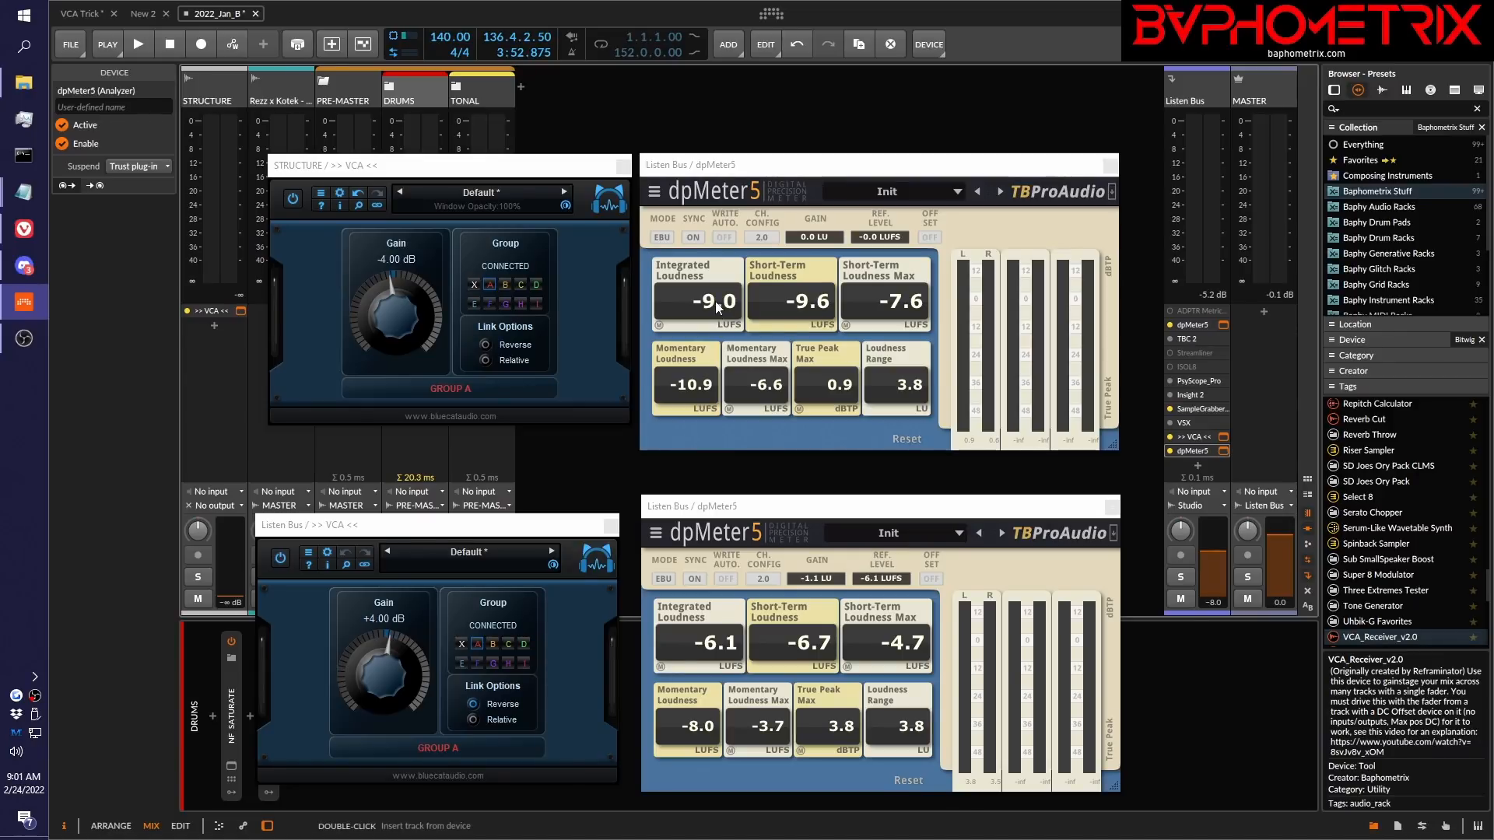
double_click(397, 333)
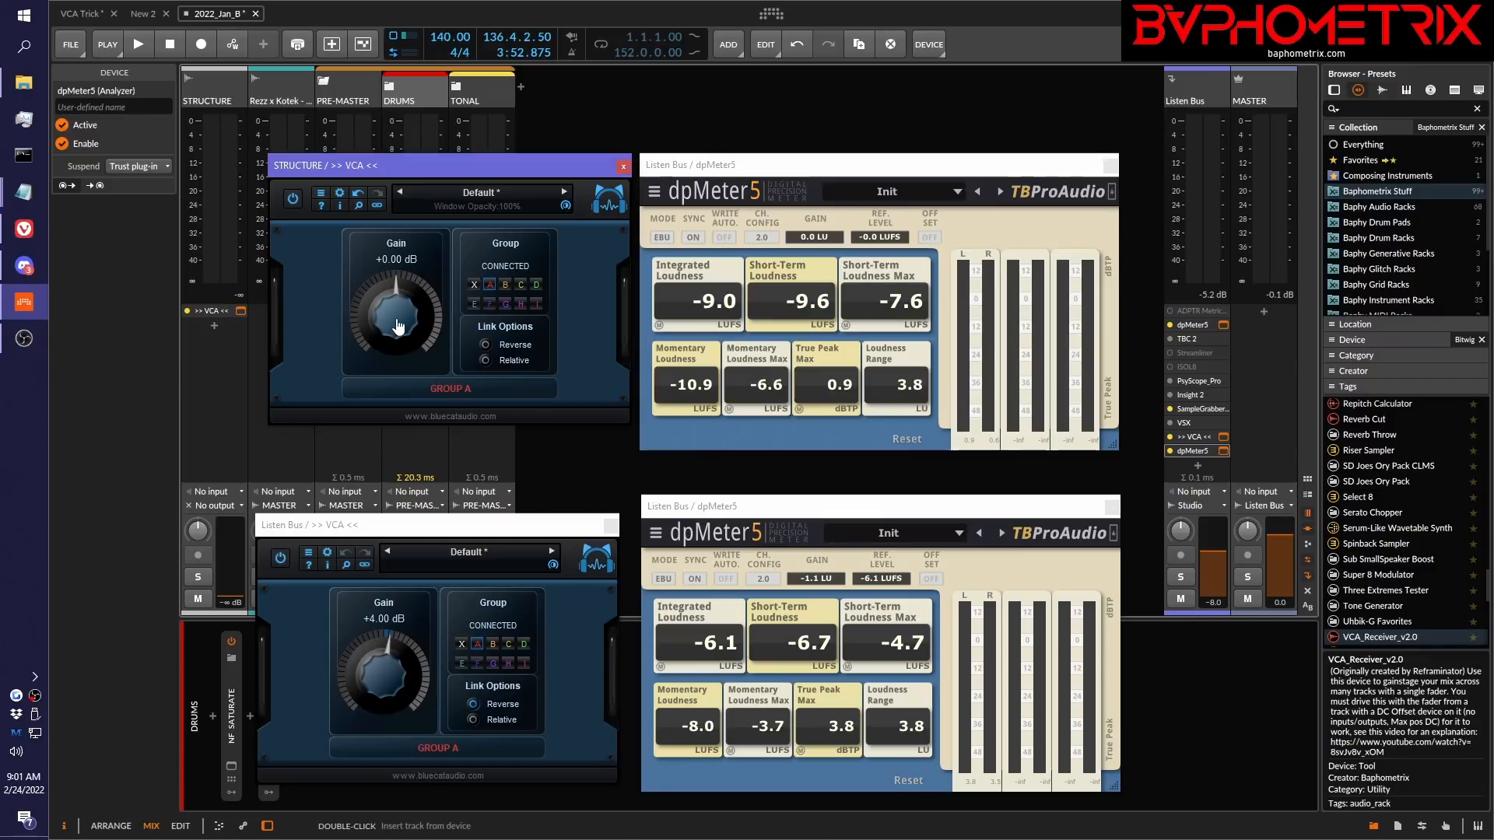
Compare the section with the second dpMeter5 bypassed at 0 dB against it enabled with the STRUCTURE >> VCA << gain at -4.00 dB.
left_click(1170, 450)
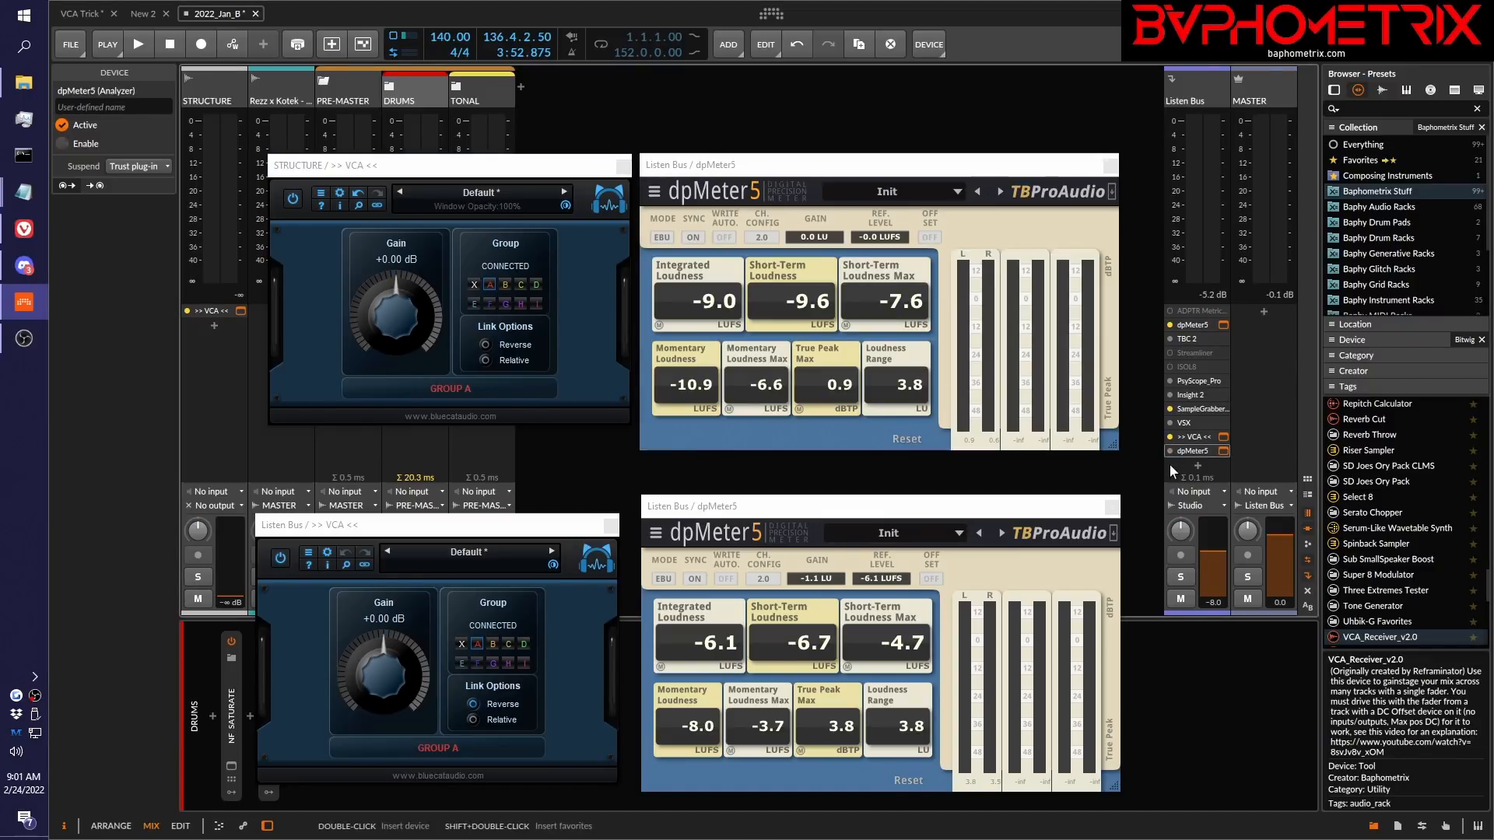
key("space")
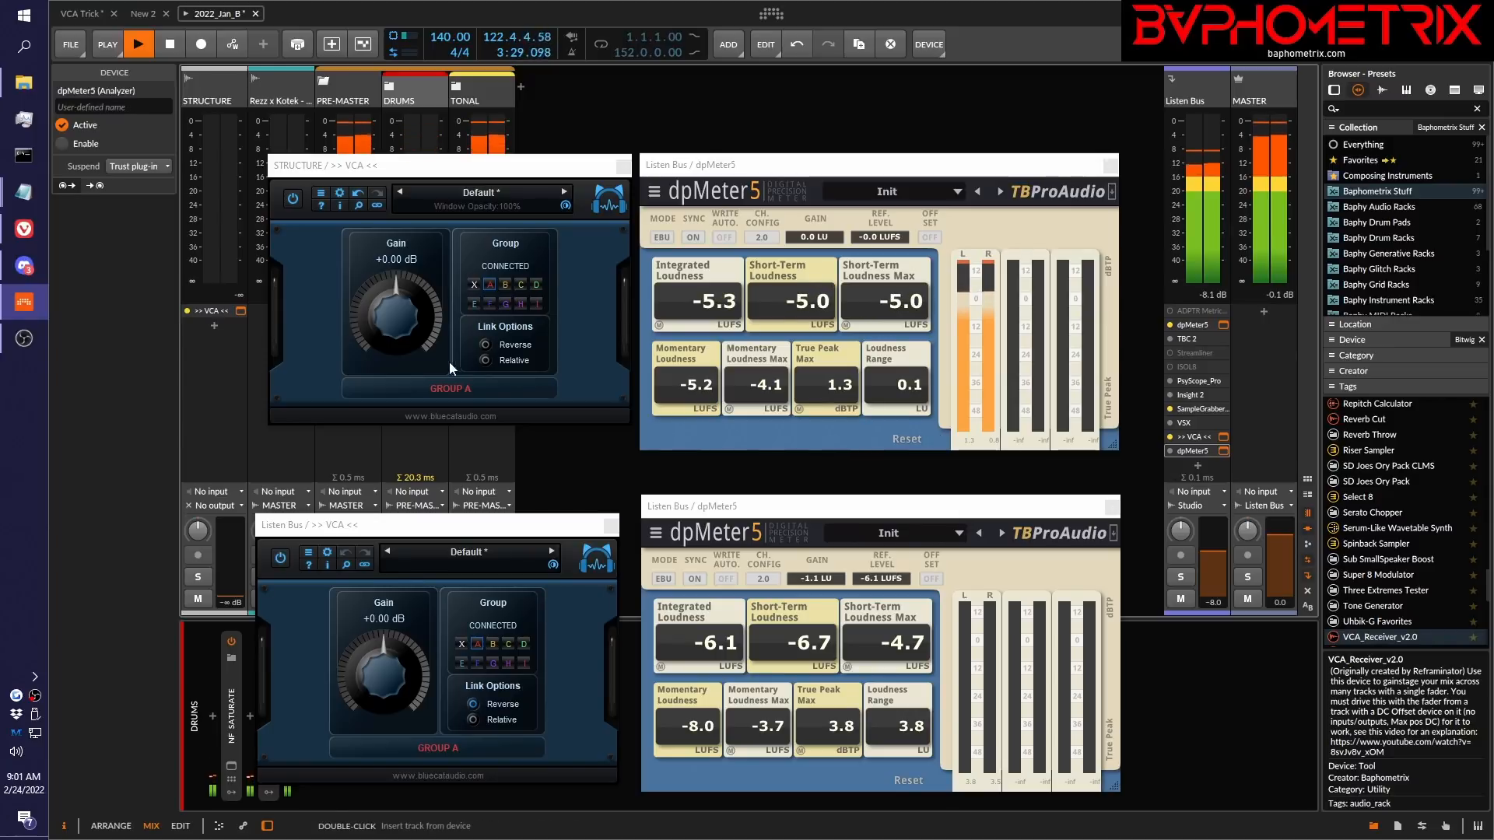
left_click_drag(394, 330, 391, 340)
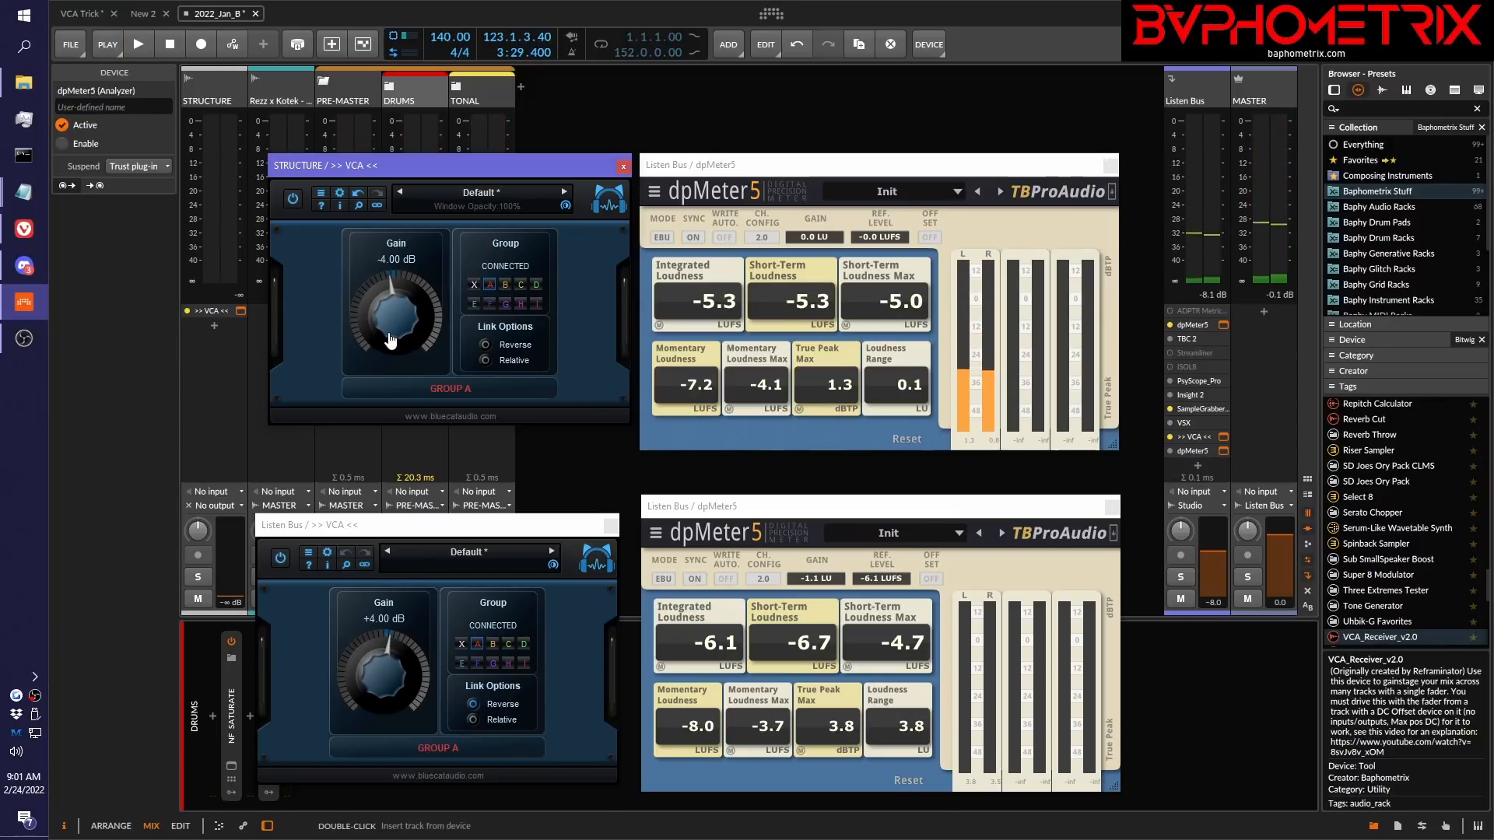
left_click(1170, 447)
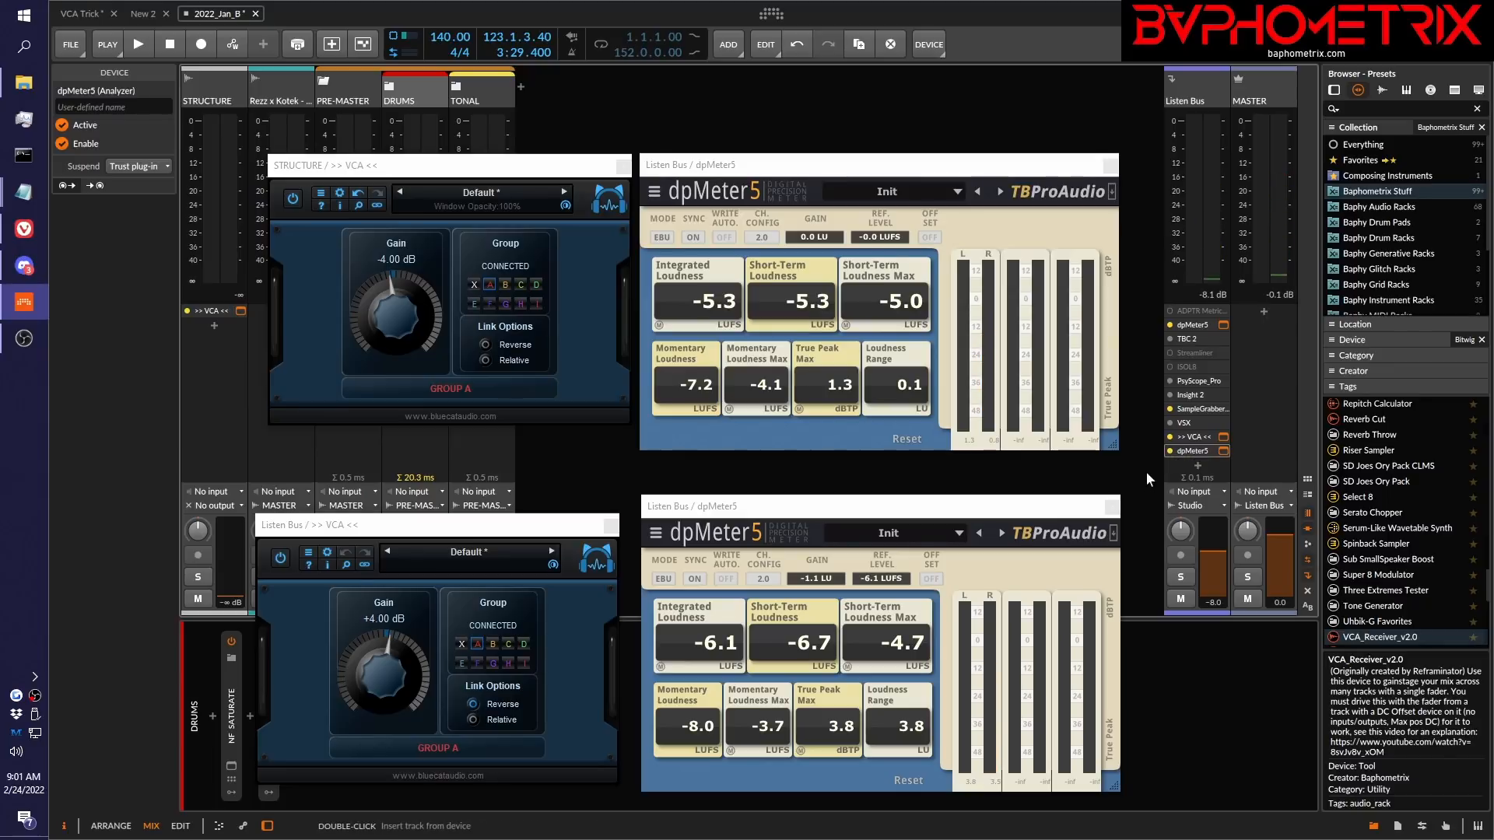
key("space")
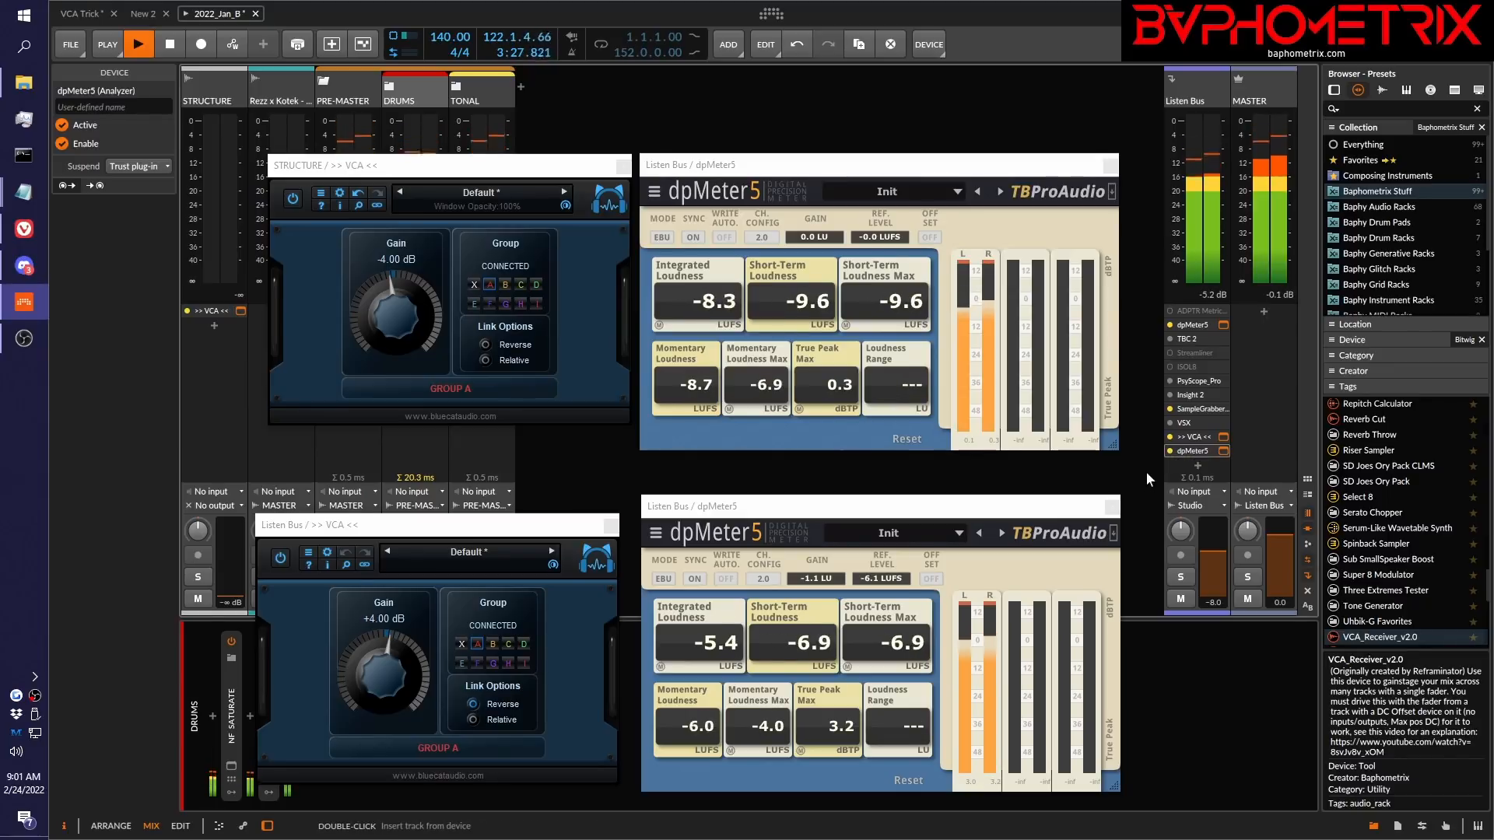
key("space")
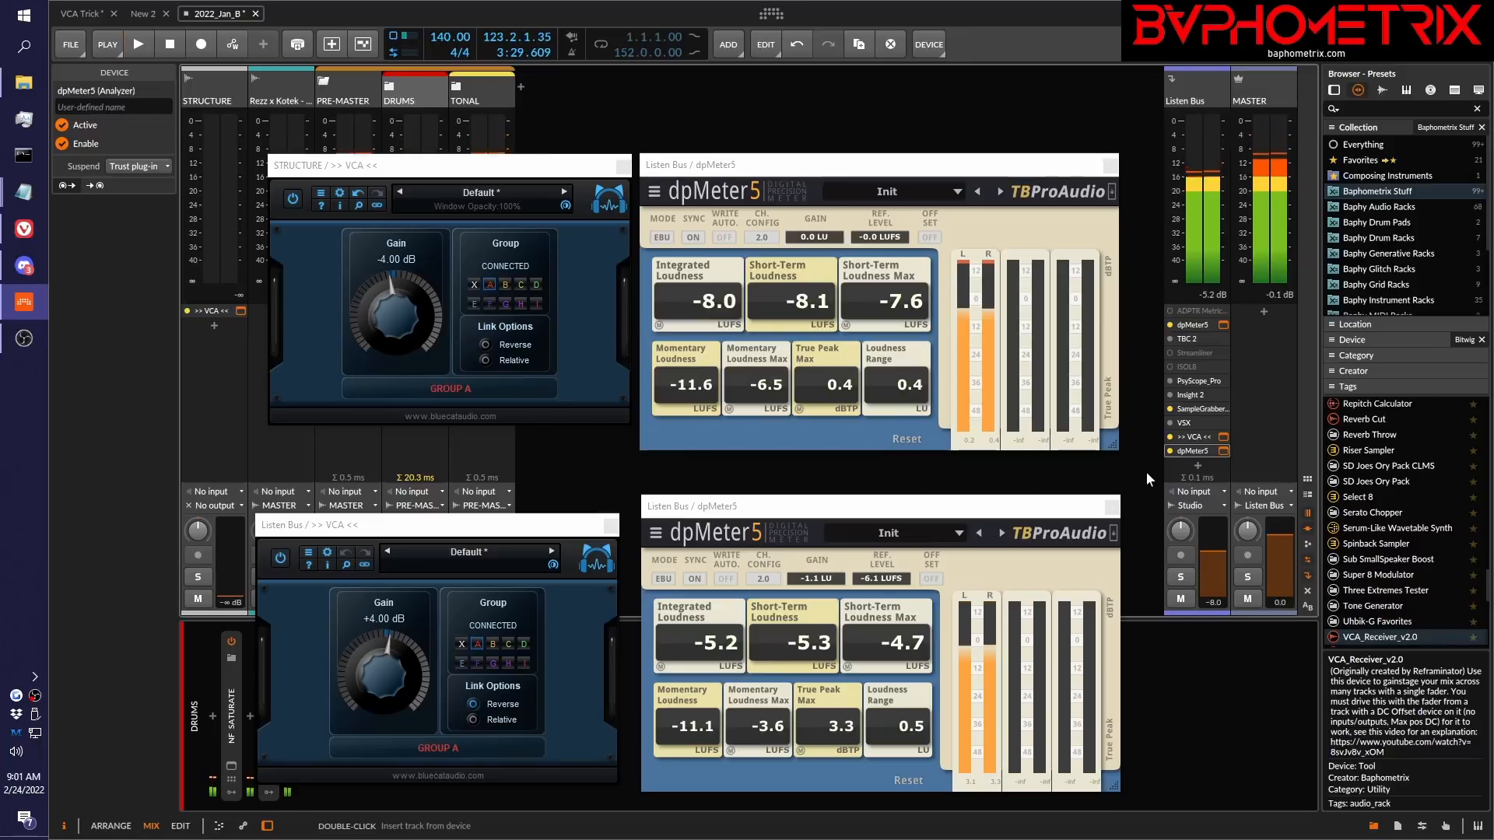
Repeat the loudness-matched comparison, from the second dpMeter5 bypassed at 0 dB to re-enabled with the STRUCTURE >> VCA << gain at -4.00 dB.
left_click(1169, 452)
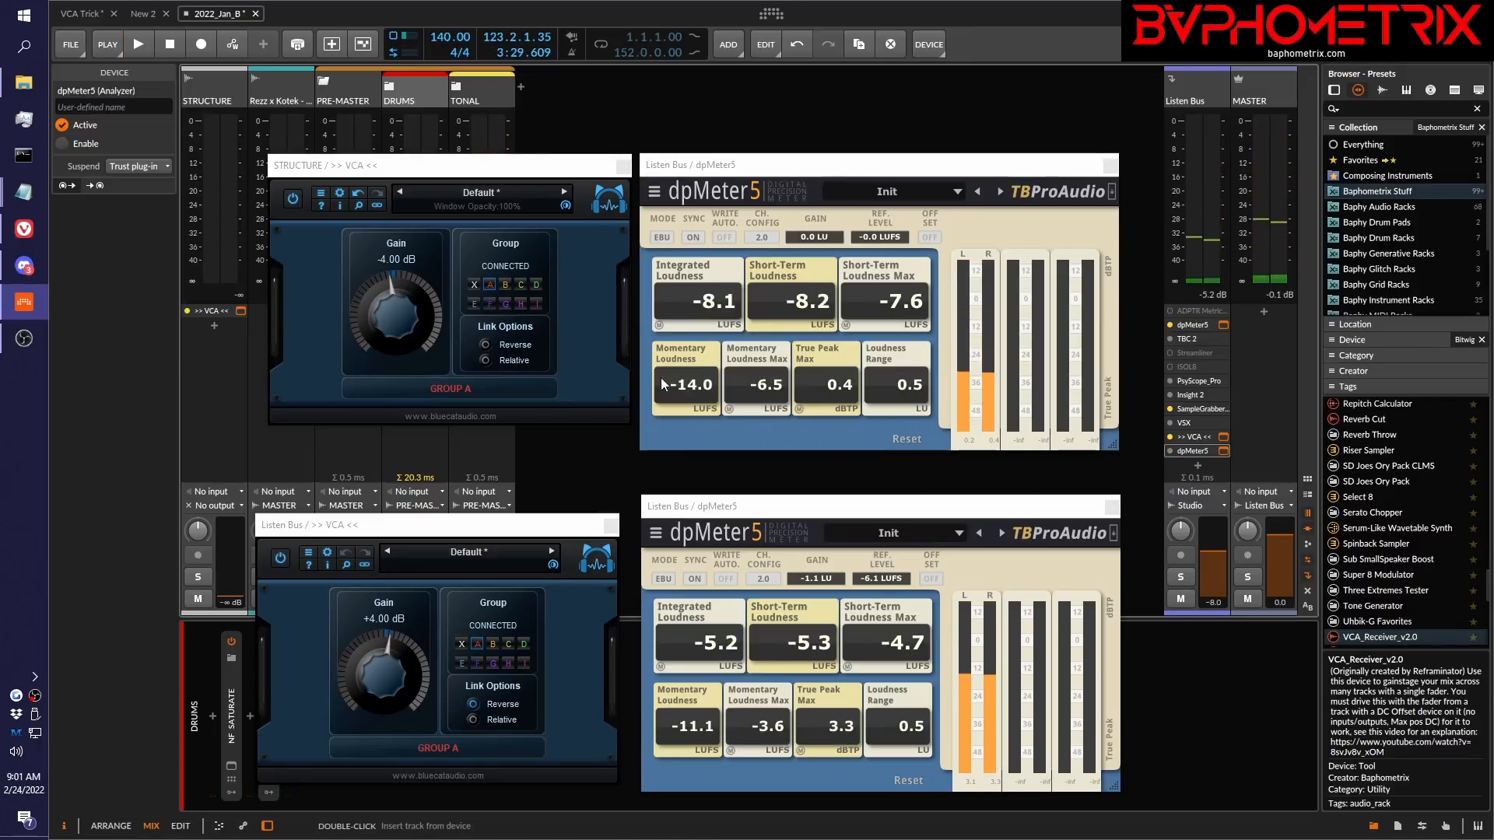
double_click(419, 326)
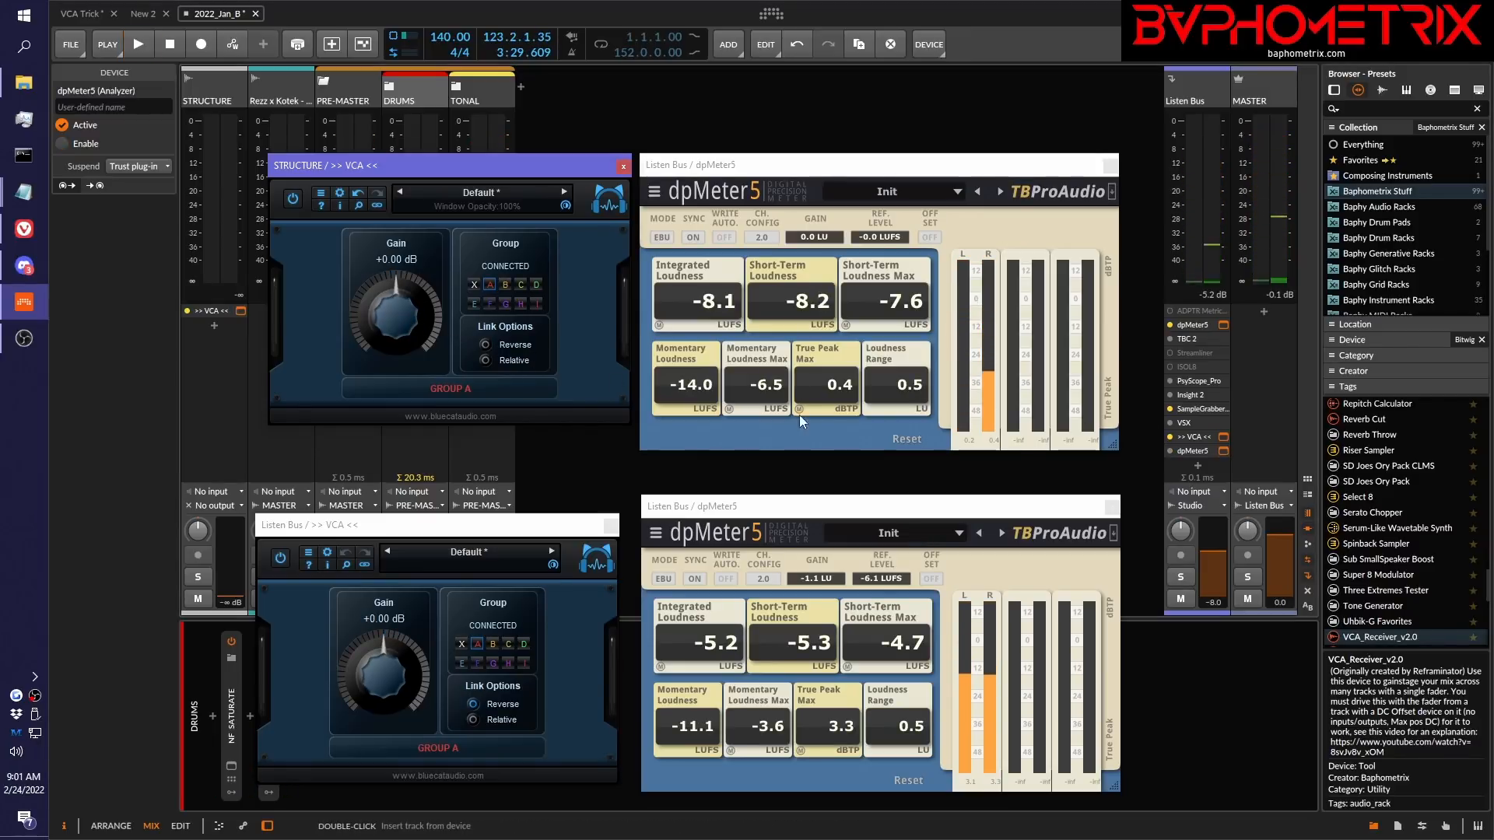
key("space")
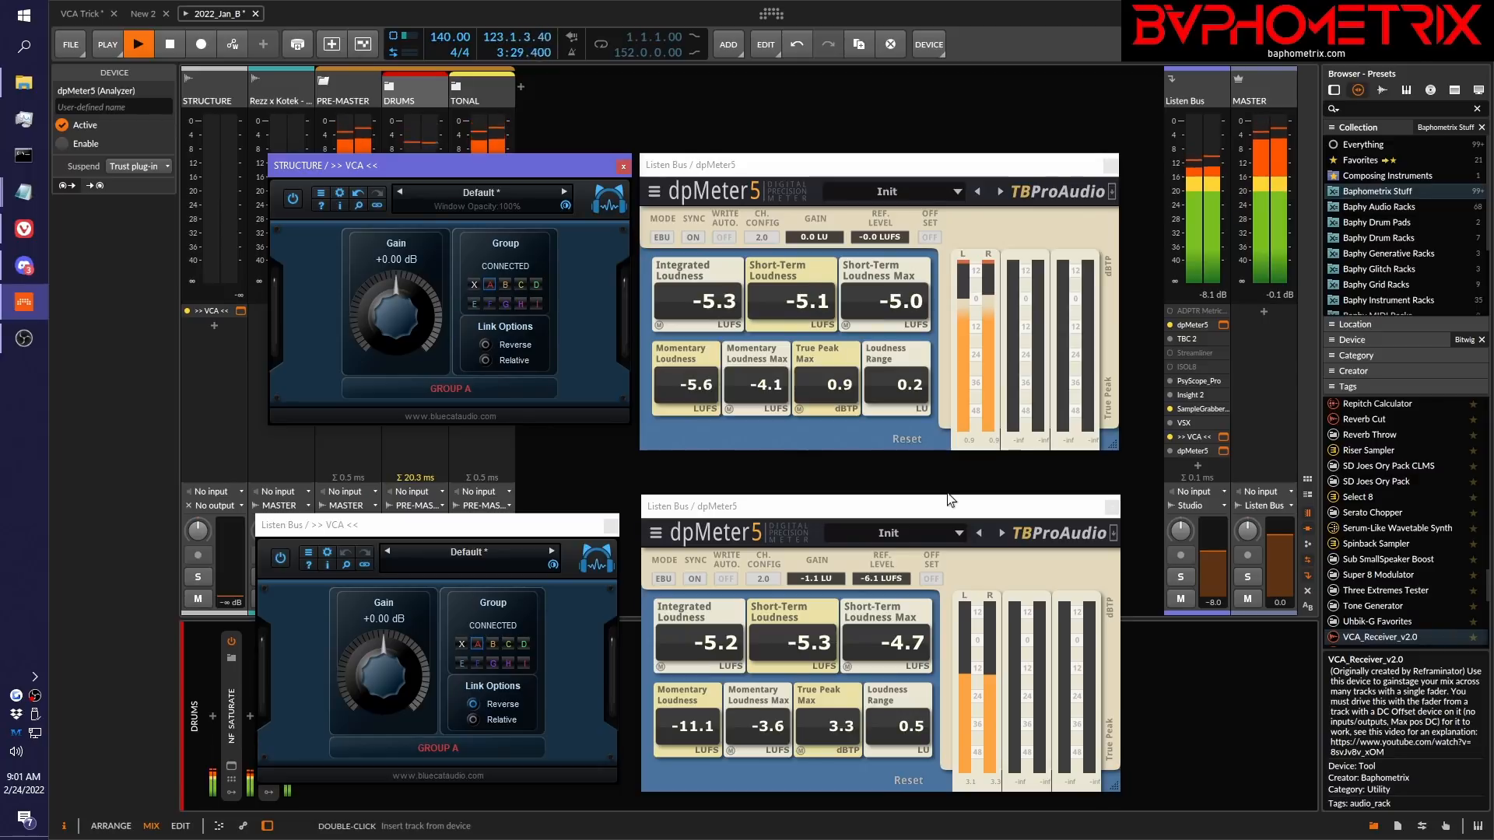
key("space")
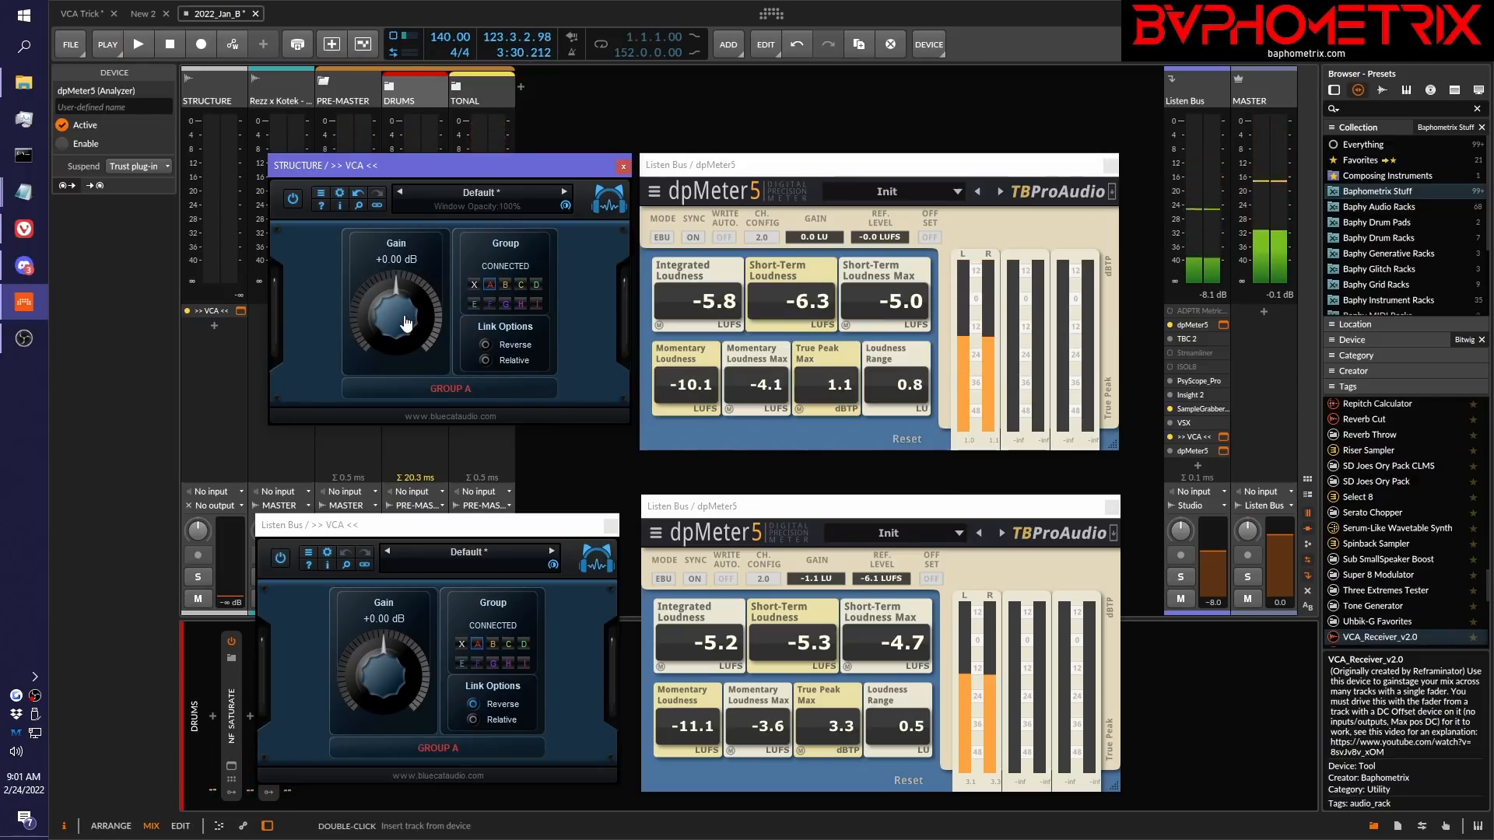
left_click_drag(406, 323, 406, 350)
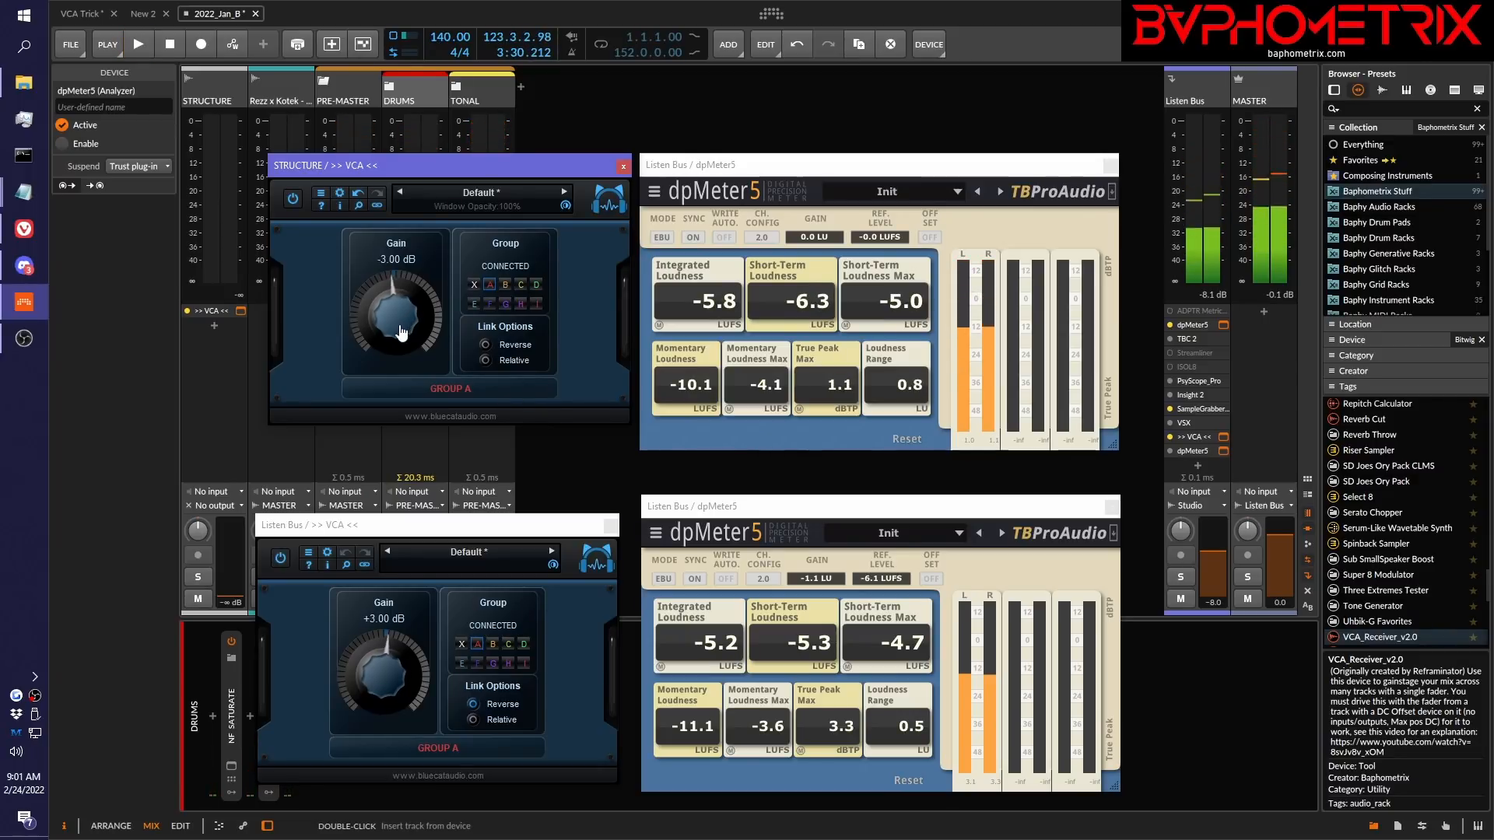
left_click(1173, 451)
key("space")
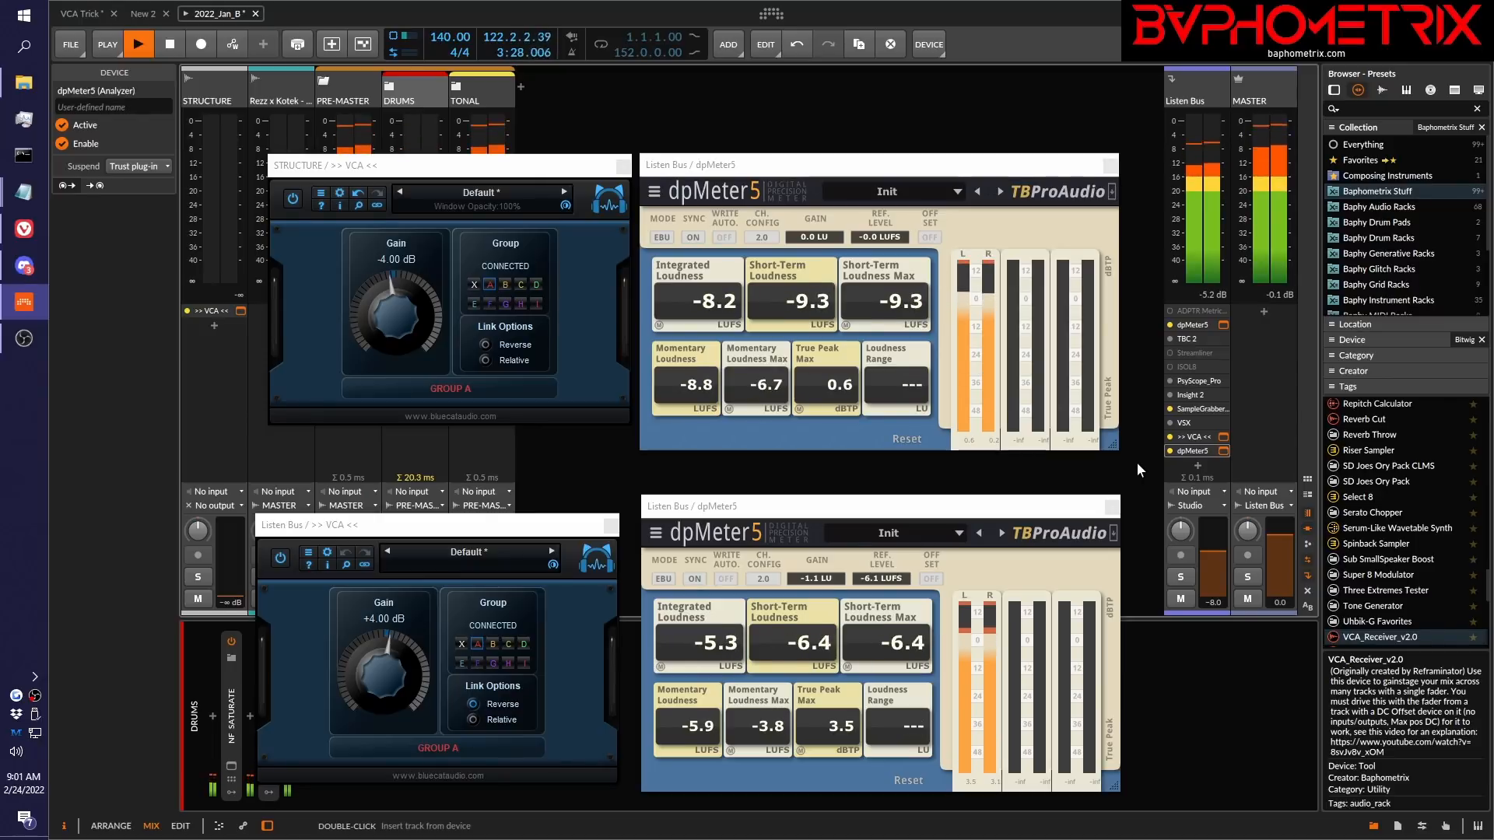
key("space")
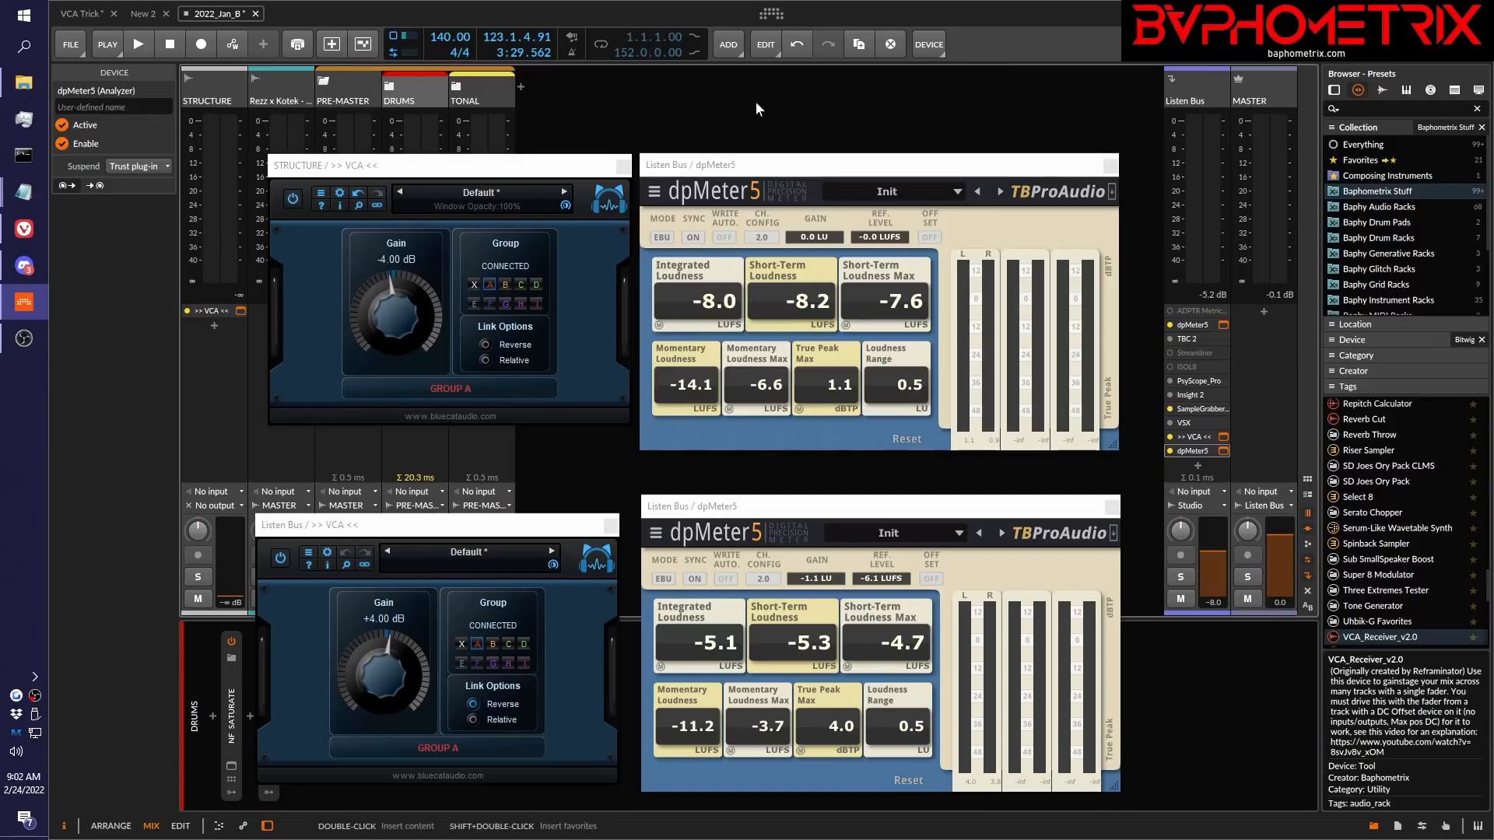
Move the playback start to the first VERSE 2 section at bar 33 in the arrangement and return to the mixer view.
left_click(791, 92)
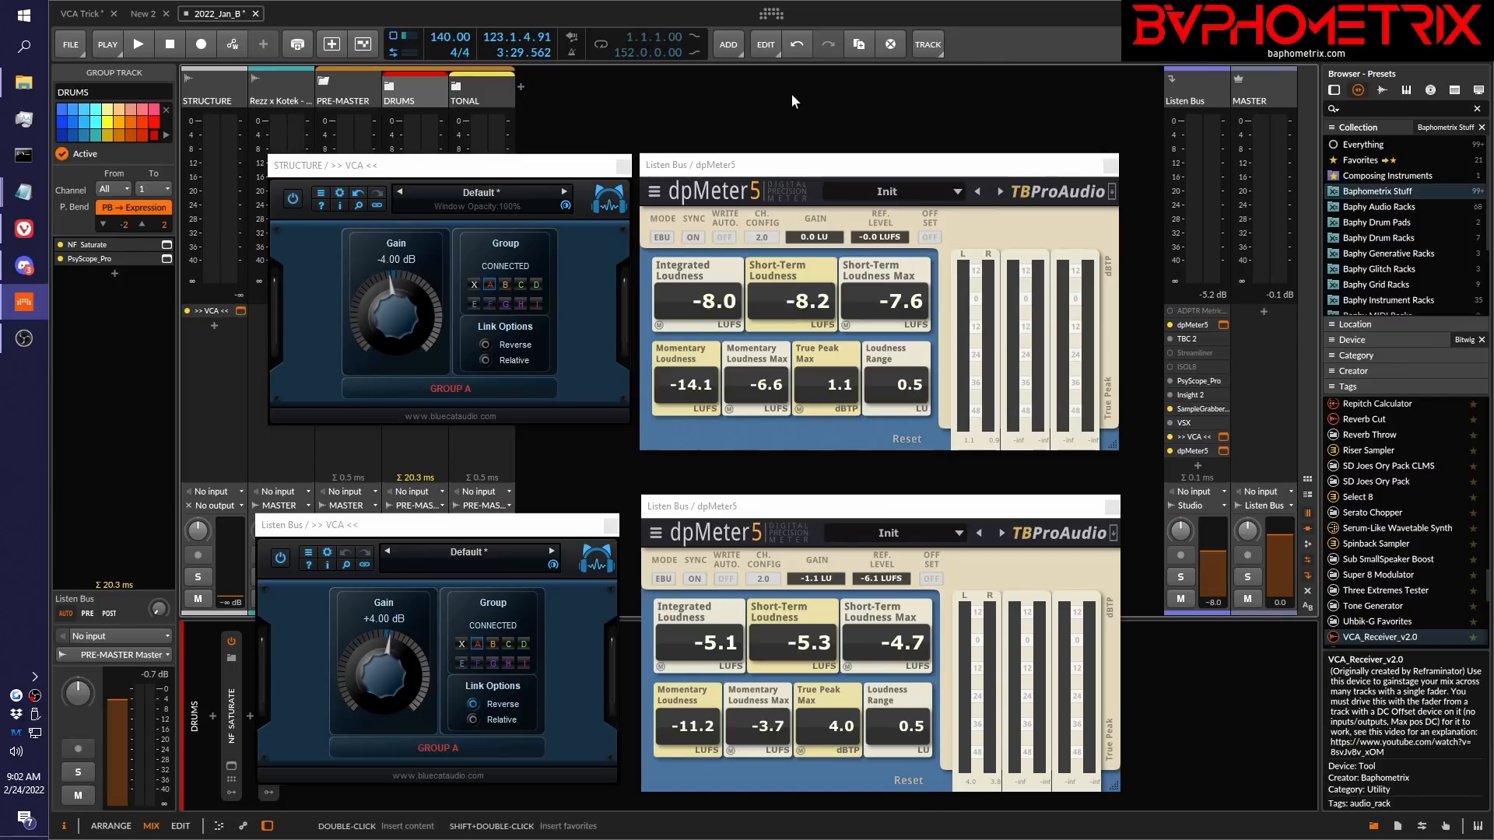
key("alt+1")
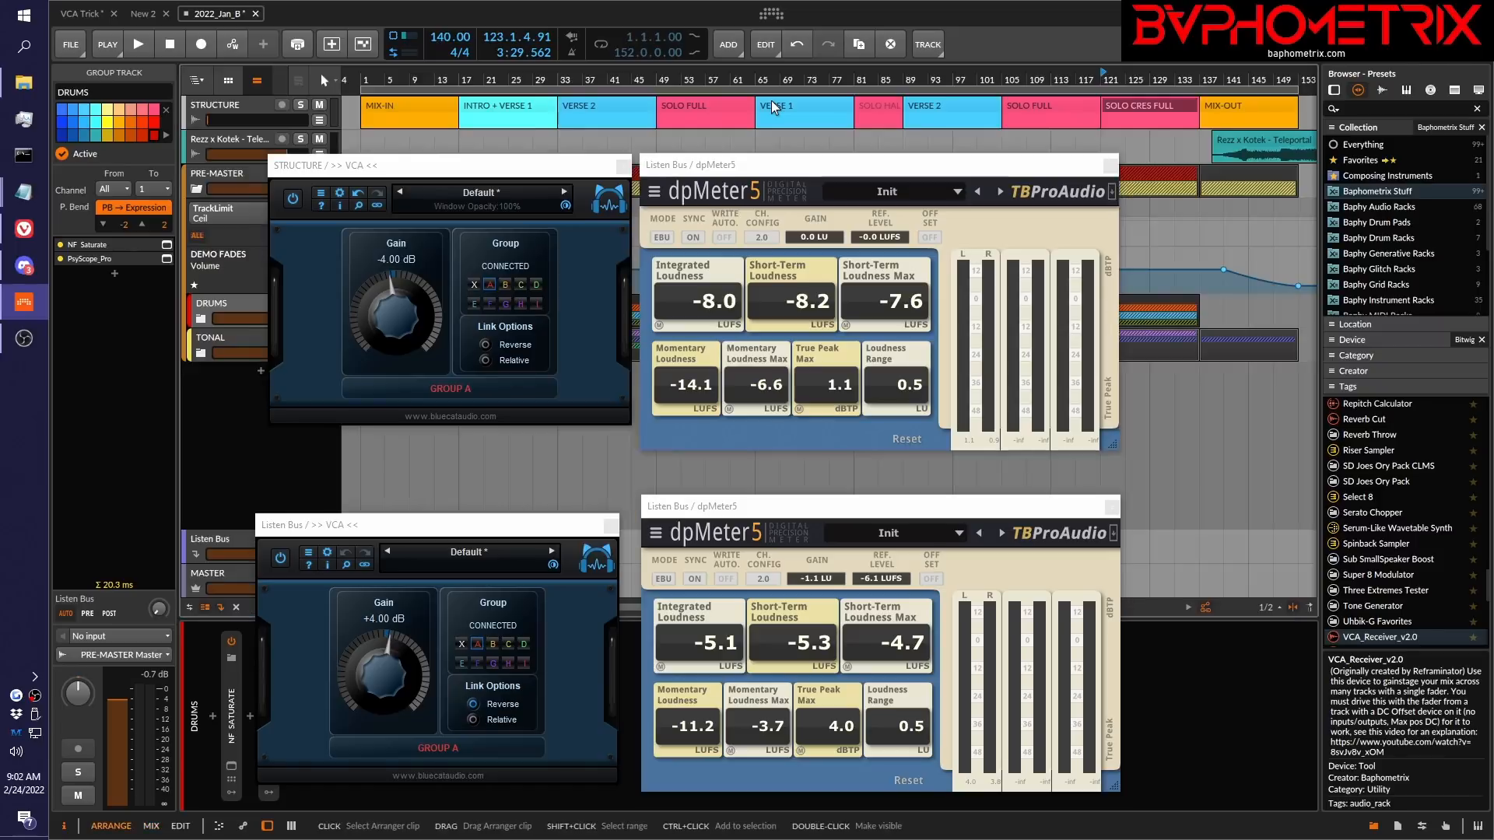
left_click(603, 106)
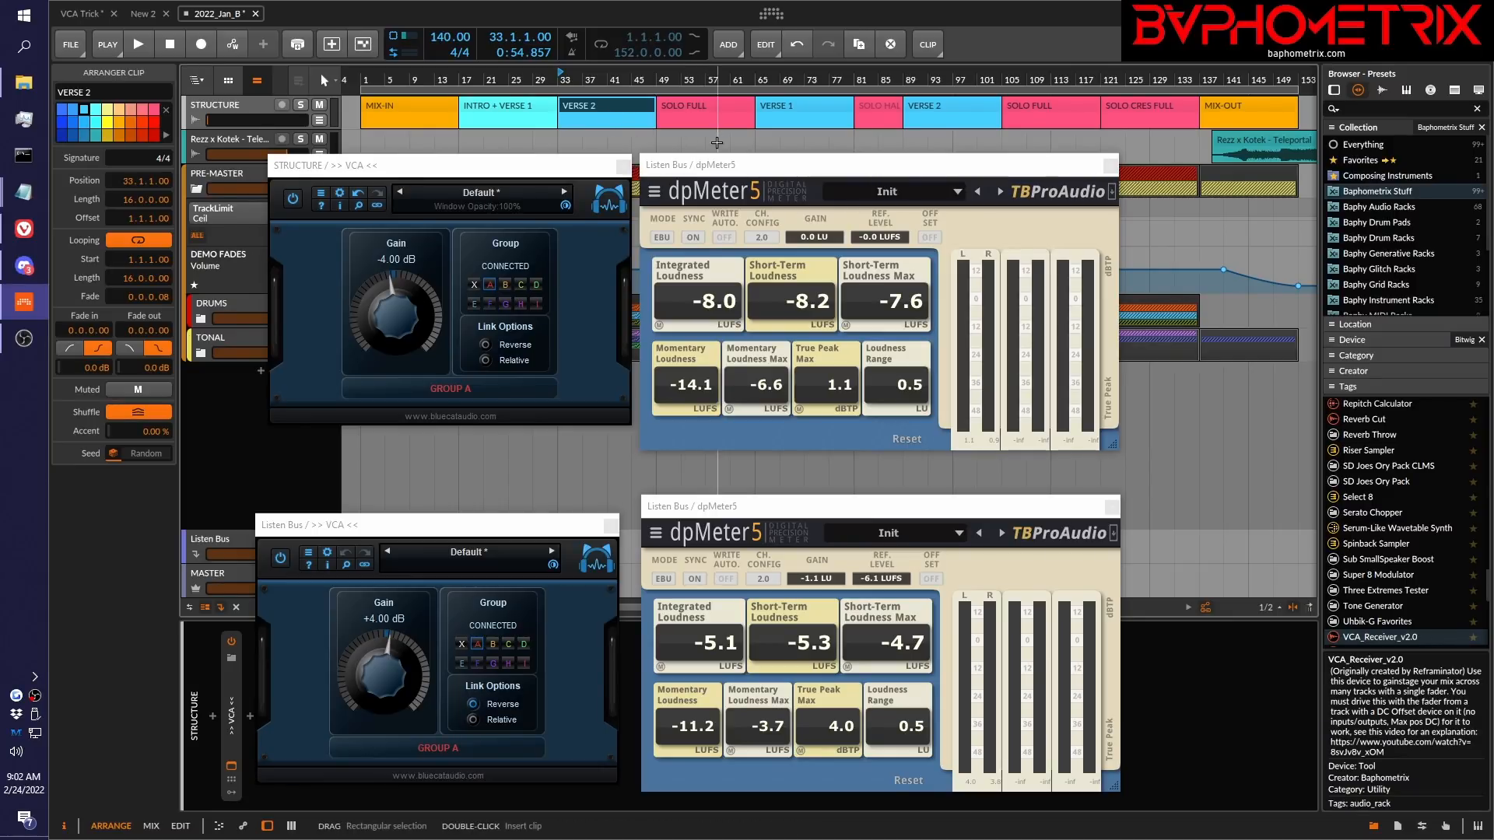
key("alt+2")
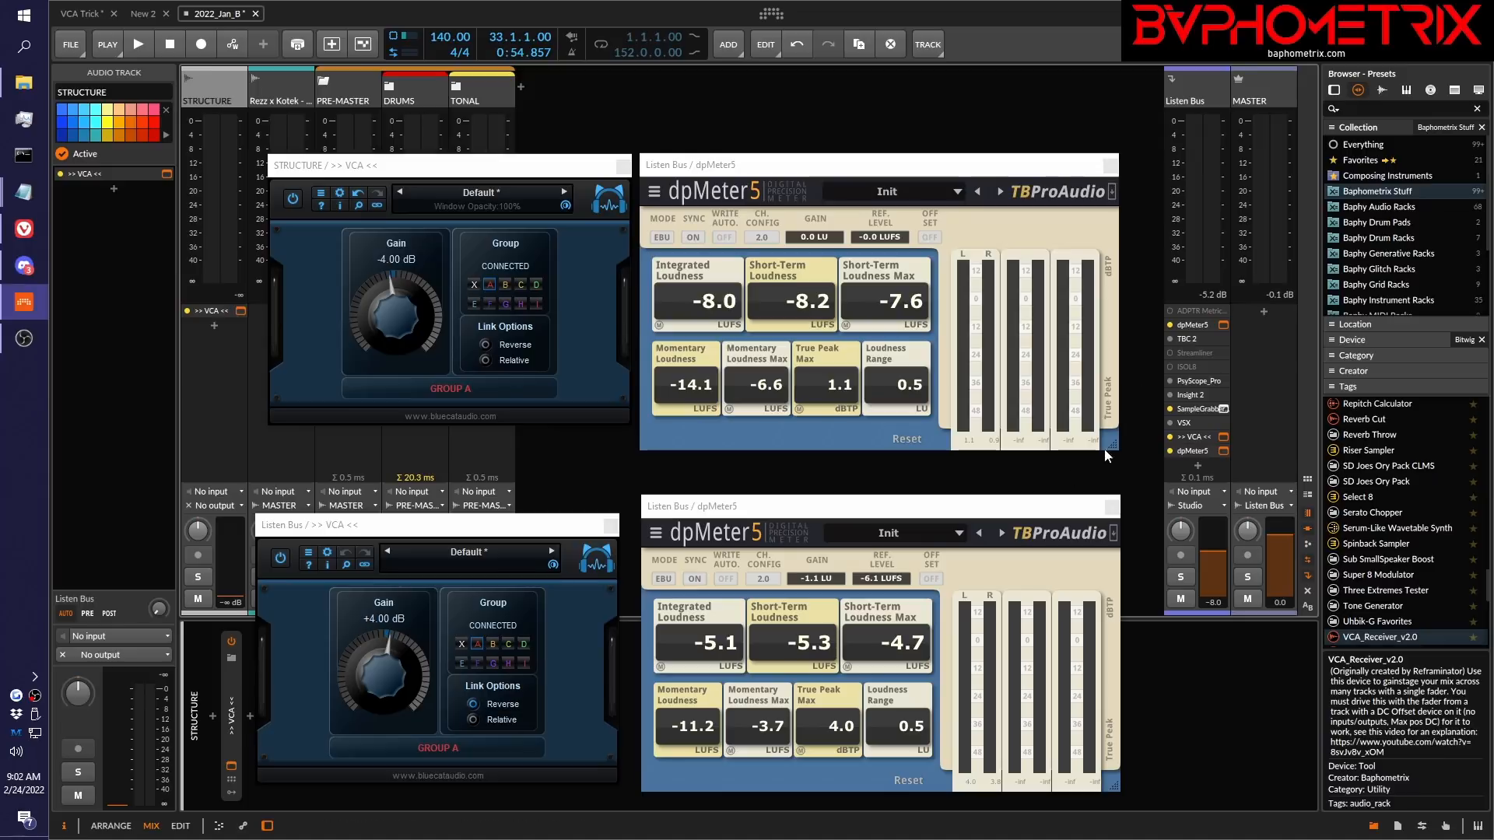
Reset the second dpMeter5's gain to 0.0 LU and reference level to -23.0 LUFS, and the STRUCTURE >> VCA << gain to 0 dB.
double_click(820, 581)
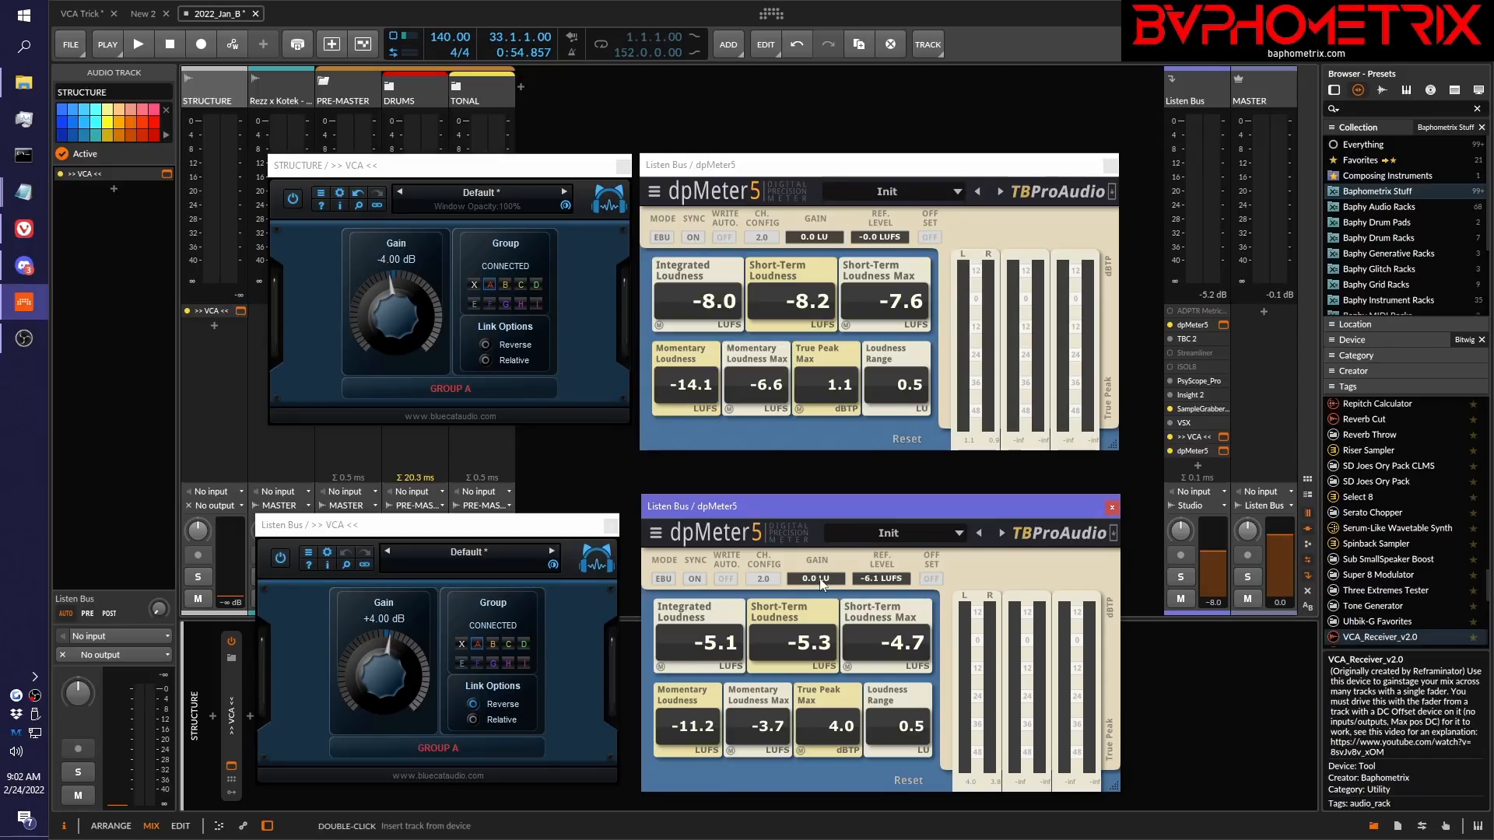
double_click(893, 583)
double_click(397, 325)
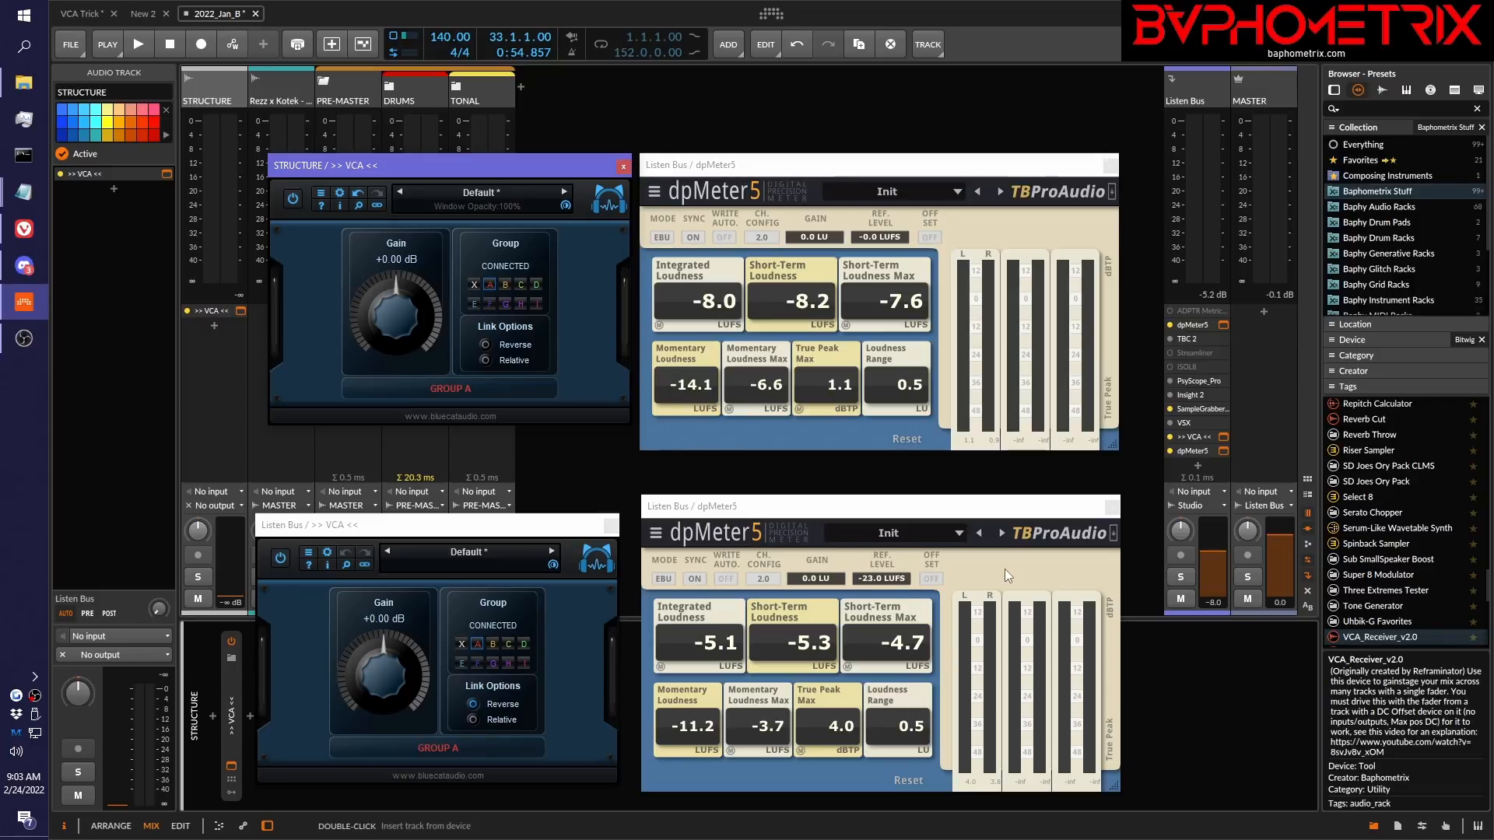
Play VERSE 2 for a baseline loudness reading and set the second dpMeter5's reference level to -8.1 LUFS.
key("space")
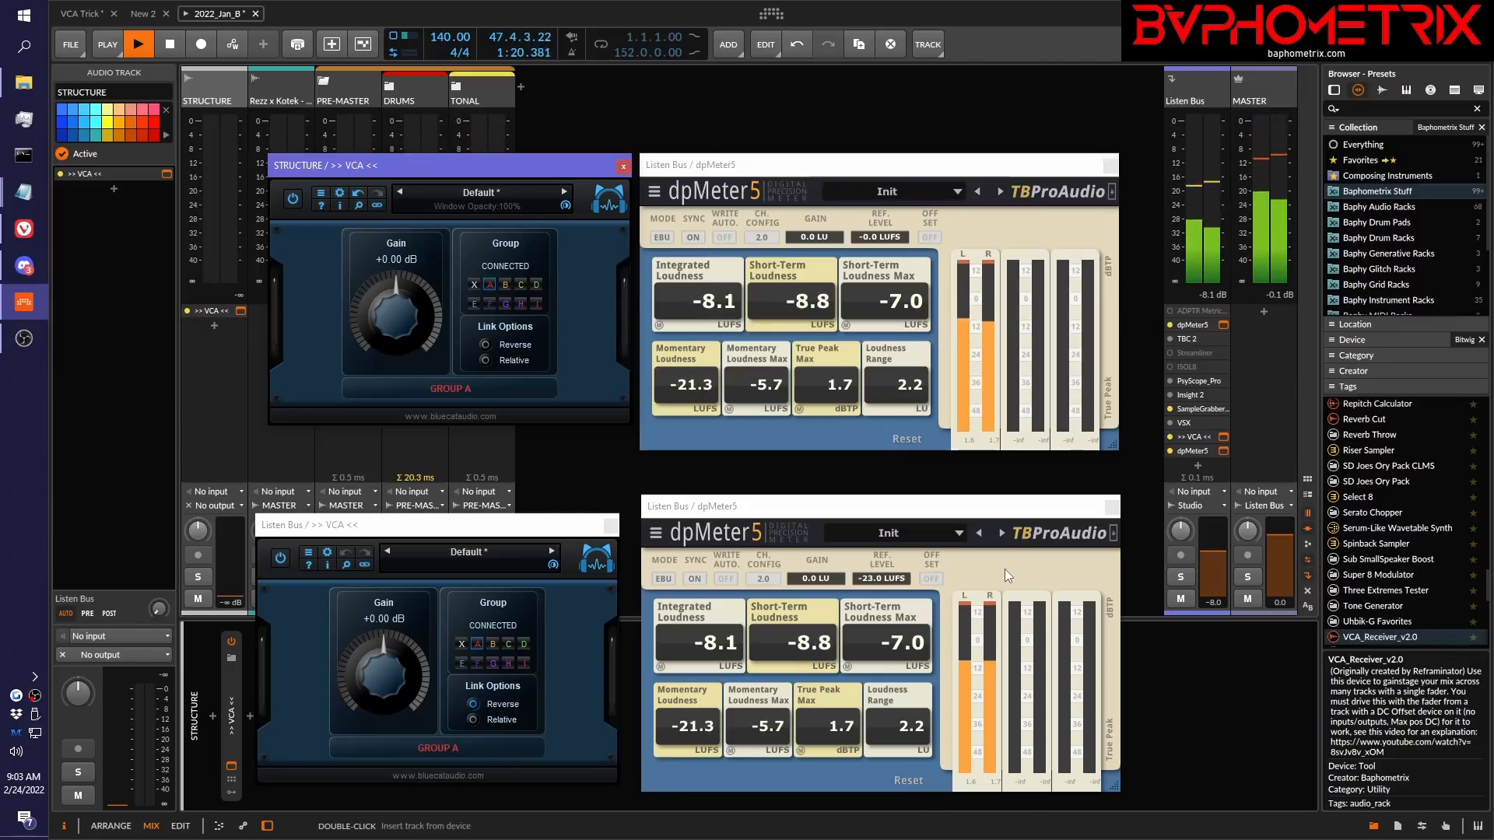
key("space")
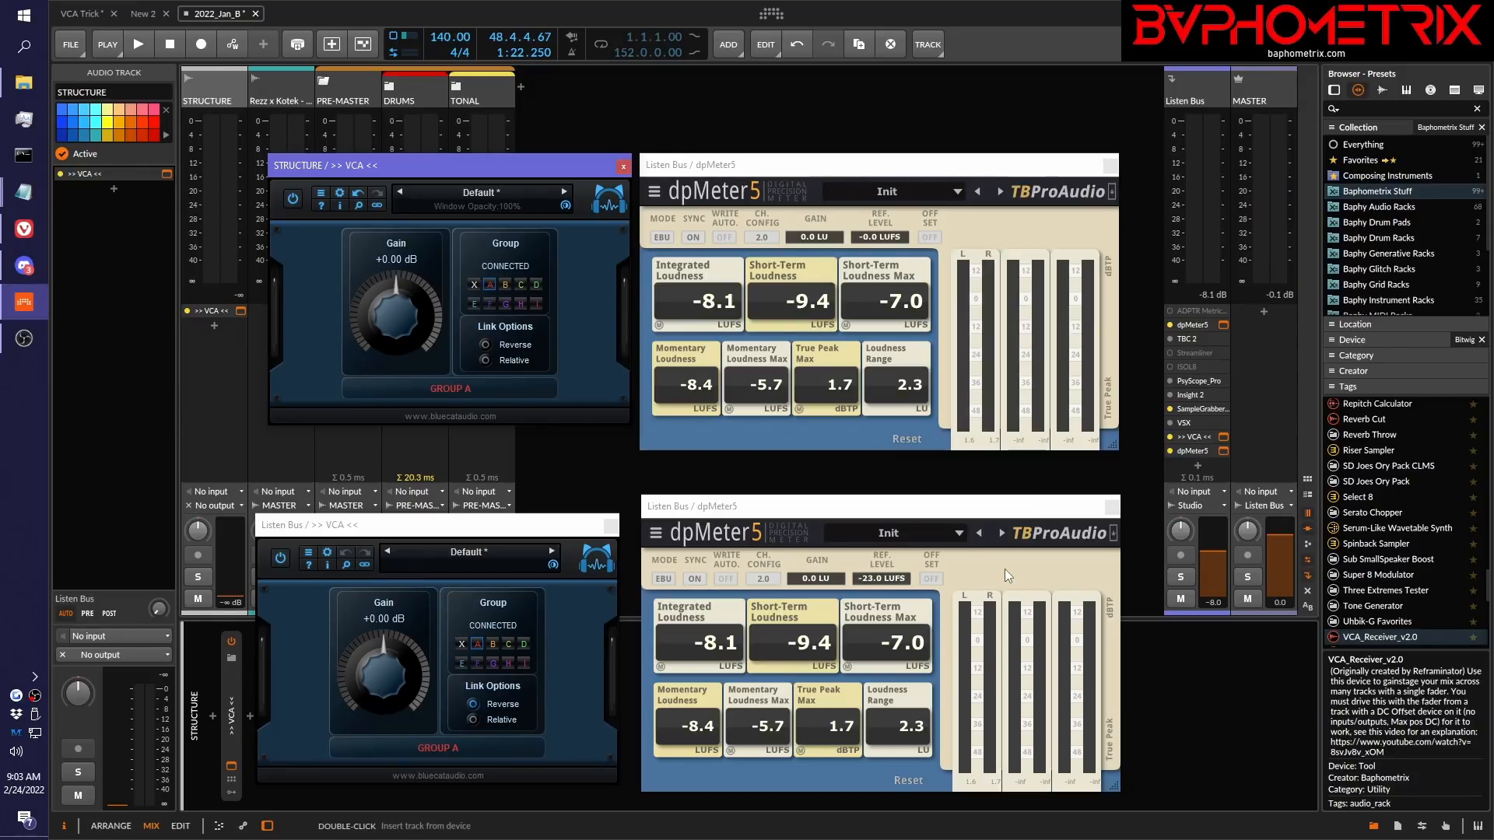
double_click(885, 582)
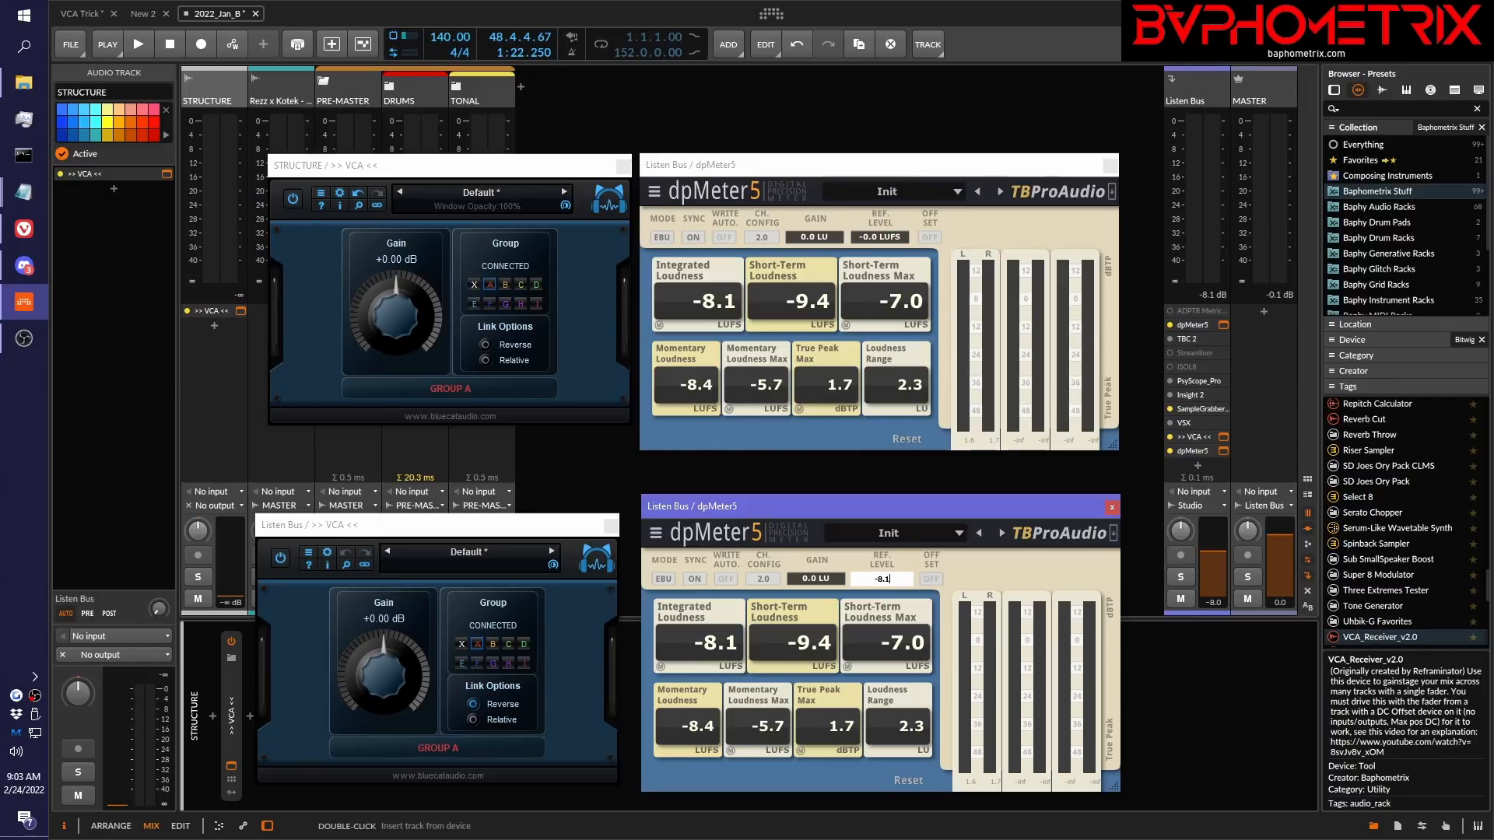
key("Return")
Set the STRUCTURE >> VCA << gain to -4.00 dB and play VERSE 2 to measure its loudness on both Listen Bus meters.
left_click(407, 317)
left_click_drag(405, 318, 392, 334)
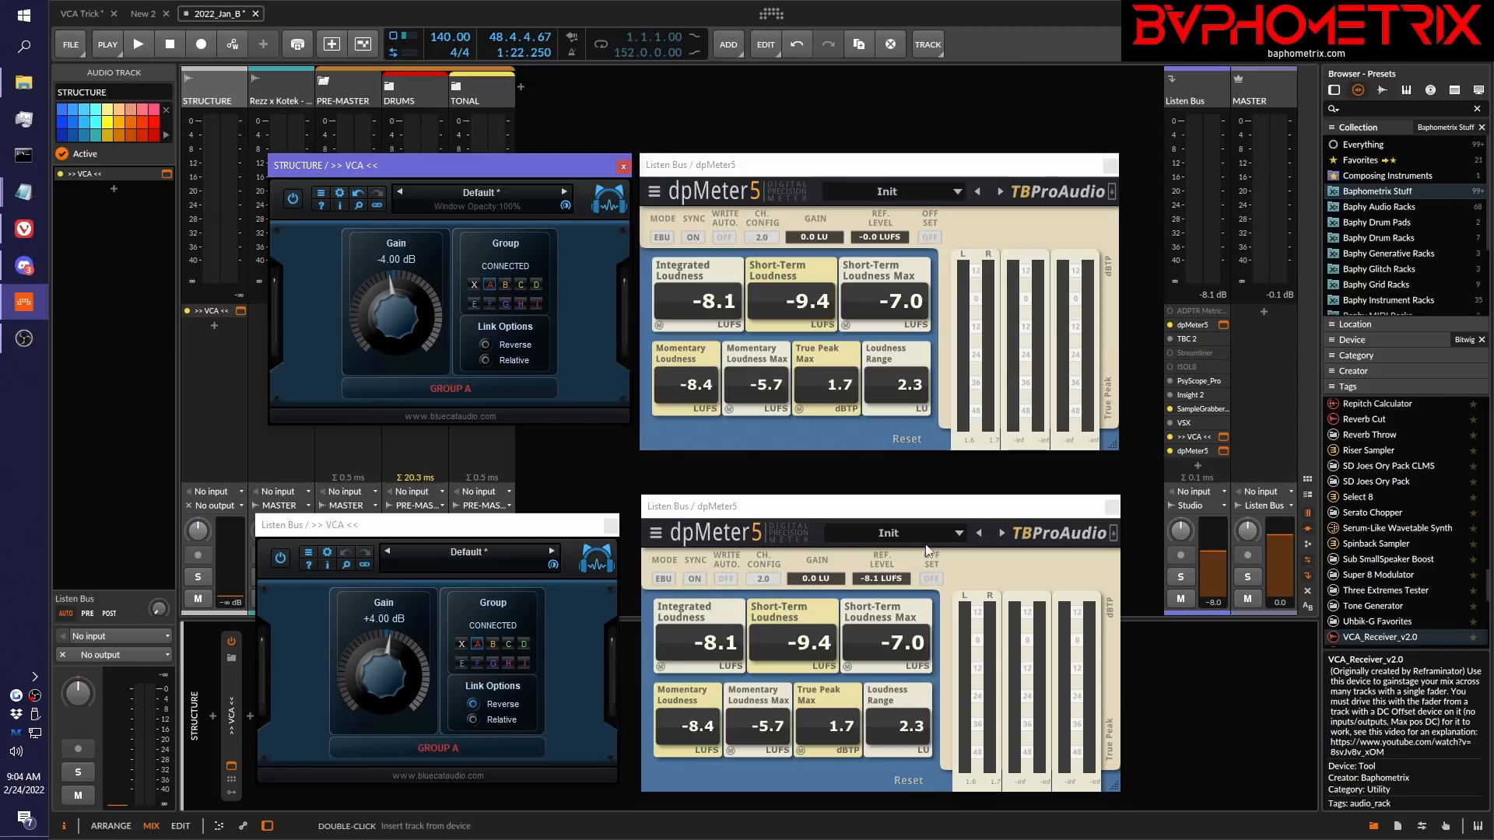
key("space")
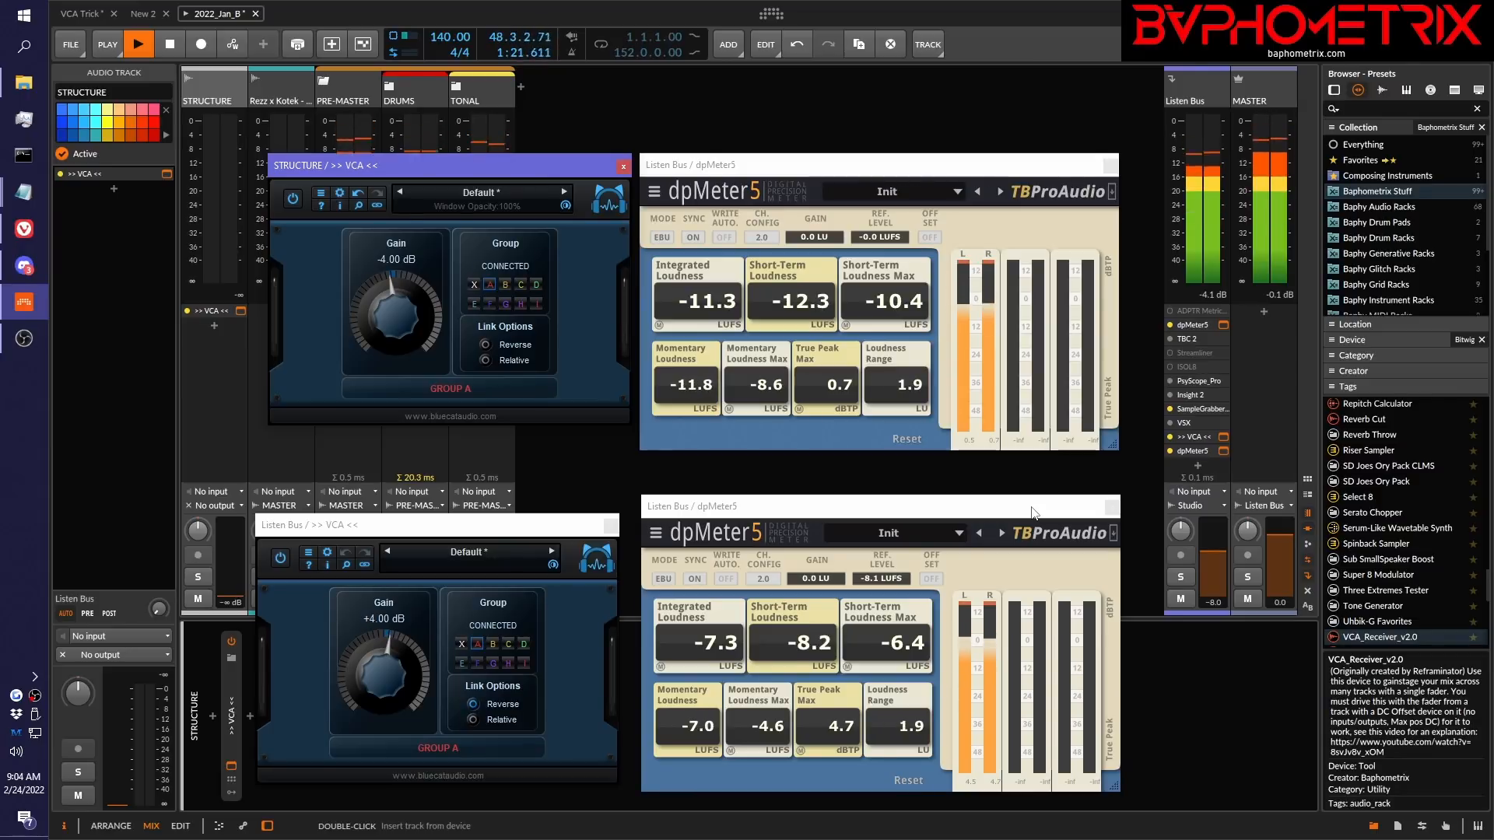
key("space")
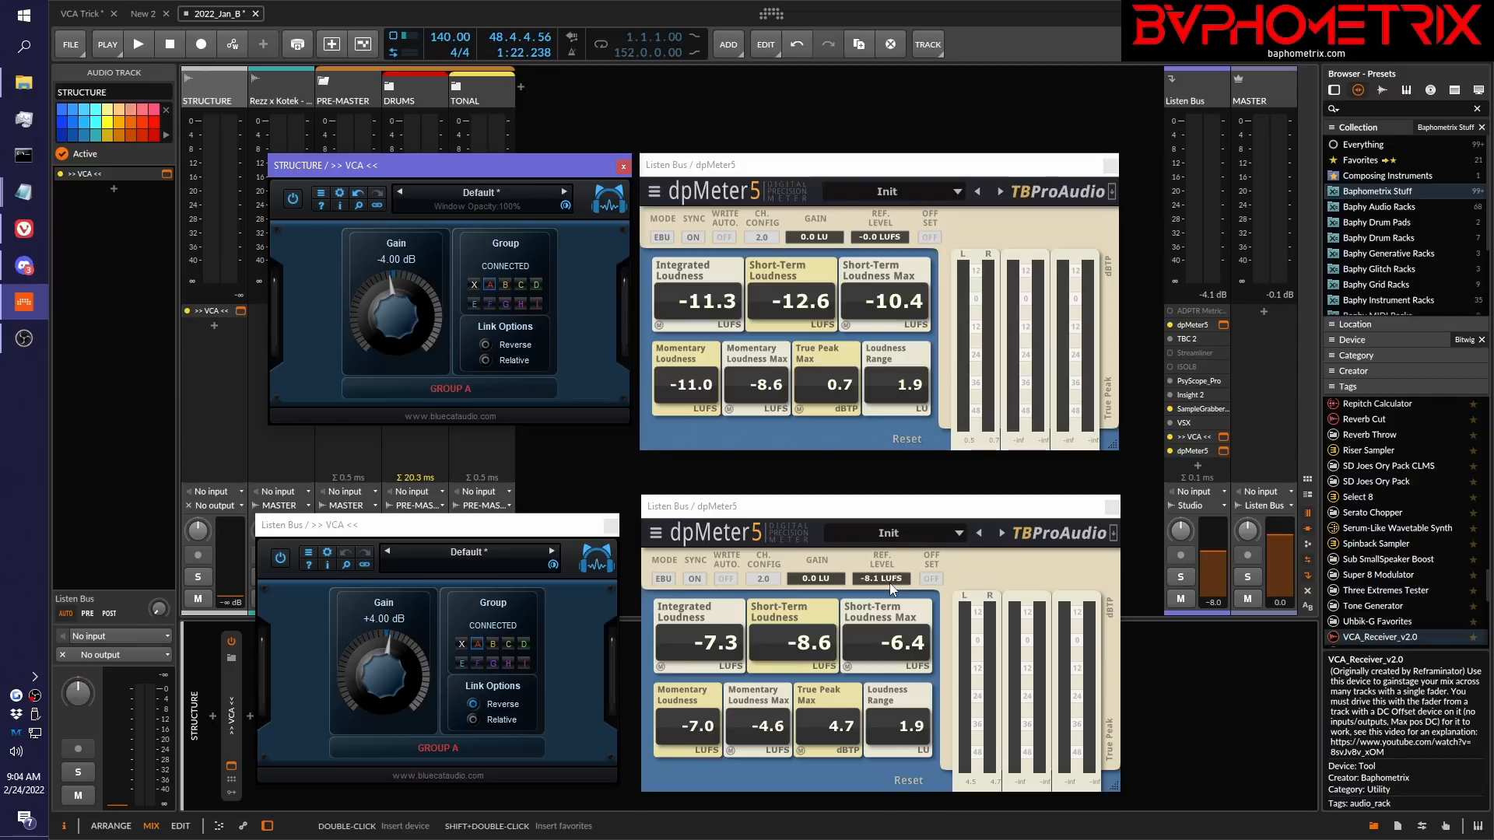
Match the second dpMeter5's integrated loudness to its reference level with -0.8 LU of gain and replay VERSE 2.
left_click(660, 668)
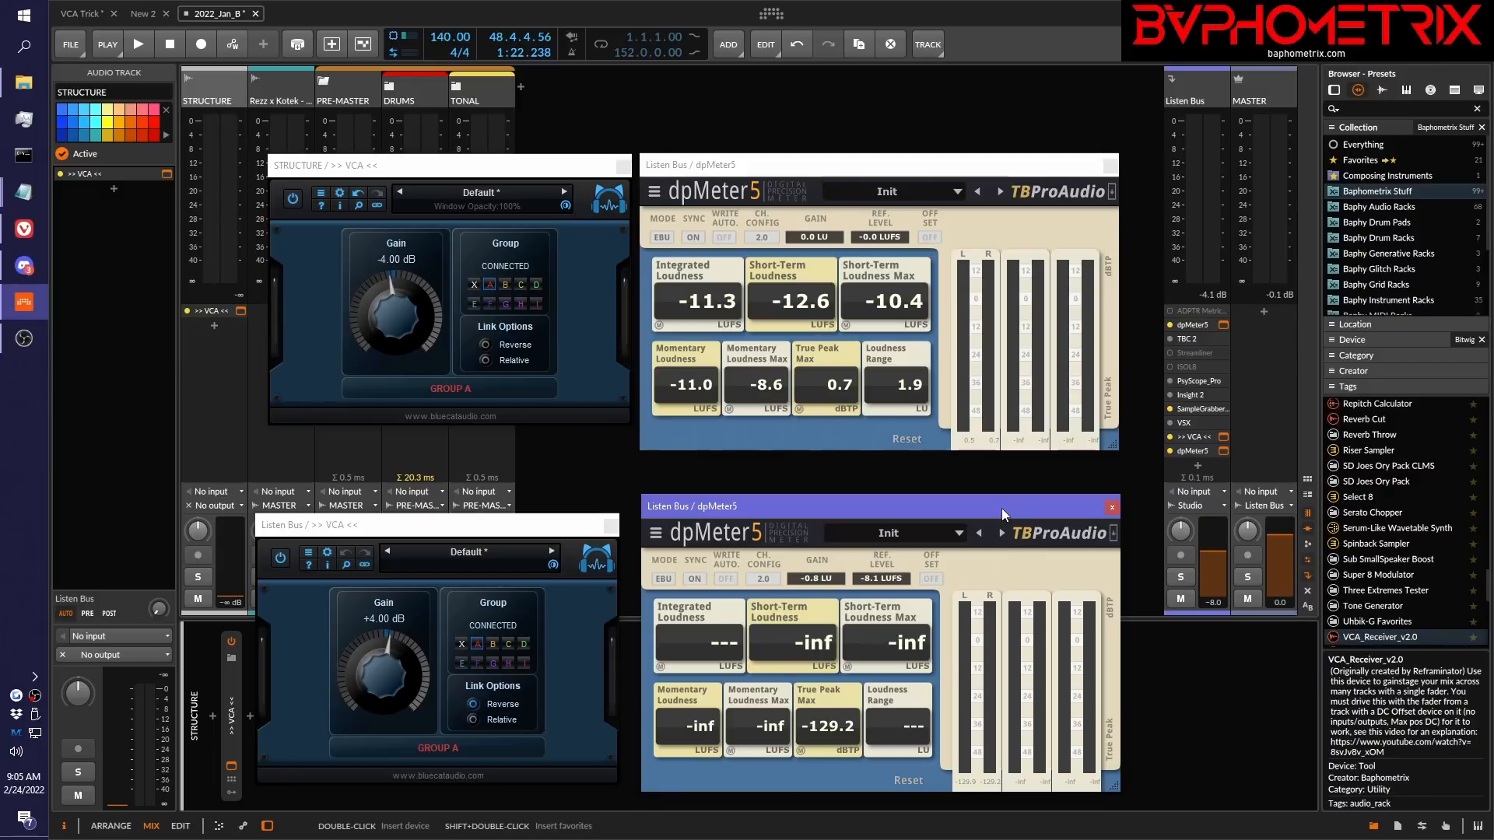
key("space")
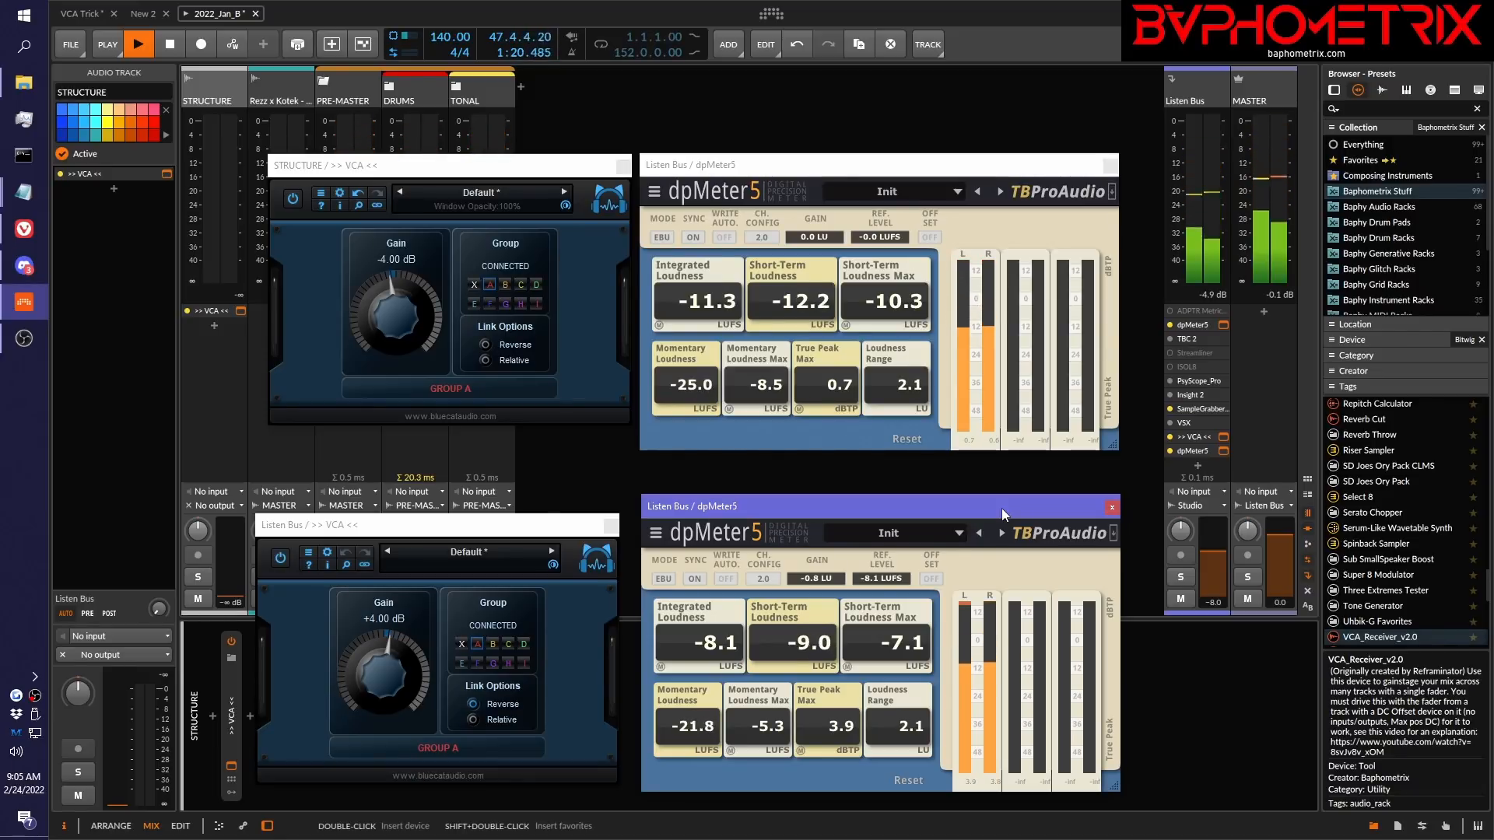
key("space")
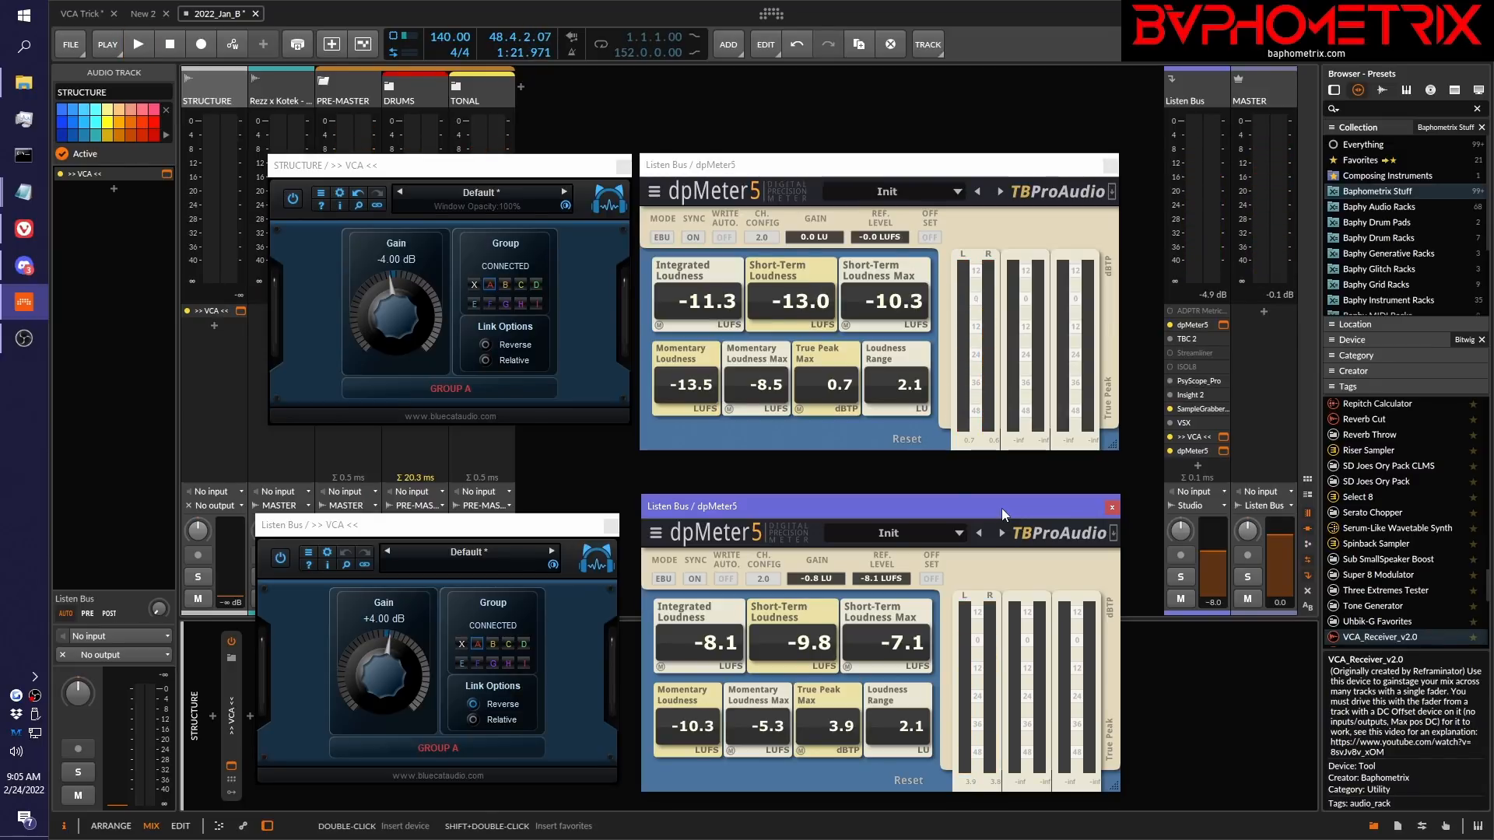
Play VERSE 2 with the STRUCTURE >> VCA << gain reset to 0 dB and the second dpMeter5 bypassed.
double_click(400, 325)
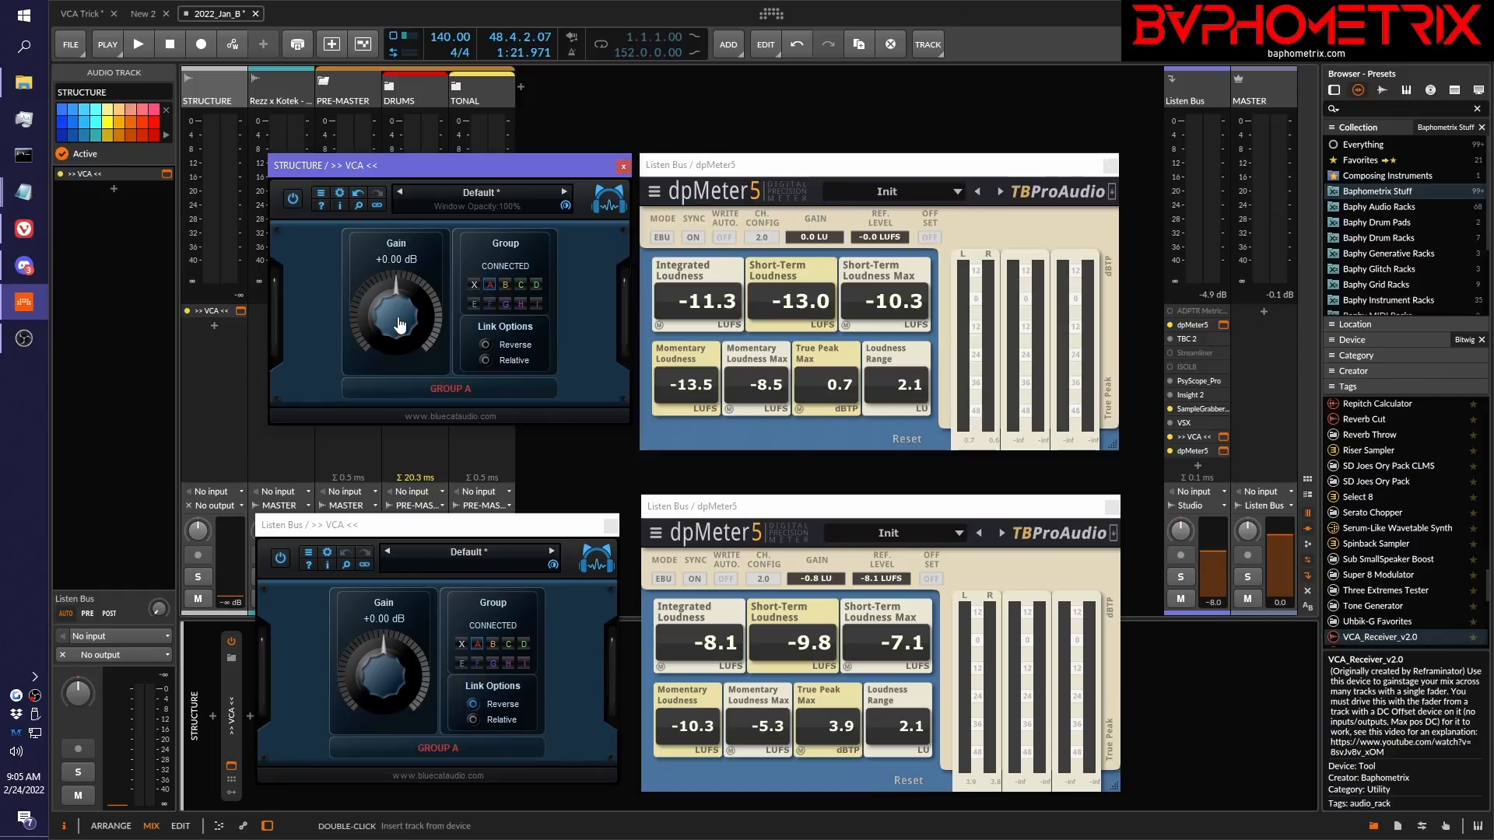
left_click(1169, 450)
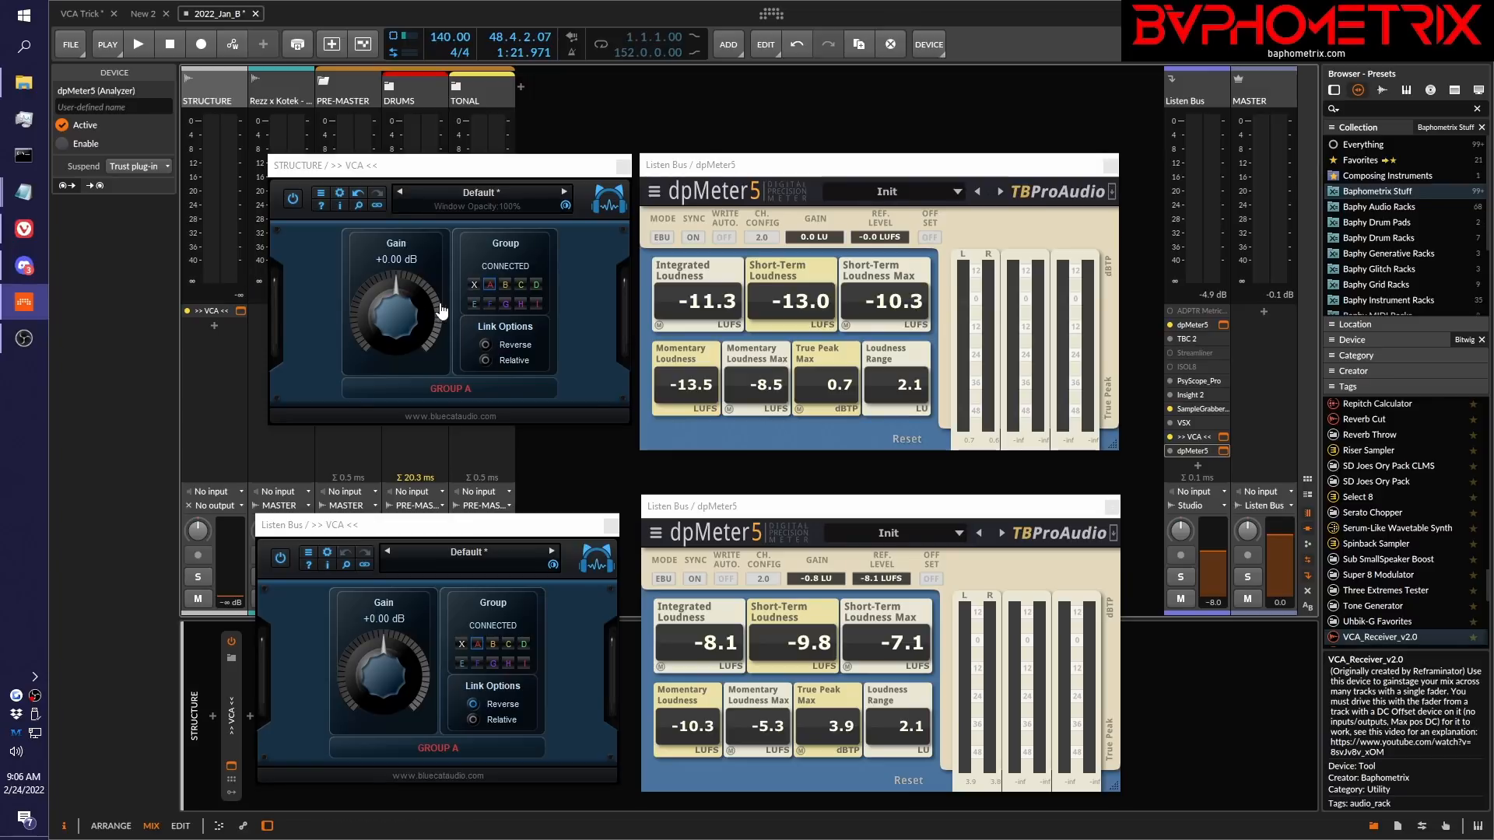
key("space")
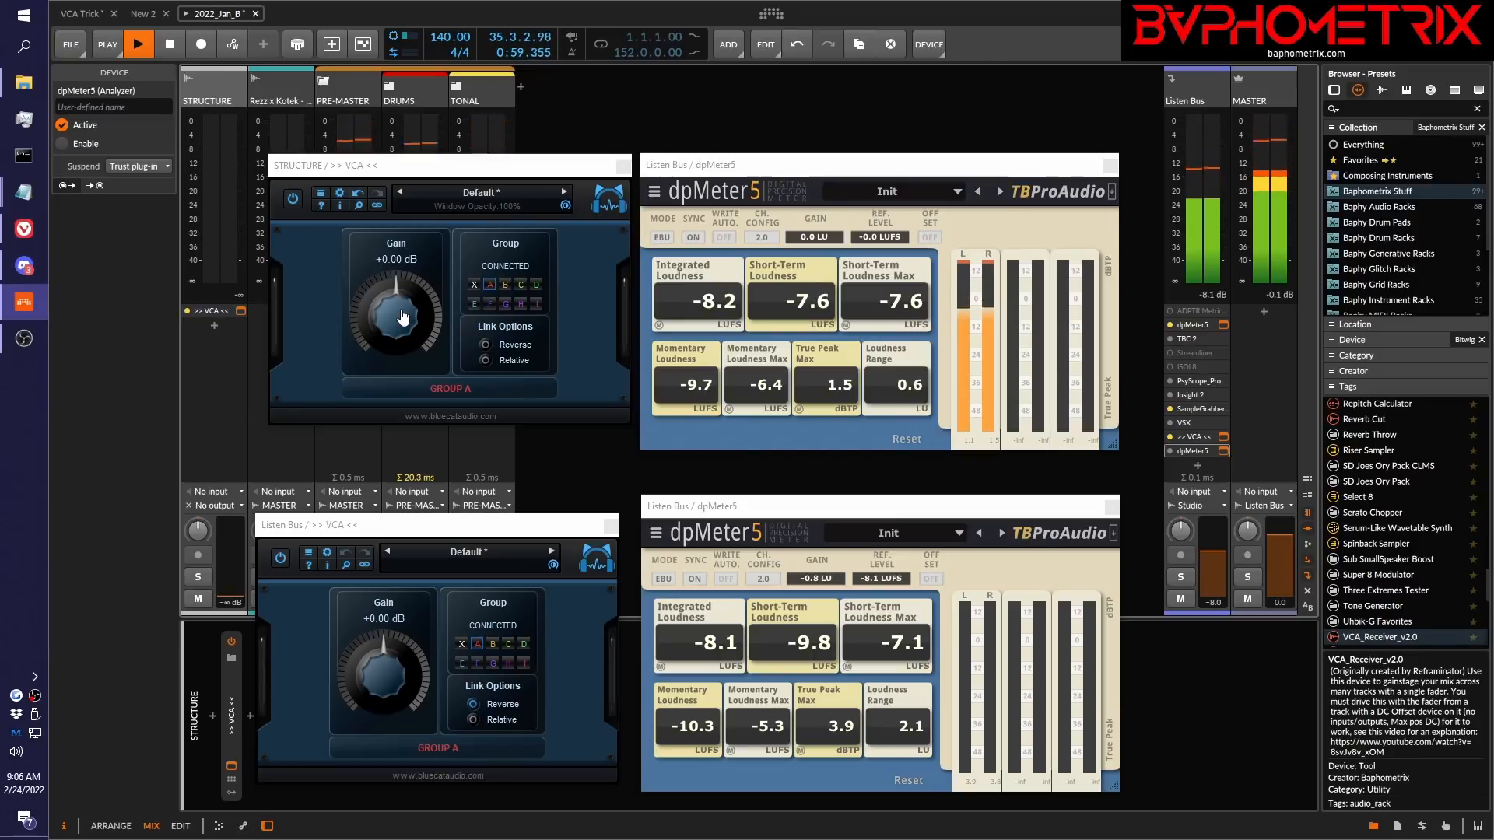
key("space")
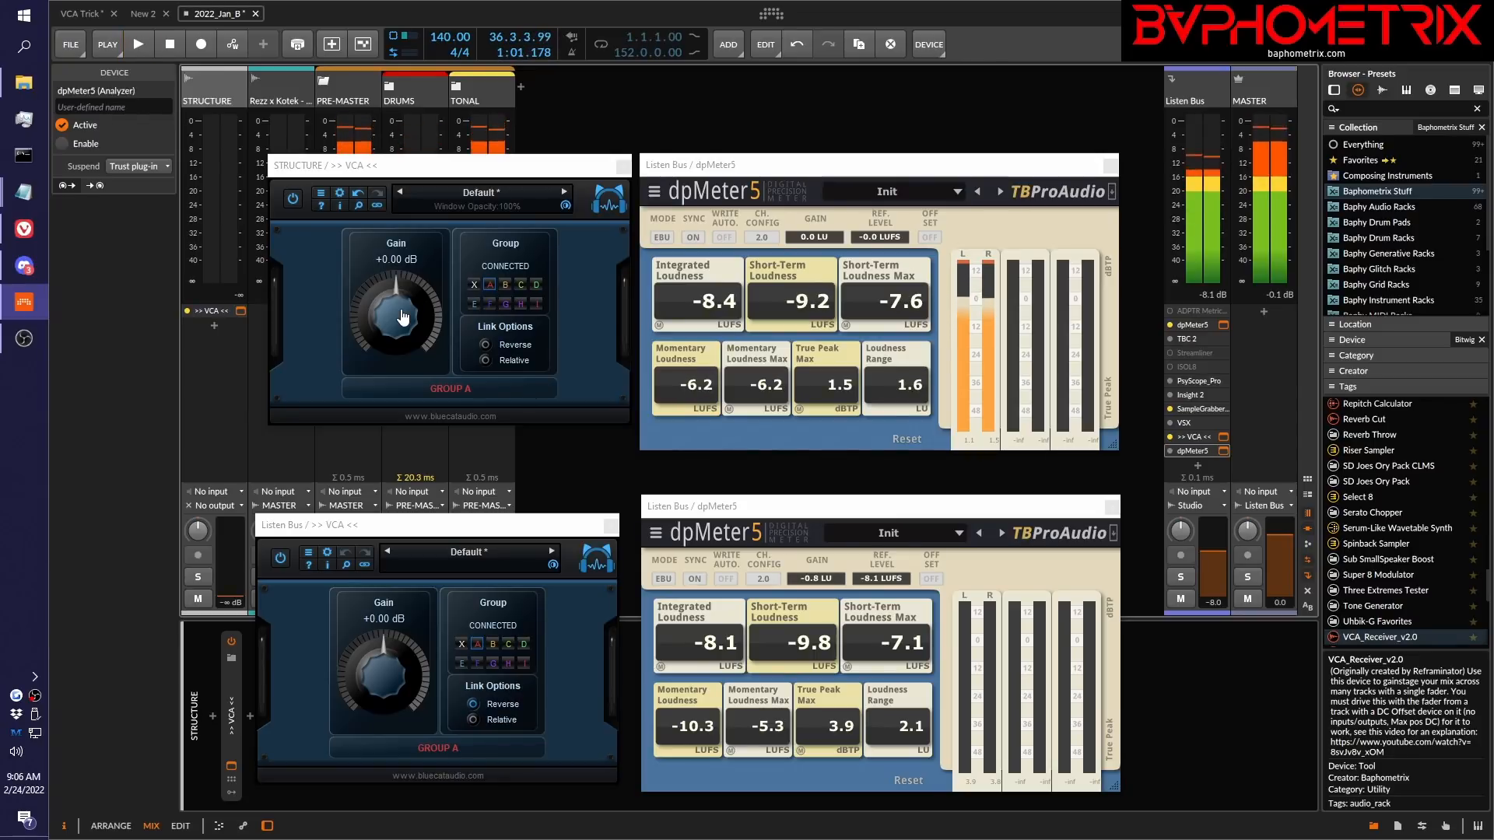
Replay VERSE 2 at -4.00 dB with the second dpMeter5 re-enabled, and return the STRUCTURE >> VCA << gain to 0 dB.
left_click_drag(403, 317, 394, 332)
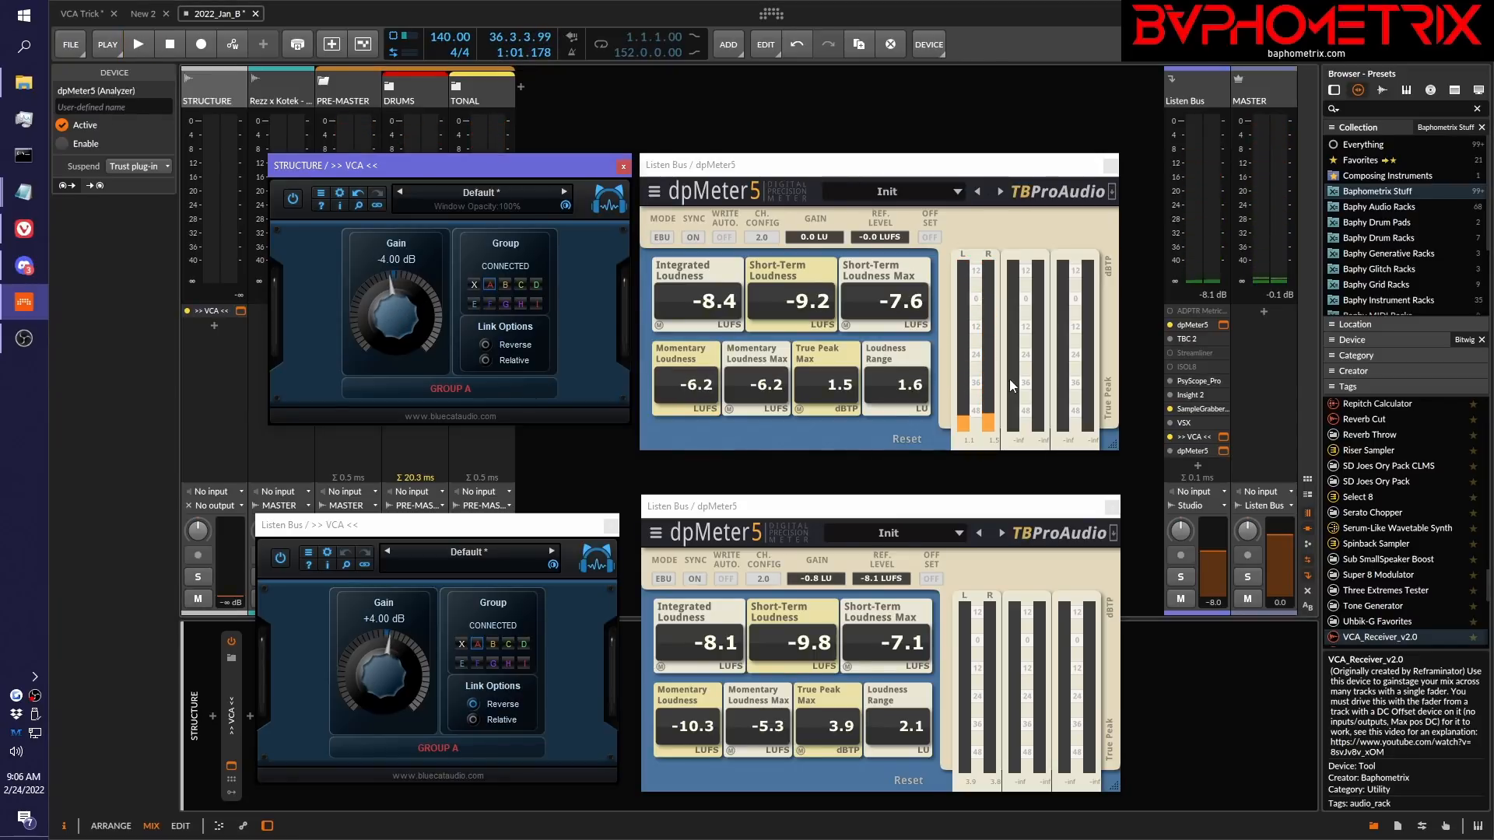
left_click(1171, 451)
key("space")
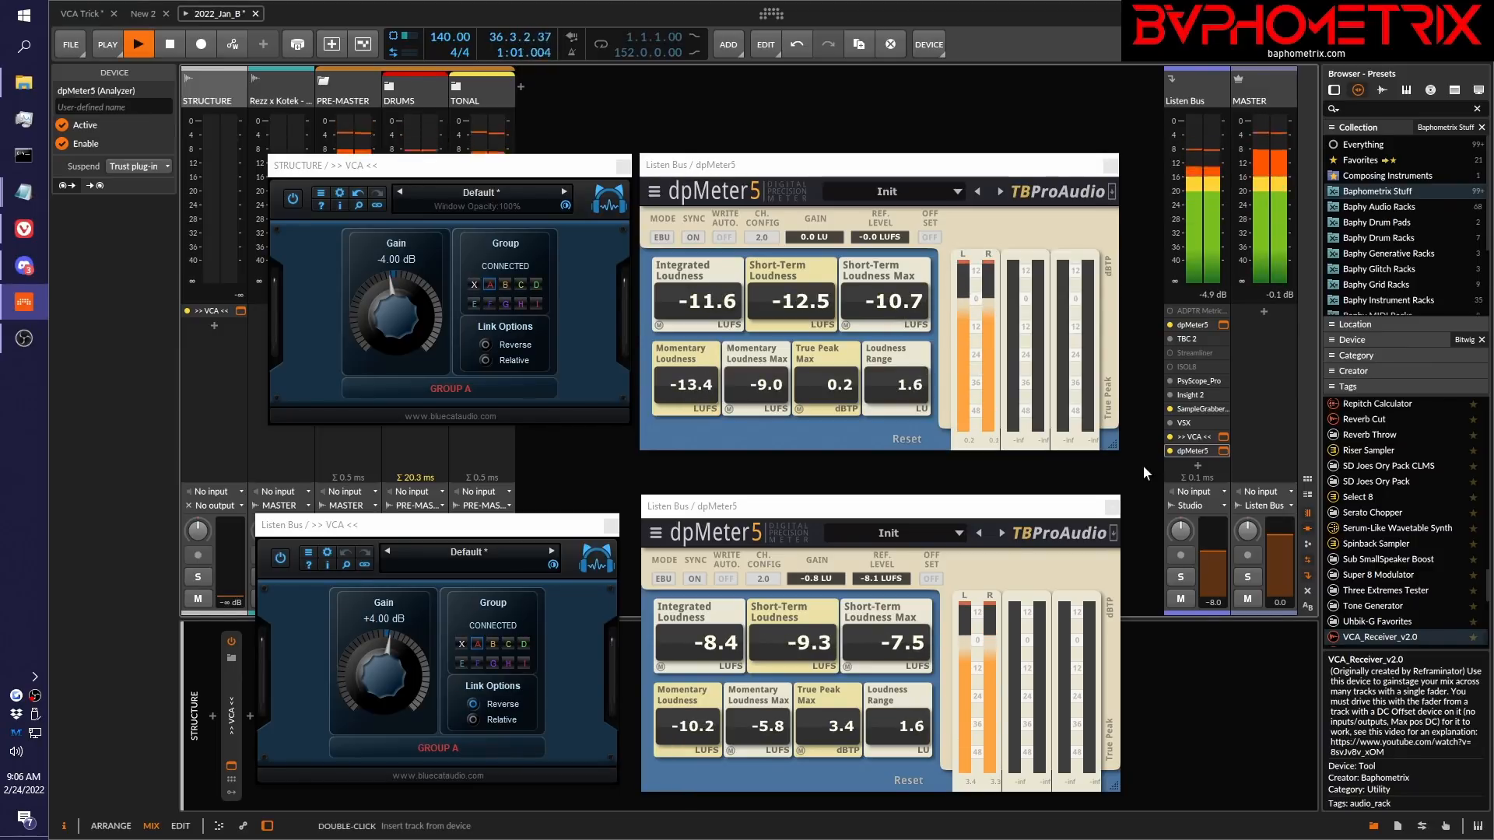
key("space")
double_click(393, 310)
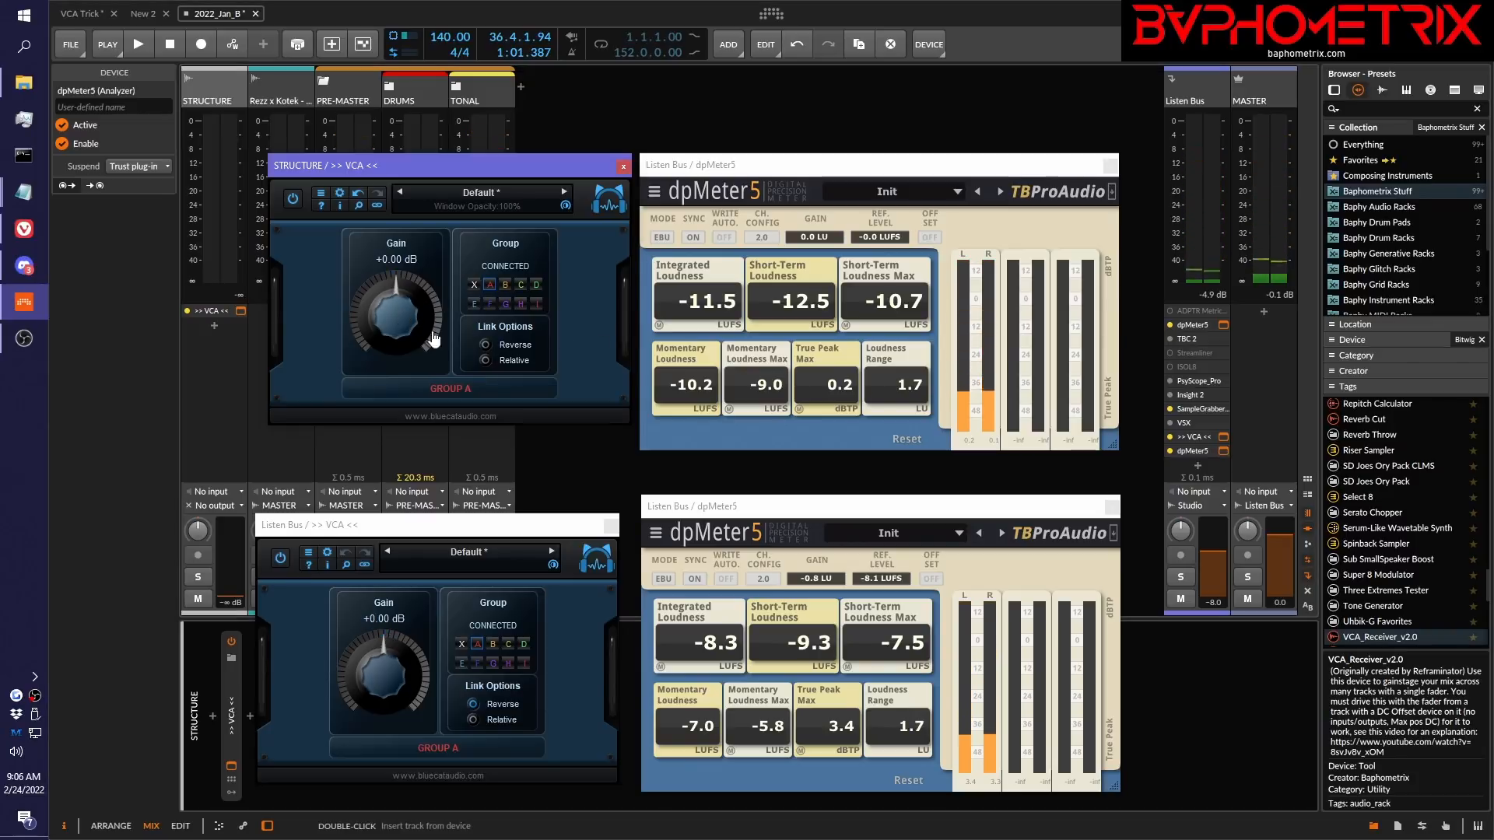
Play VERSE 2 at 0 dB STRUCTURE >> VCA << gain with the second Listen Bus dpMeter5 bypassed.
left_click(1168, 452)
key("space")
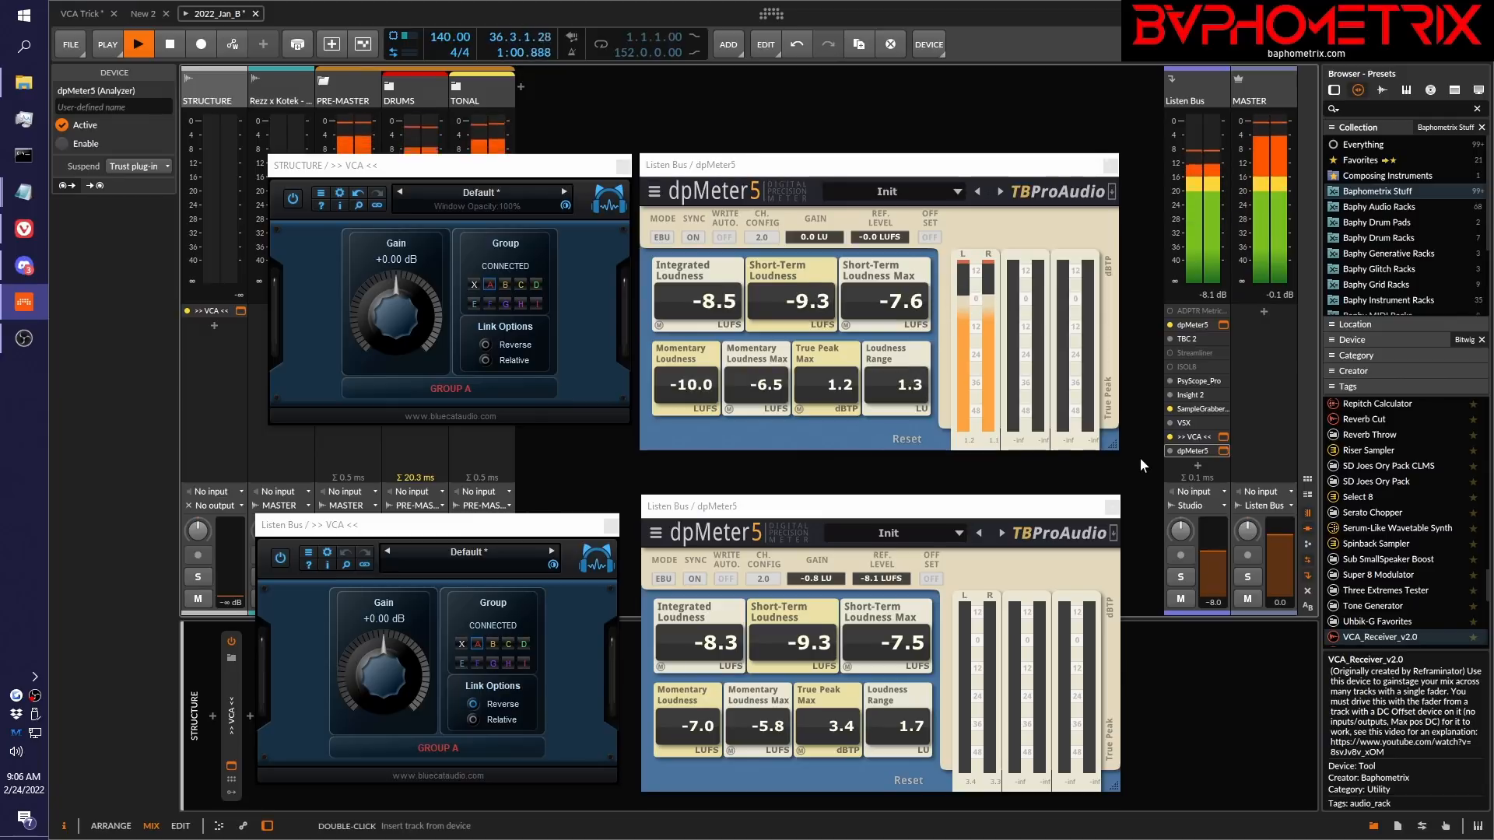
key("space")
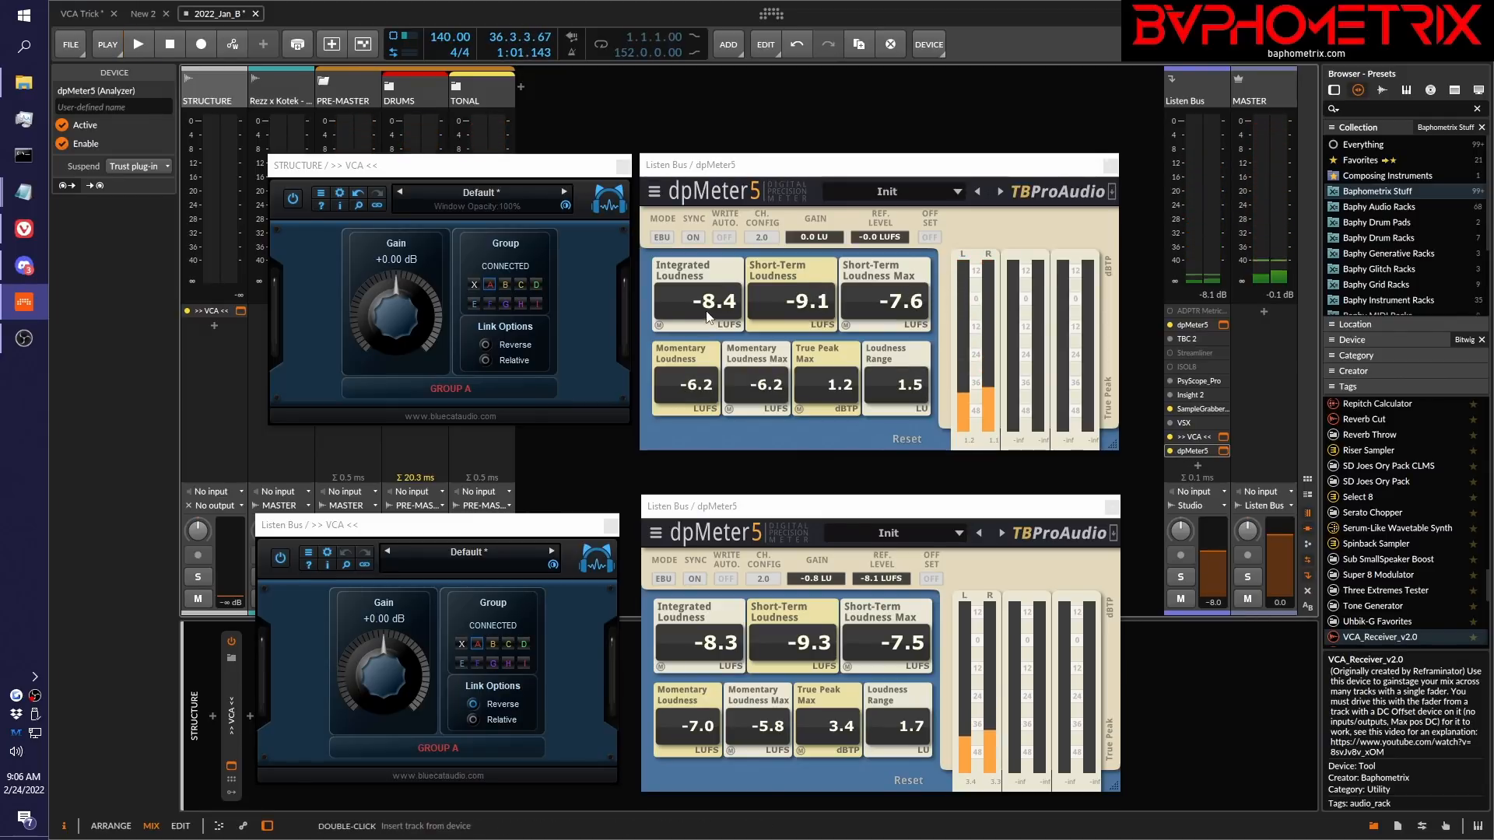
Set the STRUCTURE >> VCA << gain to -4.00 dB and replay VERSE 2 with the second dpMeter5 enabled.
left_click_drag(397, 320, 398, 340)
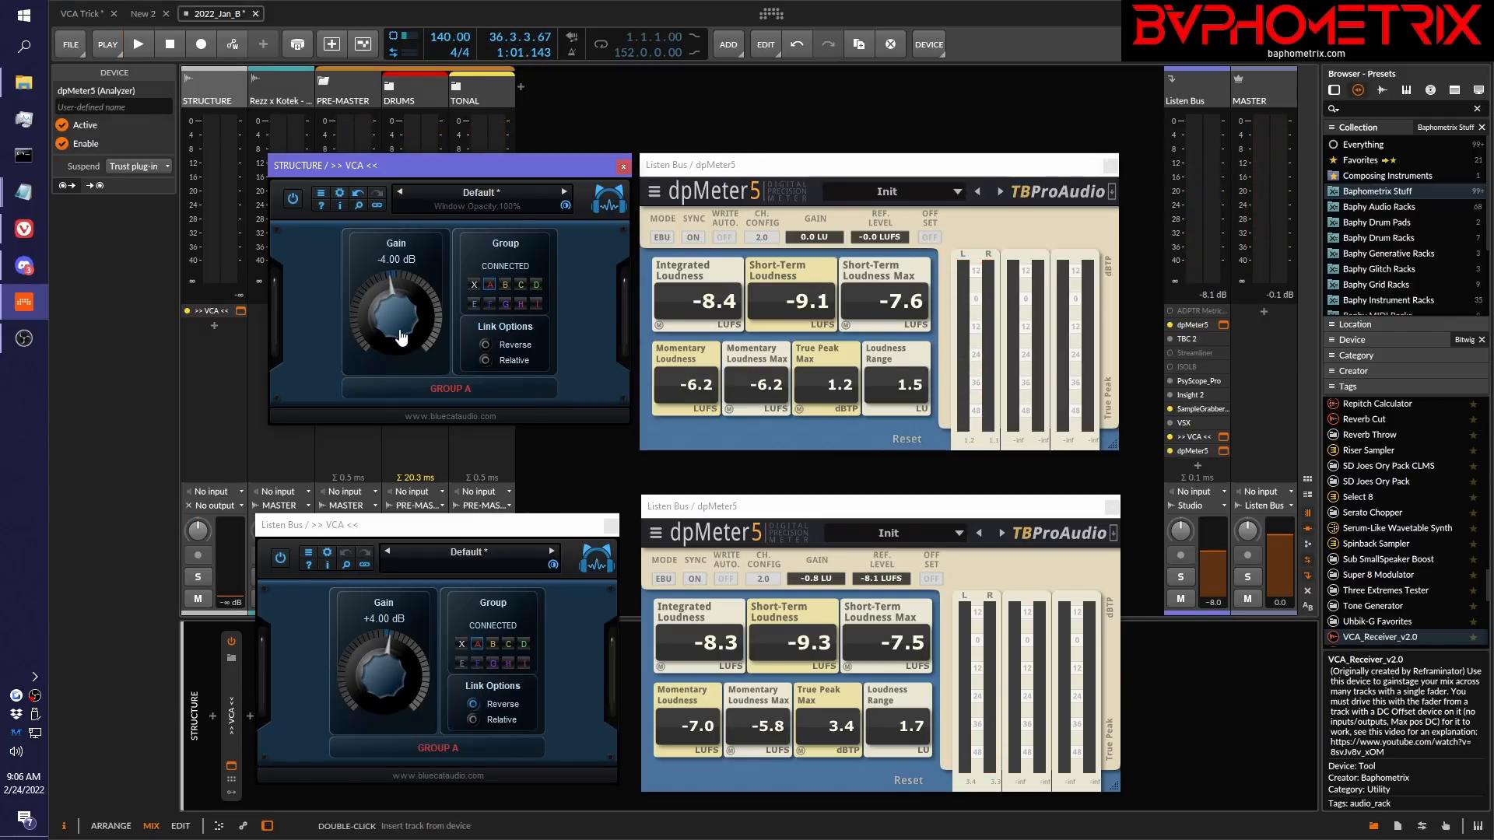
key("space")
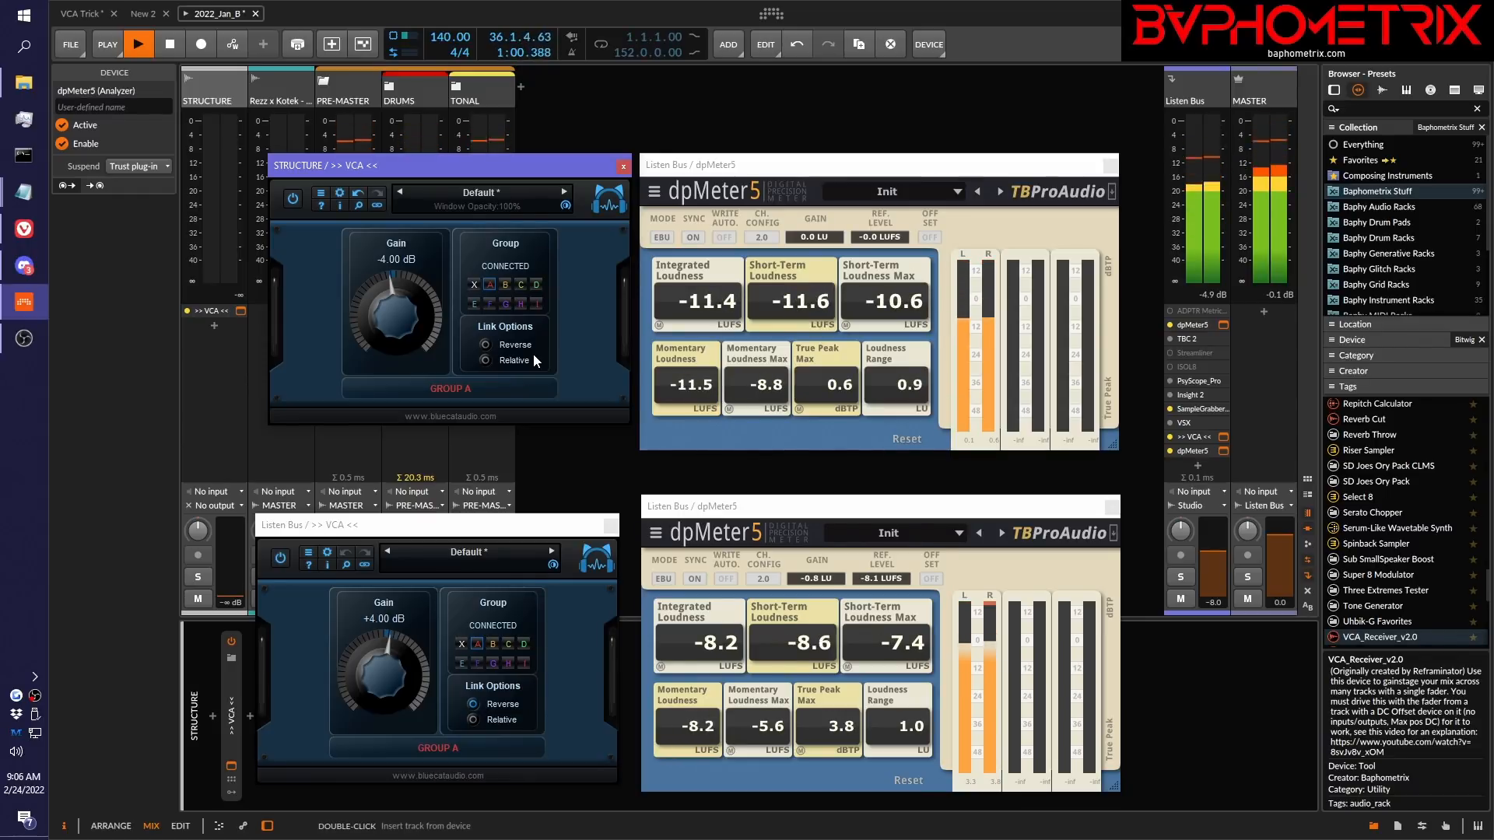
key("space")
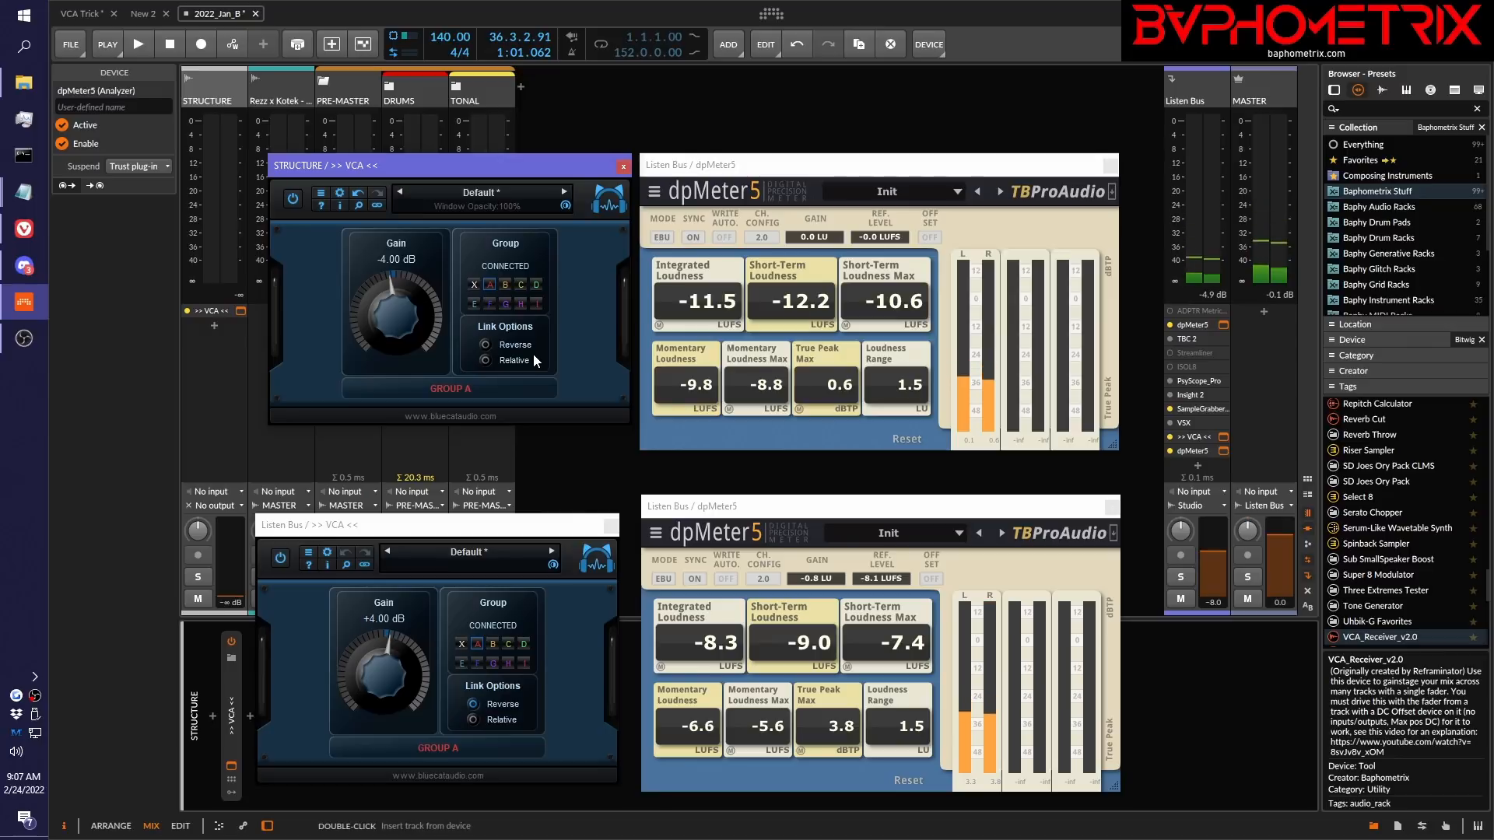
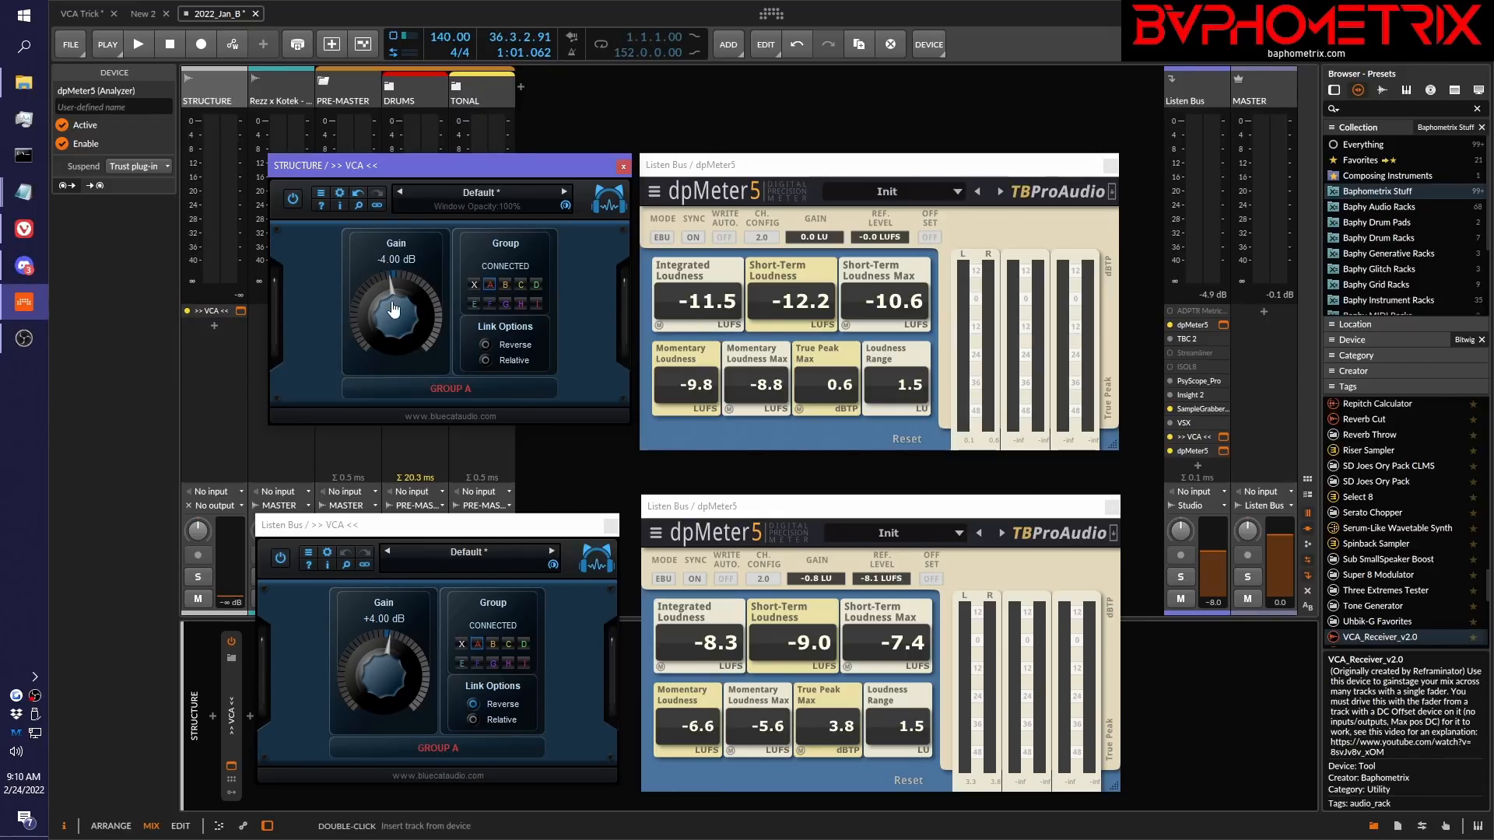
Play VERSE 2 at -6.00 dB STRUCTURE >> VCA << gain and match the second dpMeter5's integrated loudness to its reference with -1.1 LU of gain.
left_click_drag(394, 310, 388, 317)
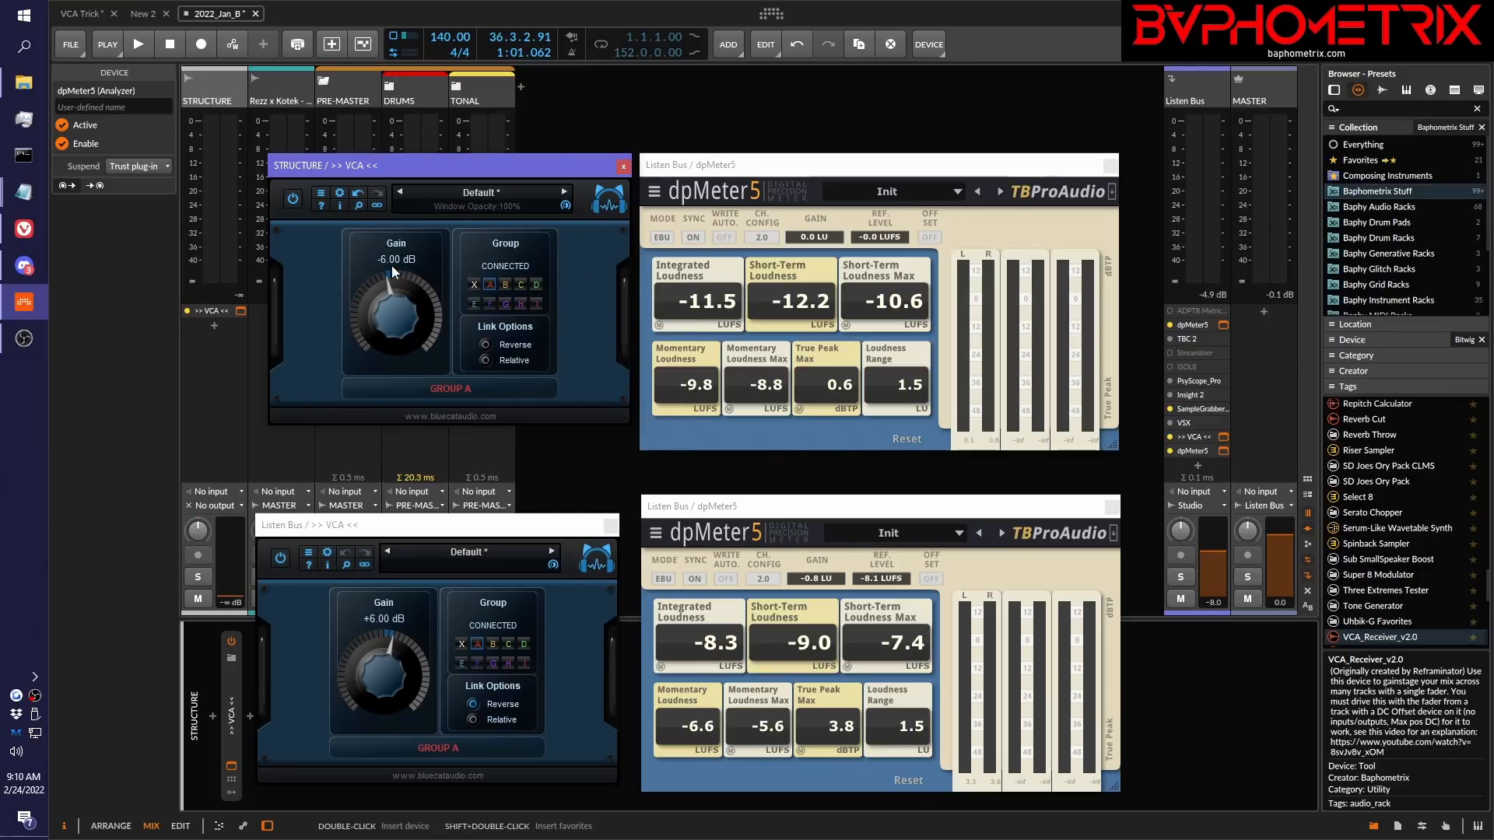
key("space")
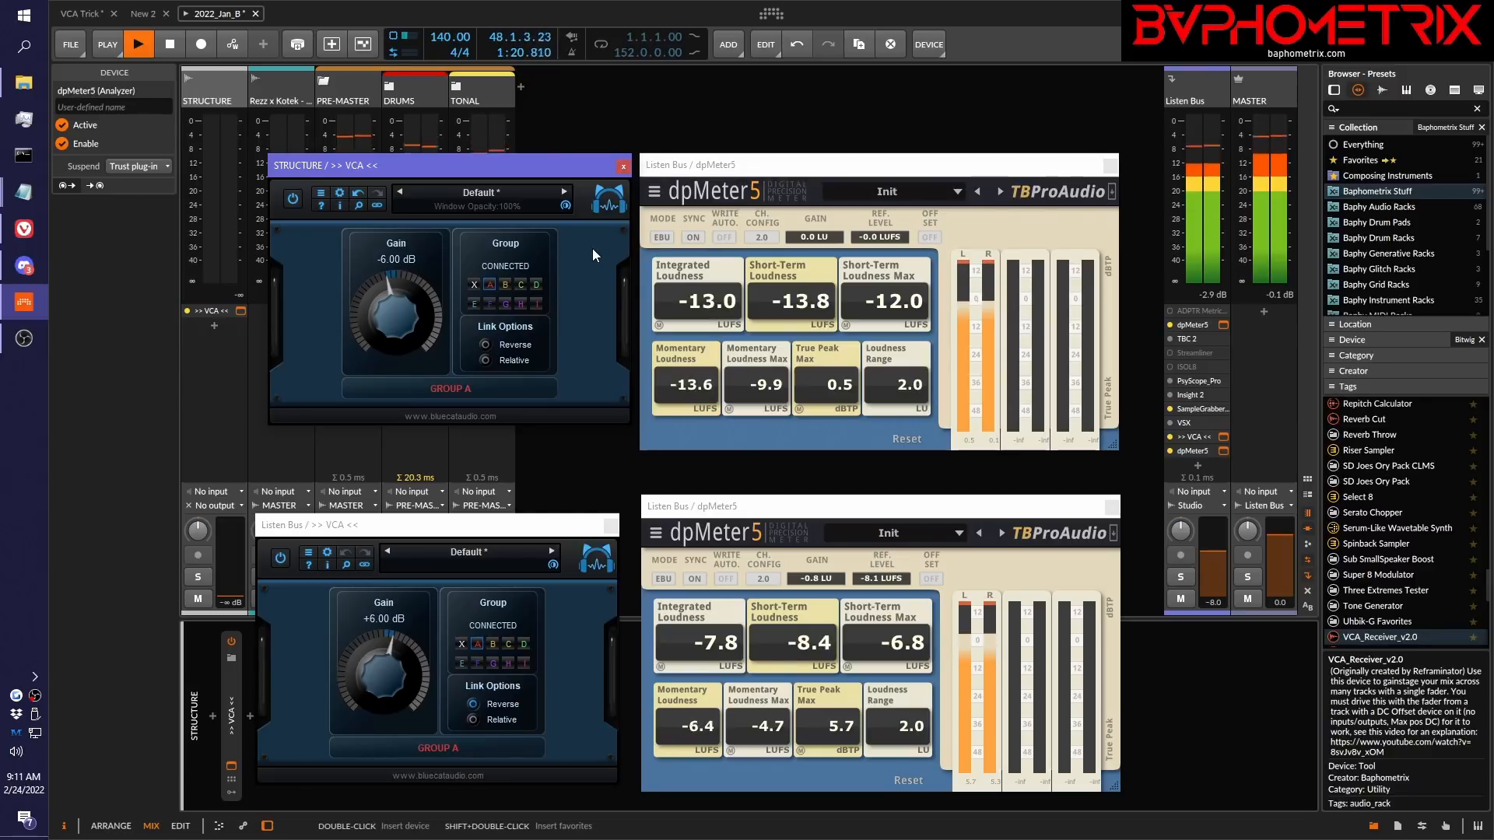
key("space")
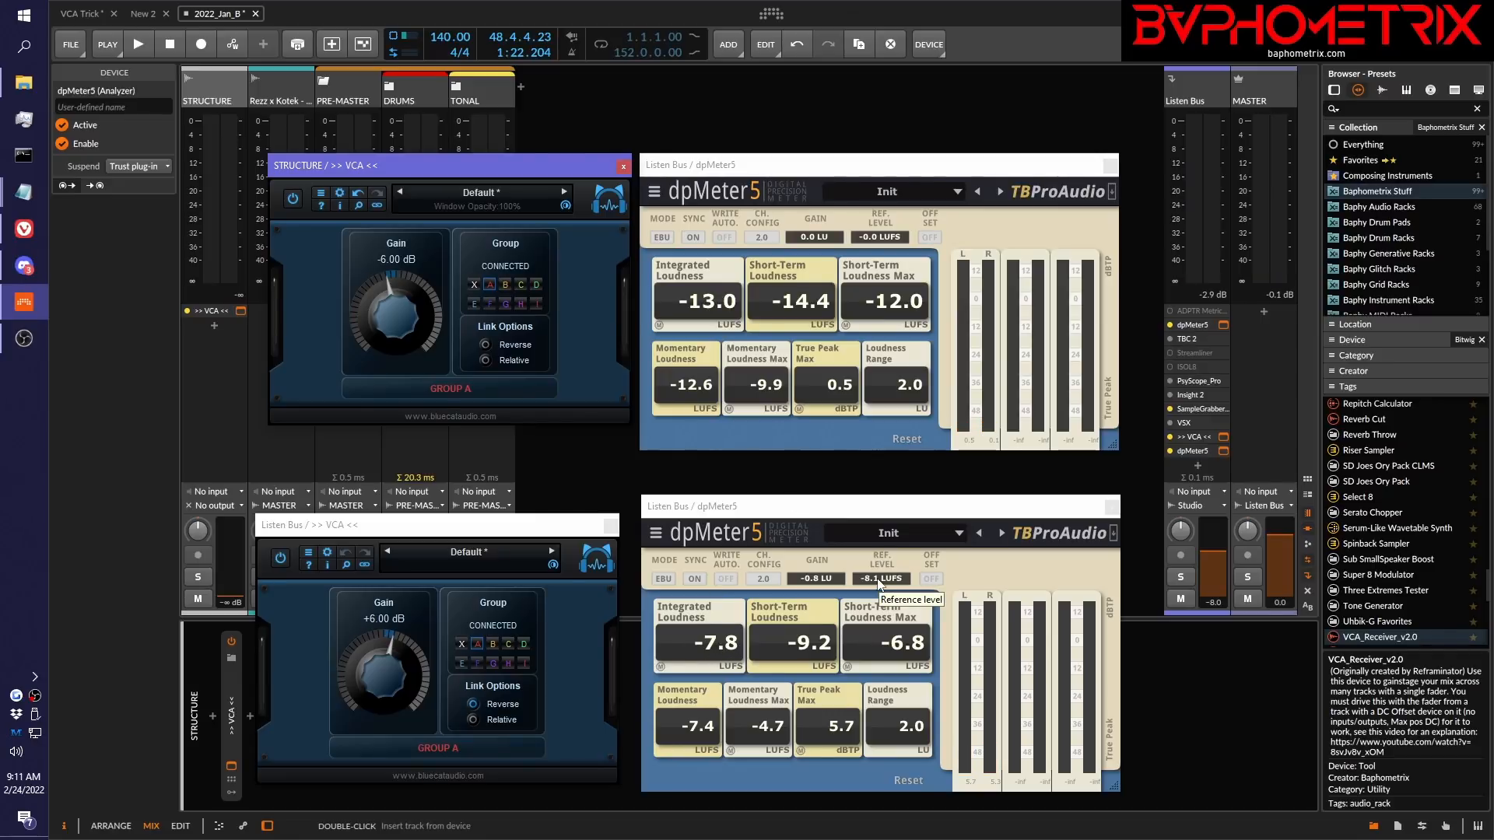
left_click(661, 667)
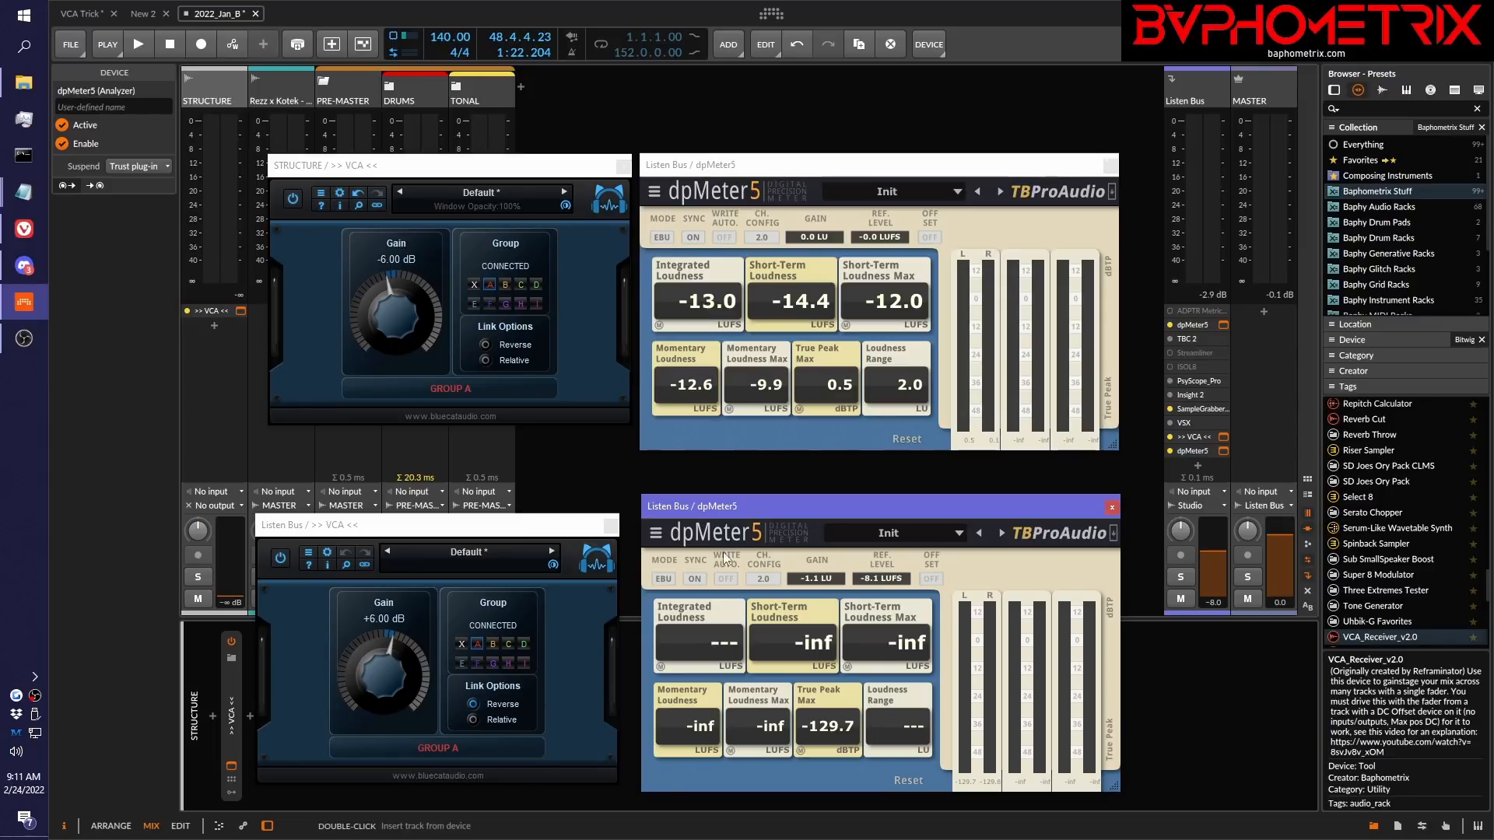
Reset the STRUCTURE >> VCA << gain to 0 dB and play VERSE 2 with the second dpMeter5 bypassed.
double_click(407, 321)
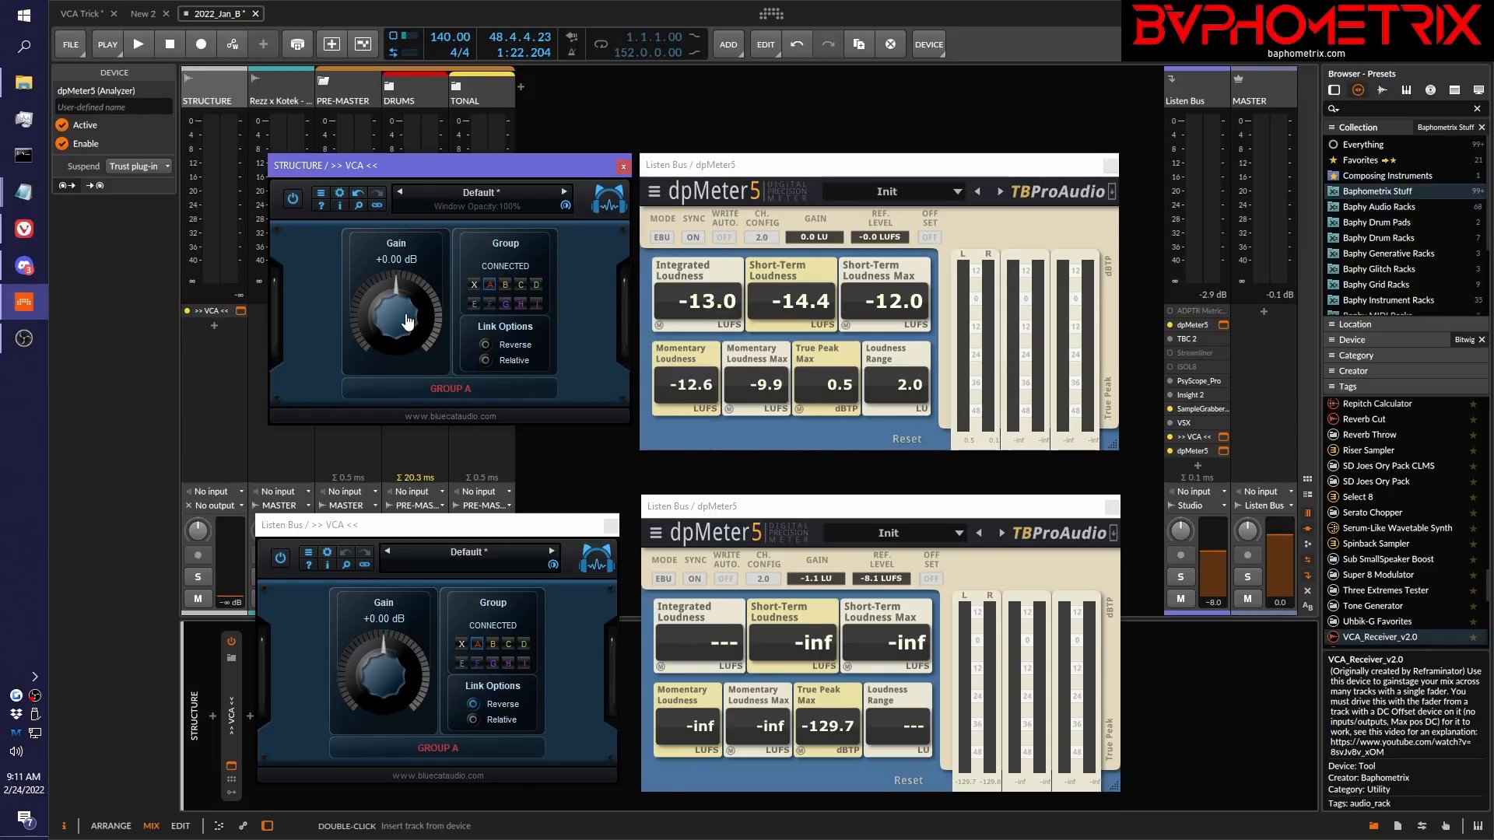
left_click_drag(407, 321, 387, 341)
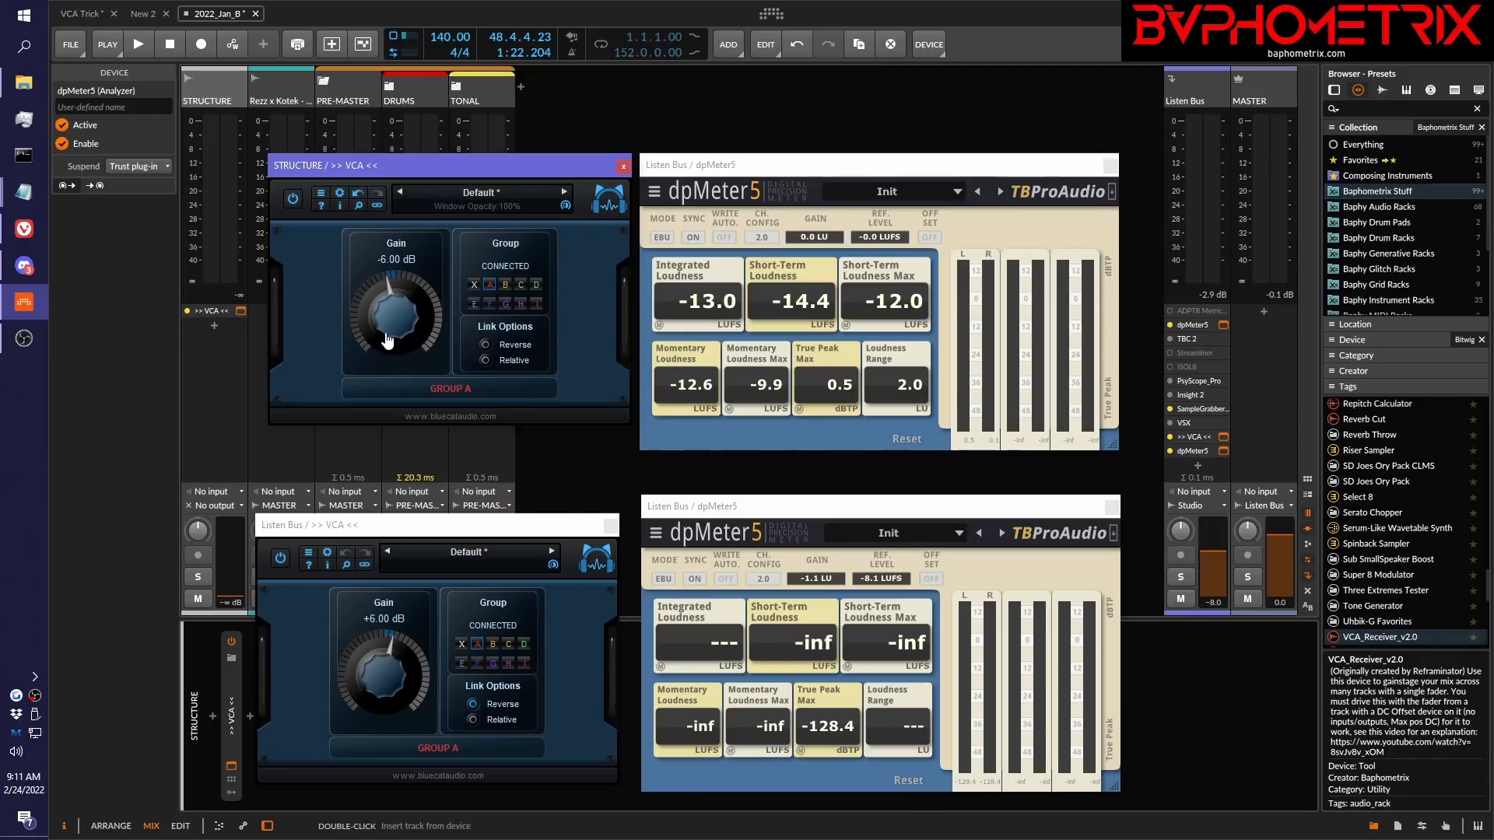
double_click(407, 326)
key("space")
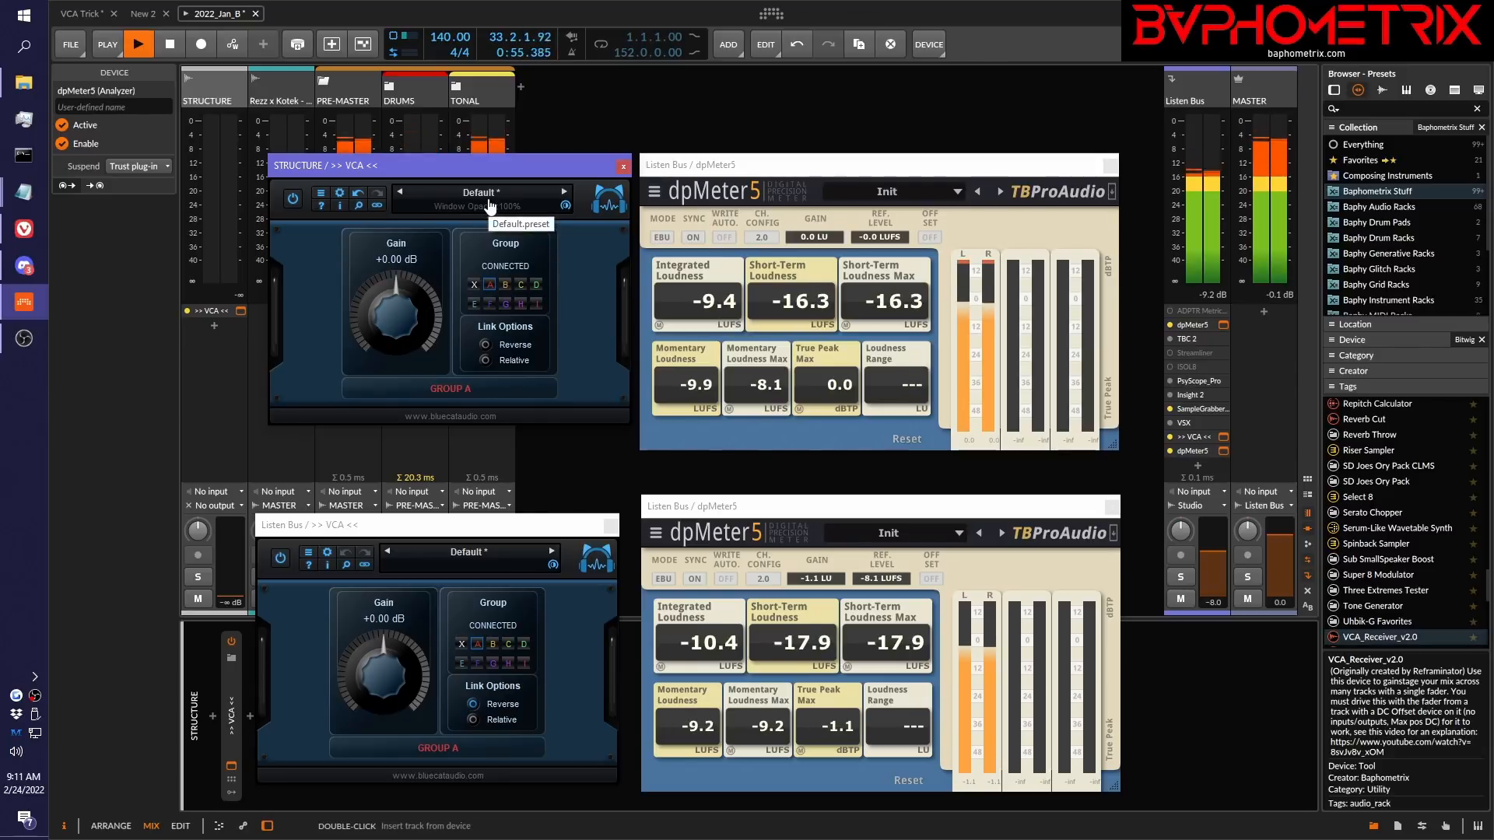
left_click(1170, 450)
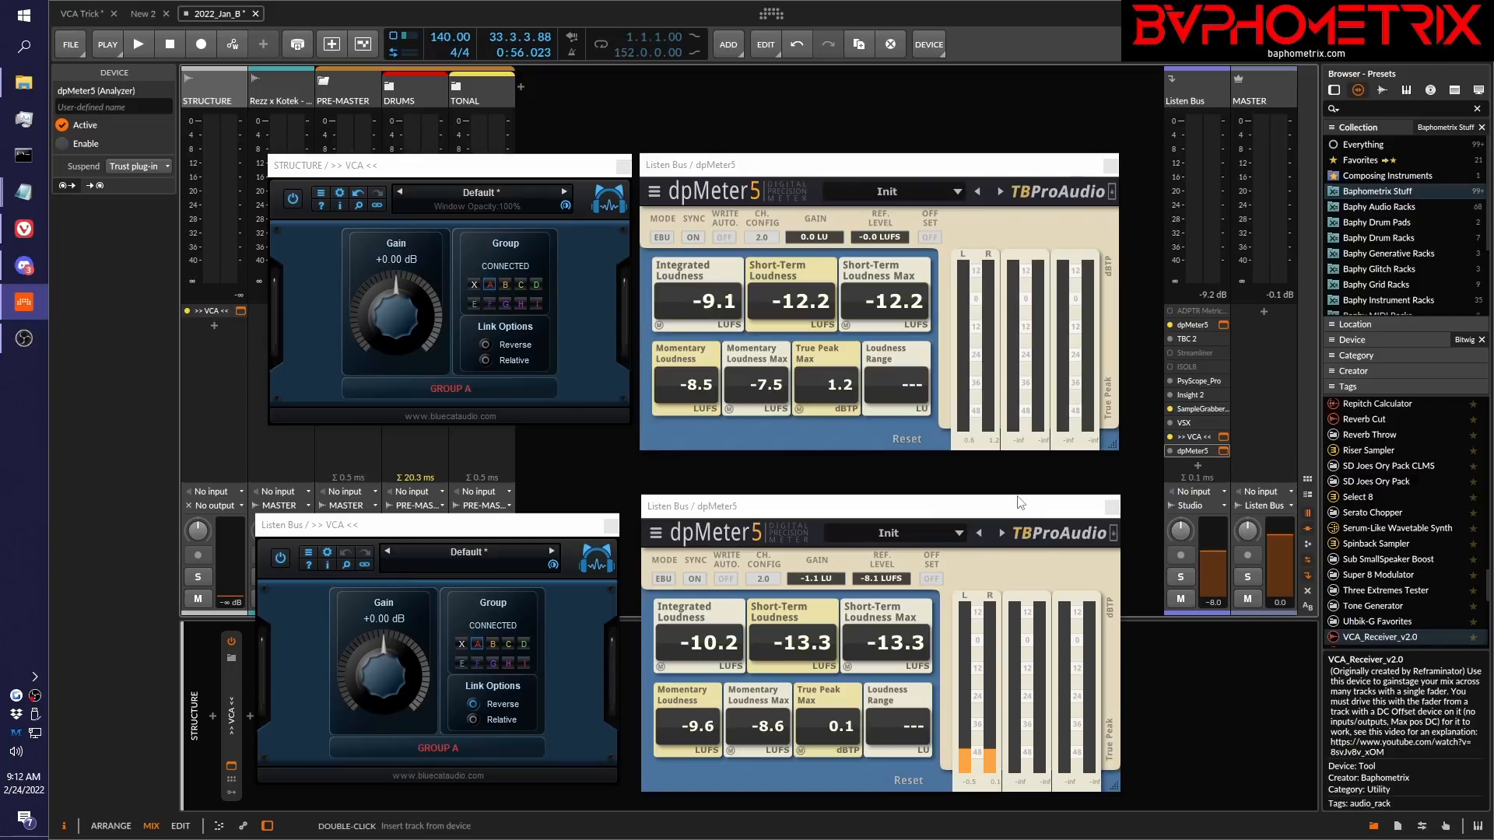
key("space")
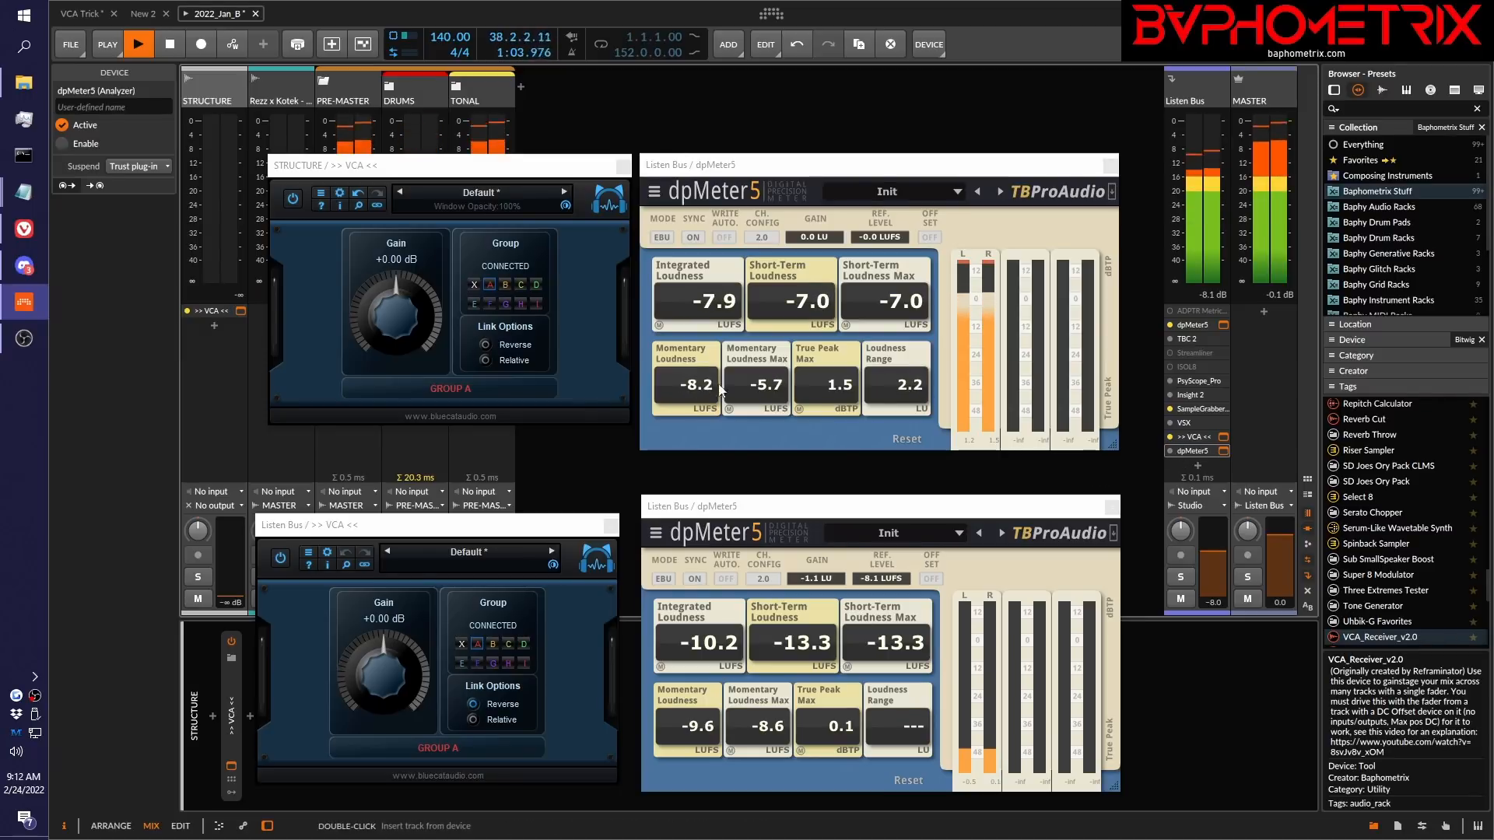
key("space")
Set the STRUCTURE >> VCA << gain to -6.00 dB and replay VERSE 2 with the second dpMeter5 re-enabled.
left_click_drag(408, 319, 394, 340)
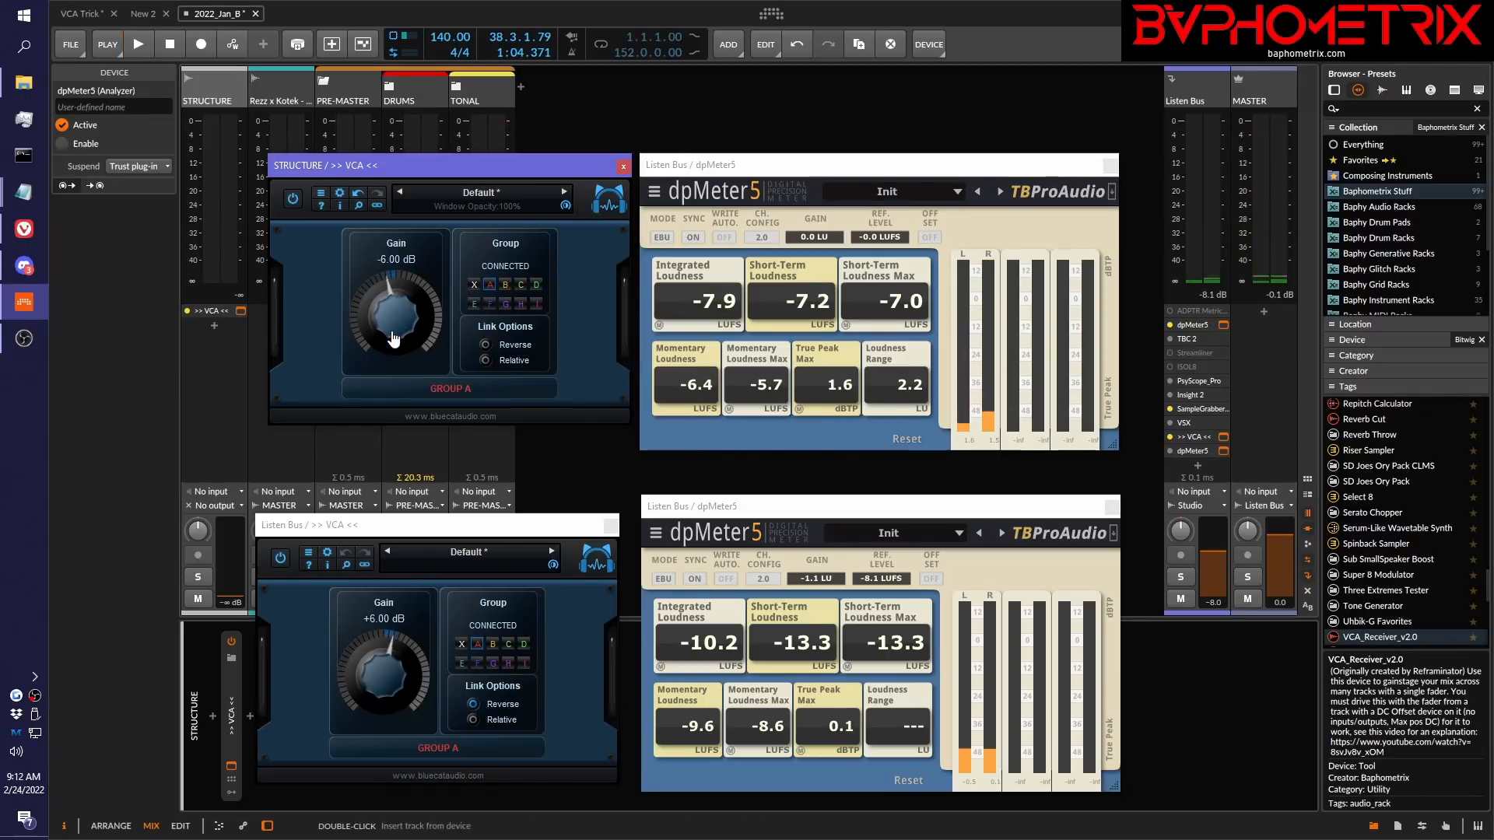
left_click(1171, 451)
key("space")
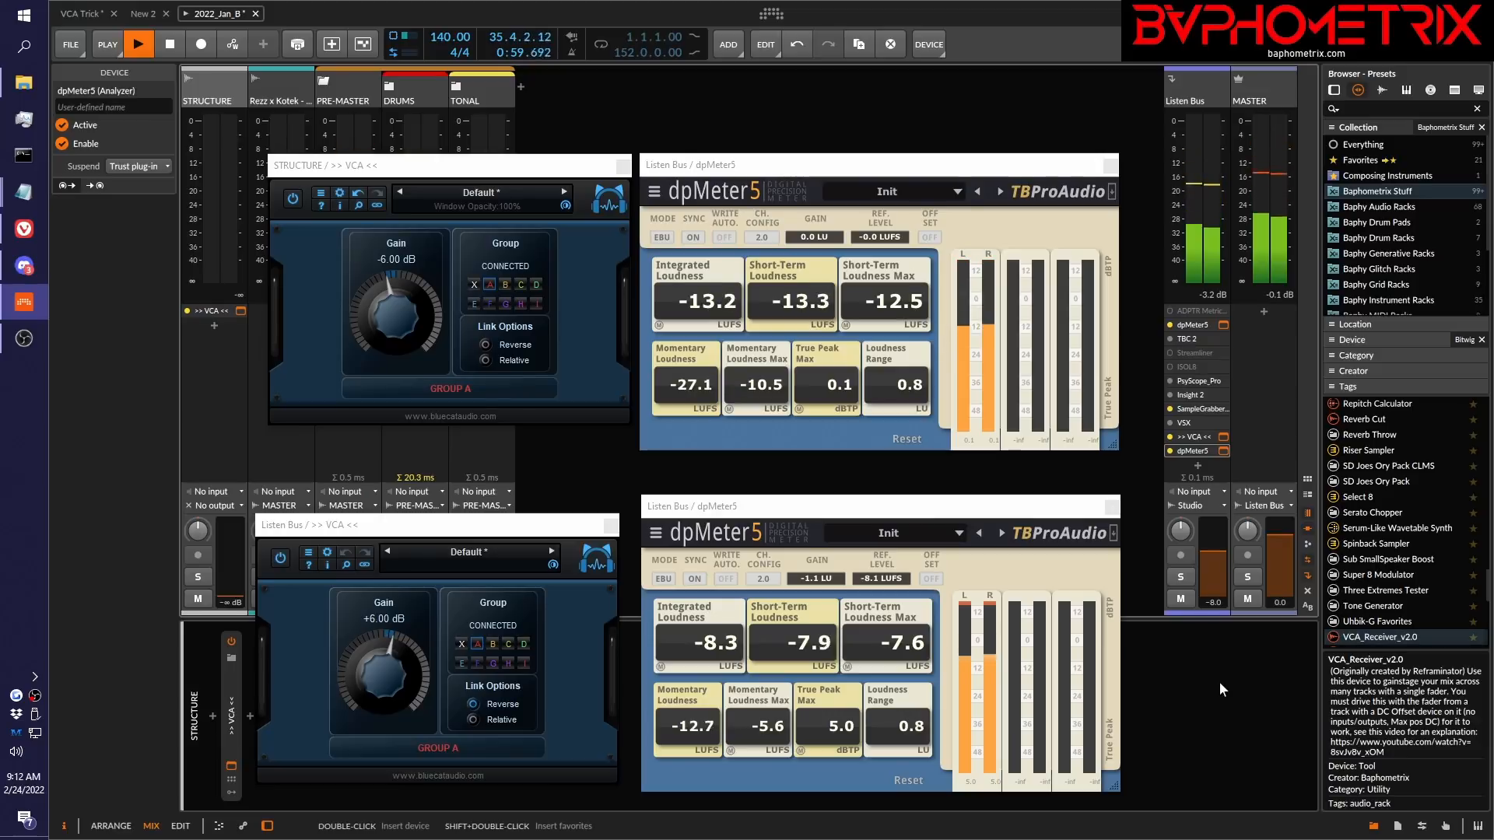
key("space")
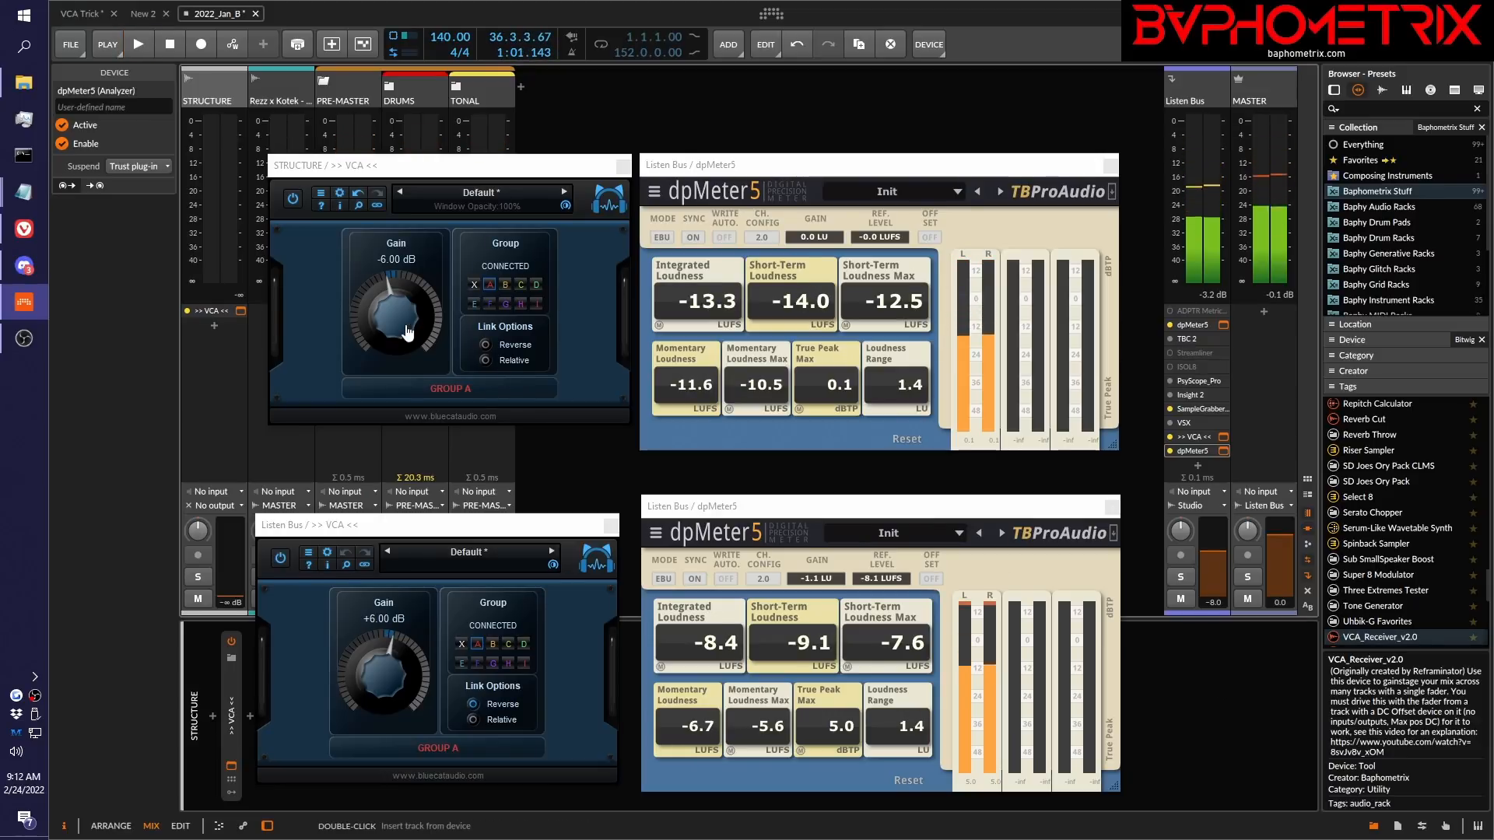
Return the STRUCTURE >> VCA << gain to 0 dB, bypass the second dpMeter5, and replay VERSE 2 for comparison.
double_click(407, 333)
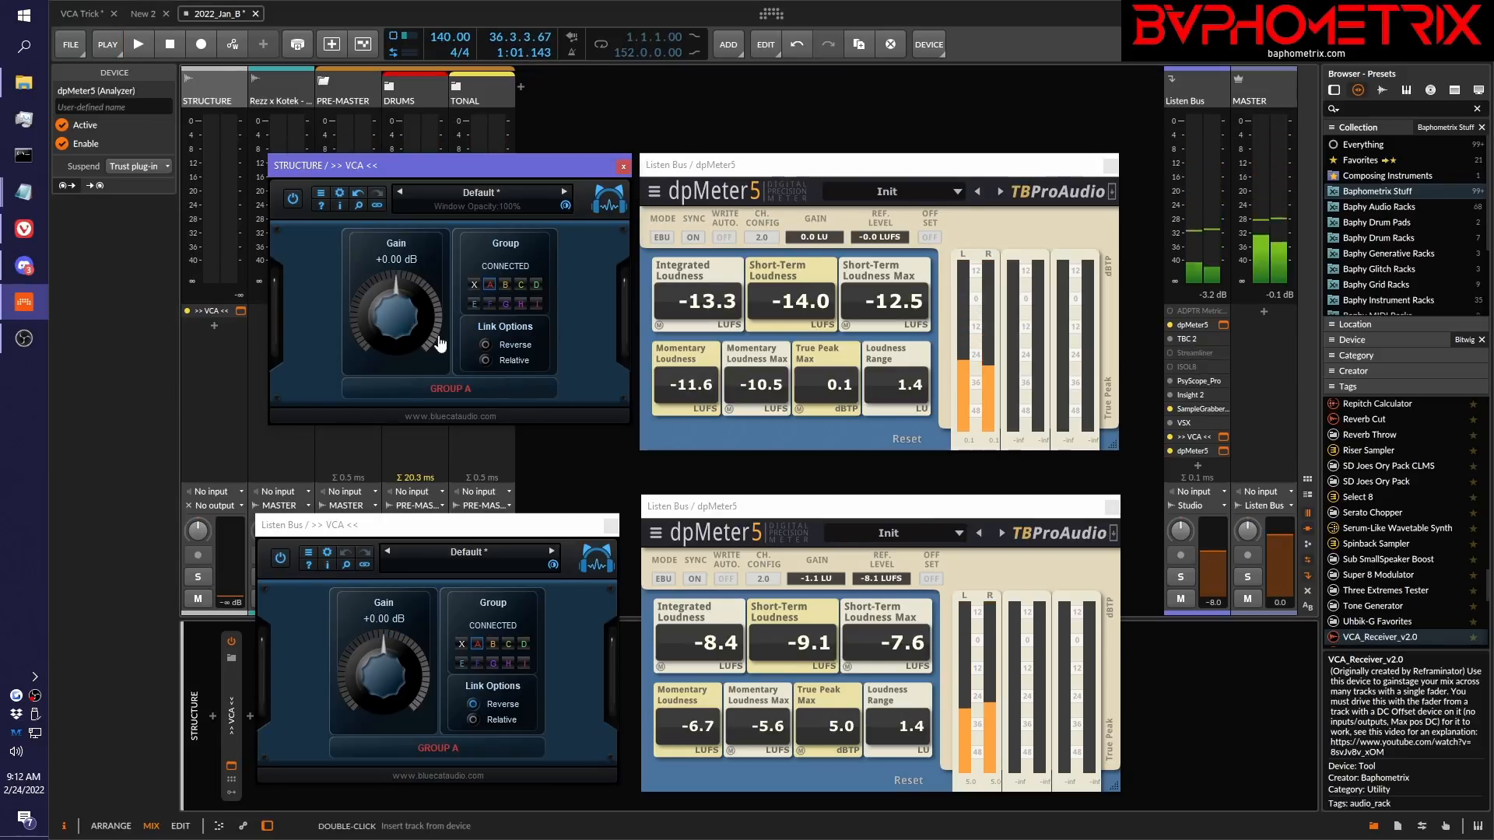
left_click(1173, 455)
key("space")
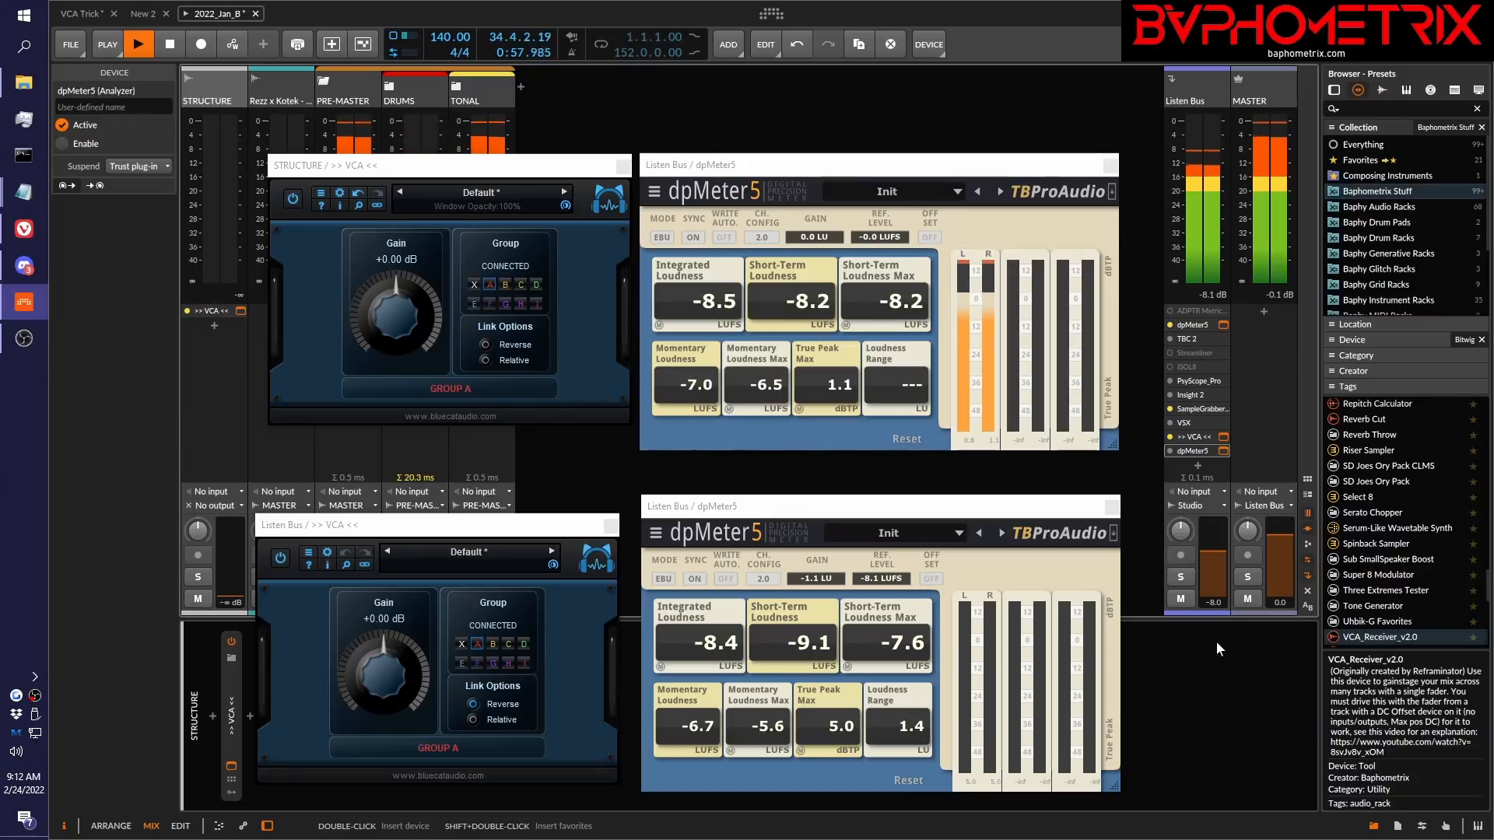
key("space")
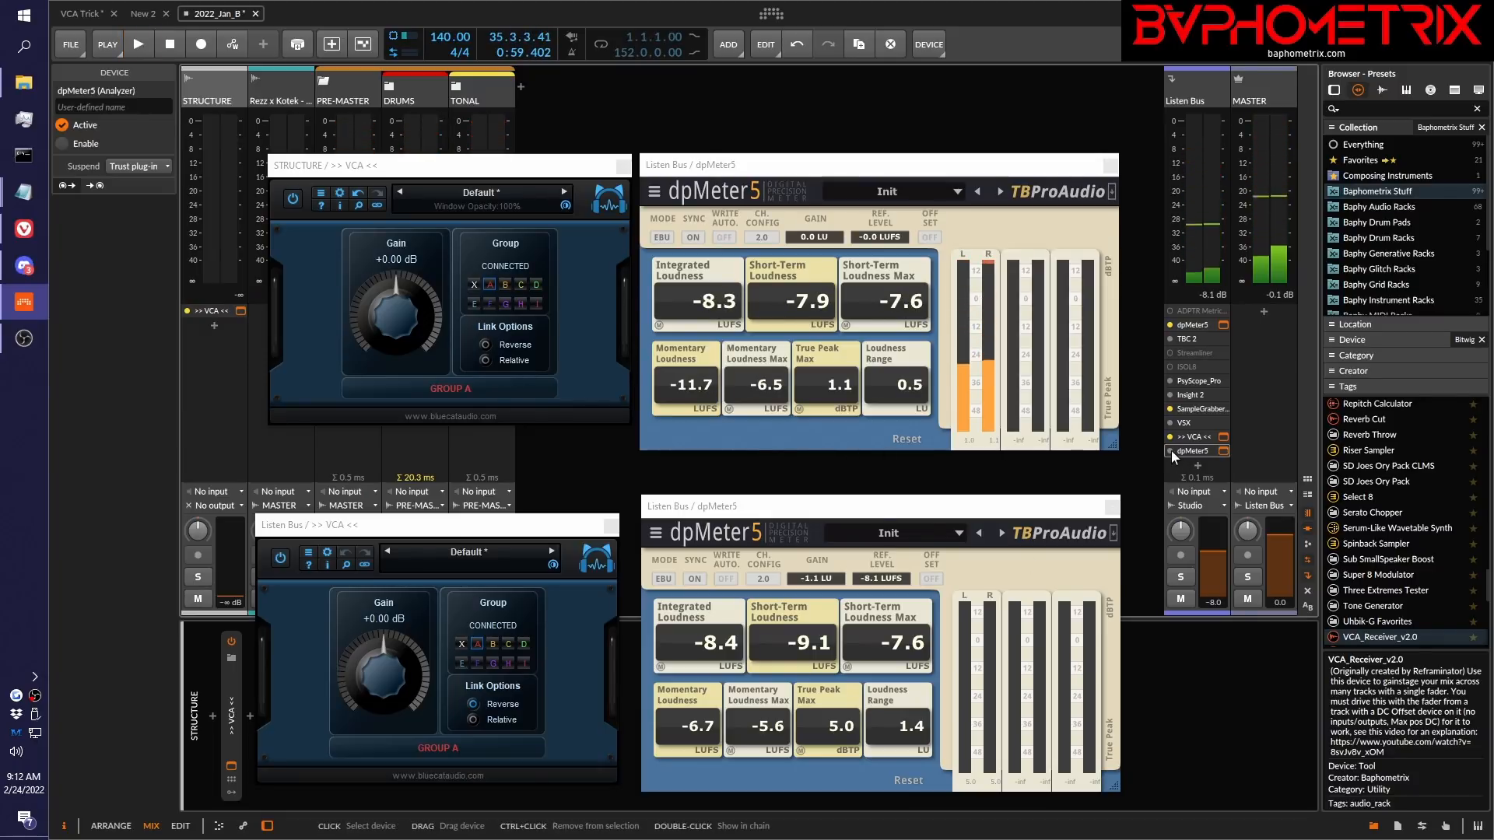
Re-enable the second dpMeter5, set the STRUCTURE >> VCA << gain to -6.00 dB, and replay VERSE 2.
left_click(1170, 450)
left_click_drag(393, 315, 392, 335)
key("space")
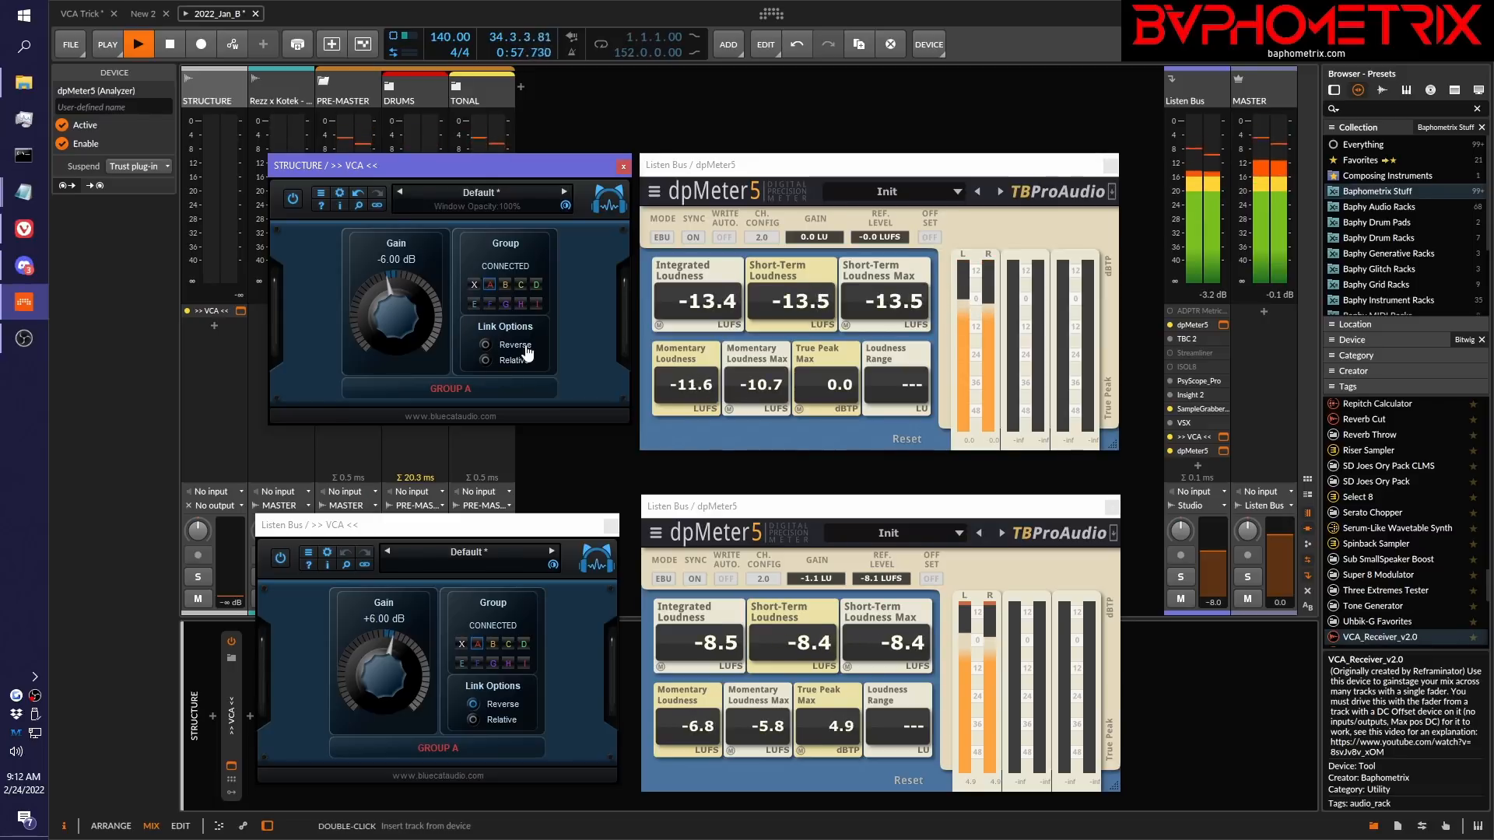
key("space")
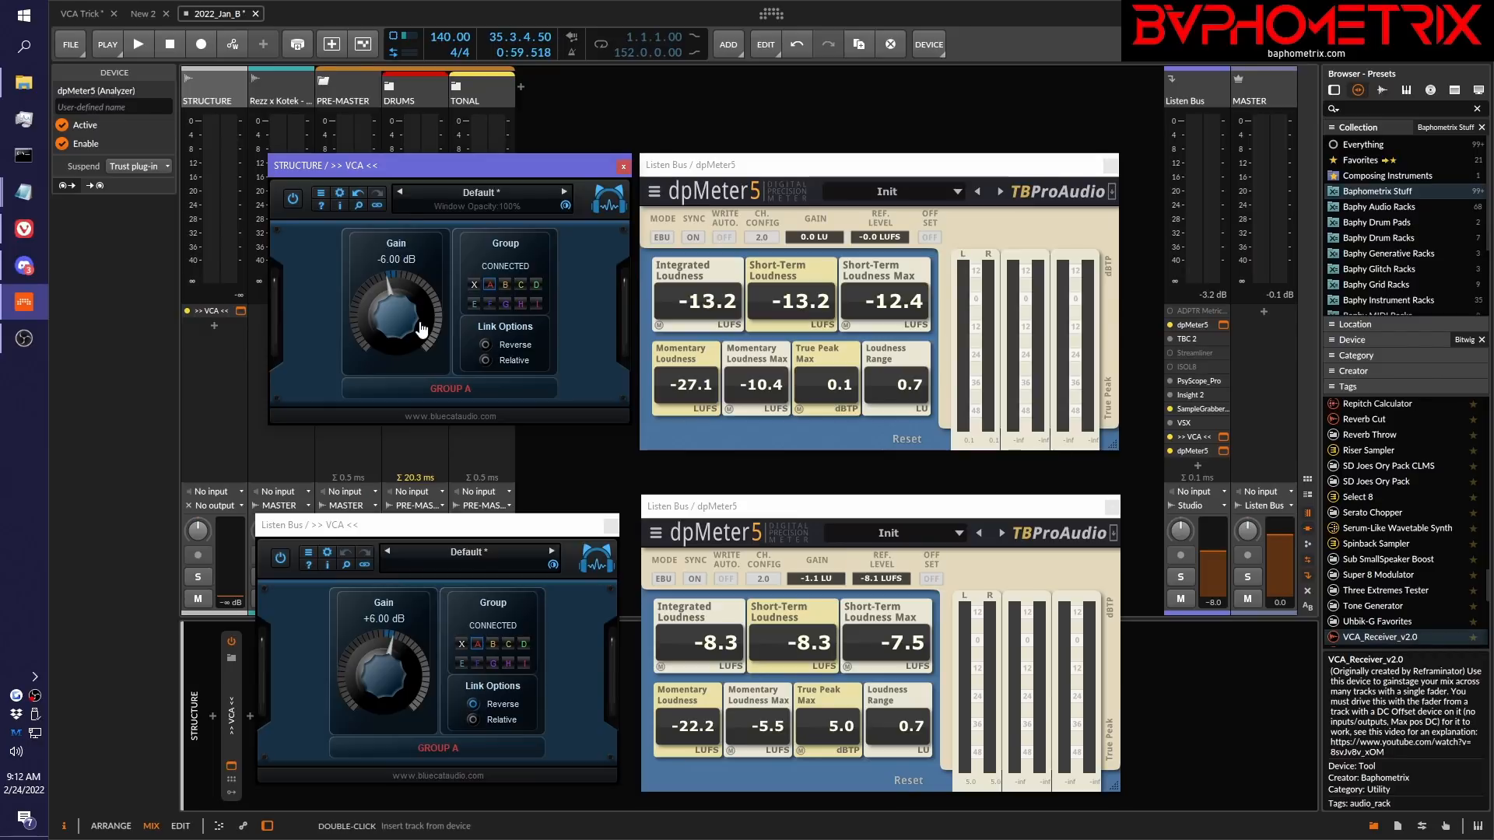
Select the SOLO CRES FULL section in the arrangement and play it to measure its loudness on both Listen Bus meters.
left_click(1027, 105)
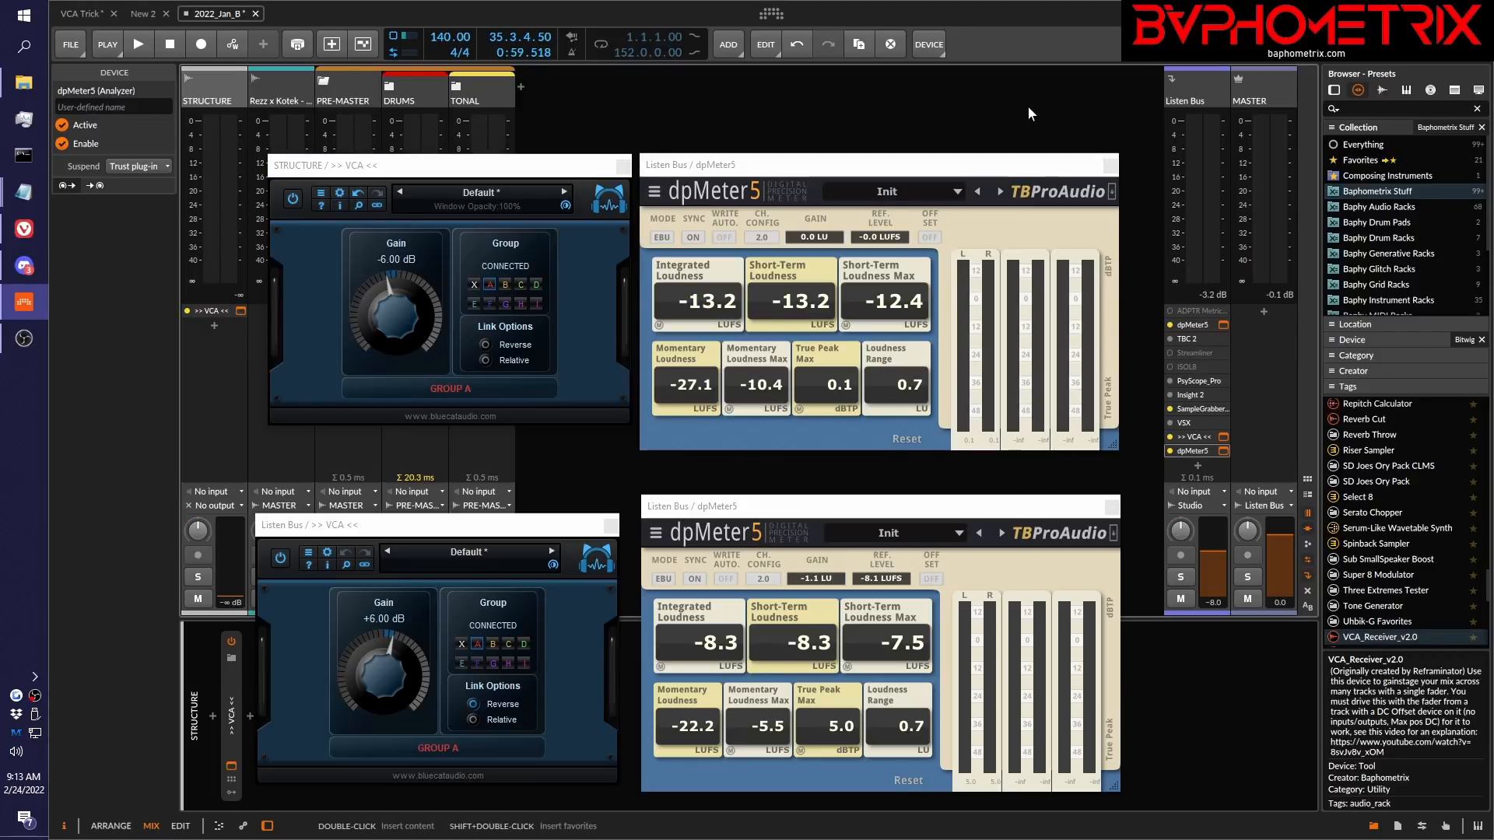
key("Tab")
left_click(1156, 110)
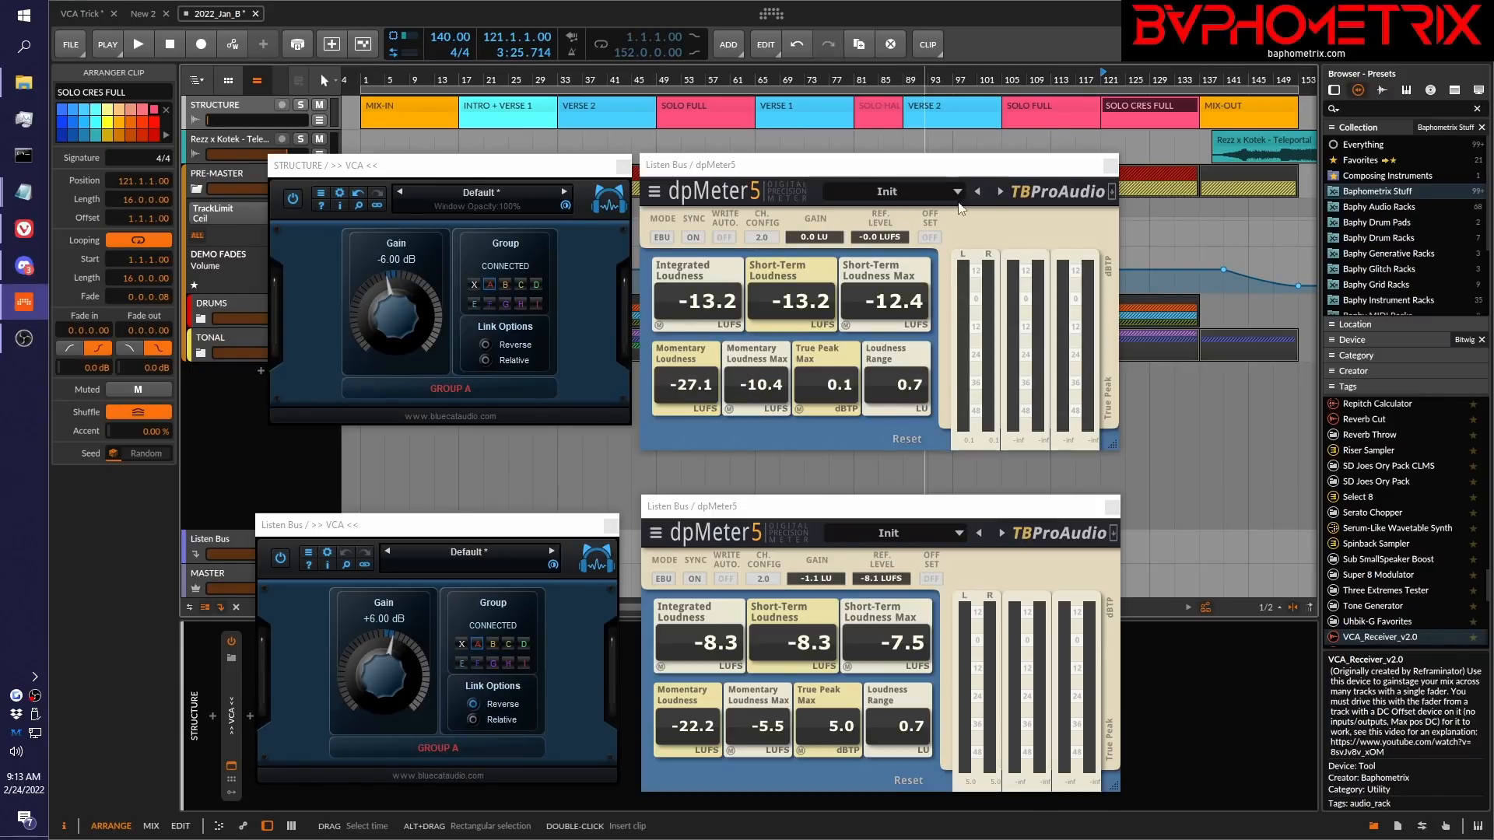
key("space")
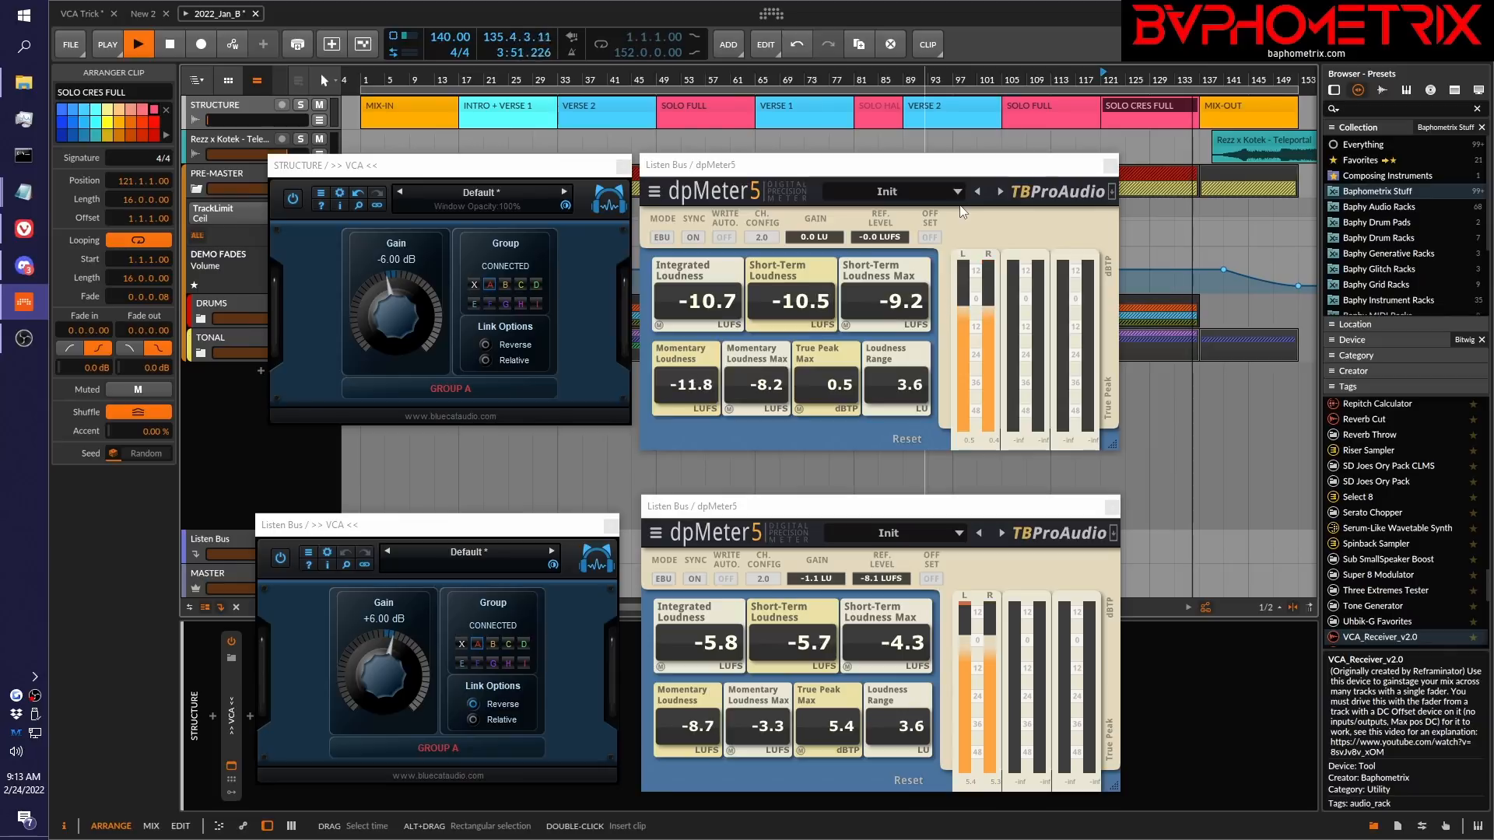
key("space")
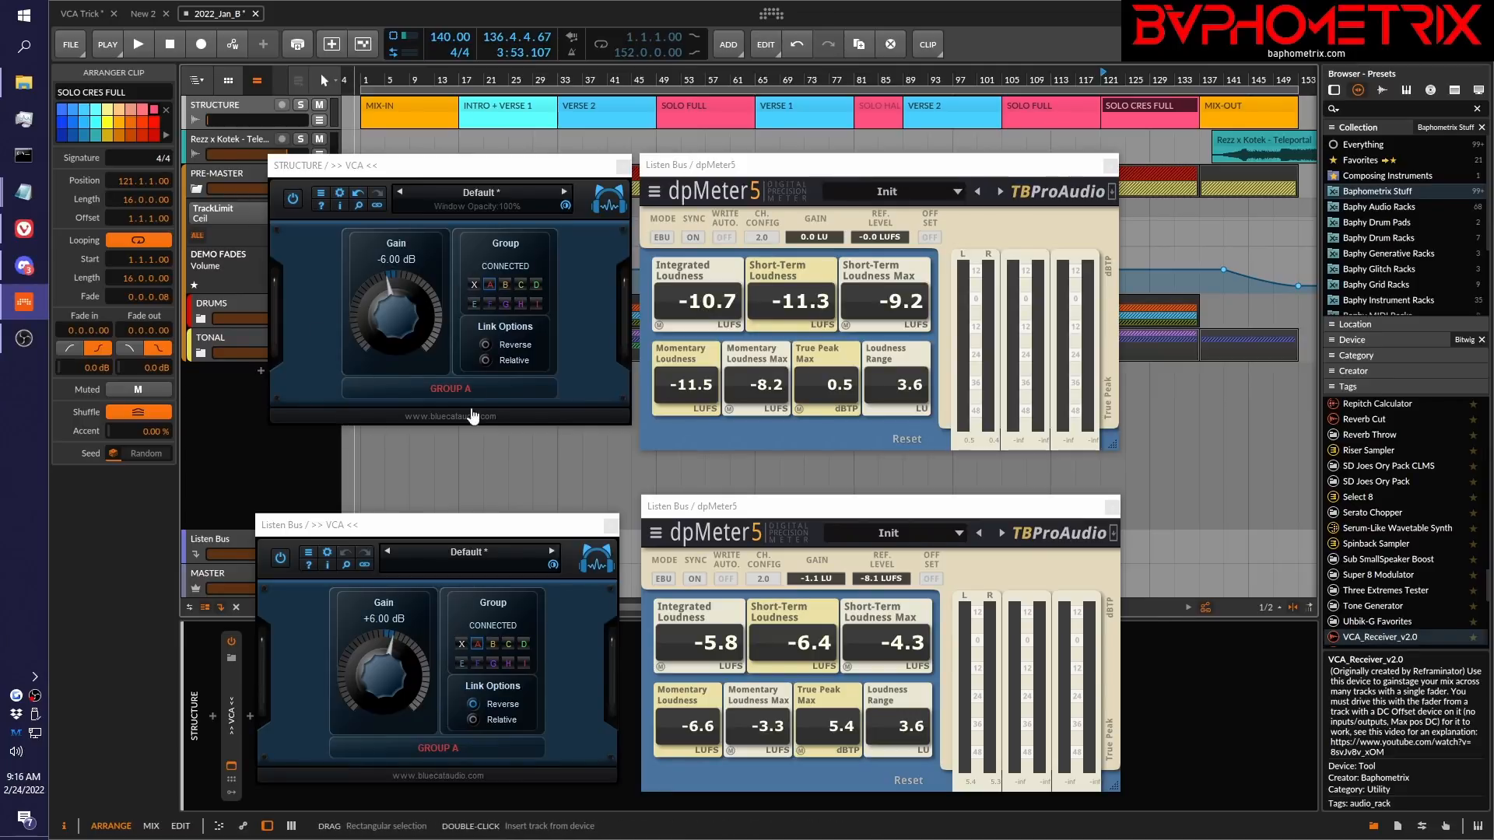
Reset the STRUCTURE >> VCA << gain to 0 dB and raise it to +2.00 dB.
left_click_drag(424, 327, 422, 305)
double_click(401, 318)
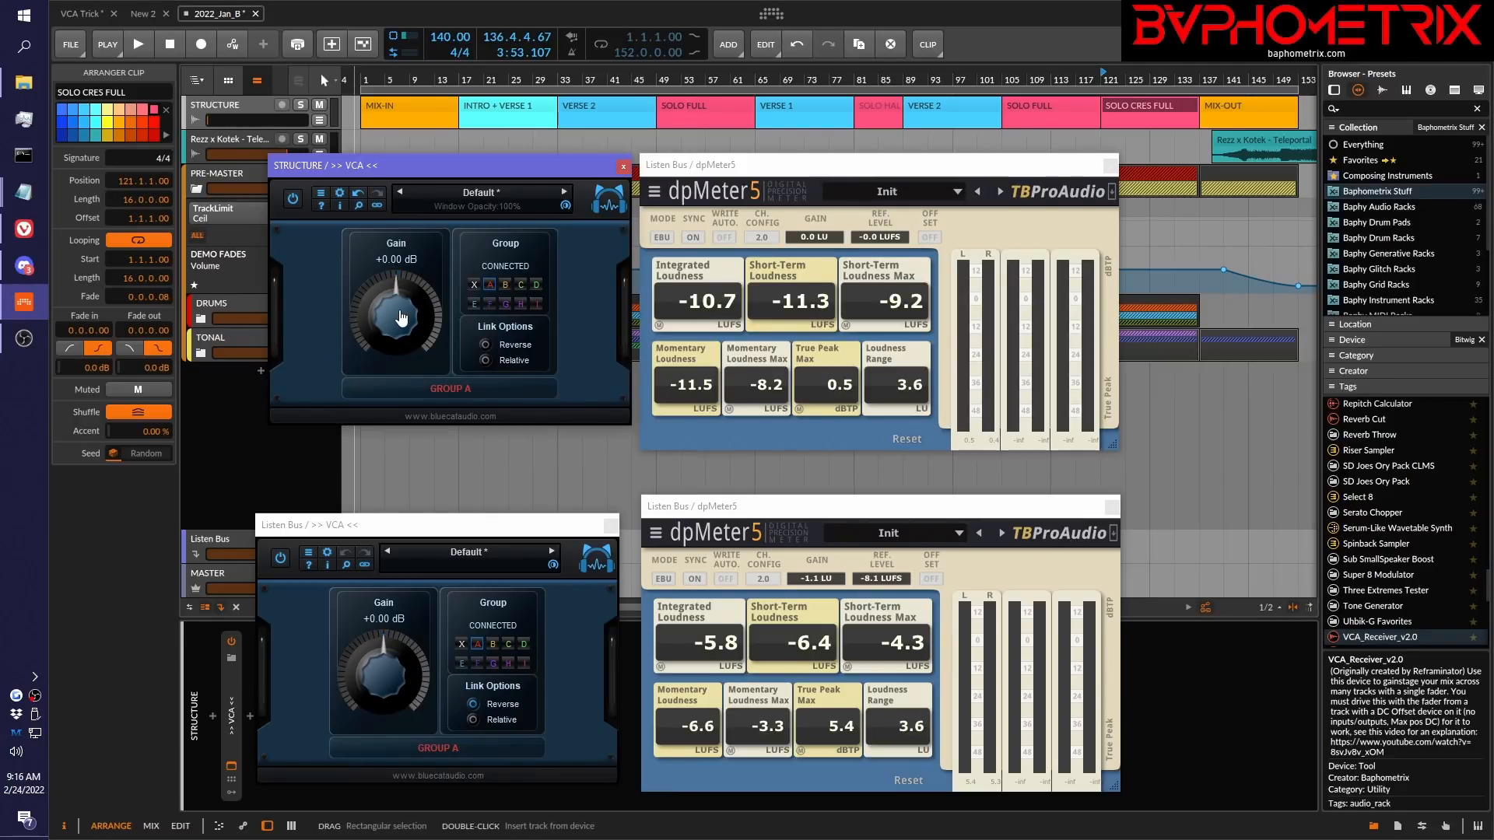
left_click_drag(401, 318, 401, 312)
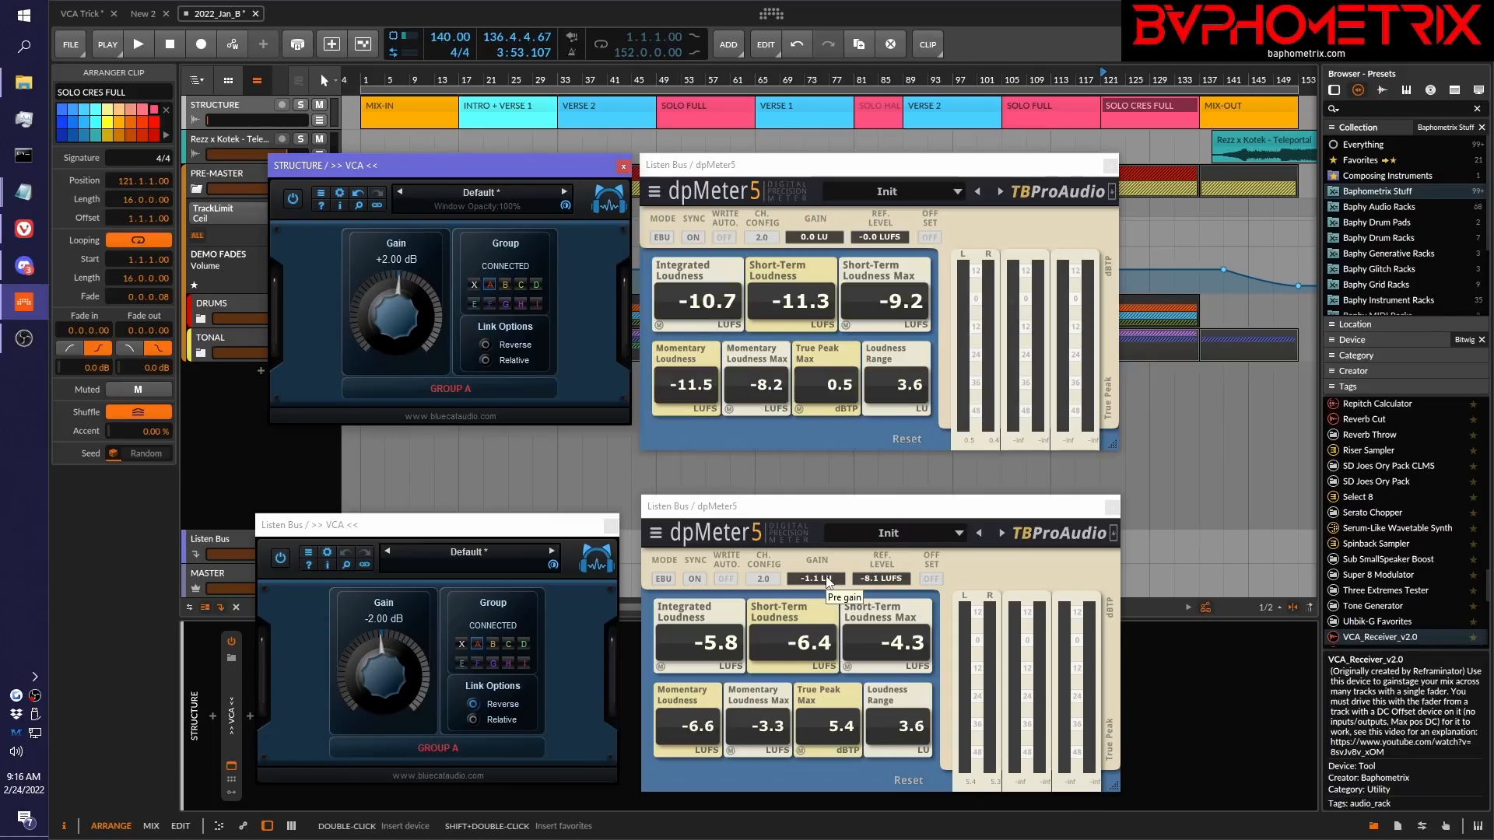
double_click(437, 327)
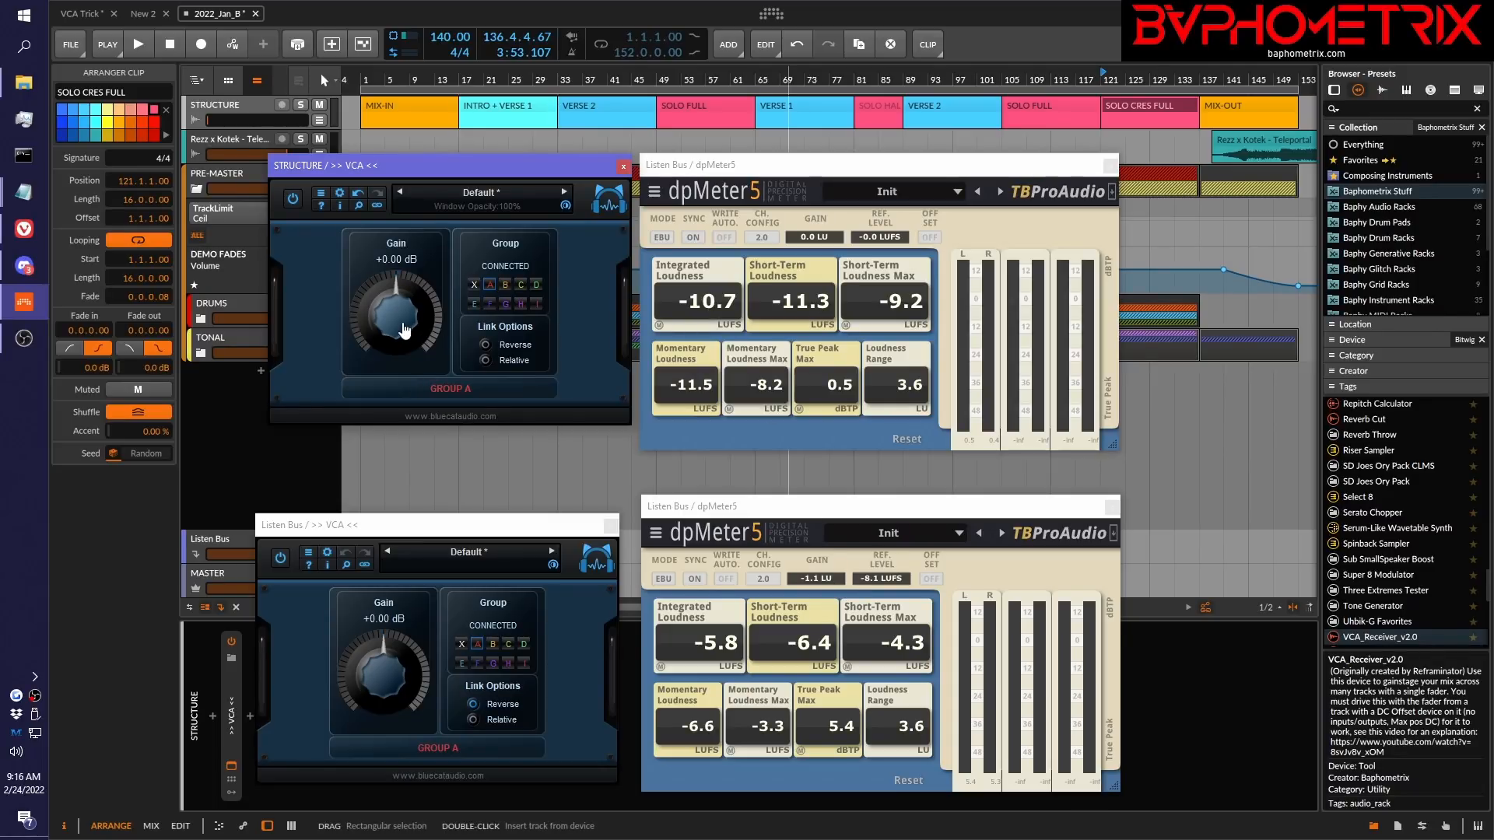
mouse_move(412, 323)
left_mouse_down()
mouse_move(417, 295)
mouse_move(406, 316)
left_mouse_up()
Return to the mixer view and toggle the second Listen Bus dpMeter5 off and back on.
left_click(1012, 23)
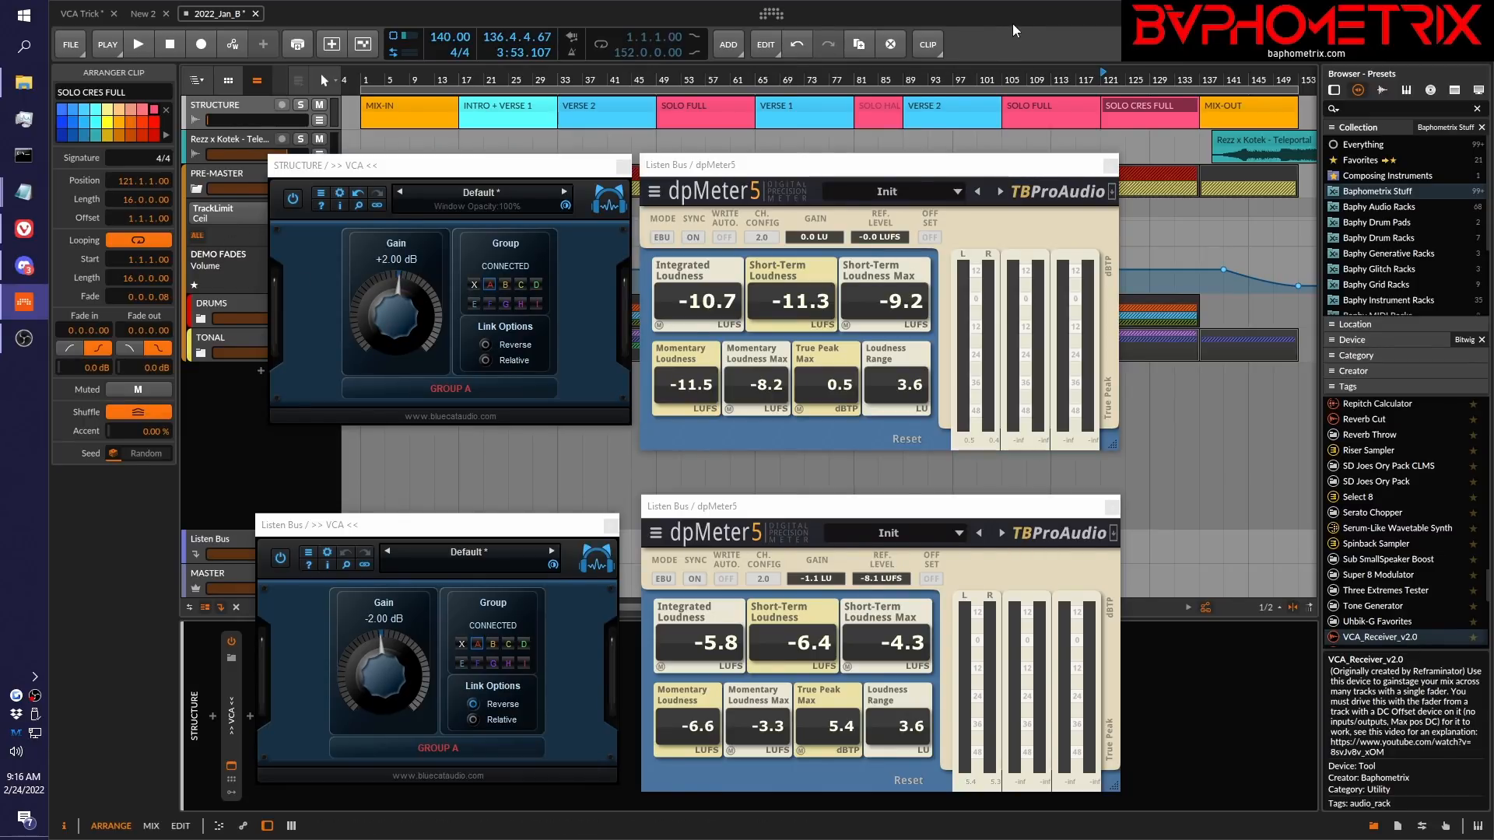
key("Tab")
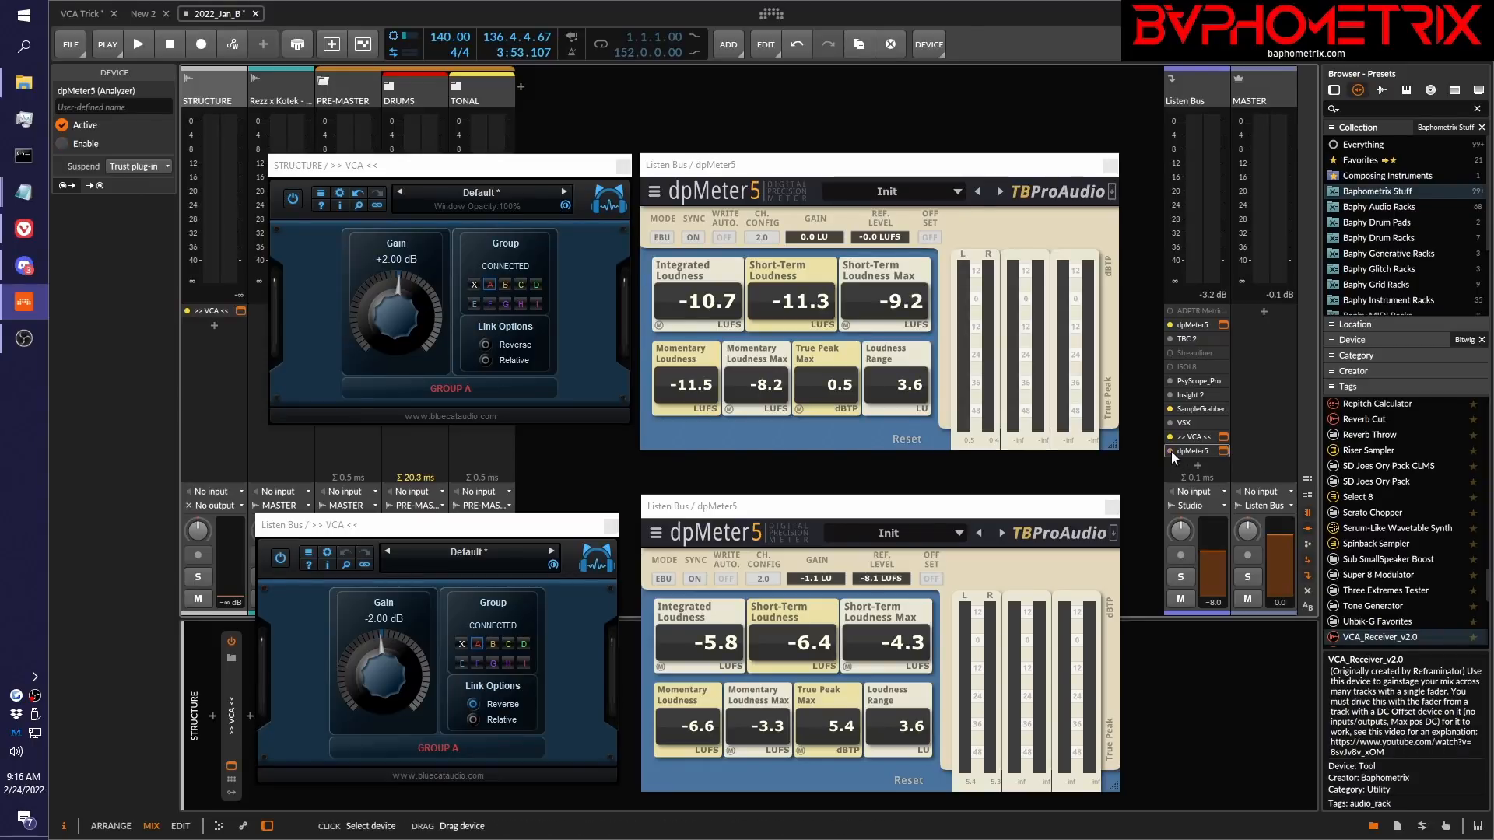
left_click(1171, 452)
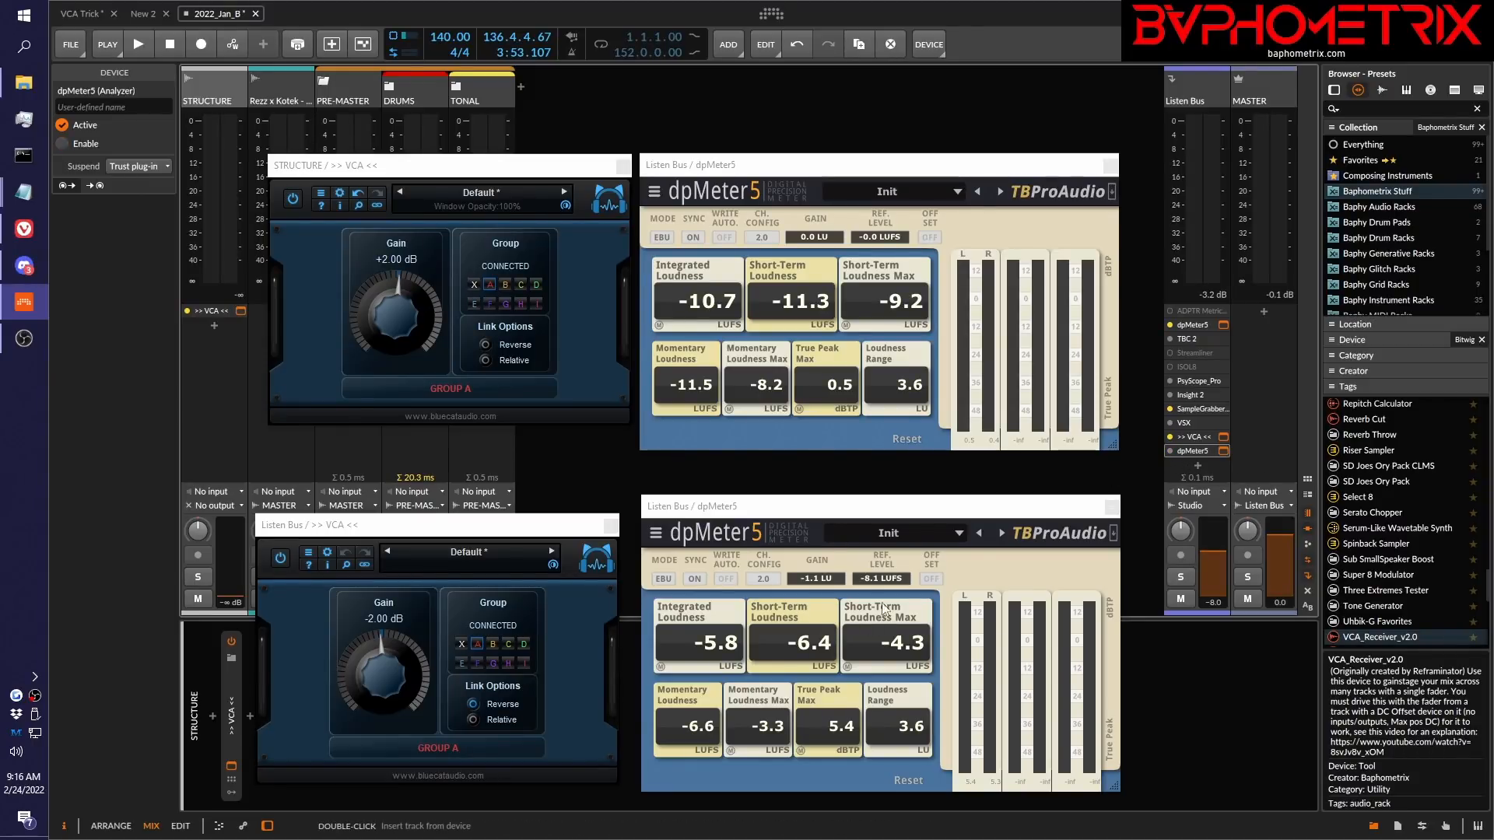
left_click(1170, 451)
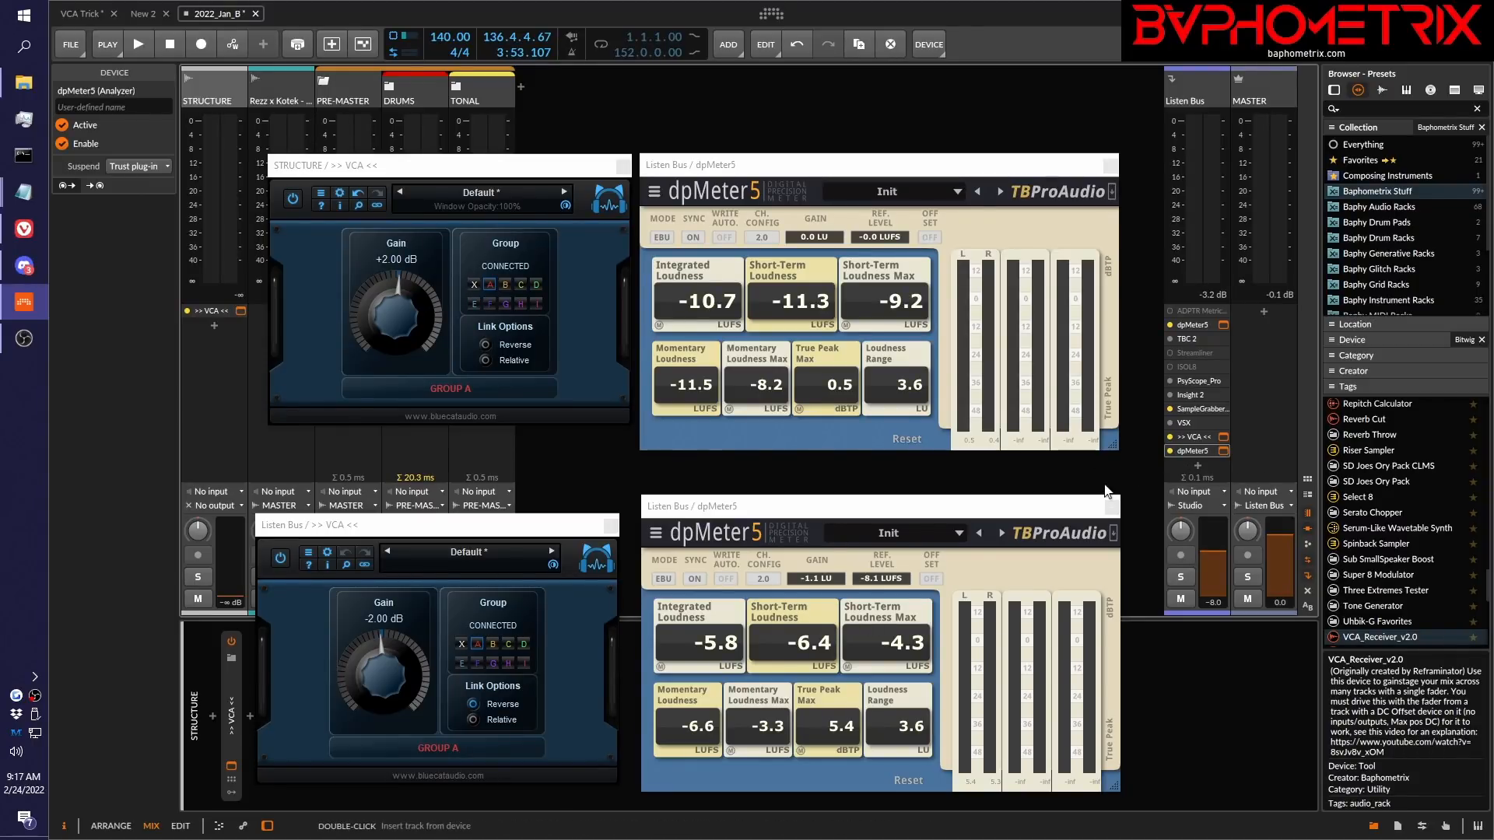